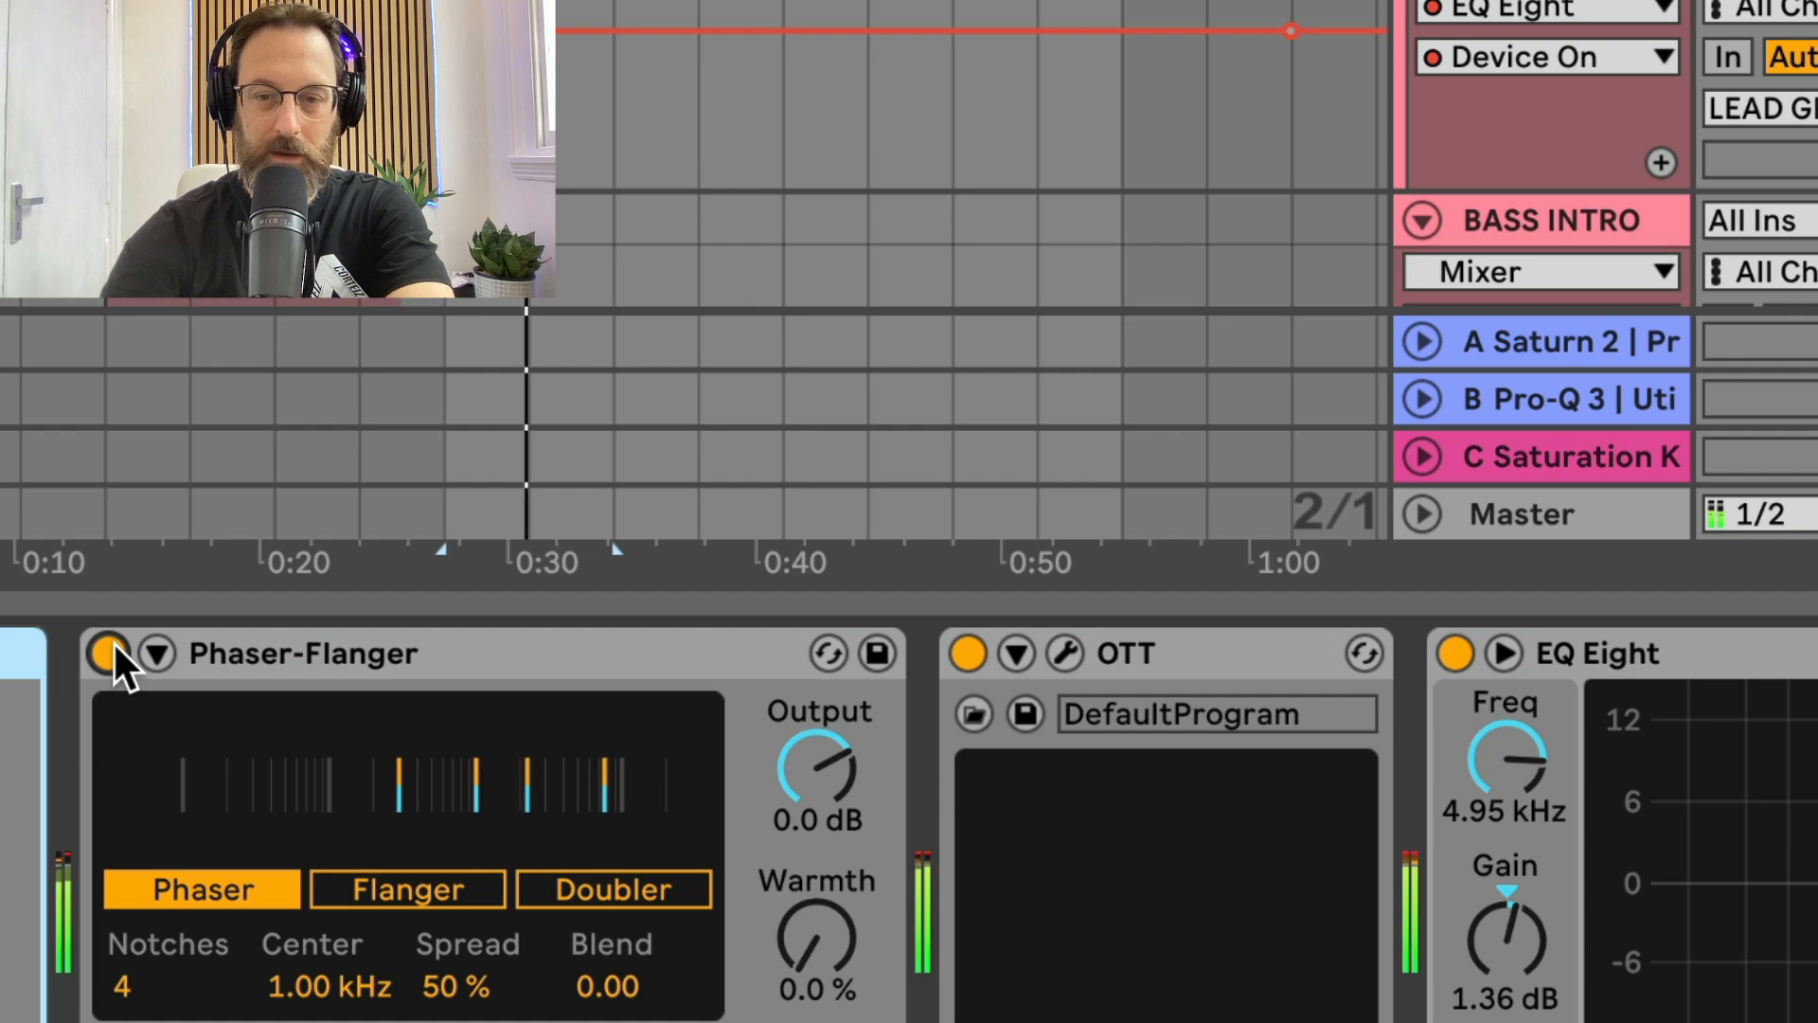
# Step: Bypass the Phaser-Flanger device on the lead track
pyautogui.click(112, 649)
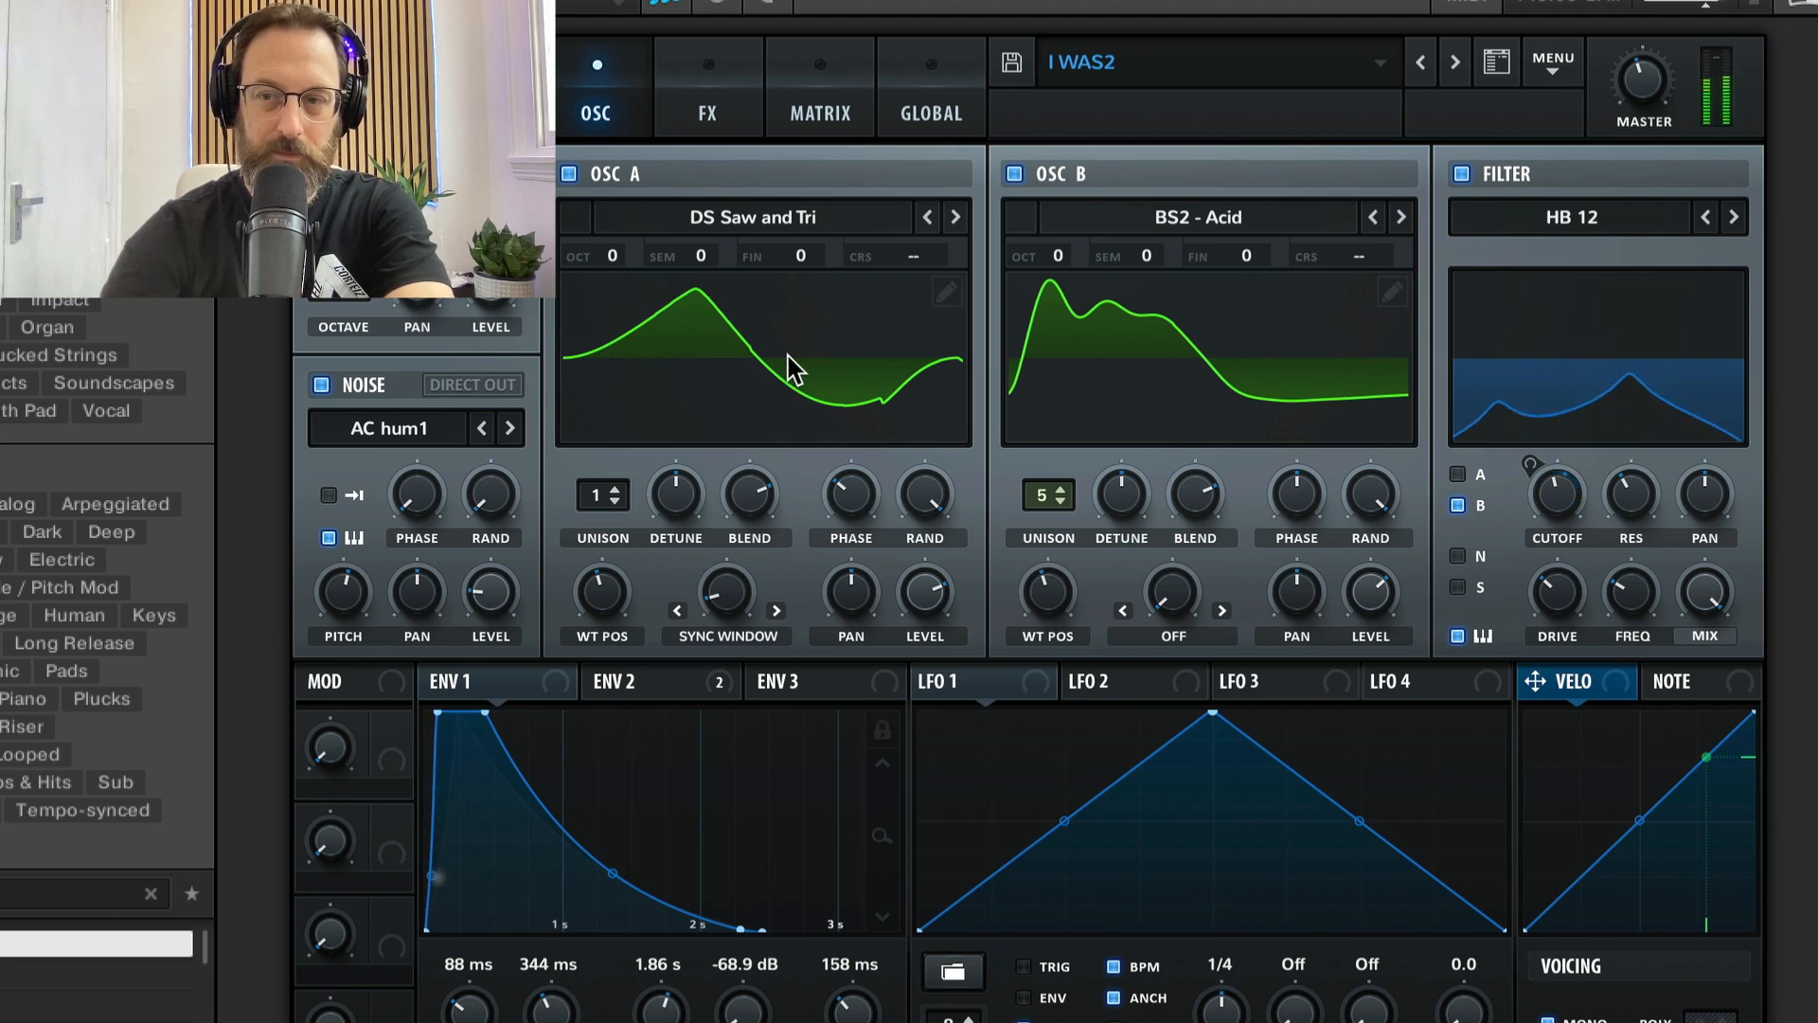
# Step: Review the synth filter's Multi types without changing the selection, and display the Env 2 envelope
pyautogui.click(1596, 221)
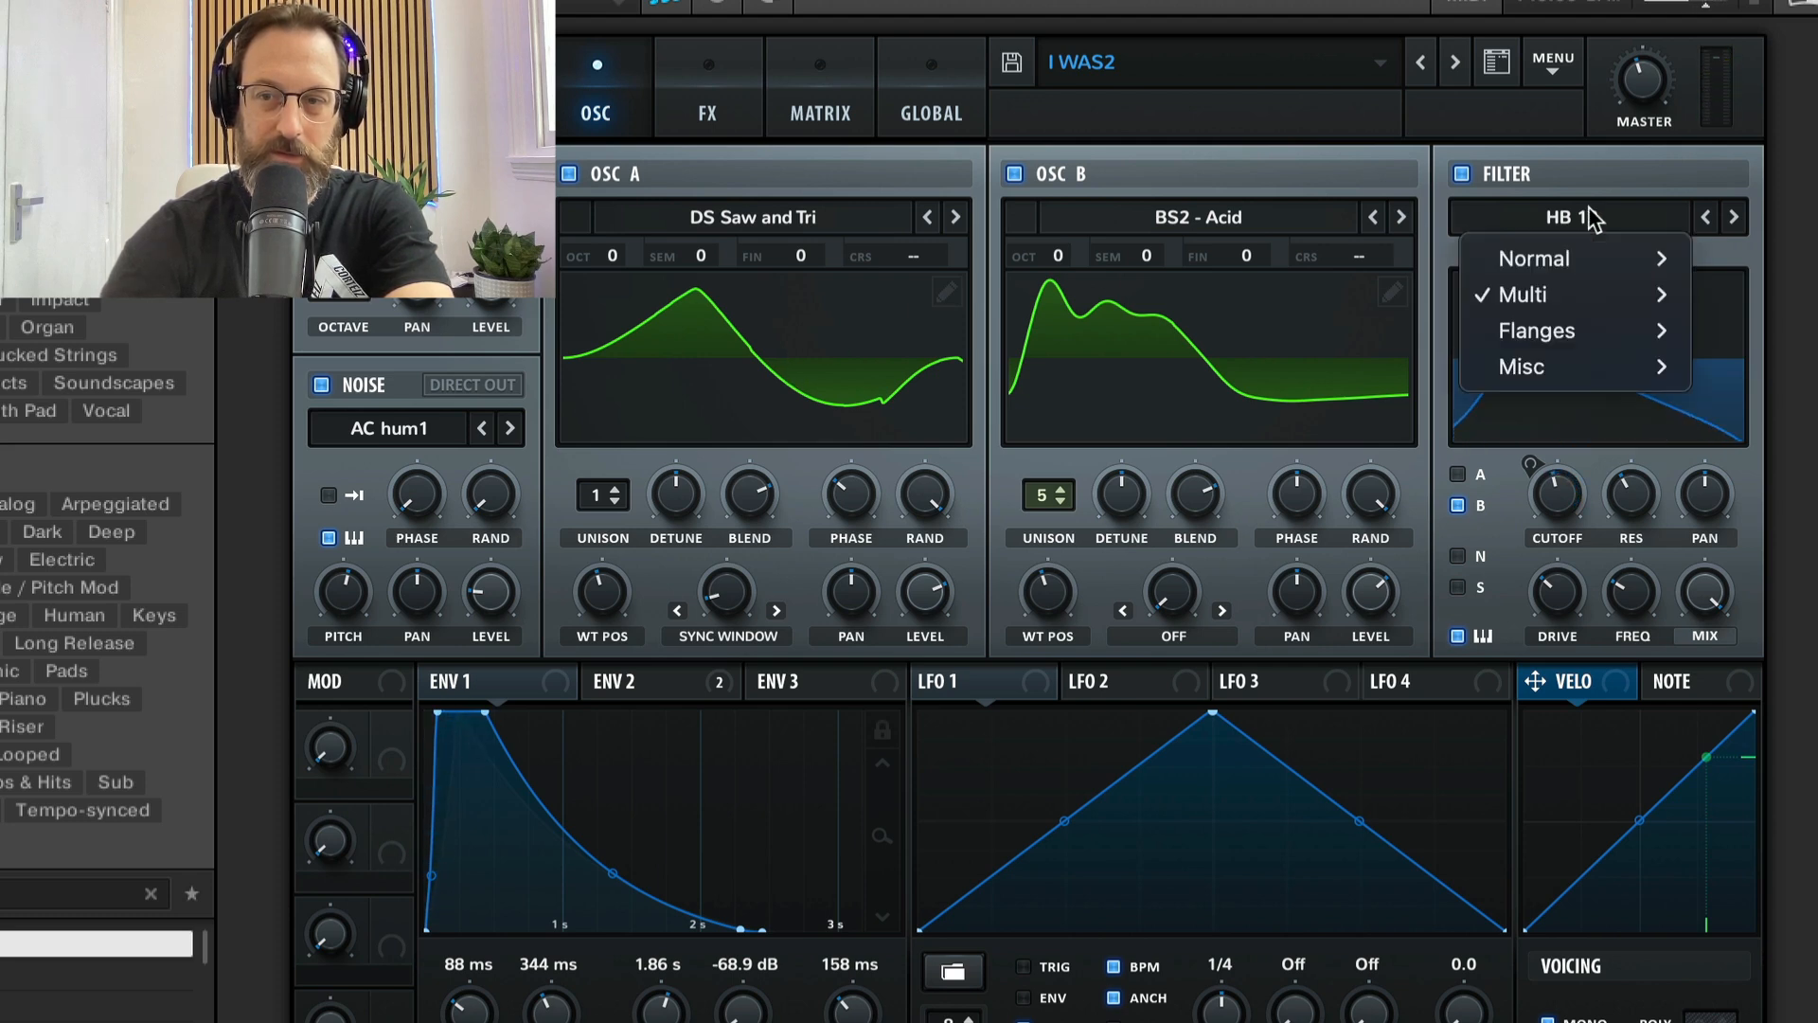
pyautogui.moveTo(1558, 301)
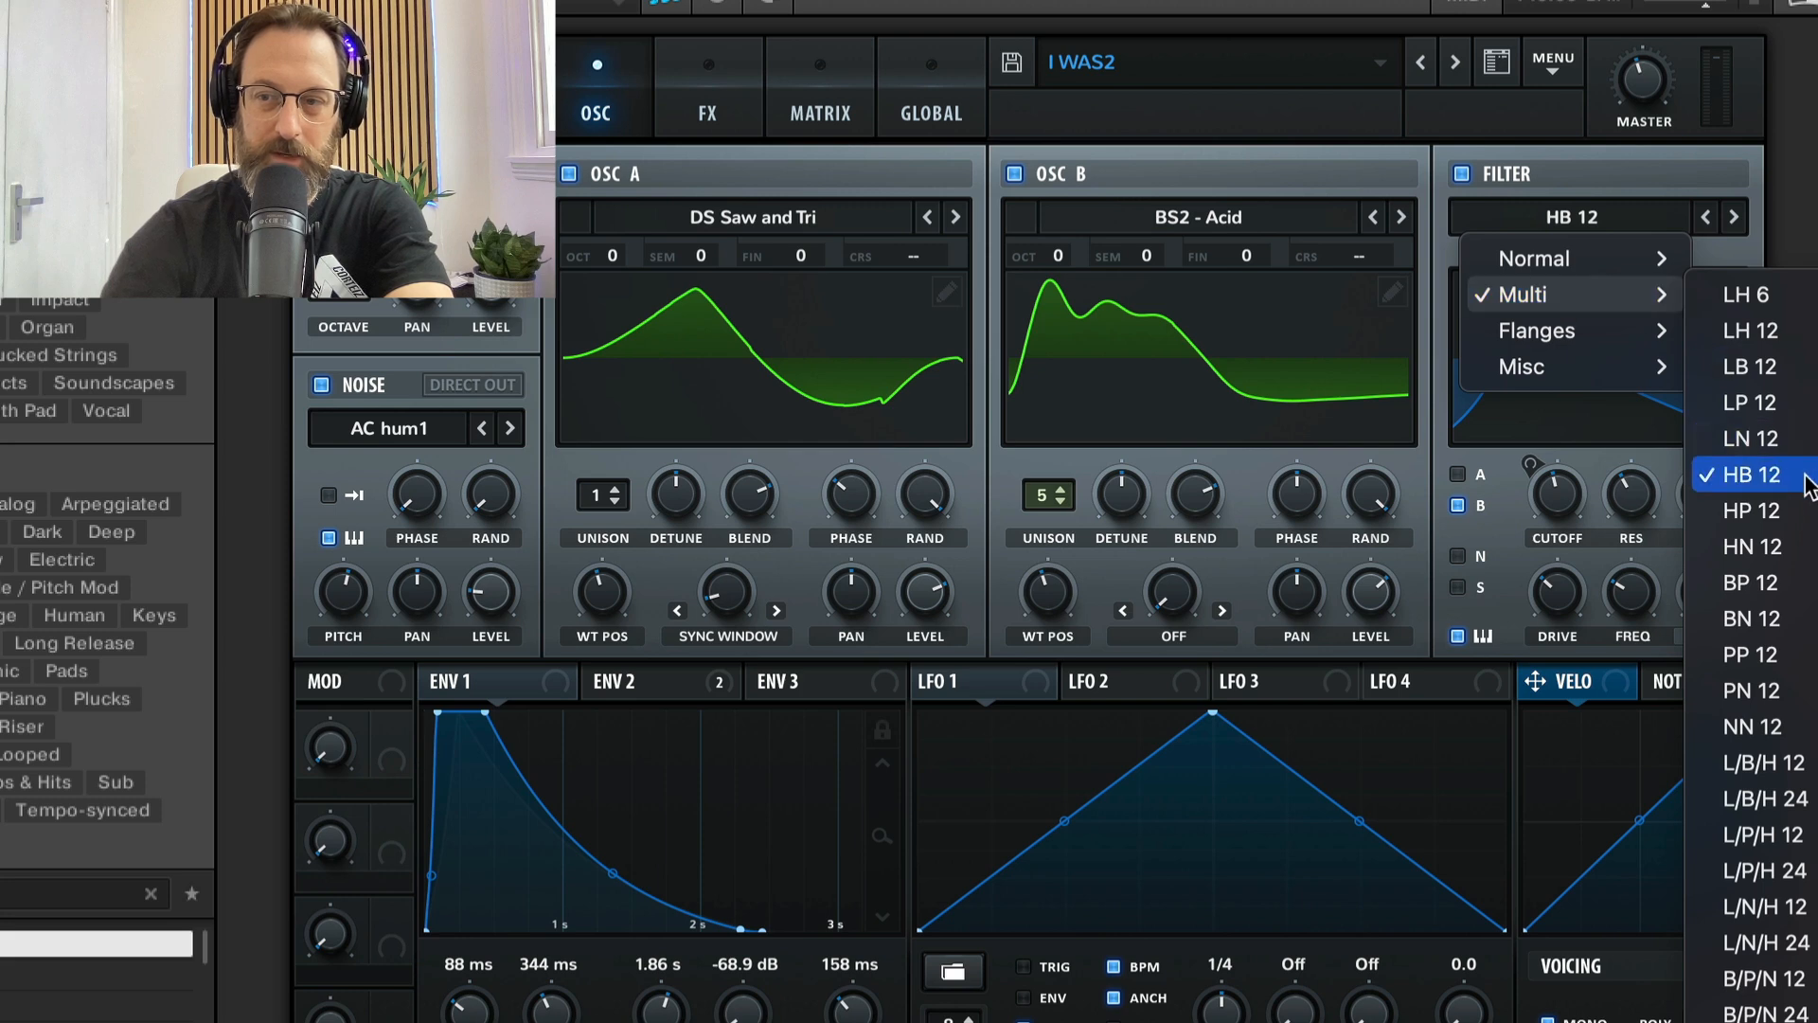
pyautogui.click(1346, 152)
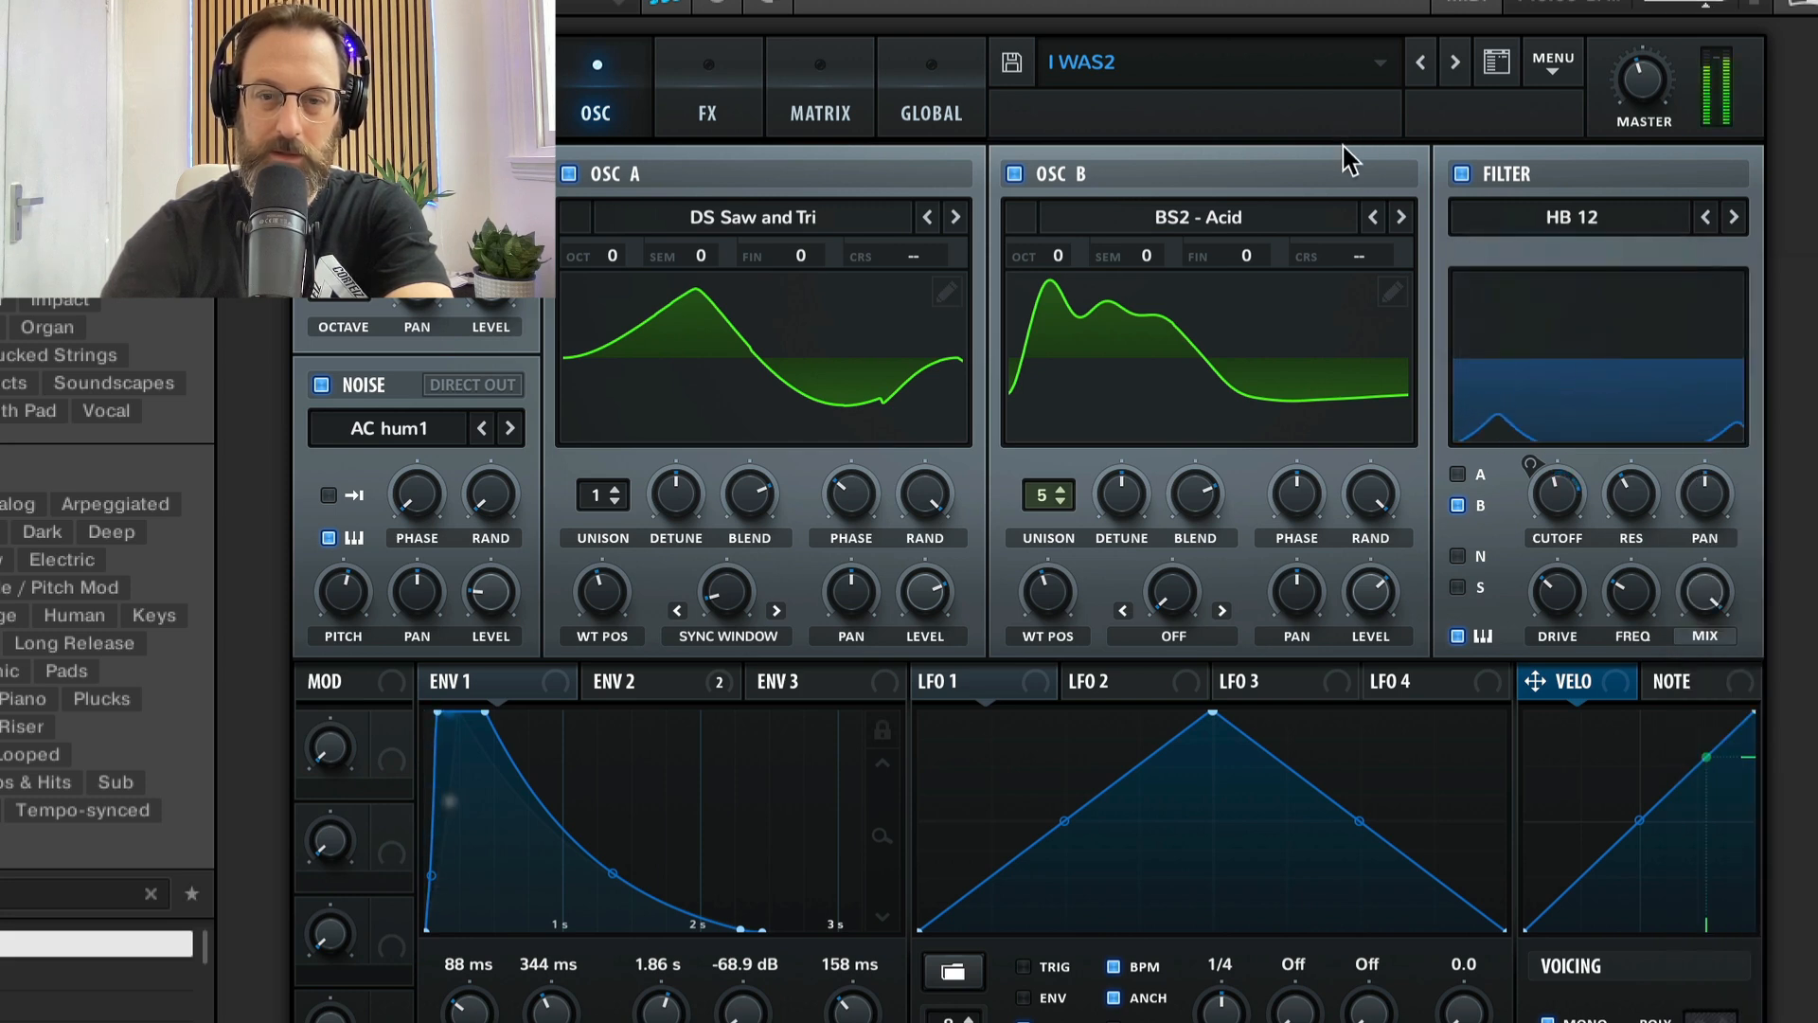
pyautogui.click(647, 683)
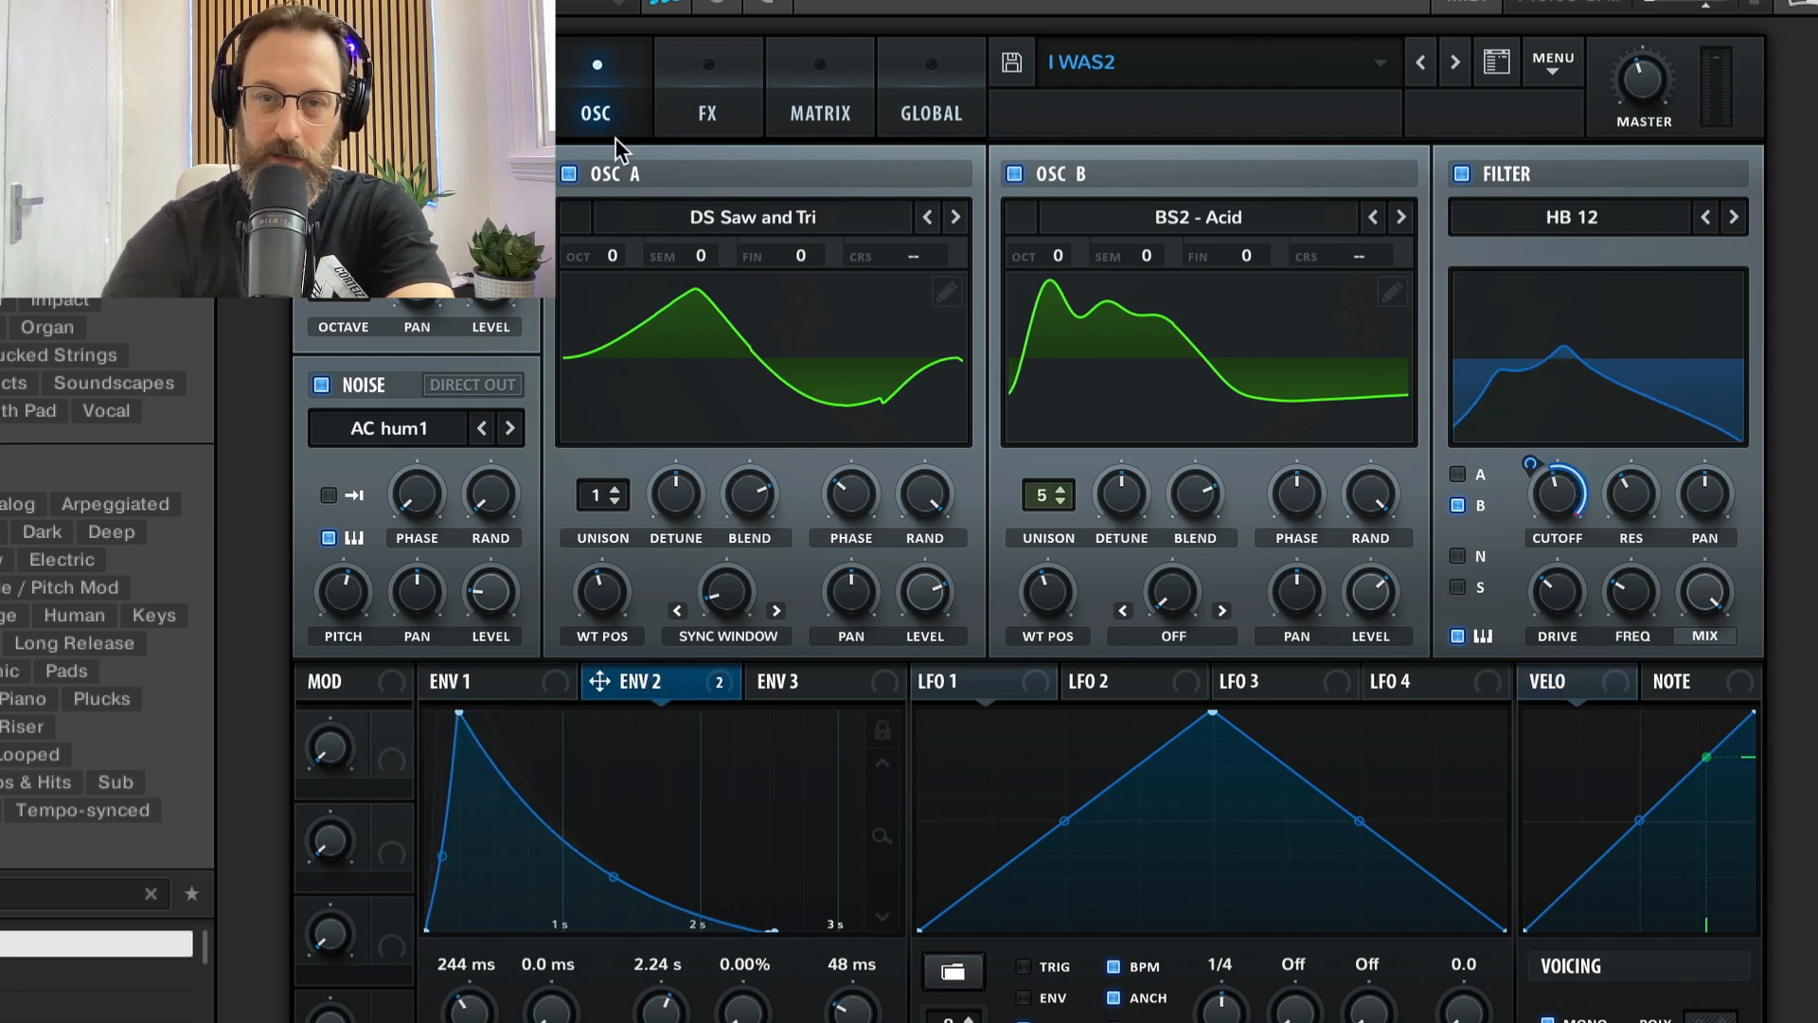
# Step: Review the synth's effects rack from Delay to EQ and toggle its multiband Compressor to compare the sound
pyautogui.click(712, 92)
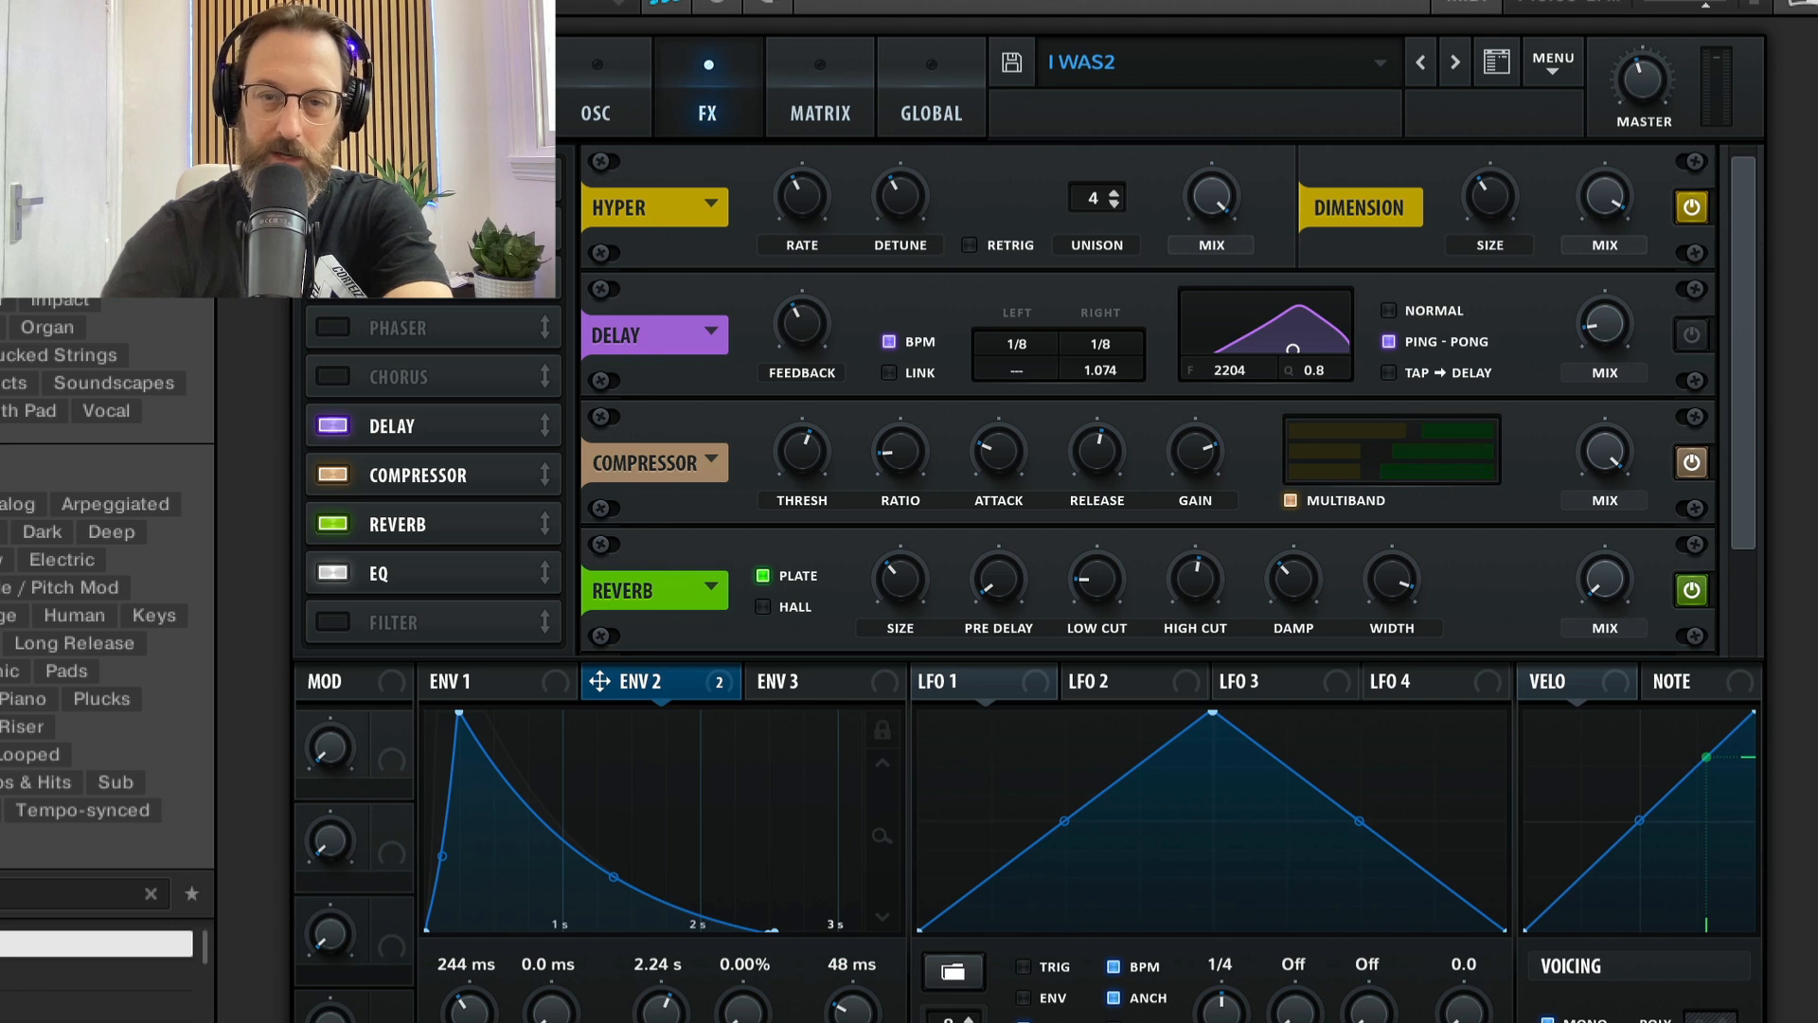
pyautogui.click(427, 428)
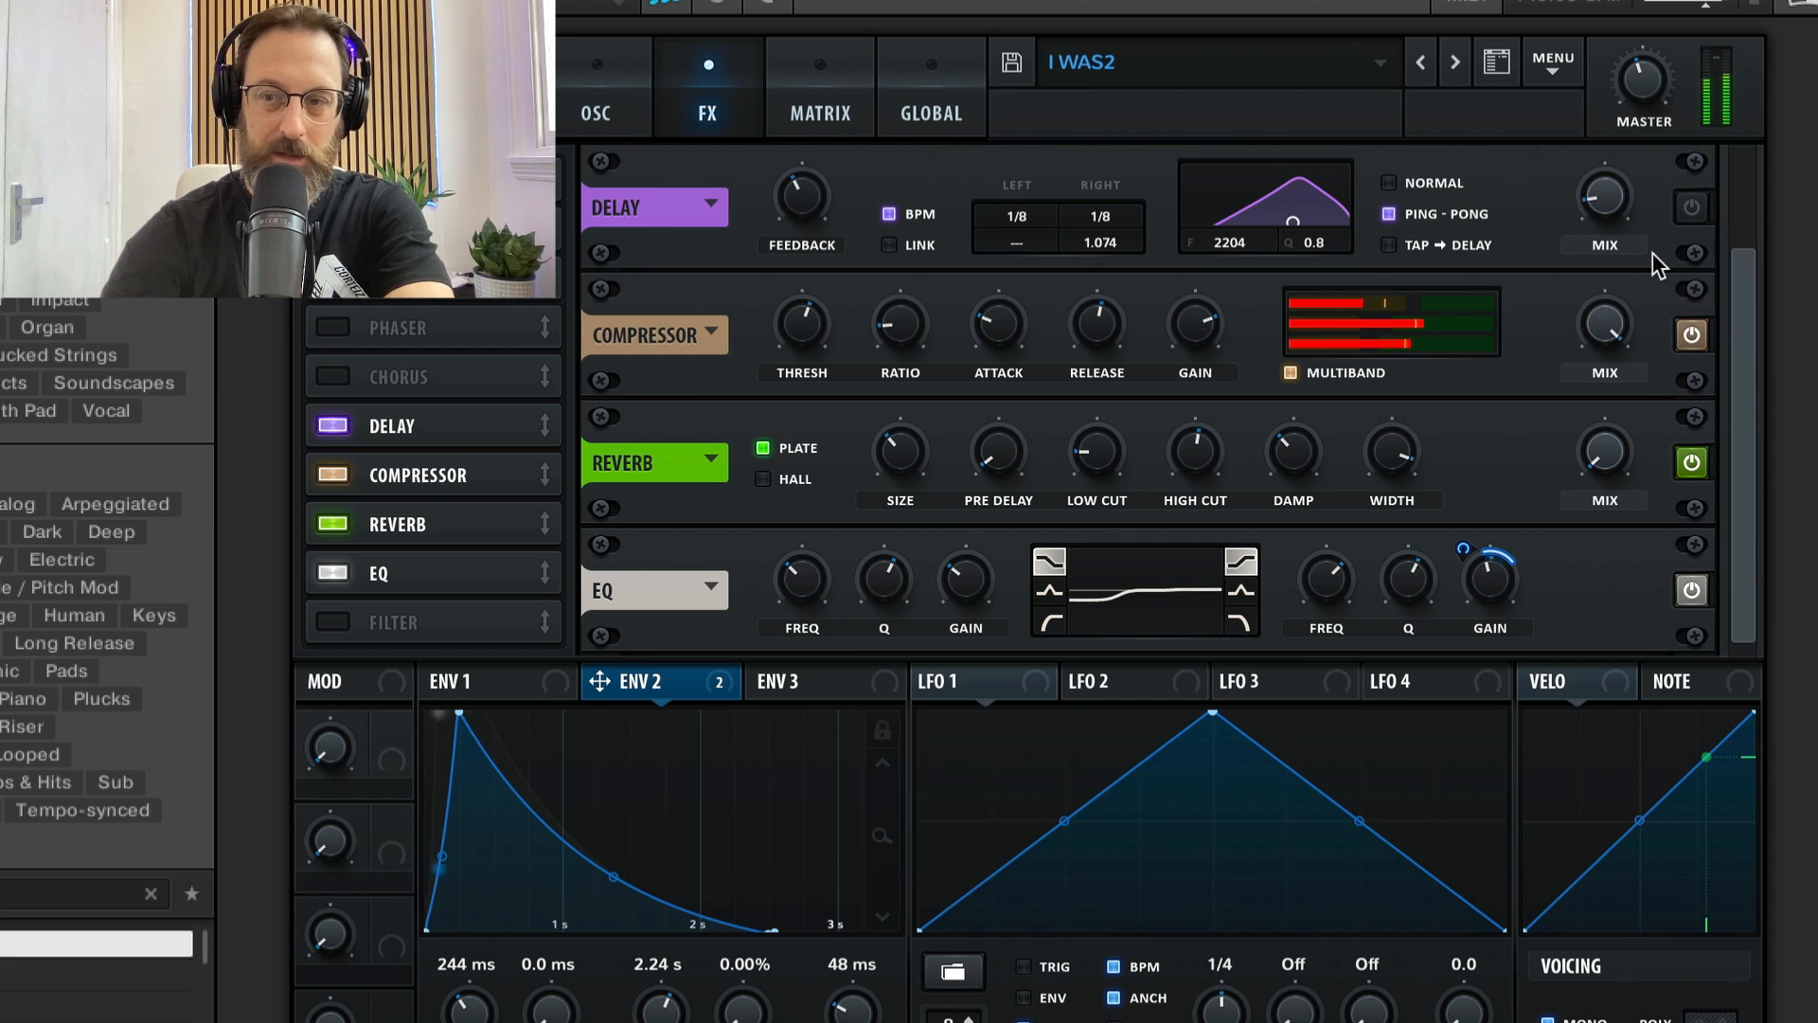
pyautogui.click(1691, 335)
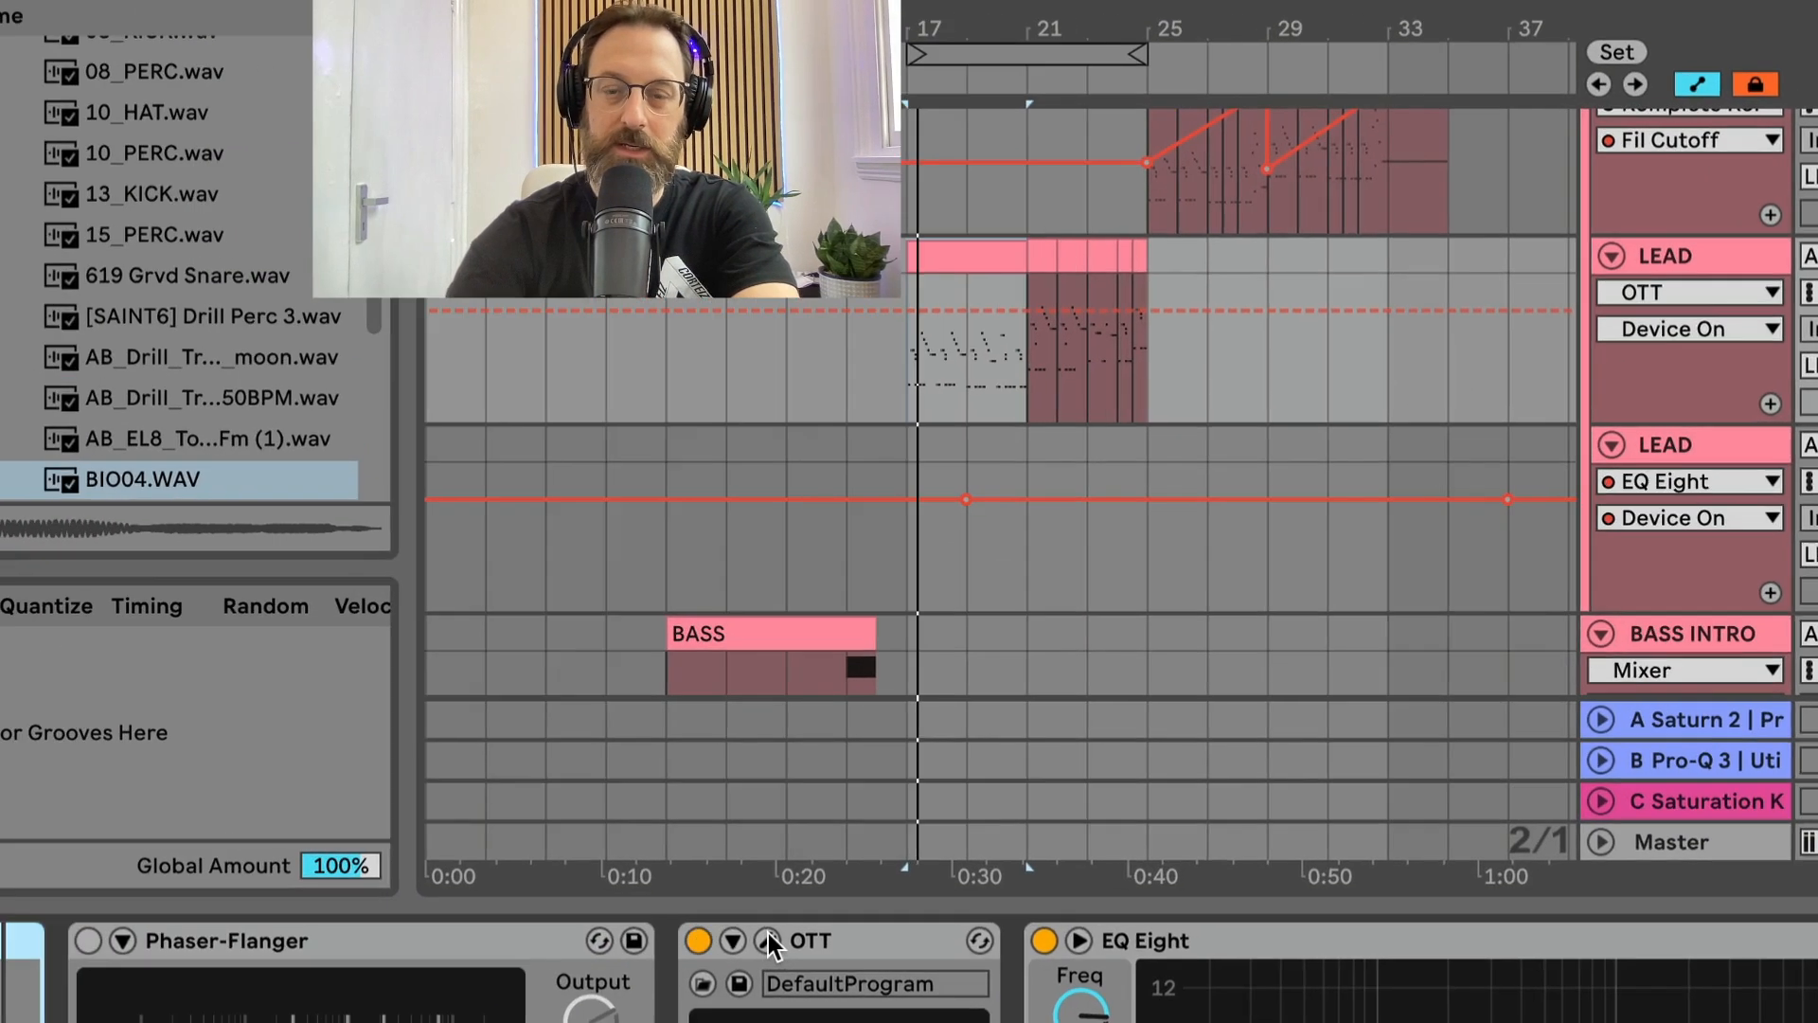
# Step: Play the lead section while examining the OTT multiband compressor's settings, and close its plug-in window
pyautogui.click(595, 824)
pyautogui.press('space')
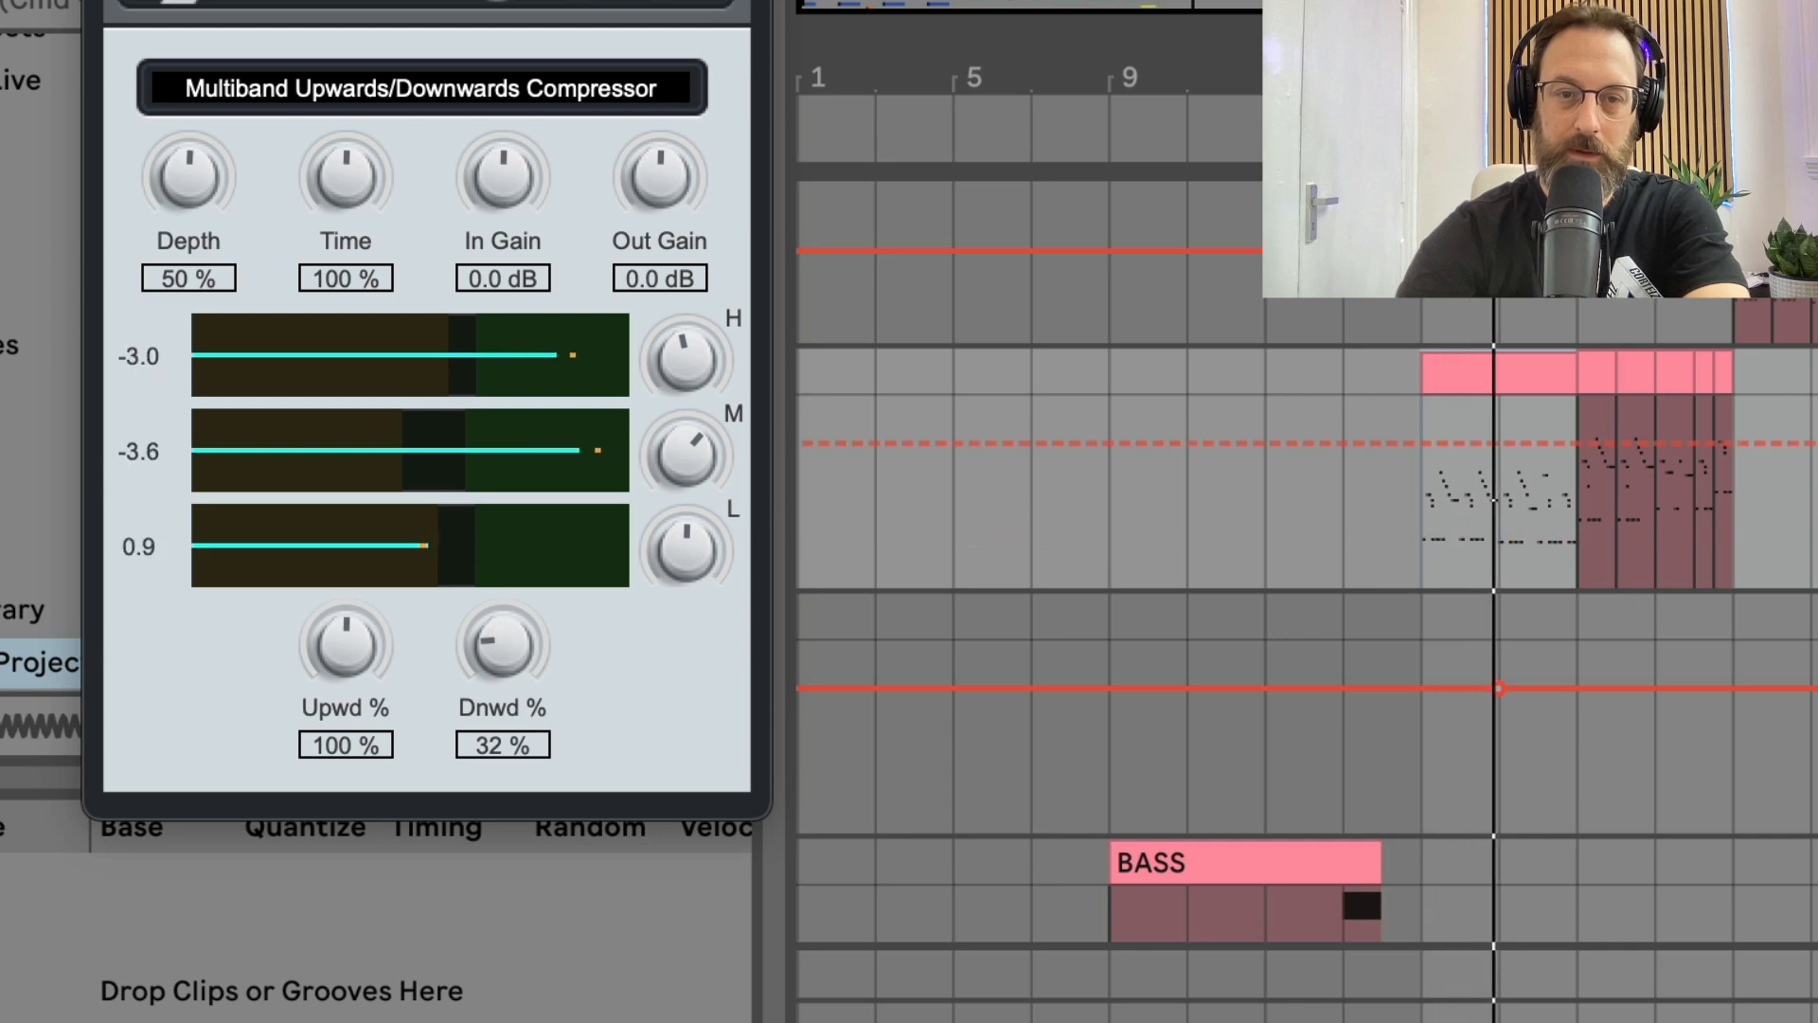
pyautogui.press('space')
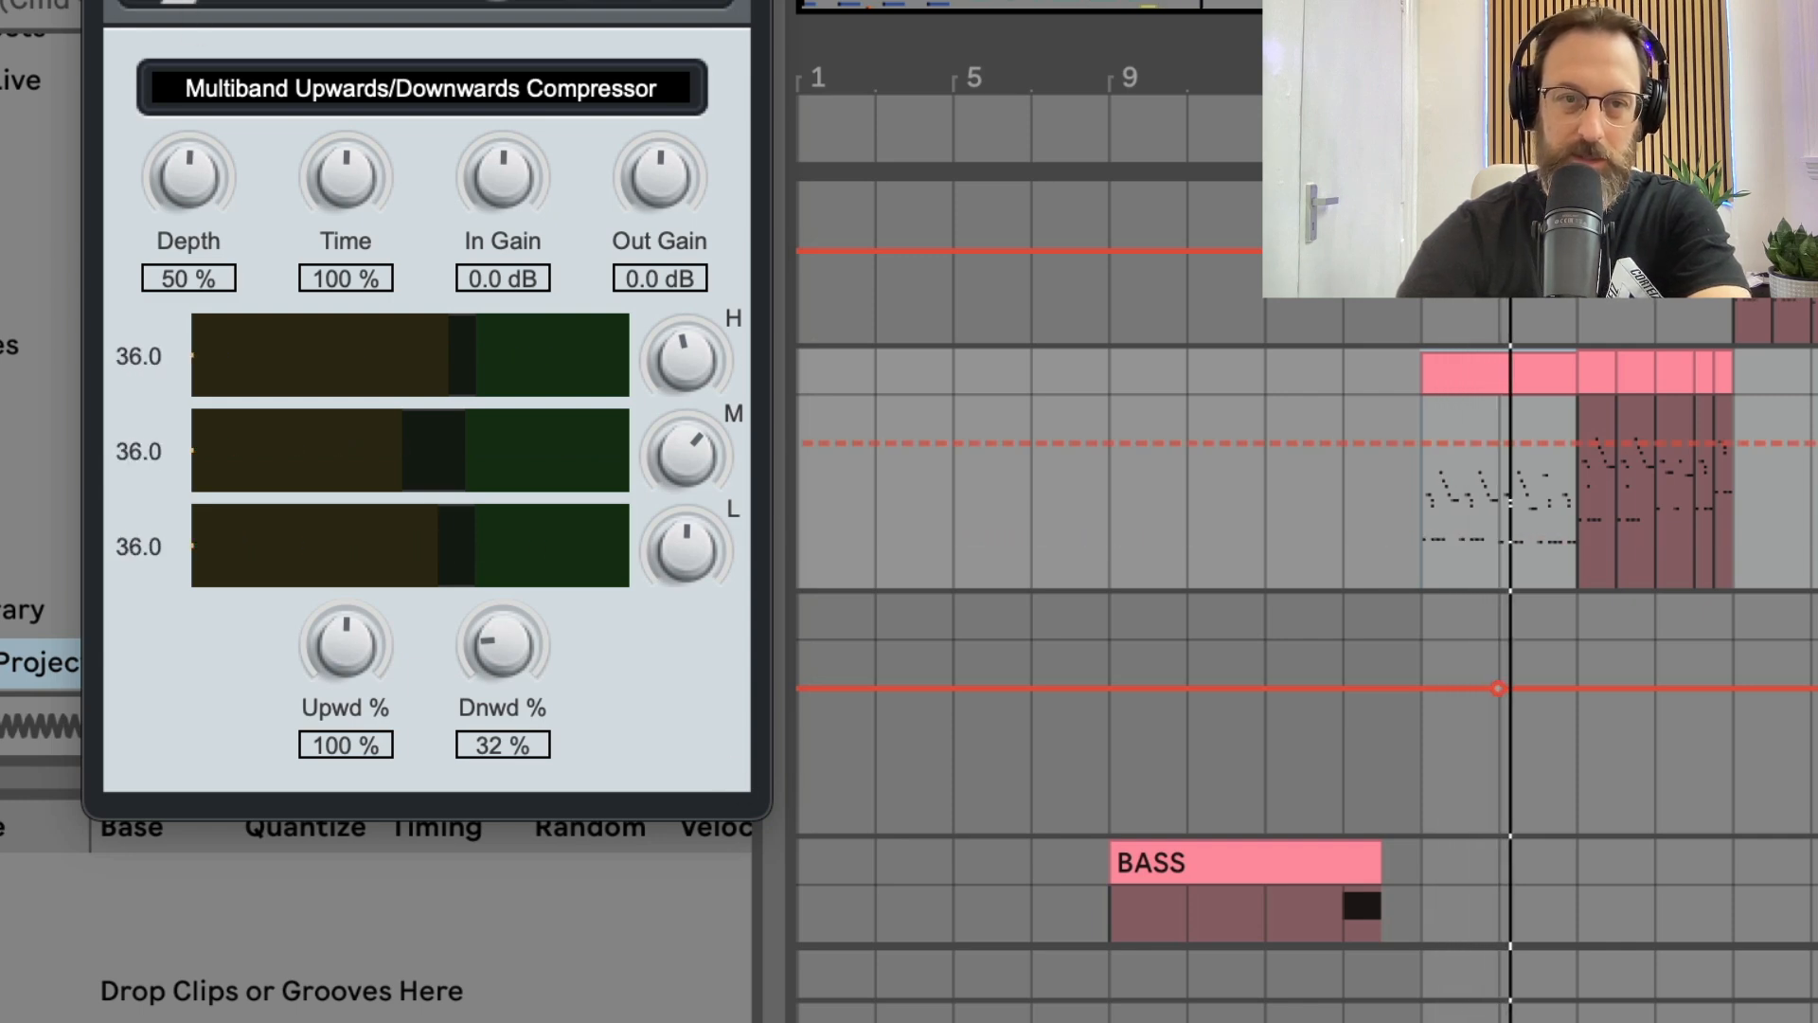
pyautogui.press('super+w')
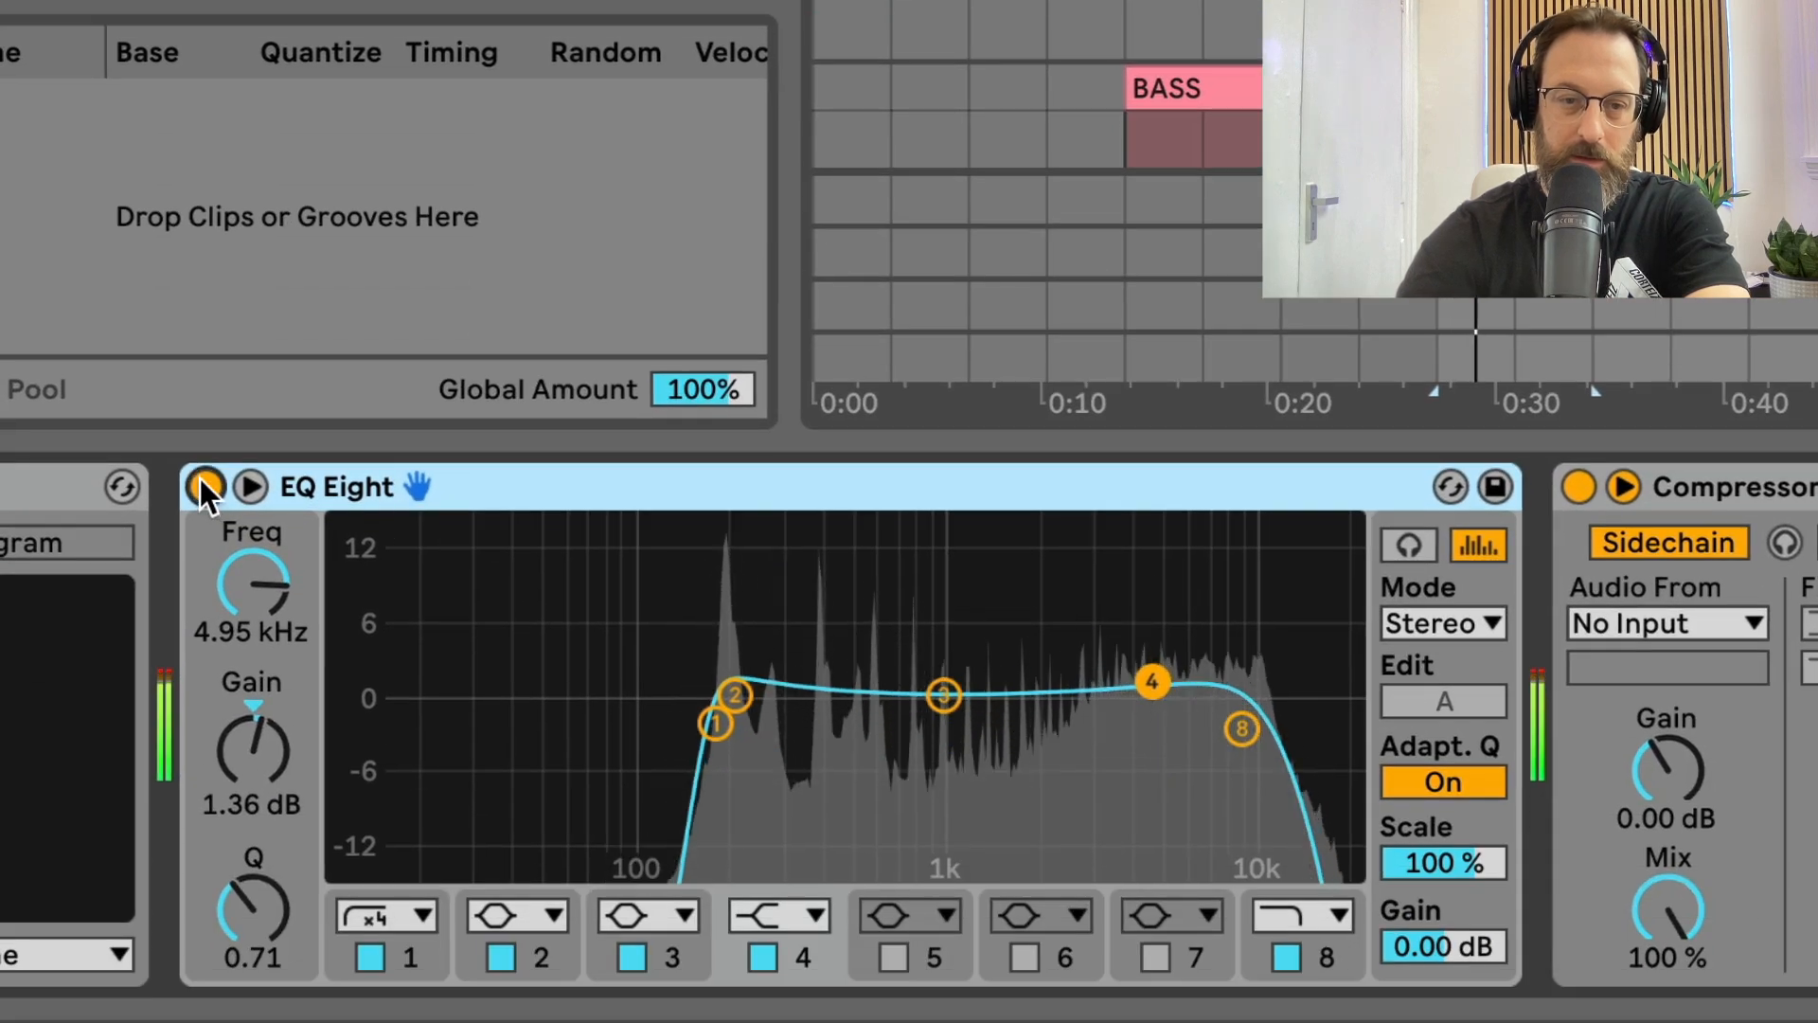
# Step: Compare the lead with EQ Eight bypassed and active, and with its low-cut band 1 off and on
pyautogui.click(201, 483)
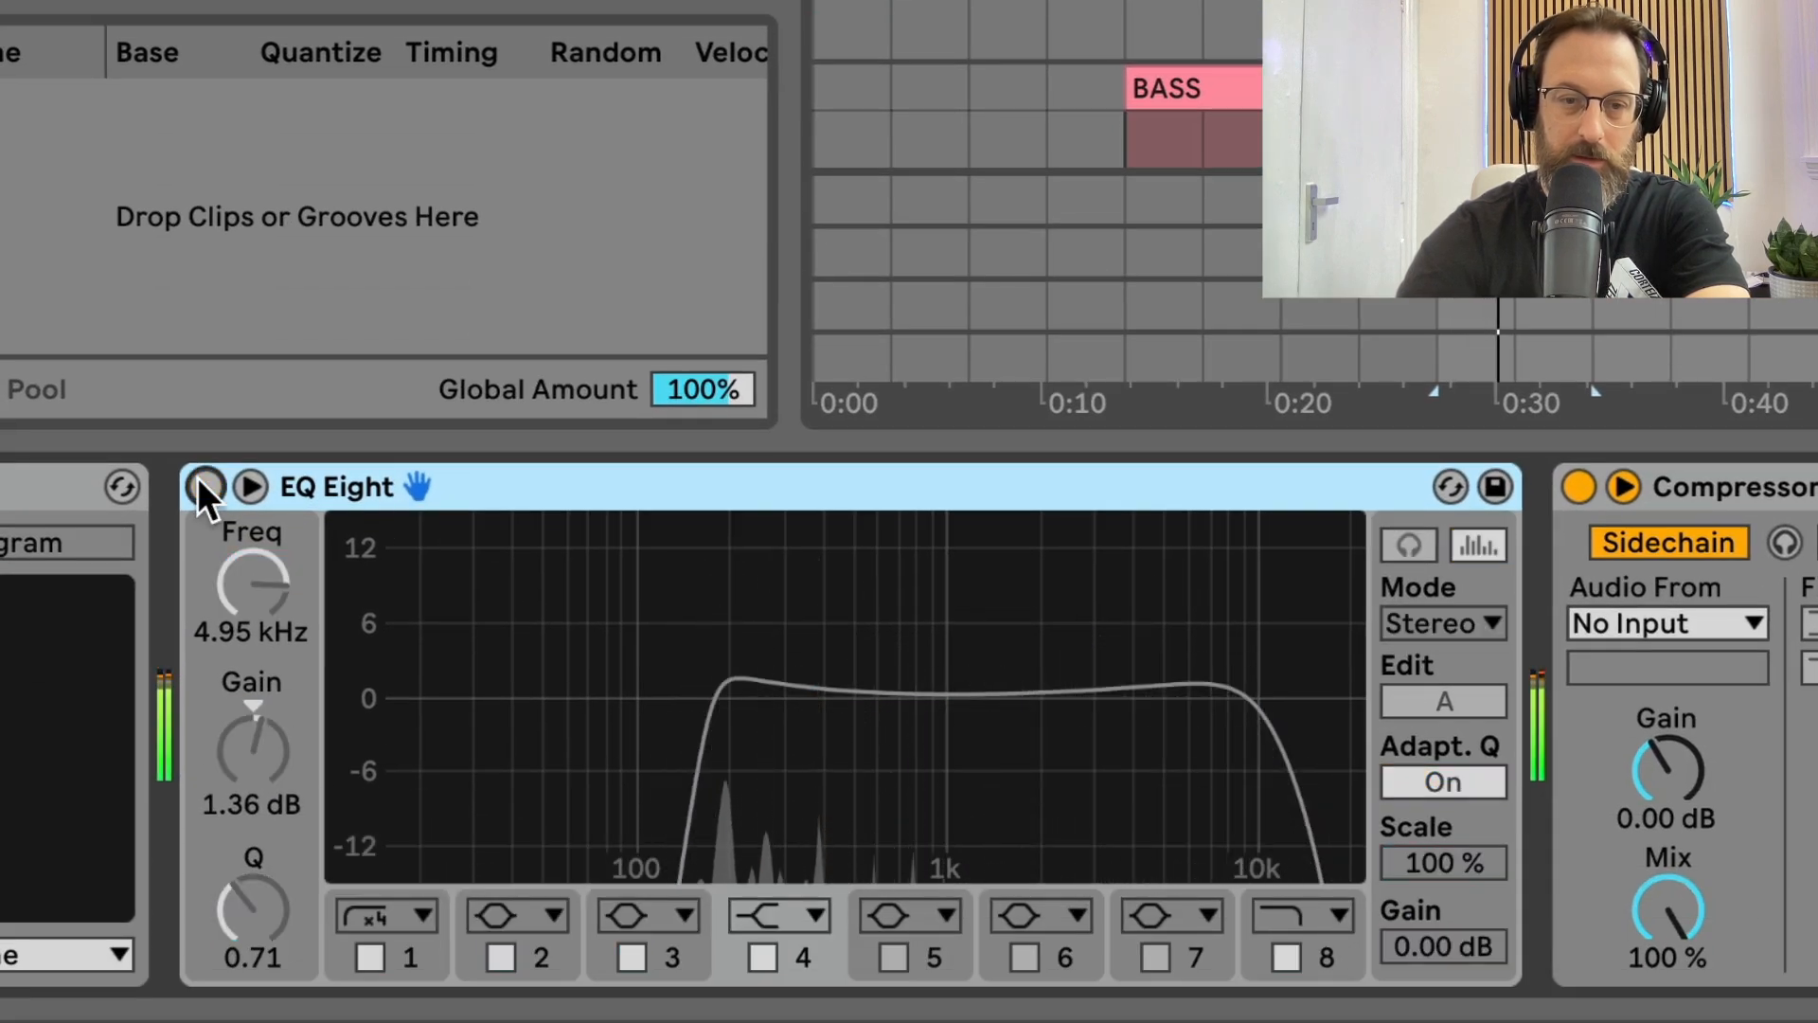
pyautogui.click(201, 485)
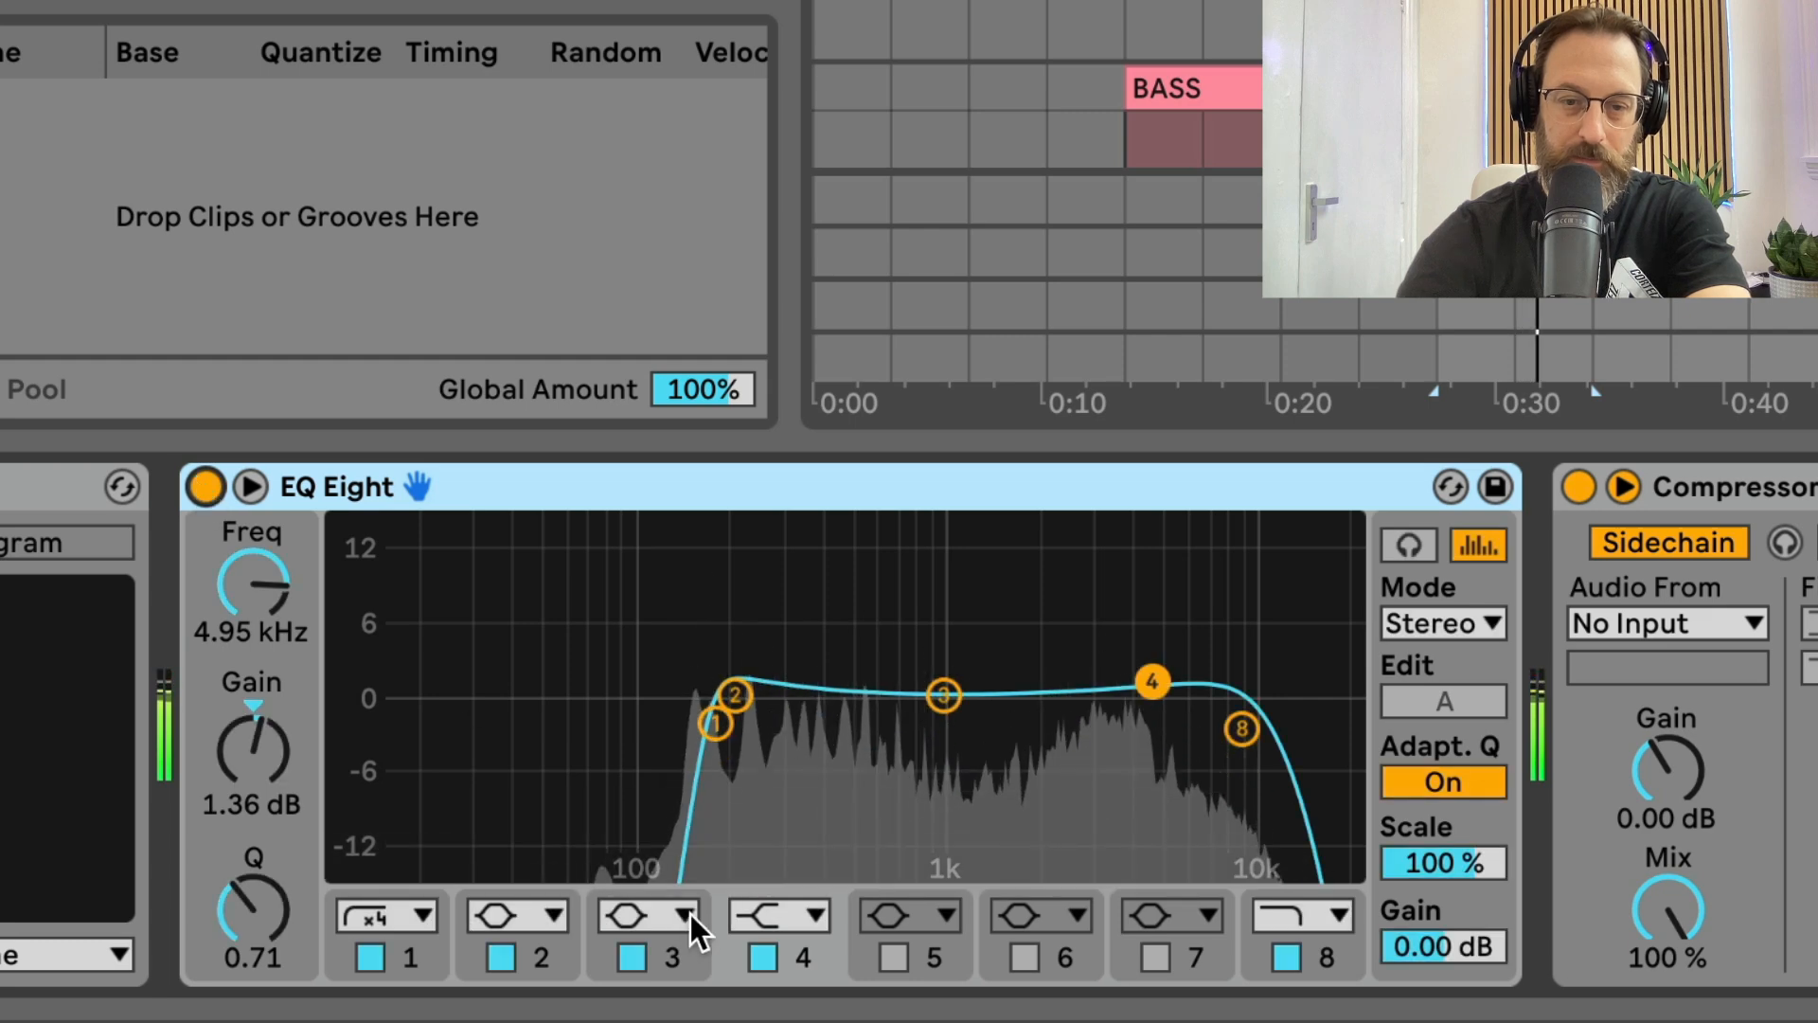
pyautogui.click(368, 954)
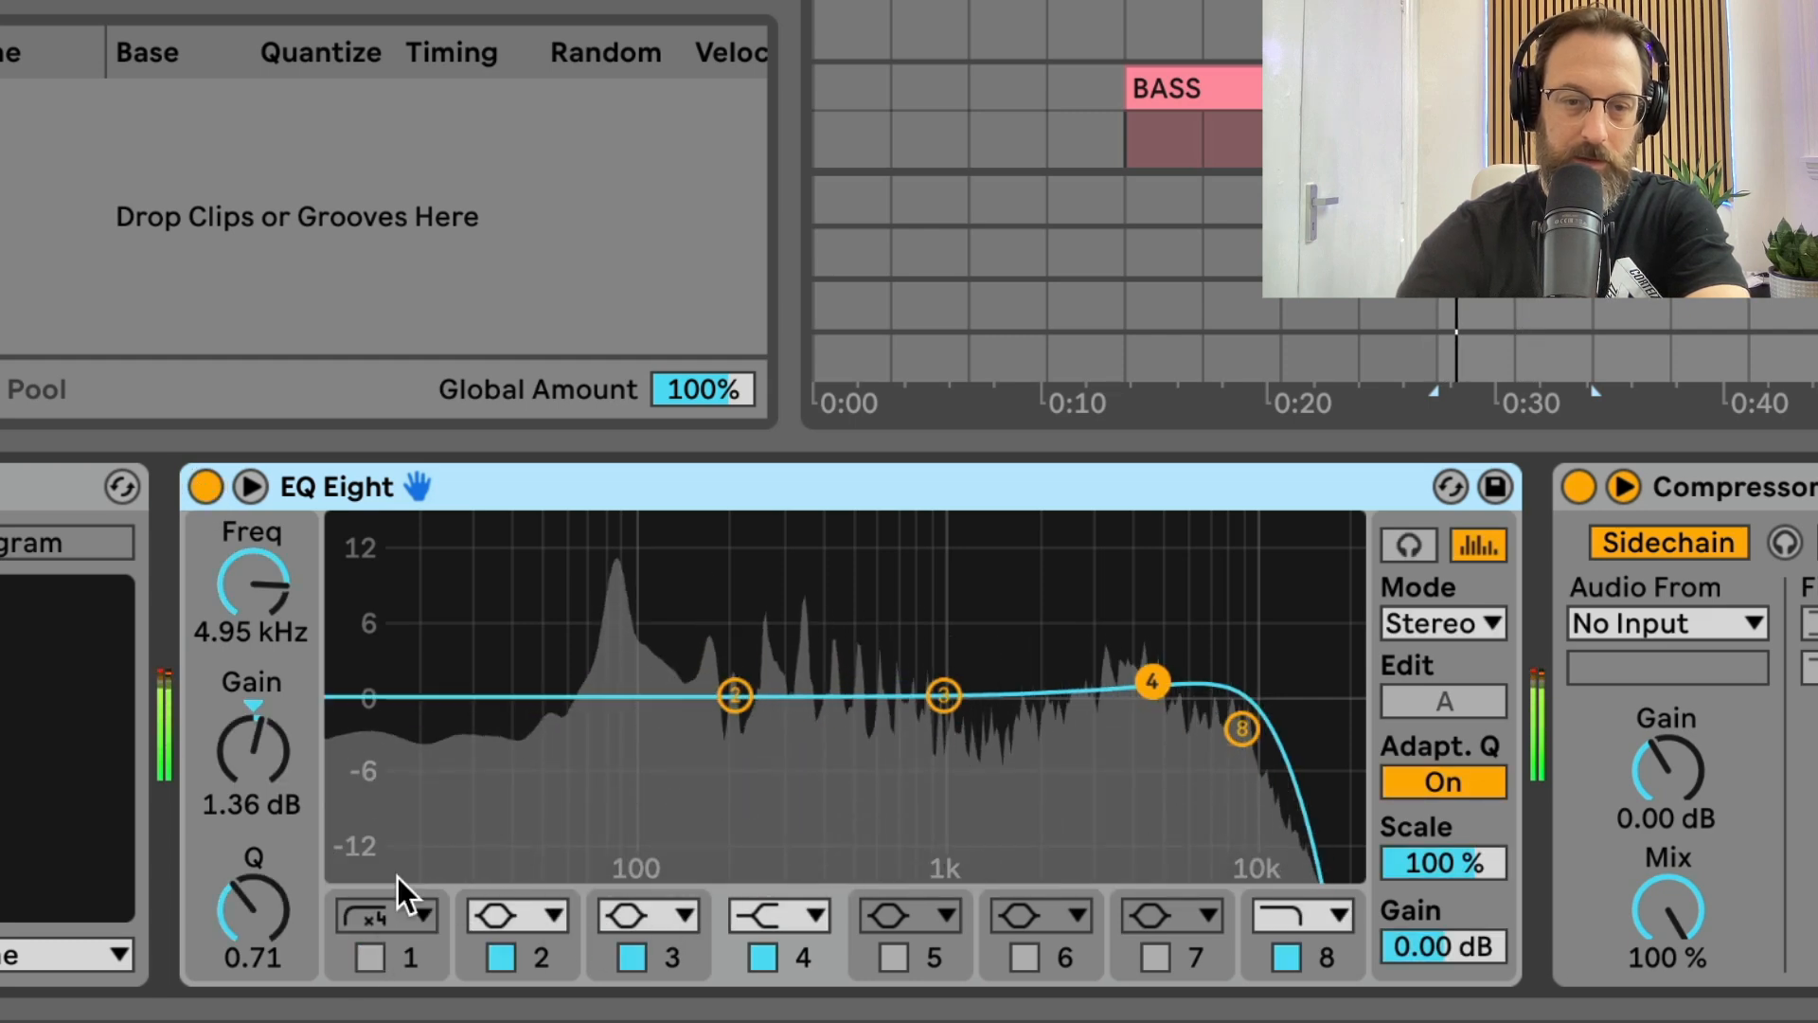
pyautogui.click(367, 956)
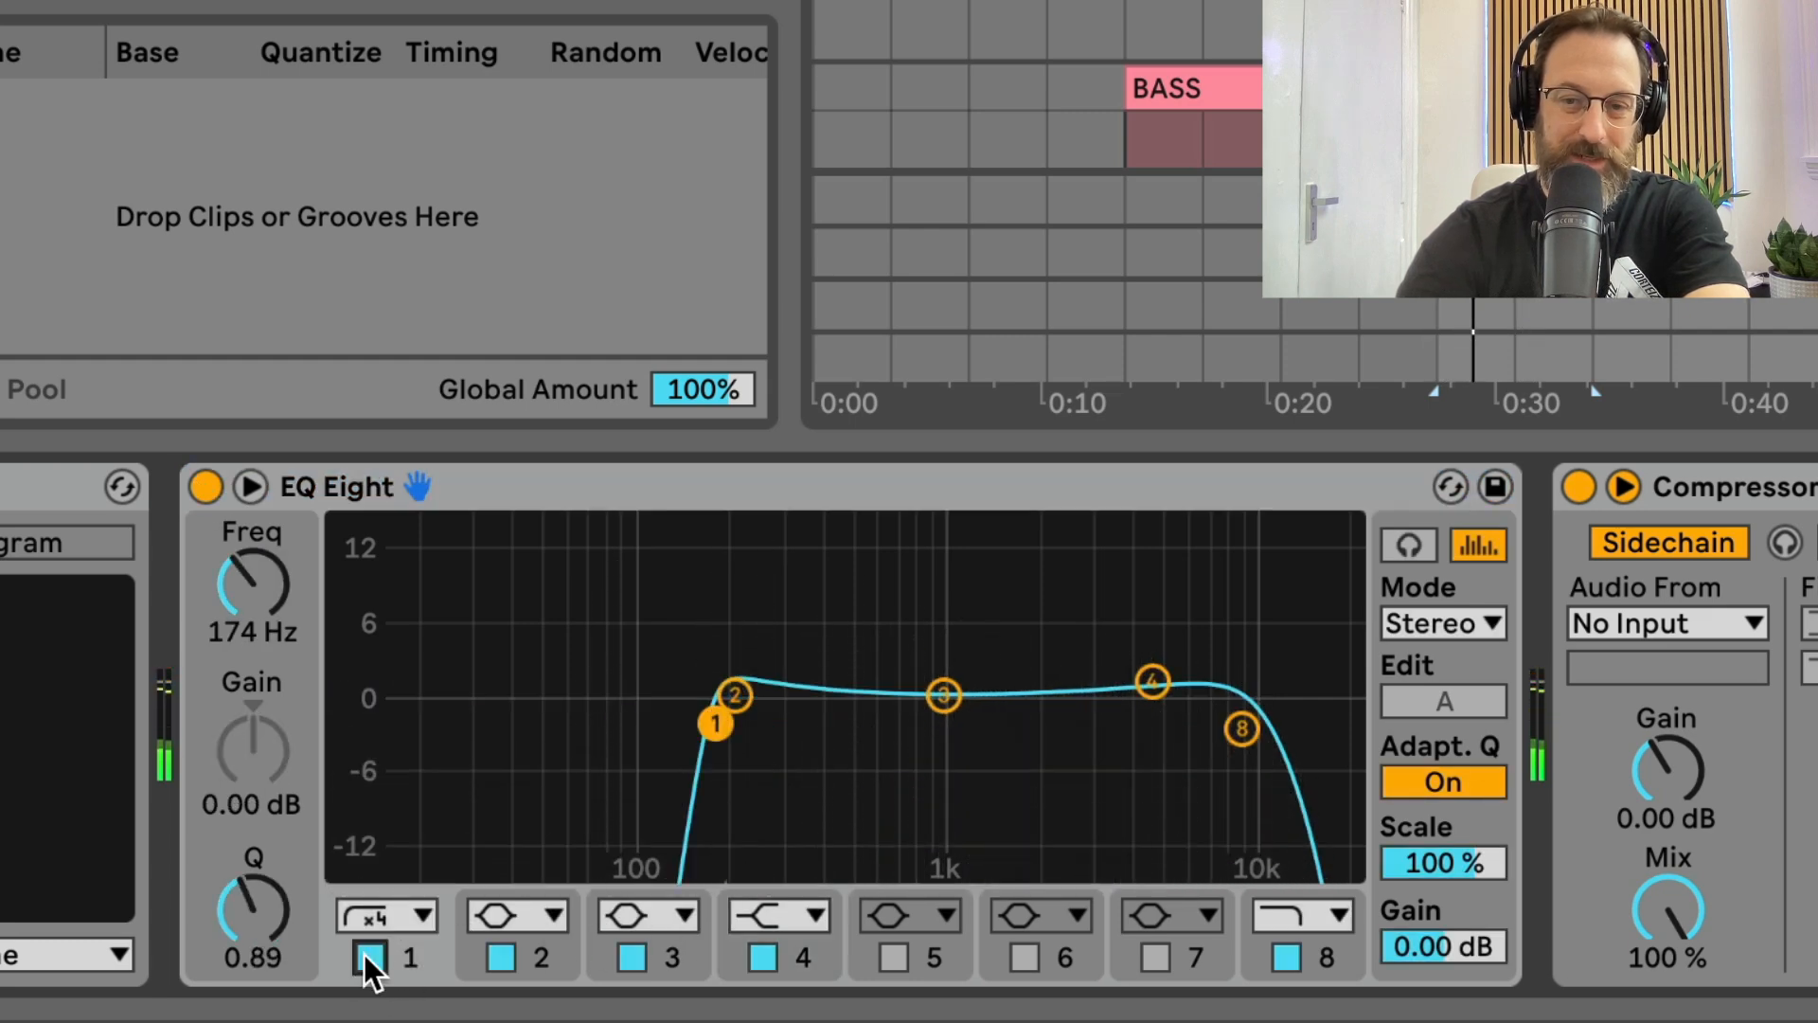
# Step: Compare the lead with the Compressor after EQ Eight bypassed and active, and stop playback
pyautogui.hscroll(8, 1486, 779)
pyautogui.hscroll(2, 1487, 776)
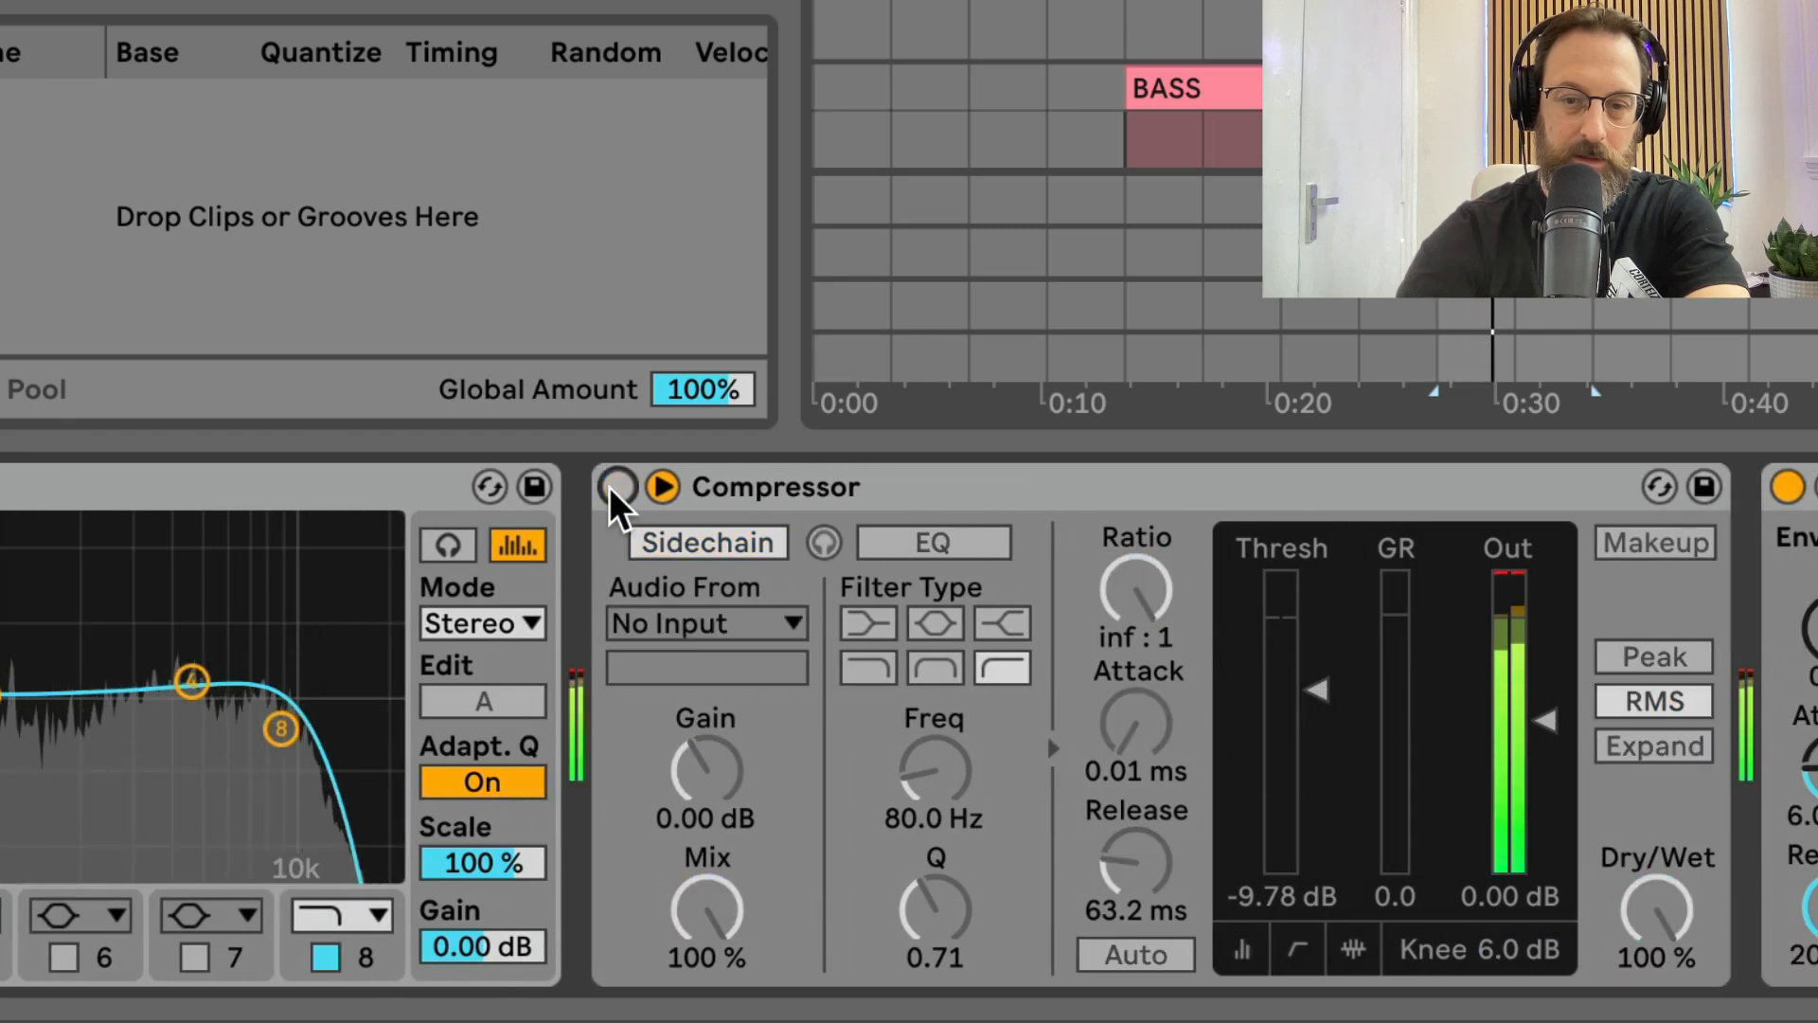
pyautogui.press('space')
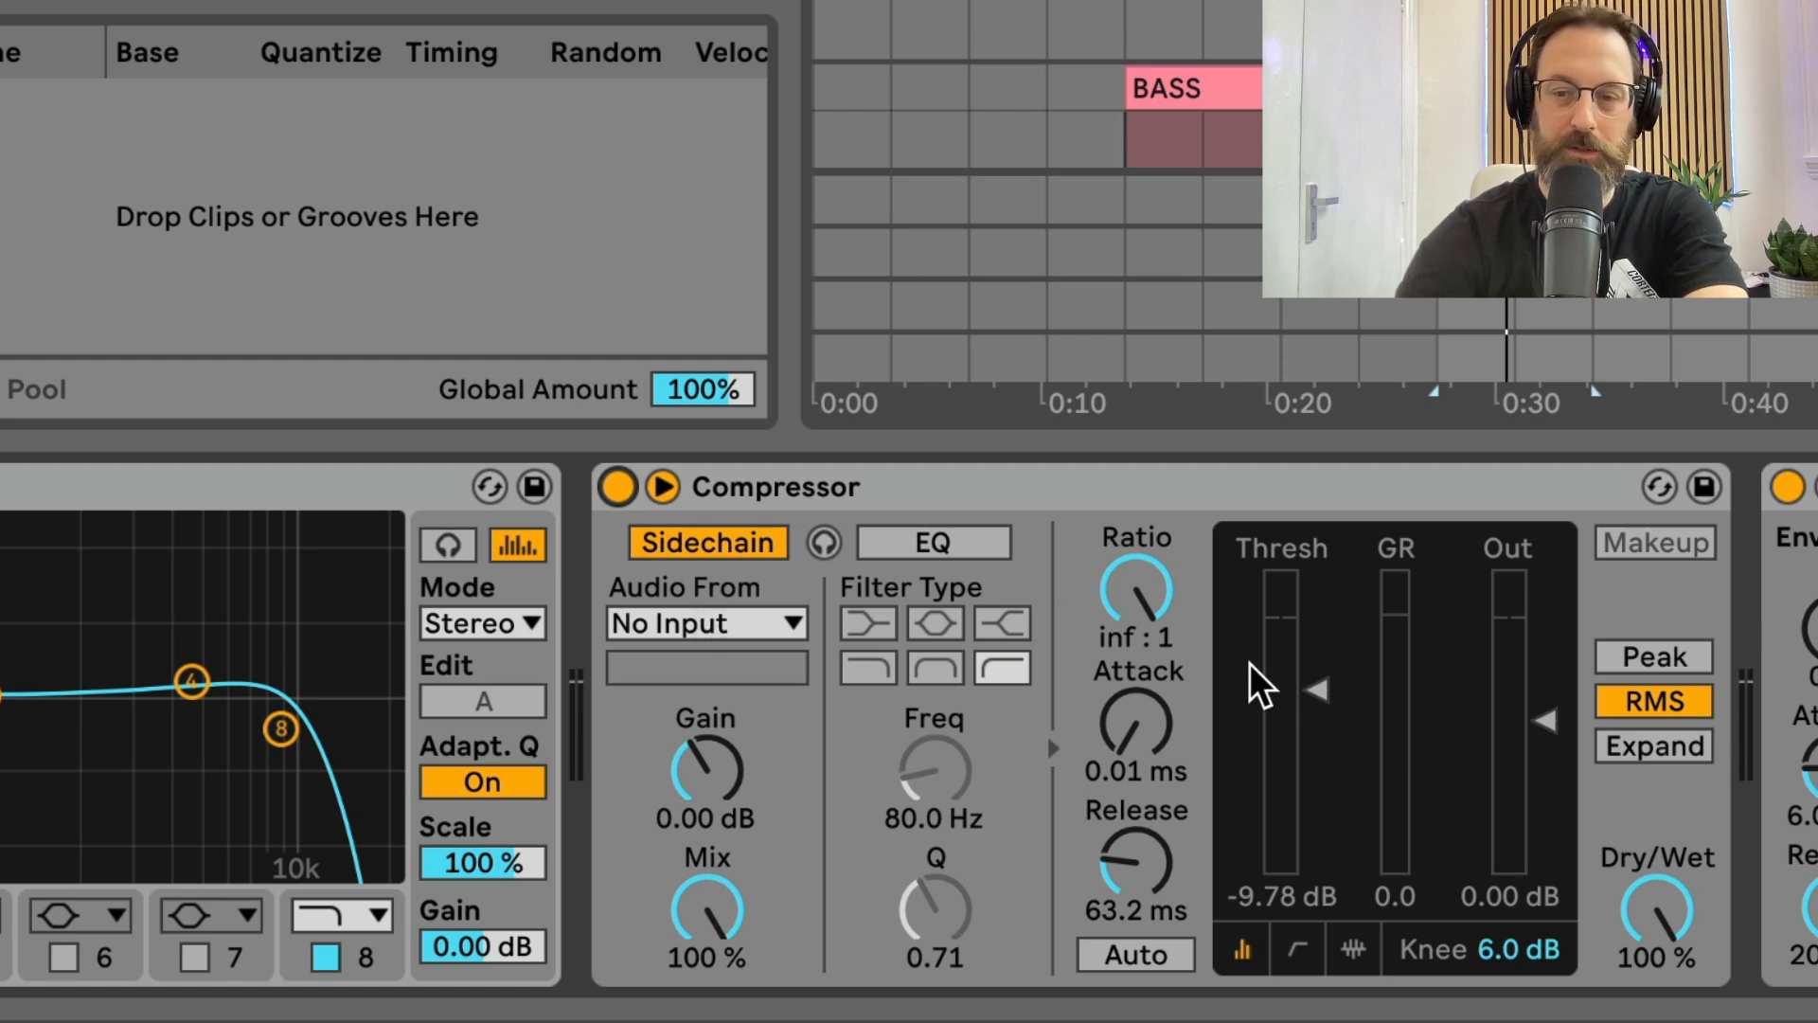
# Step: Play the lead clips between bars 21 and 25 while viewing their automation curve, and select the last clip before bar 25
pyautogui.press('space')
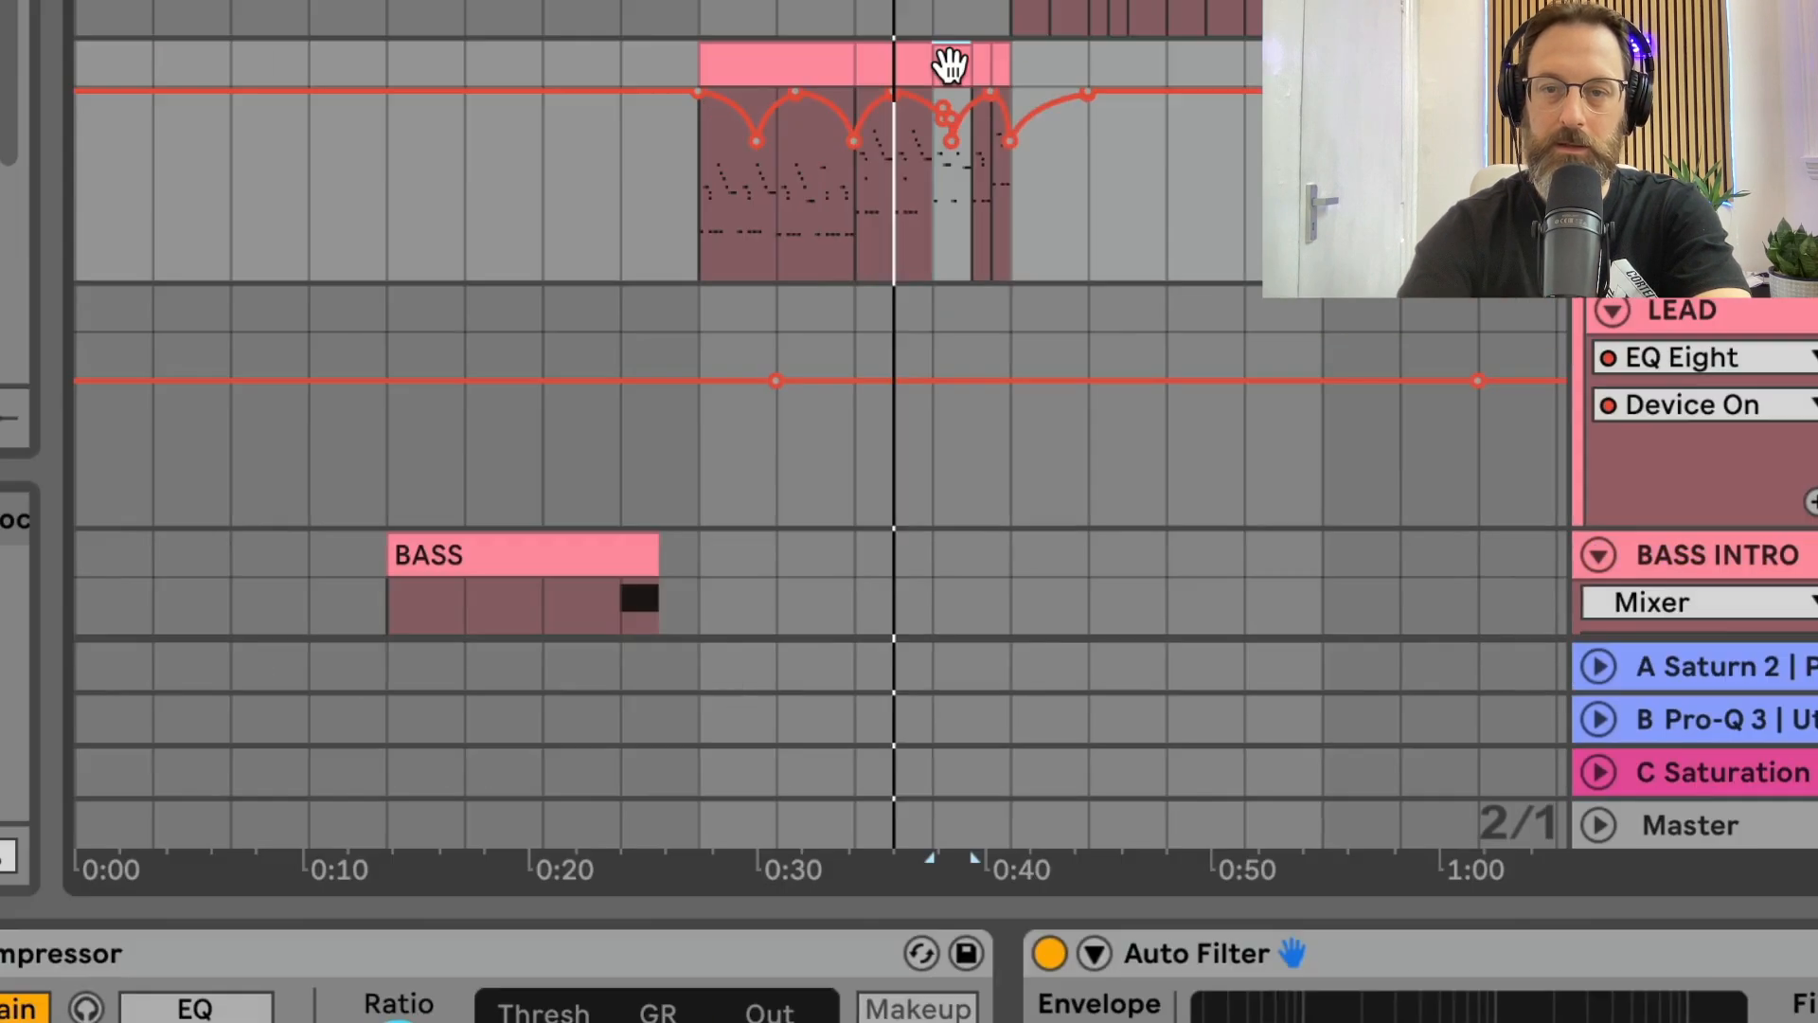
pyautogui.press('+')
pyautogui.press('+')
pyautogui.press('+')
pyautogui.press('+')
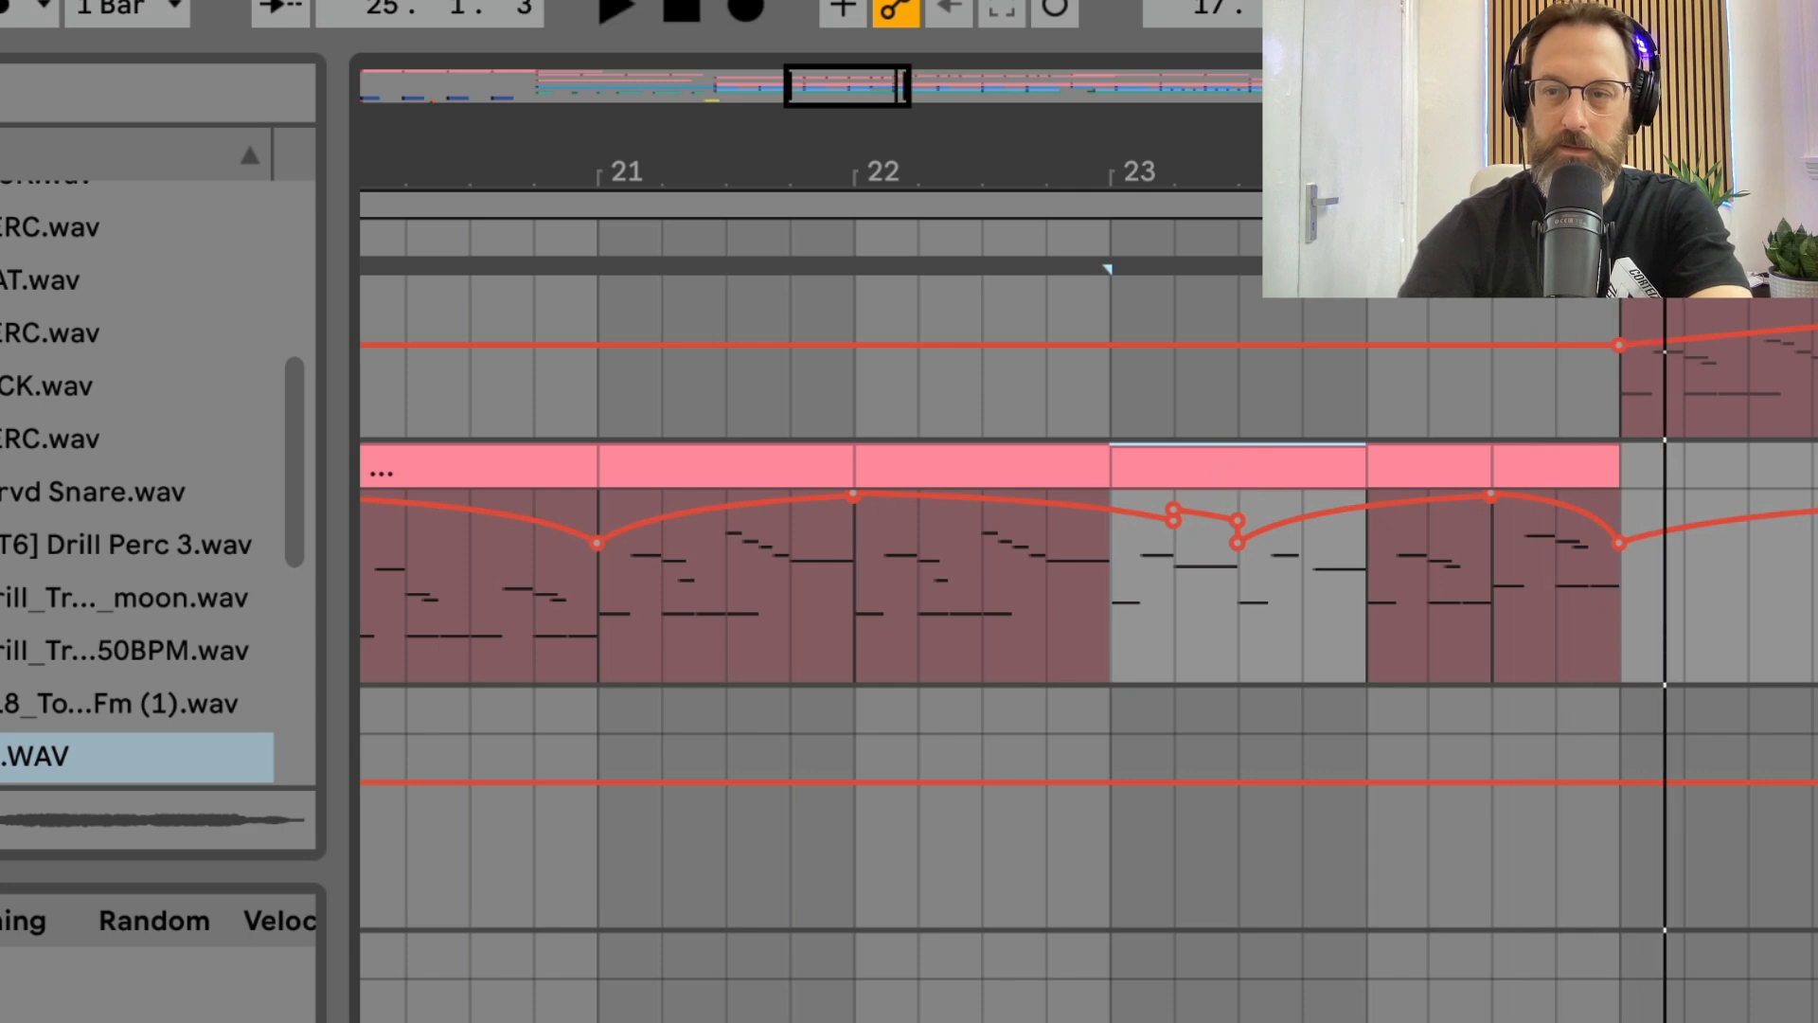
pyautogui.click(1548, 476)
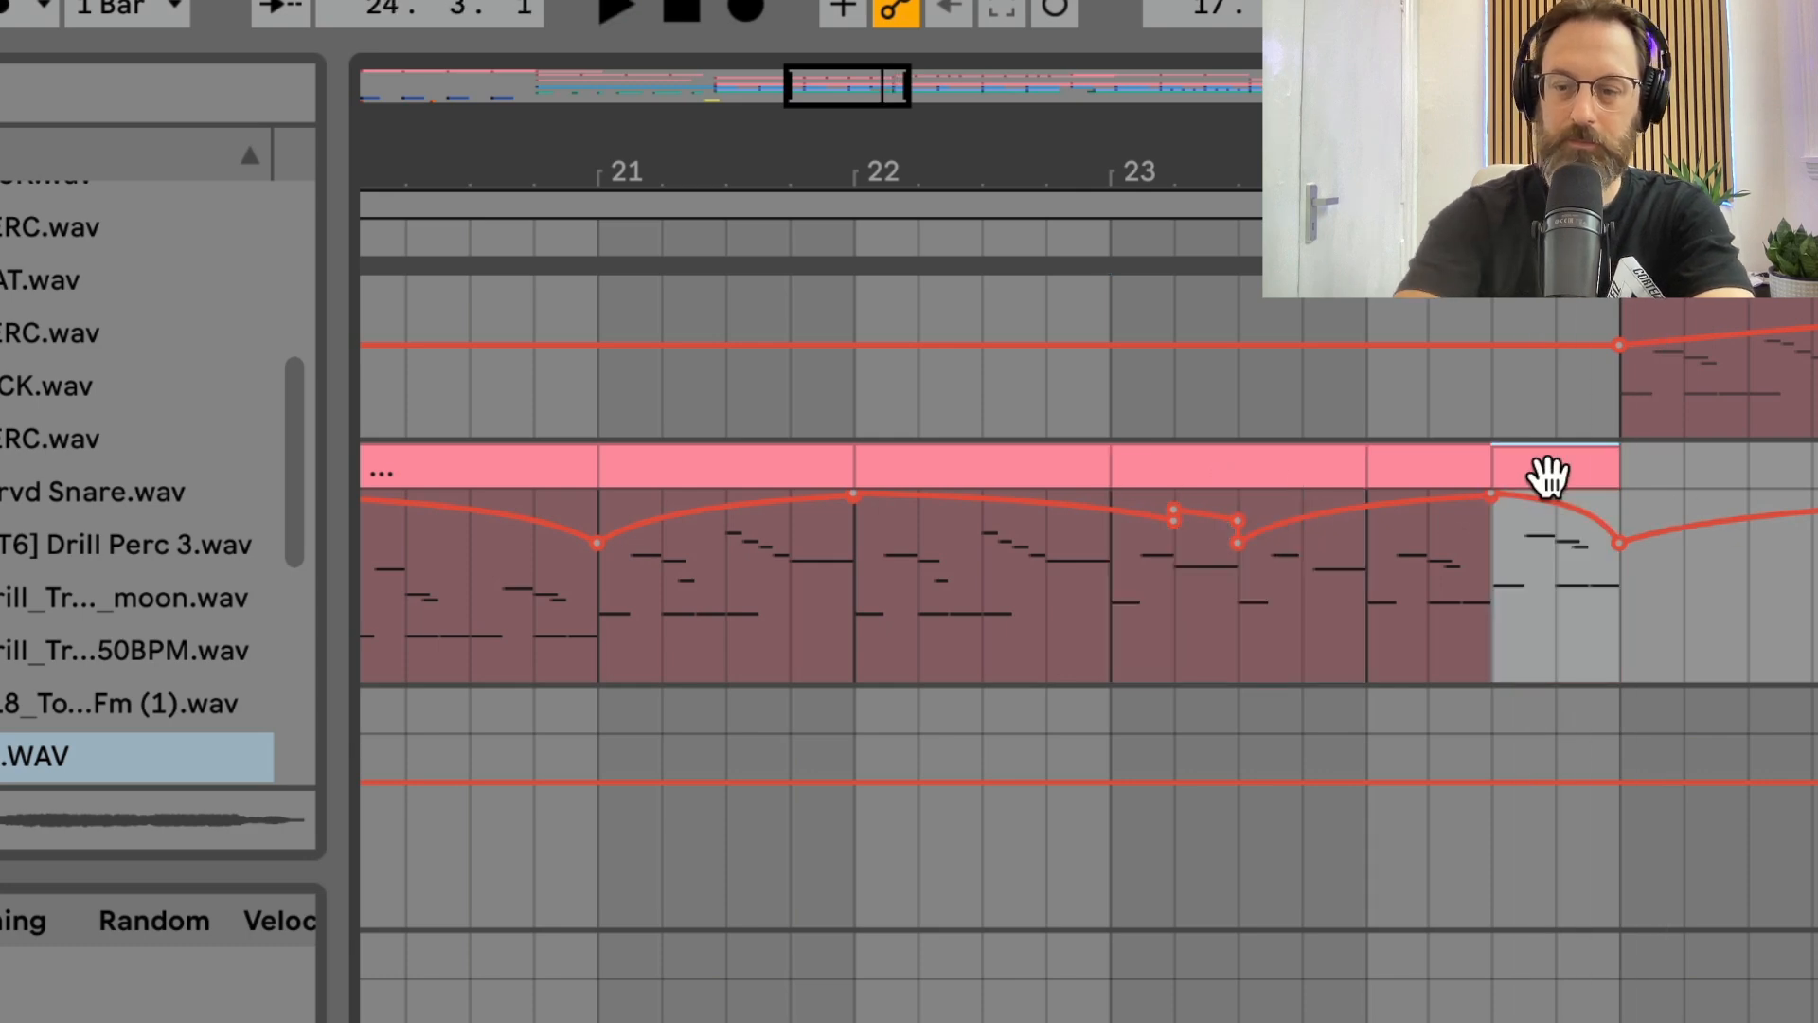
# Step: Select the LEAD GROUP to check its sends, and play the song with the C saturation return soloed
pyautogui.scroll(-5, 1549, 476)
pyautogui.scroll(8, 1550, 478)
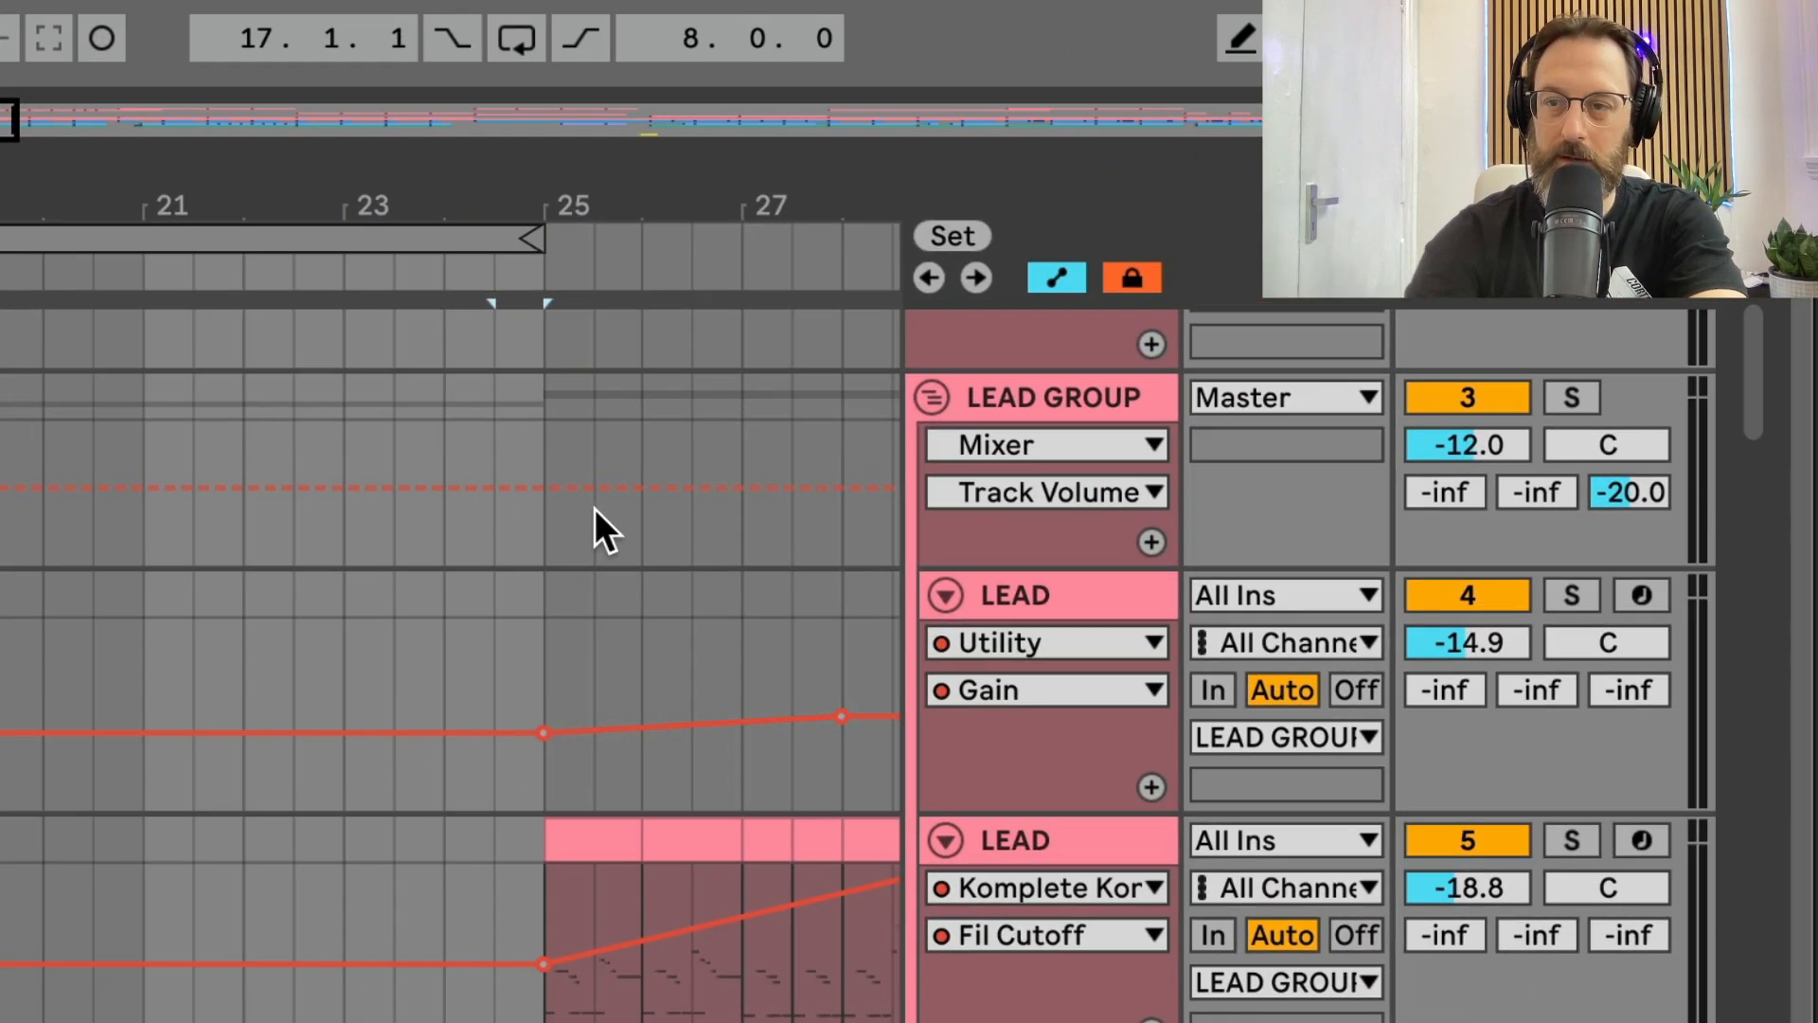
pyautogui.click(1060, 377)
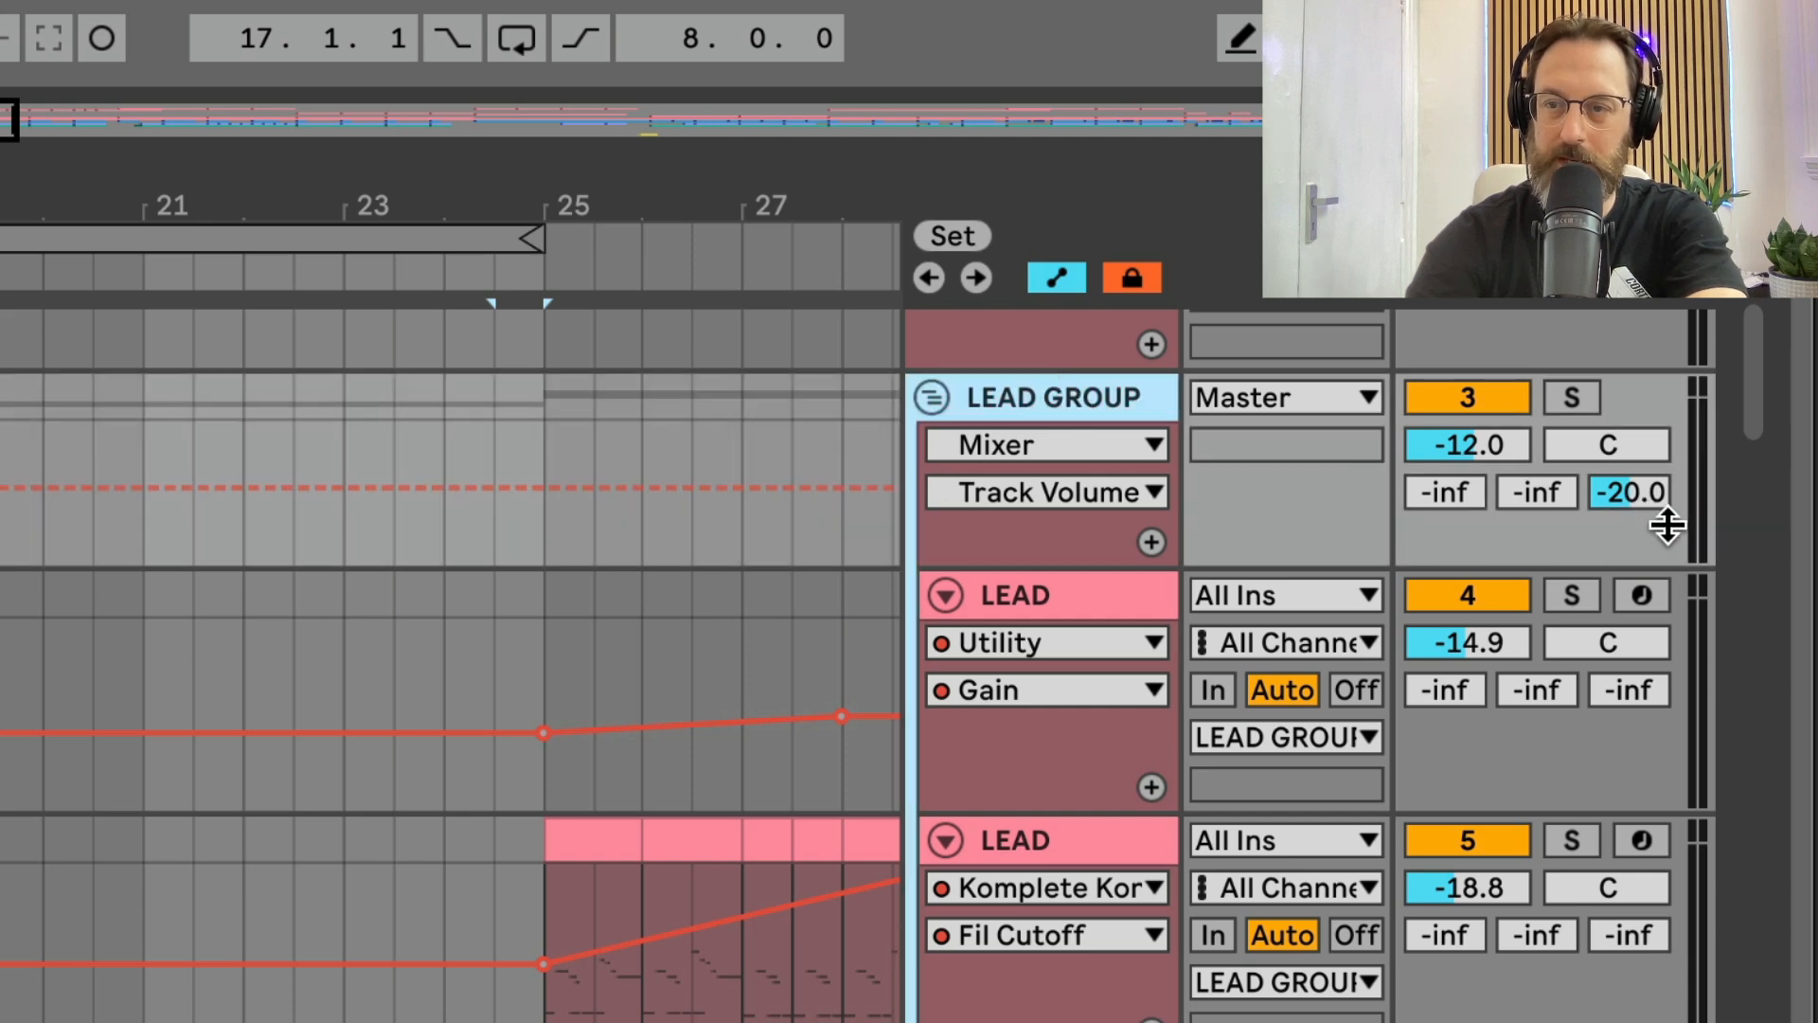
pyautogui.click(1600, 848)
pyautogui.press('space')
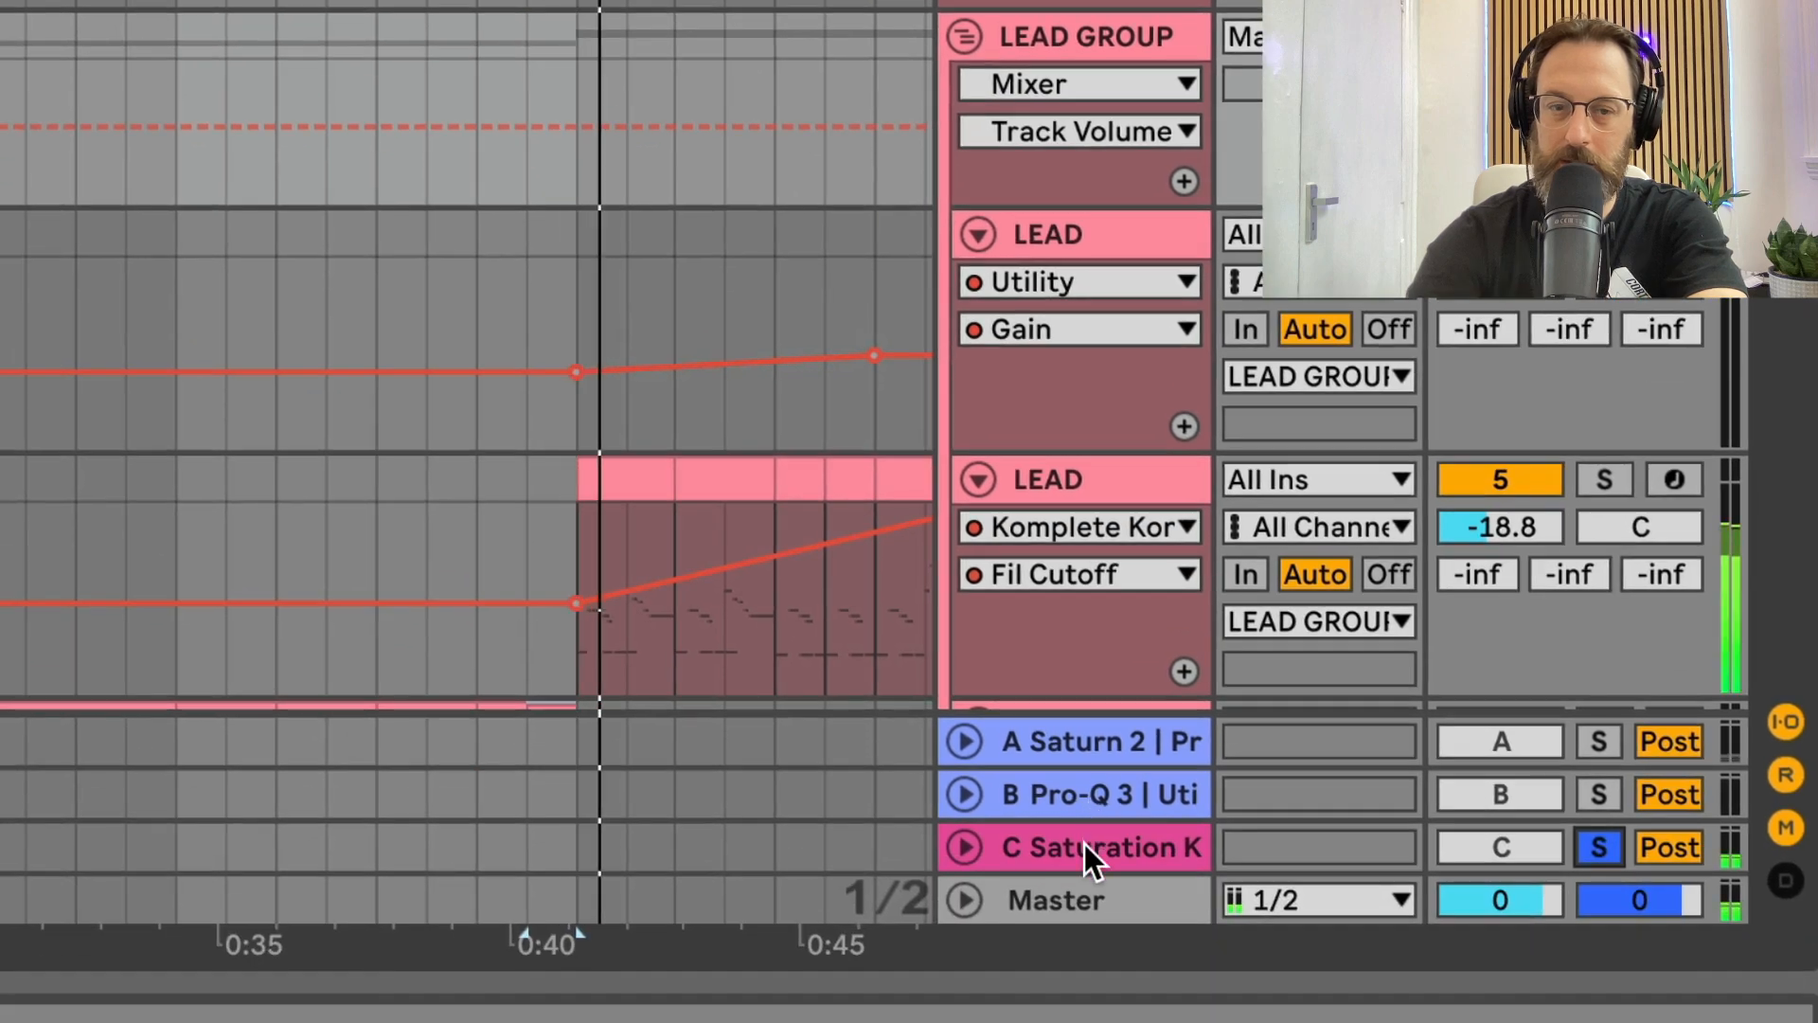
# Step: Inspect the Saturation Knob and Saturn 2 settings on the C return, closing each plug-in window
pyautogui.click(1083, 844)
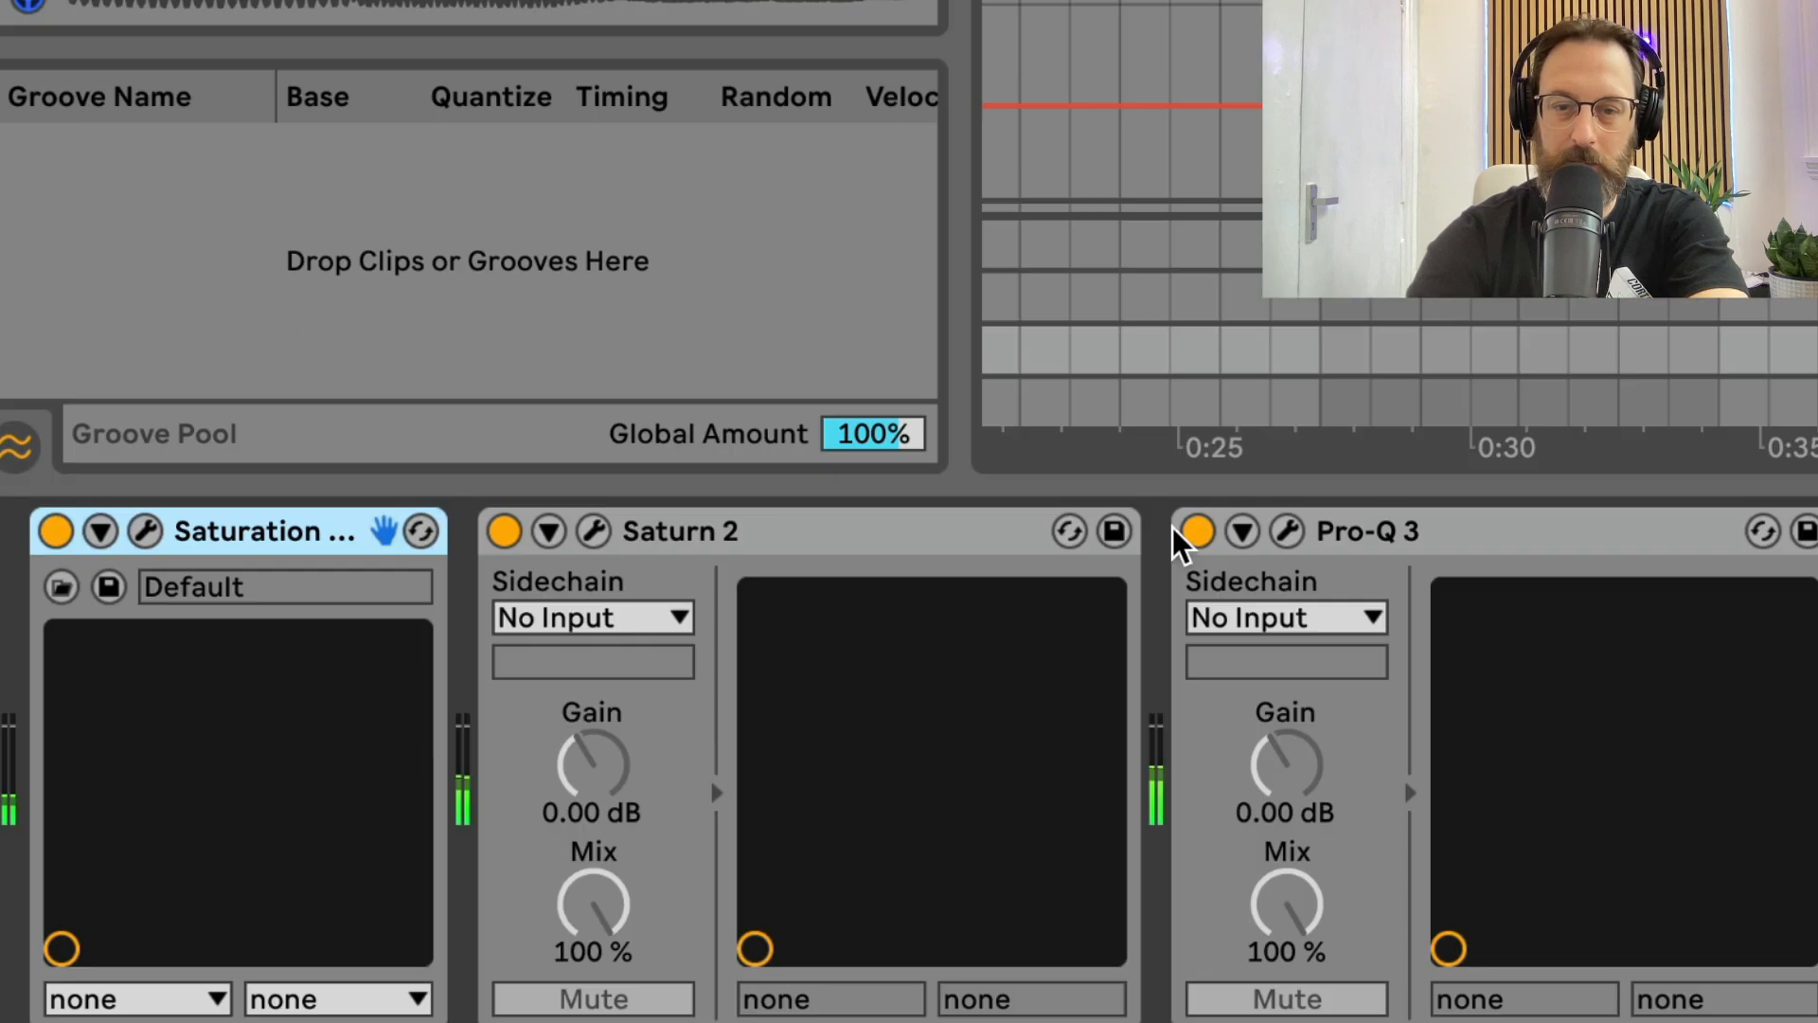
pyautogui.click(144, 531)
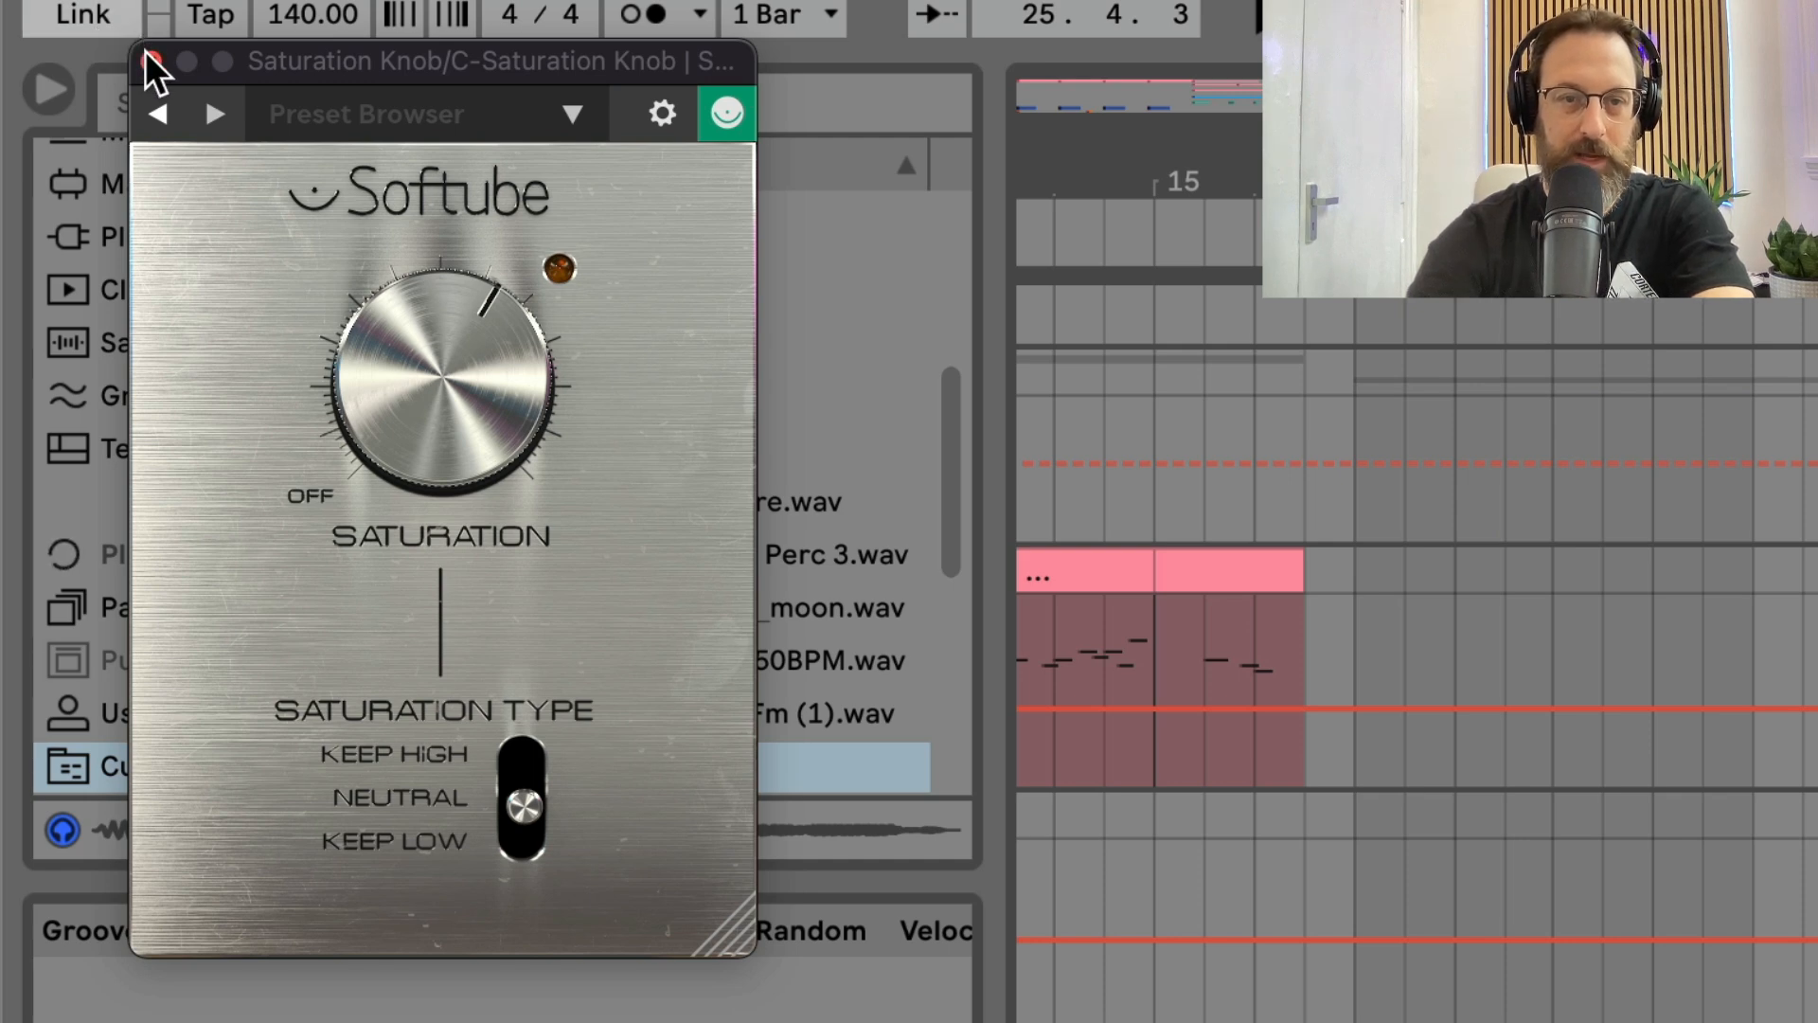
pyautogui.click(149, 59)
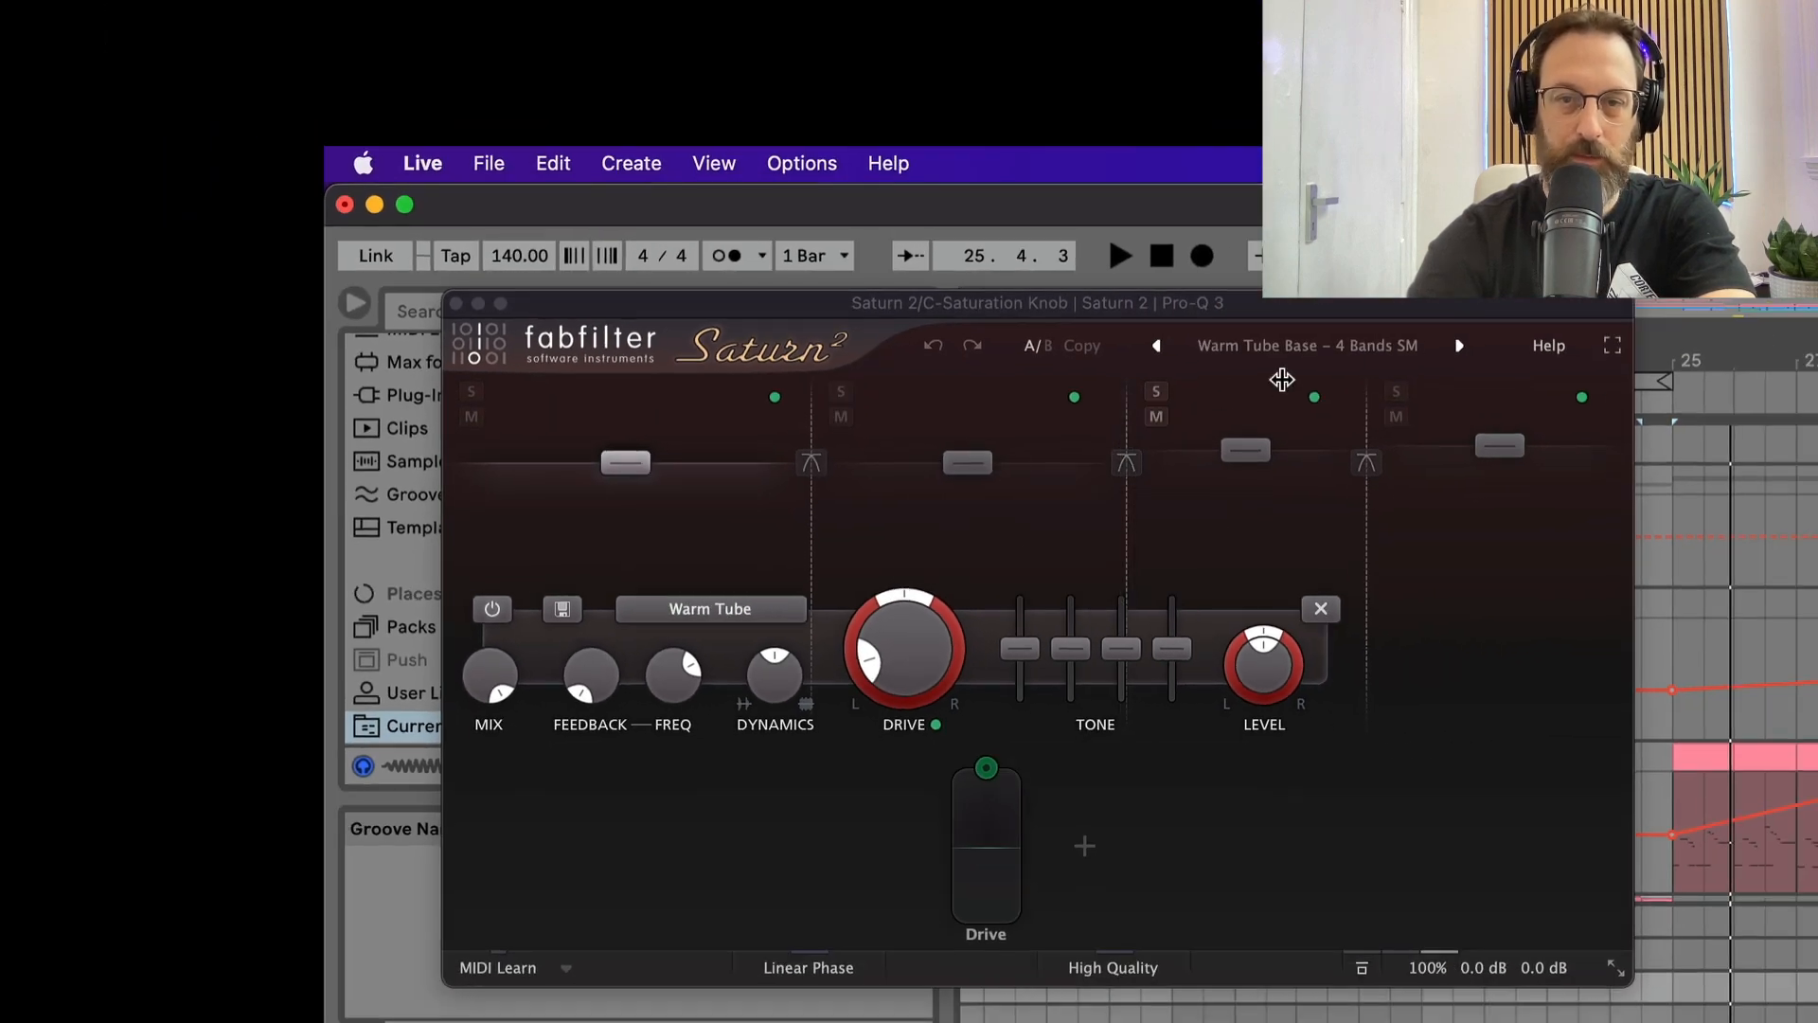
pyautogui.moveTo(1509, 462)
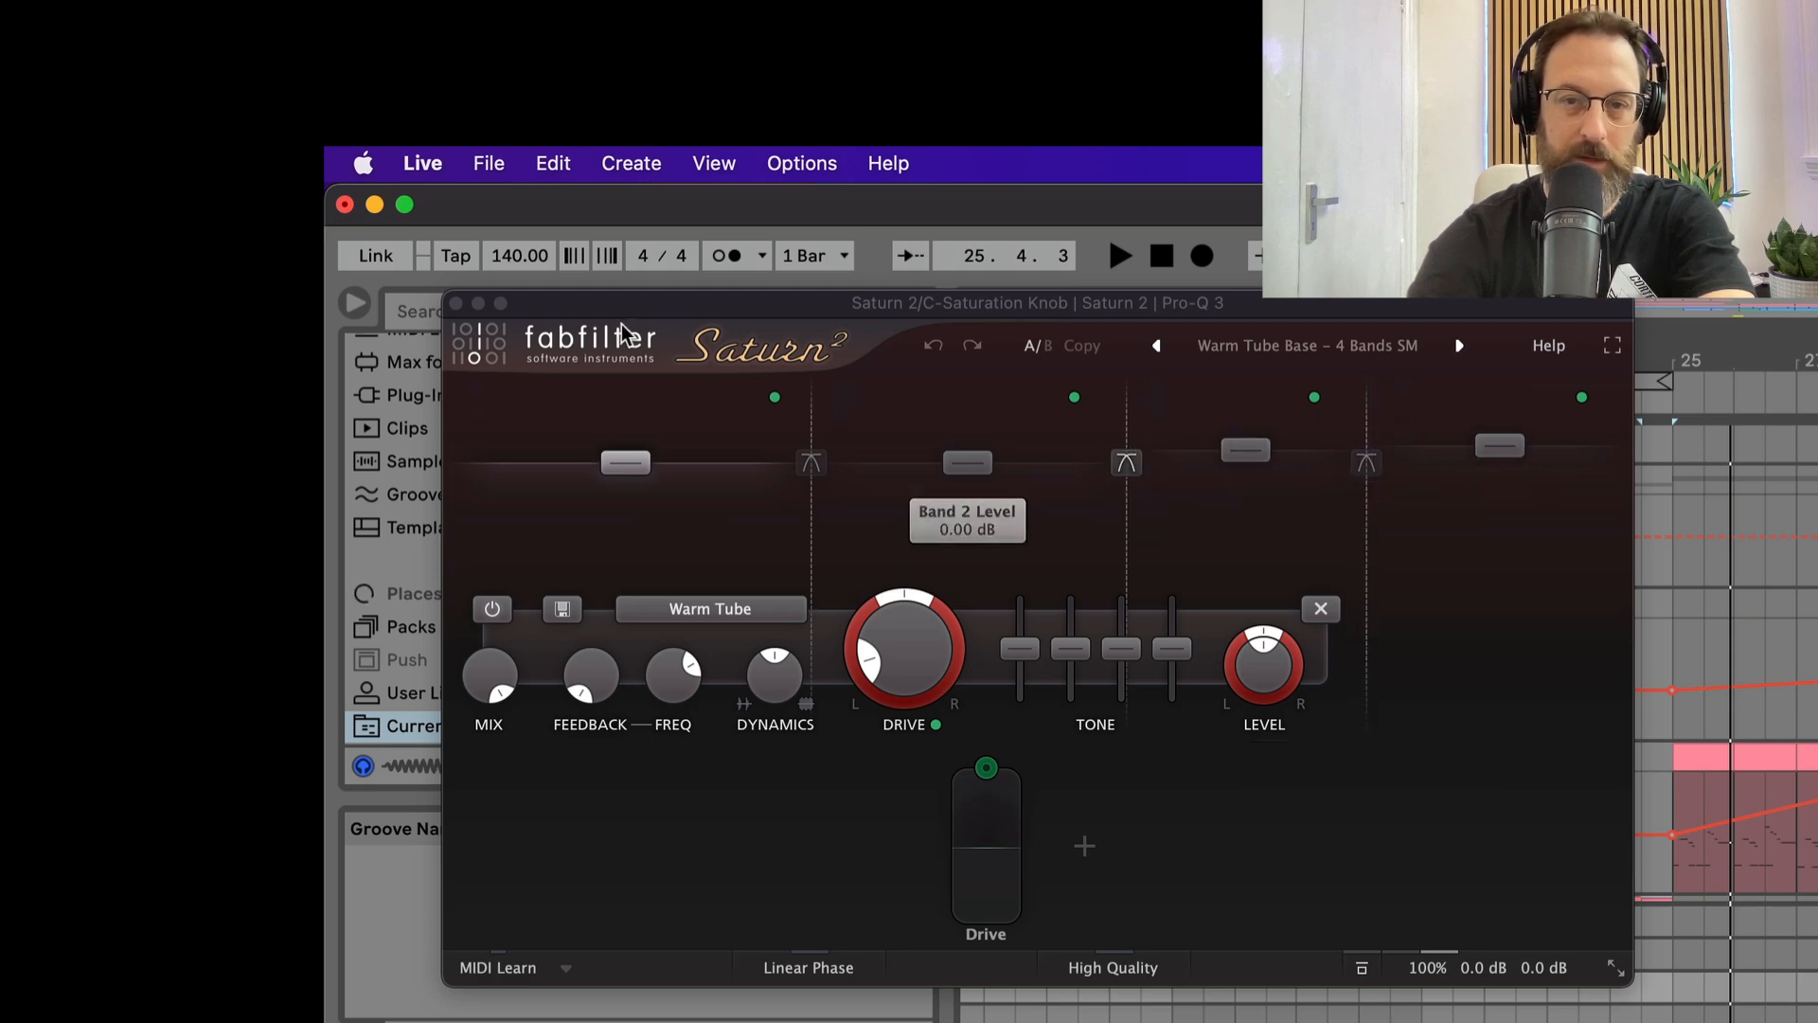
pyautogui.click(456, 303)
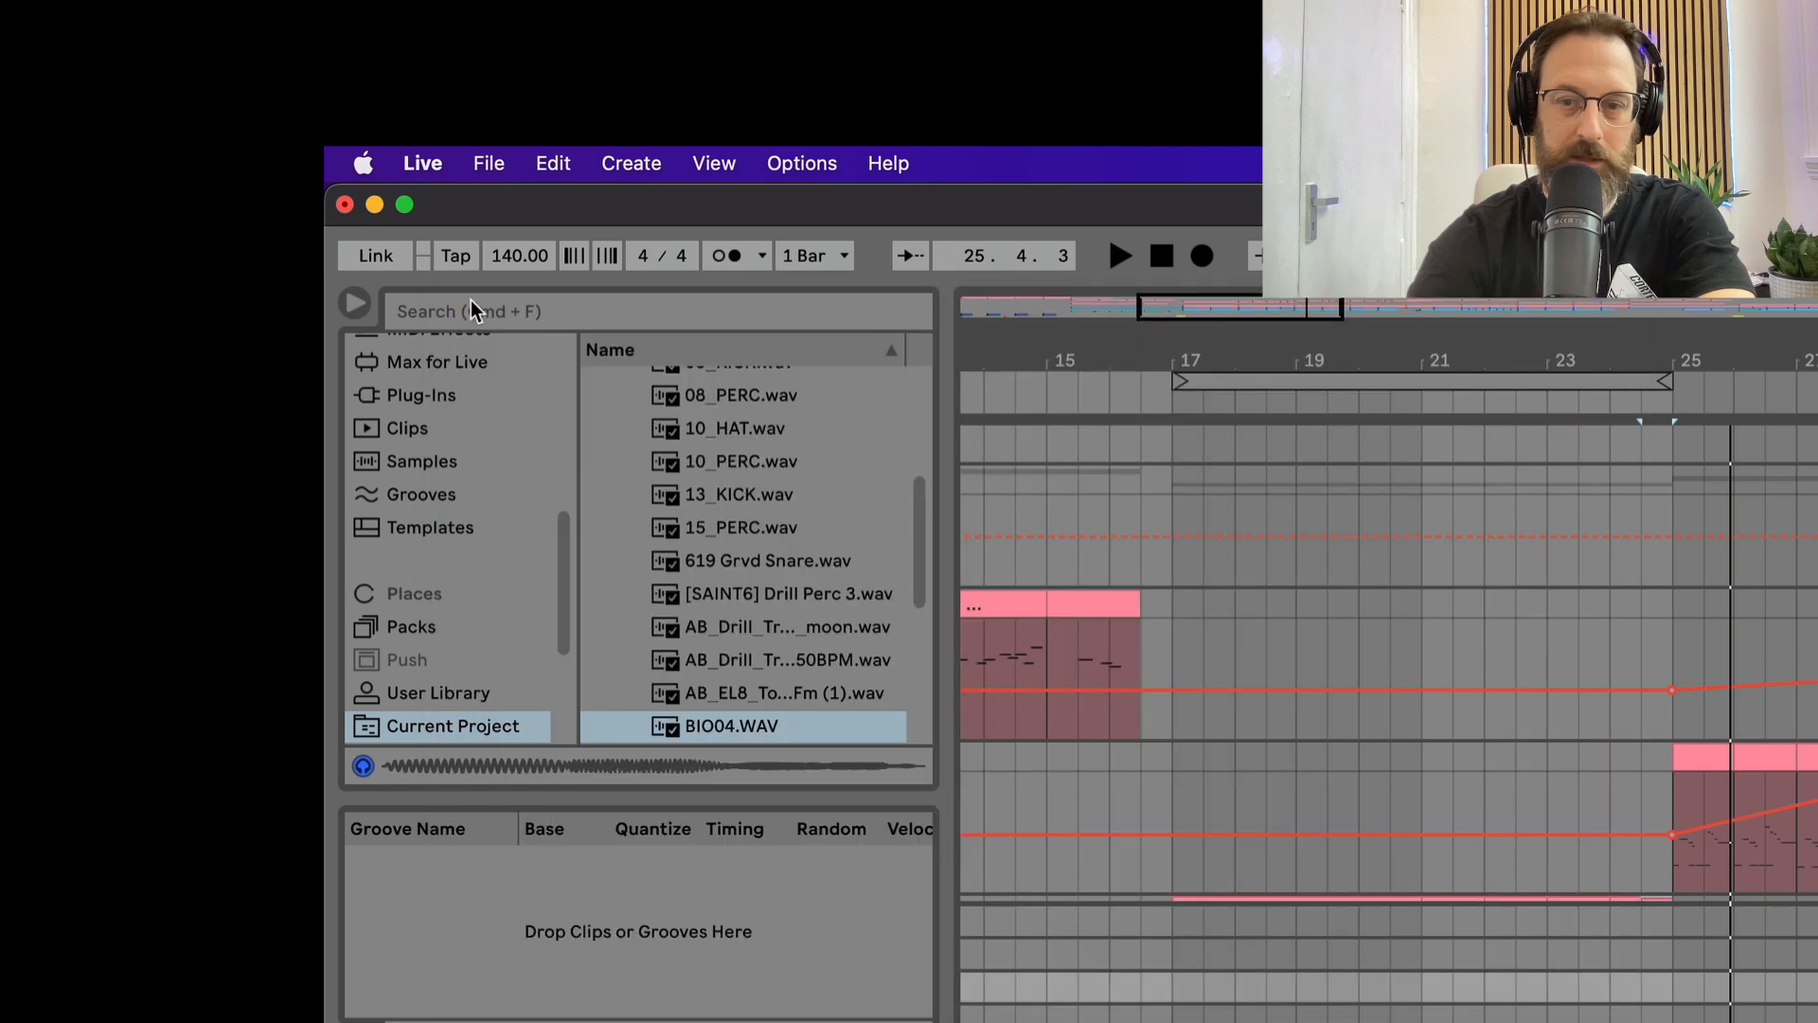
# Step: Solo the channel 5 LEAD track with its track activator off, and play it from the clip at bar 25
pyautogui.press('space')
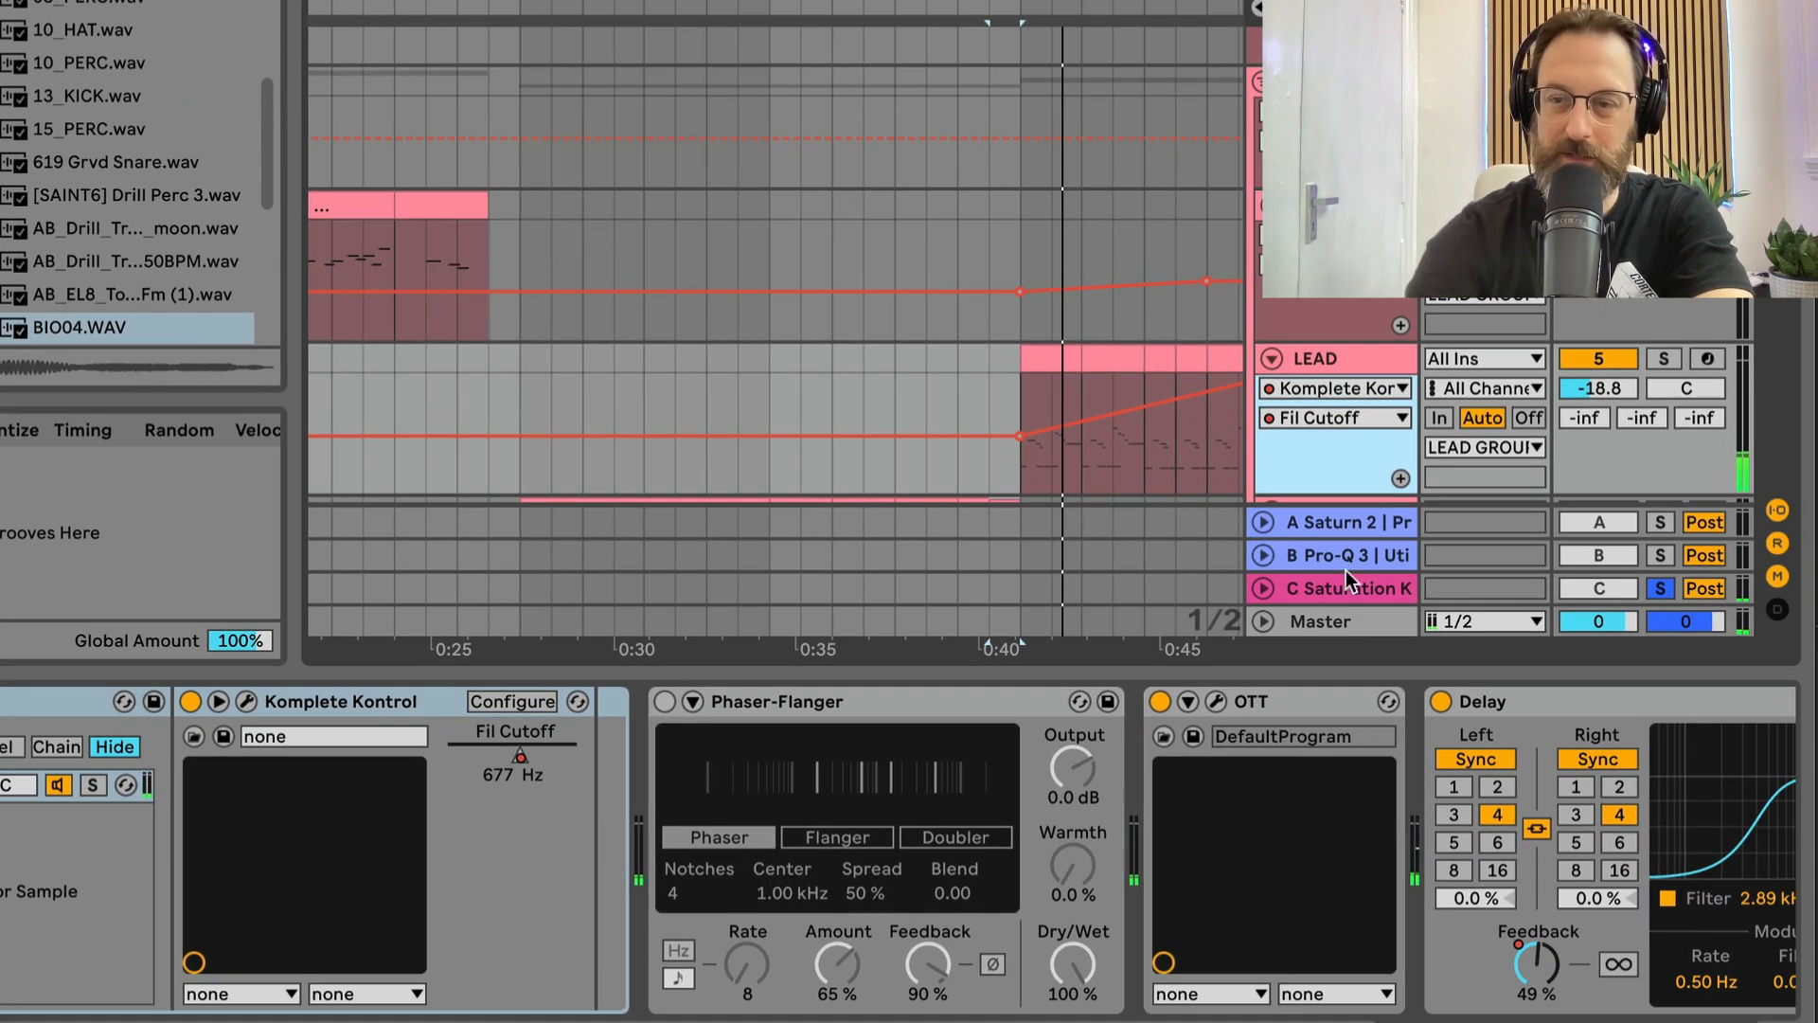
pyautogui.click(1664, 359)
pyautogui.click(1584, 360)
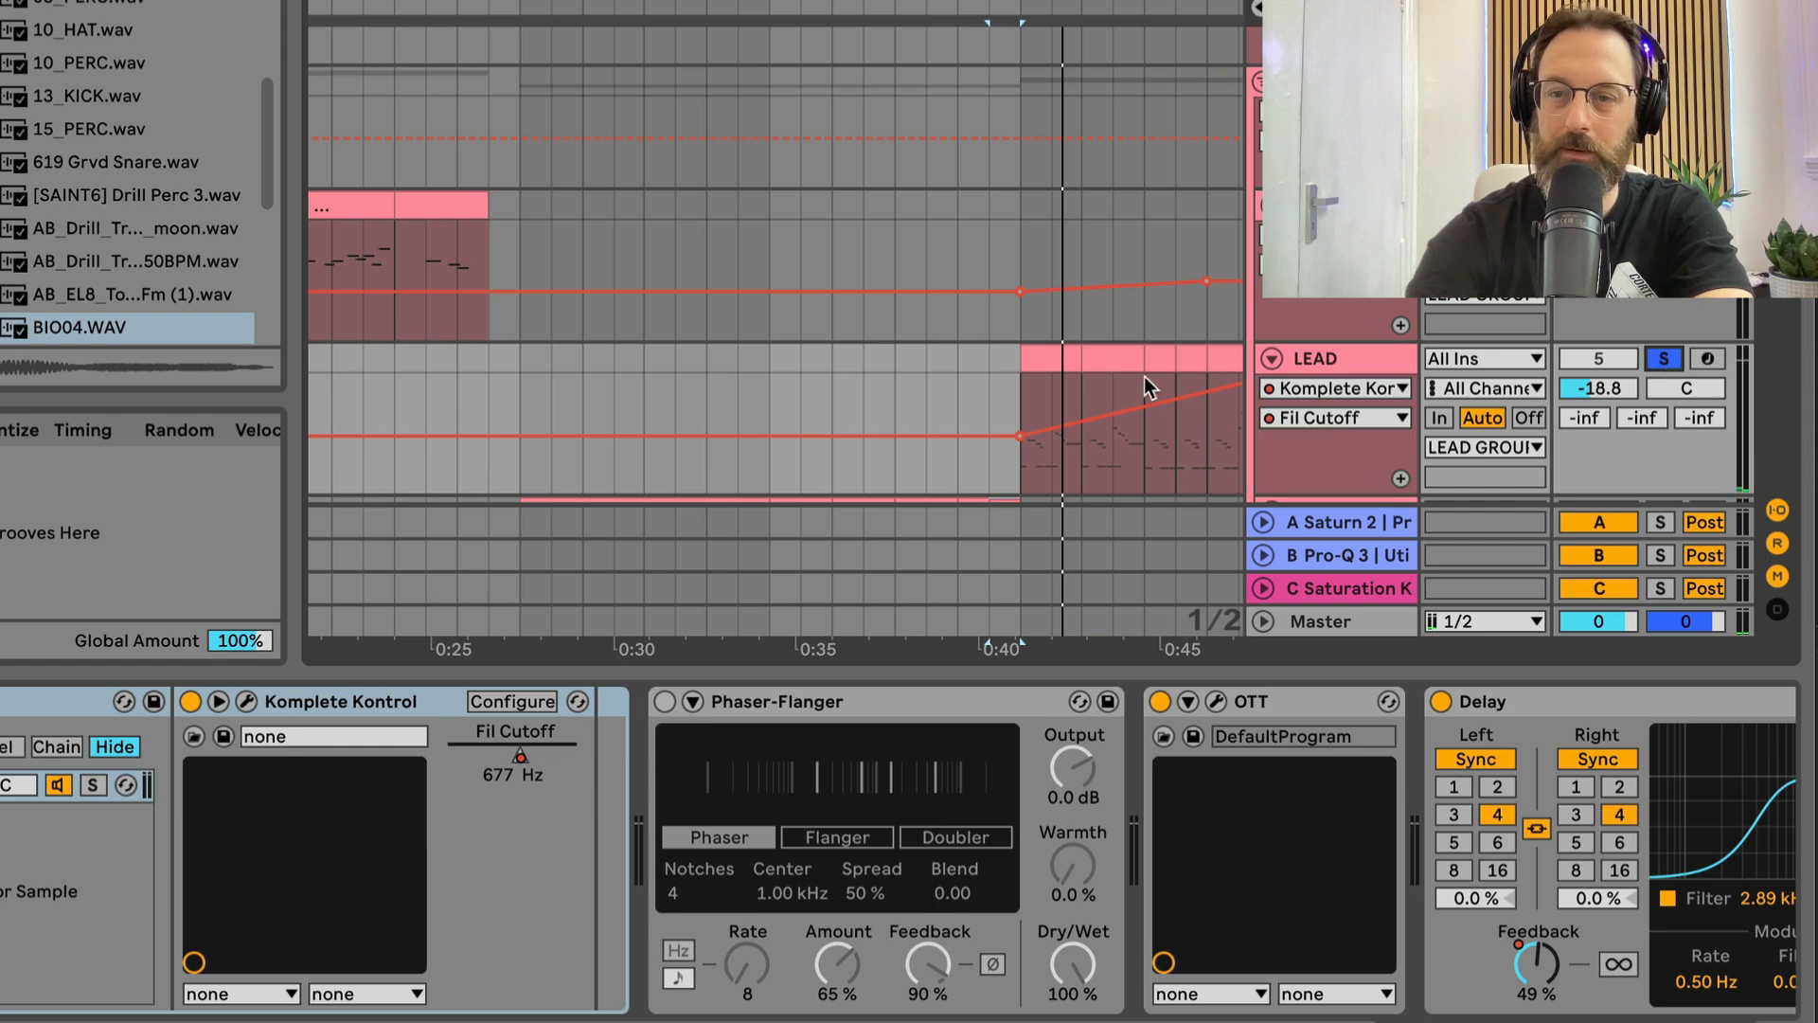
pyautogui.click(1039, 358)
pyautogui.press('space')
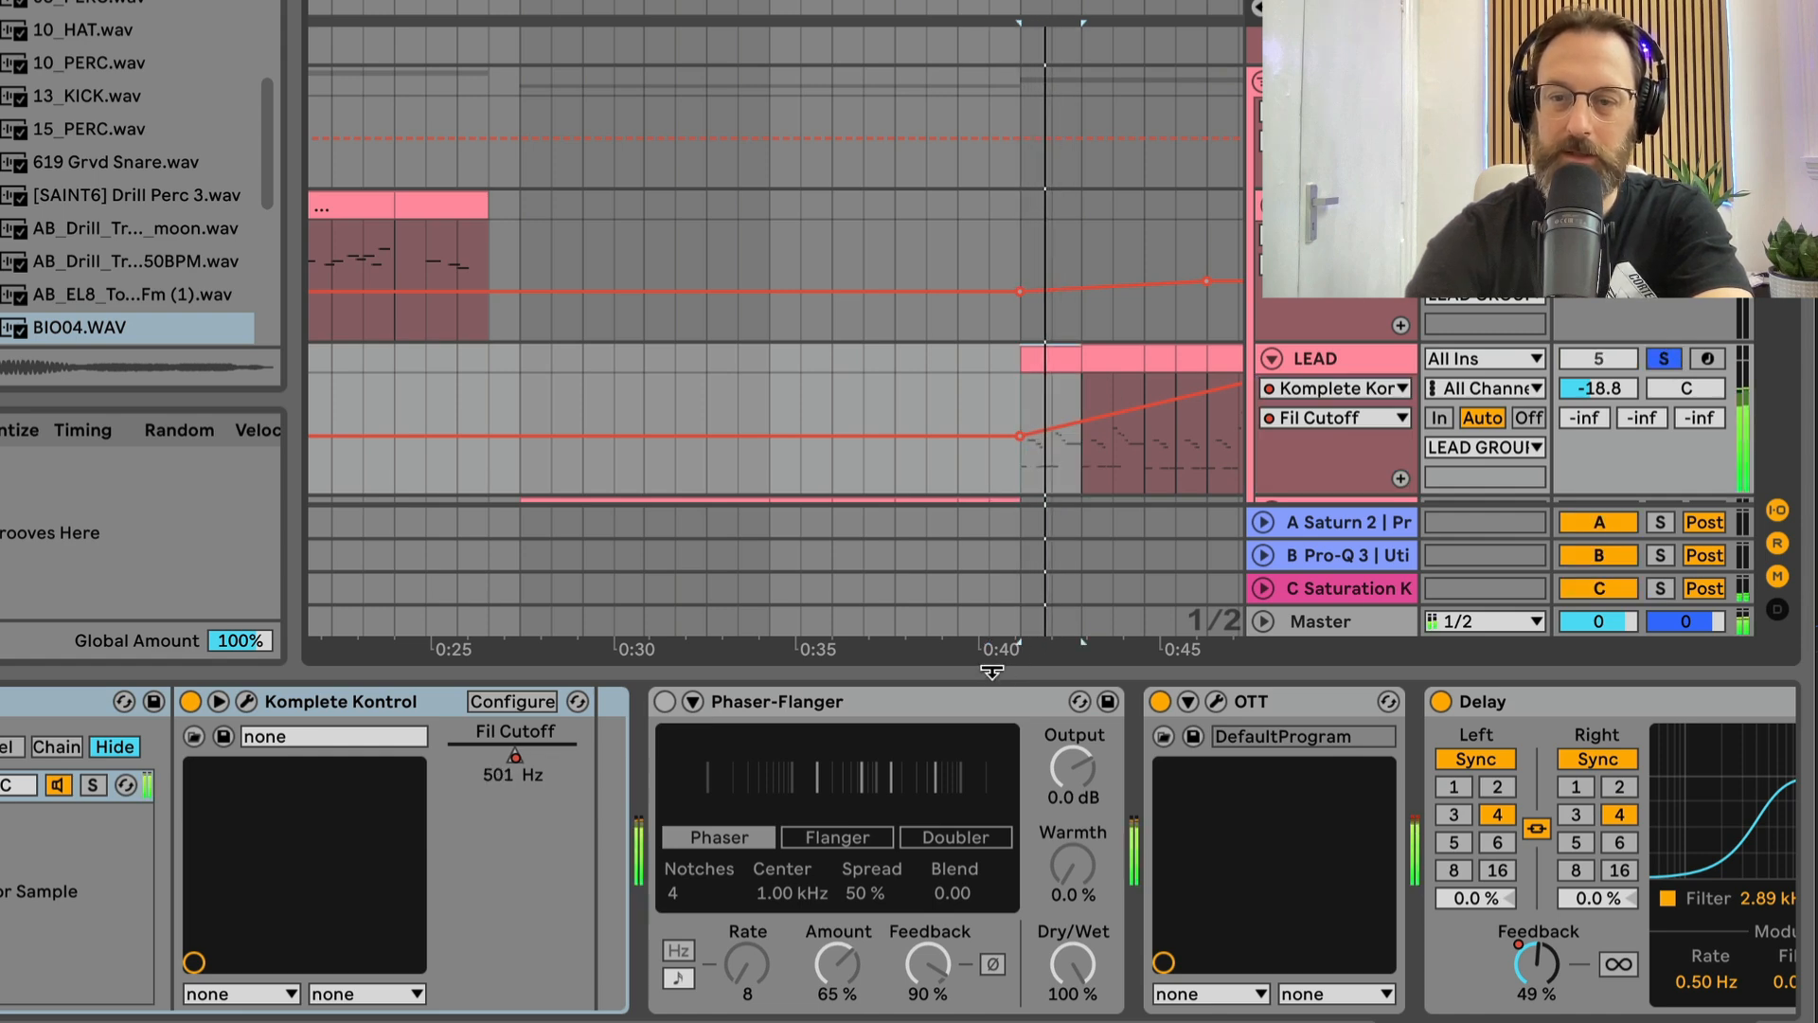
# Step: Replay the channel 5 LEAD from bar 25 and compare its sound with the Phaser-Flanger active and bypassed
pyautogui.click(1339, 352)
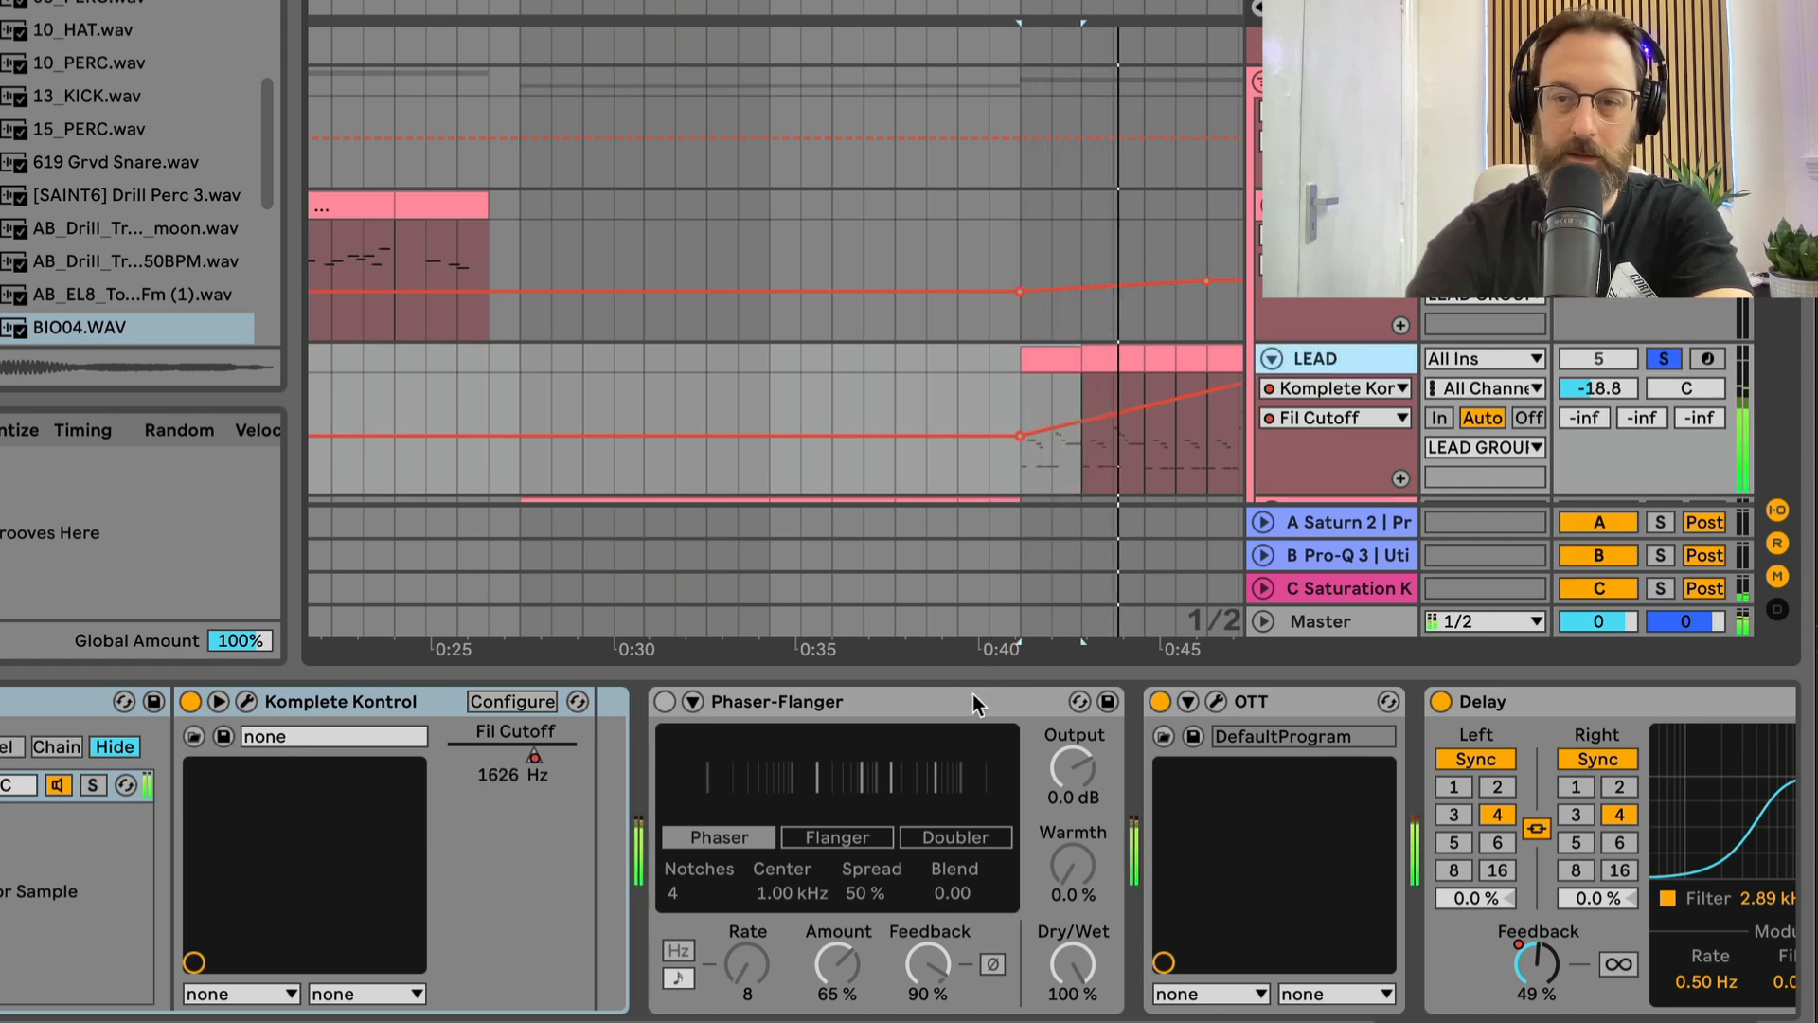
pyautogui.press('space')
pyautogui.click(1047, 356)
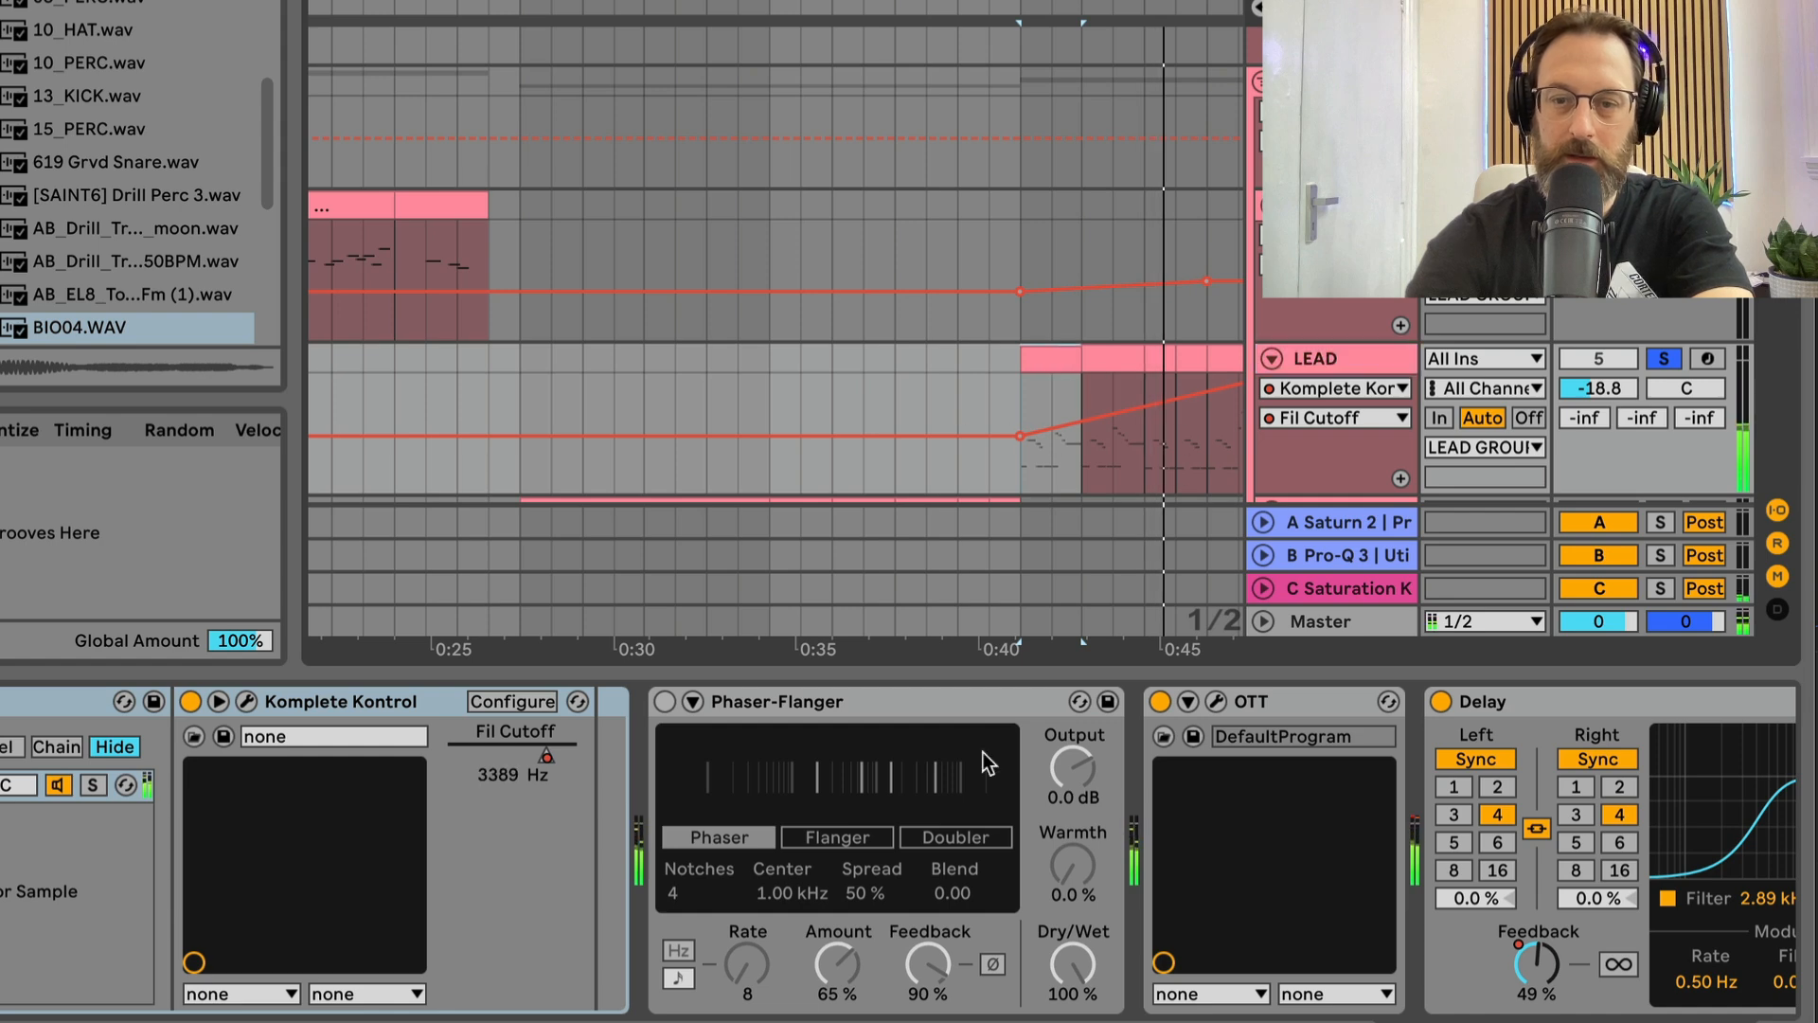
pyautogui.hscroll(3, 983, 751)
pyautogui.click(497, 701)
pyautogui.press('space')
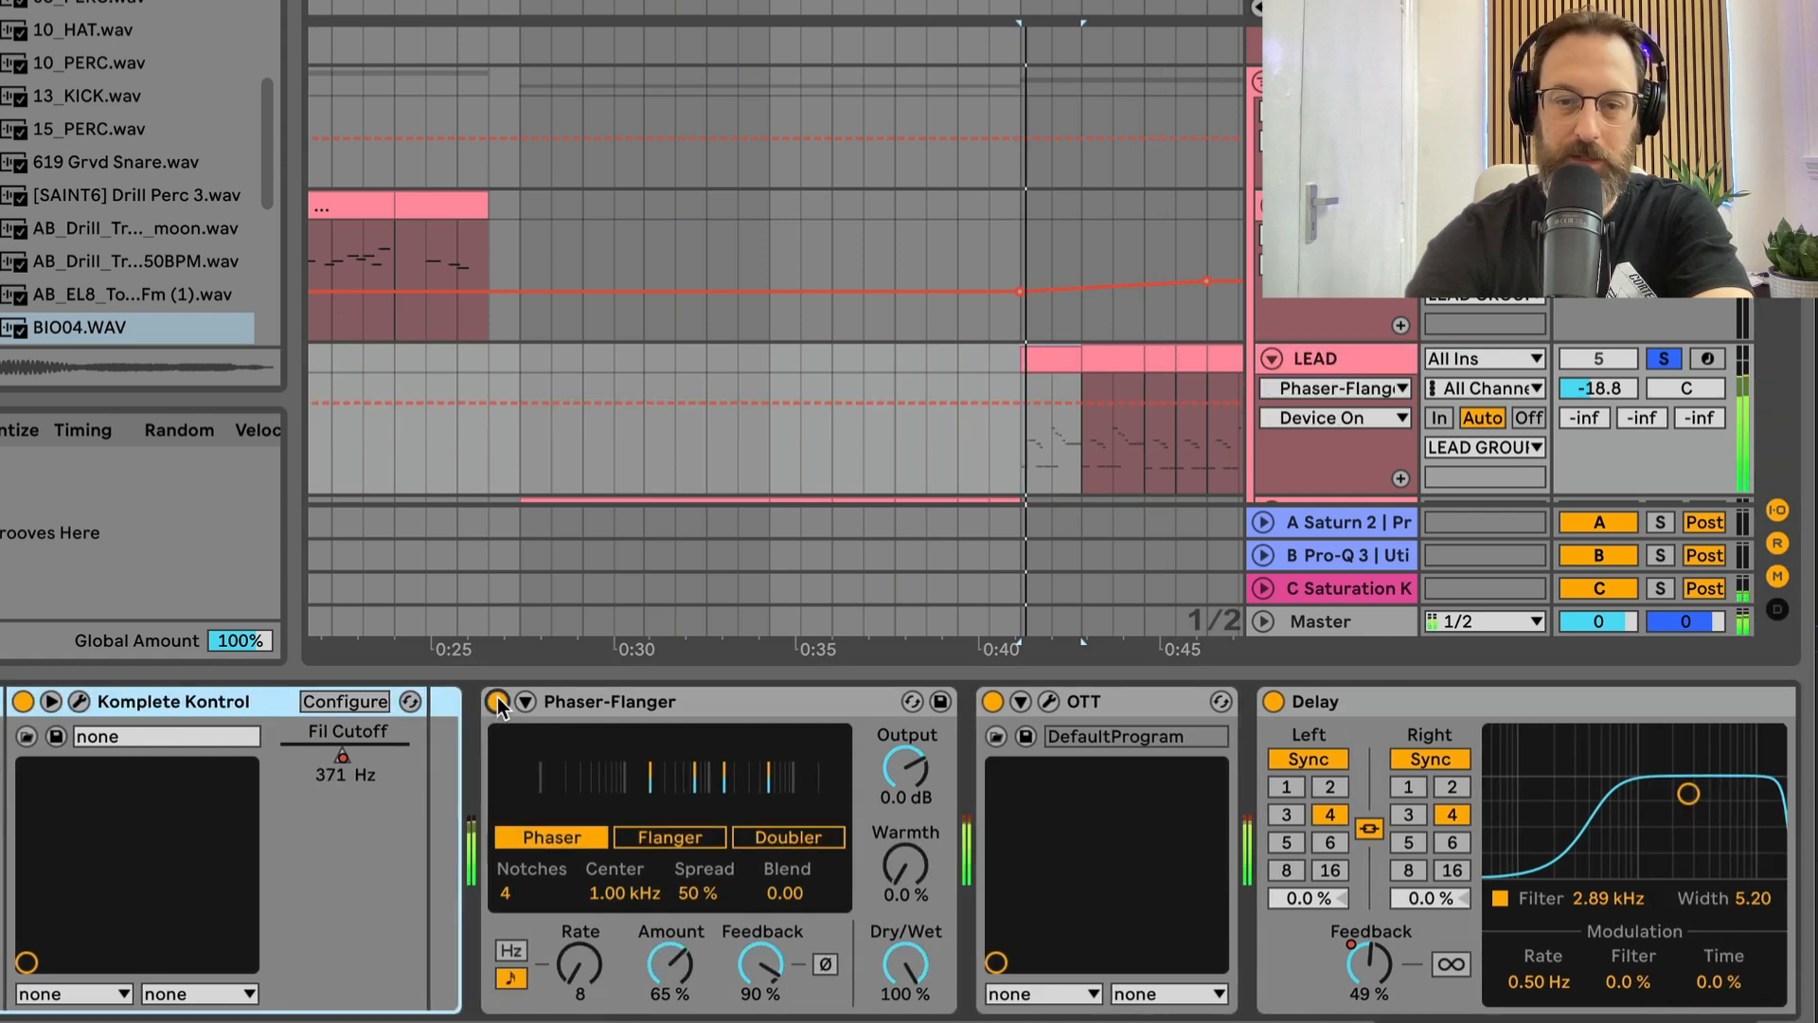
pyautogui.click(497, 702)
pyautogui.hscroll(5, 1087, 842)
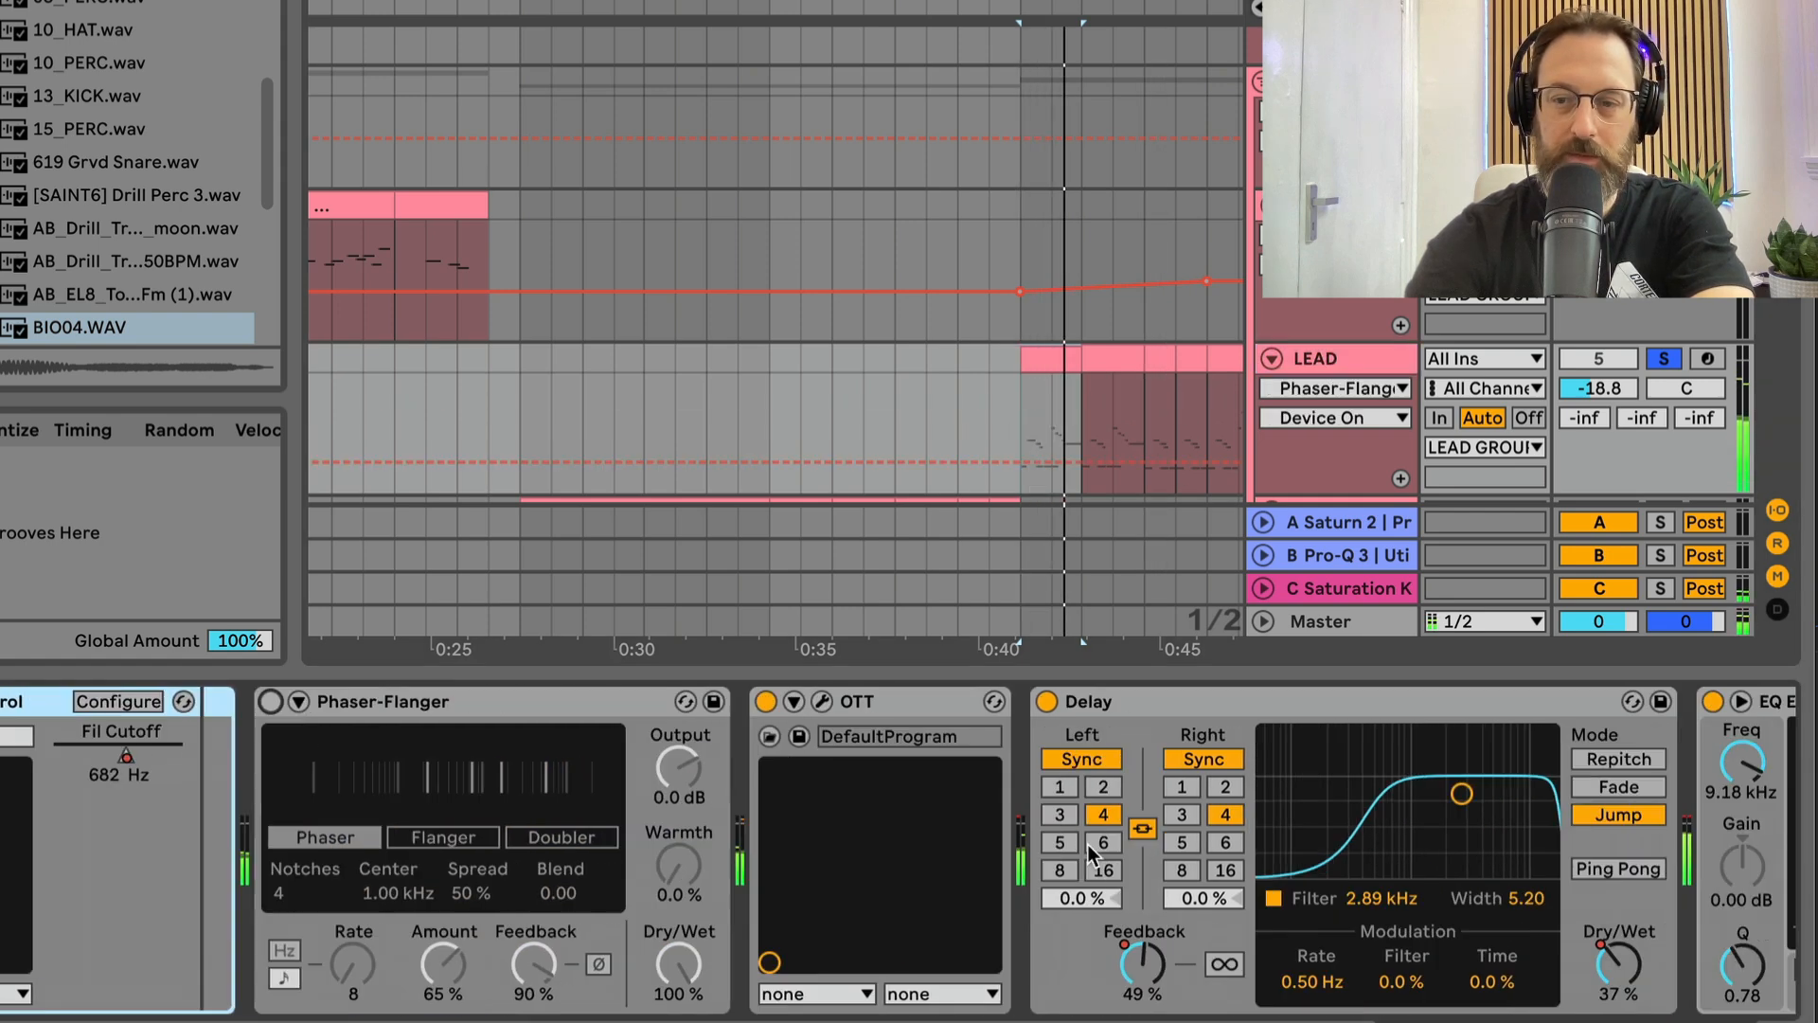
# Step: Review the channel 5 LEAD's device chain, show its Komplete Kontrol Fil Cutoff automation, and play the clip from bar 25
pyautogui.hscroll(5, 1088, 833)
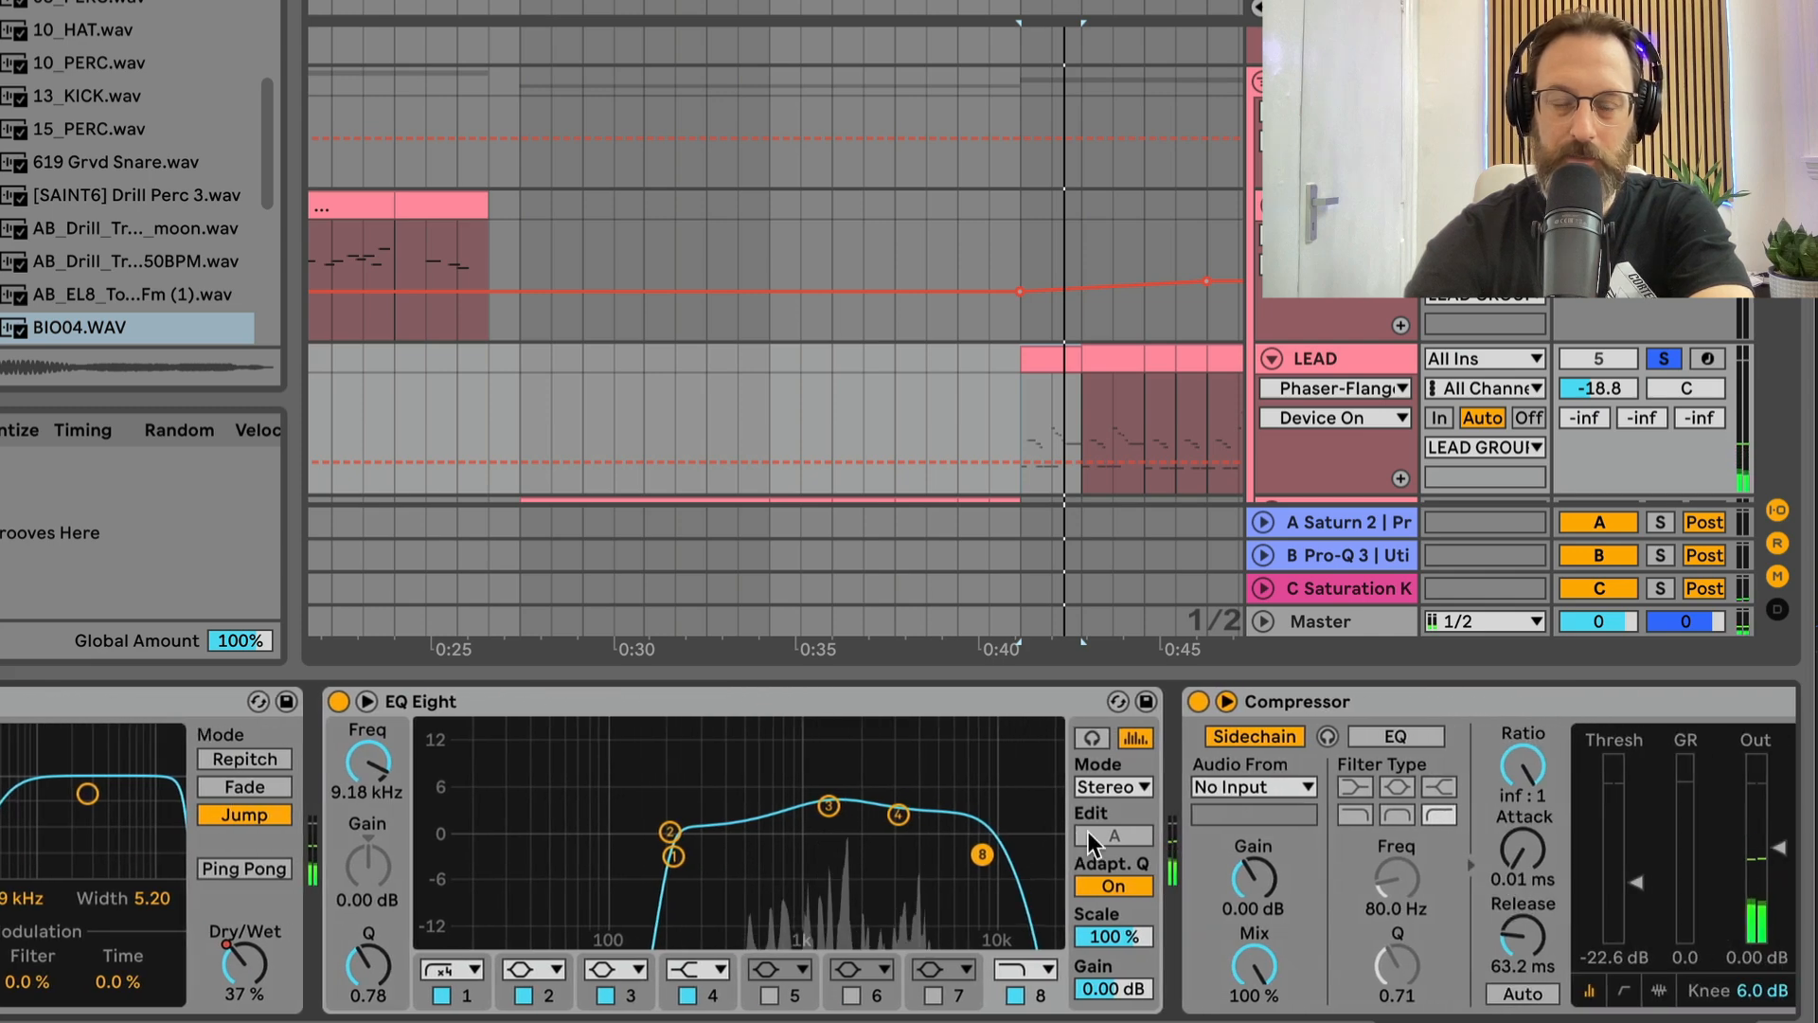
pyautogui.hscroll(-5, 730, 771)
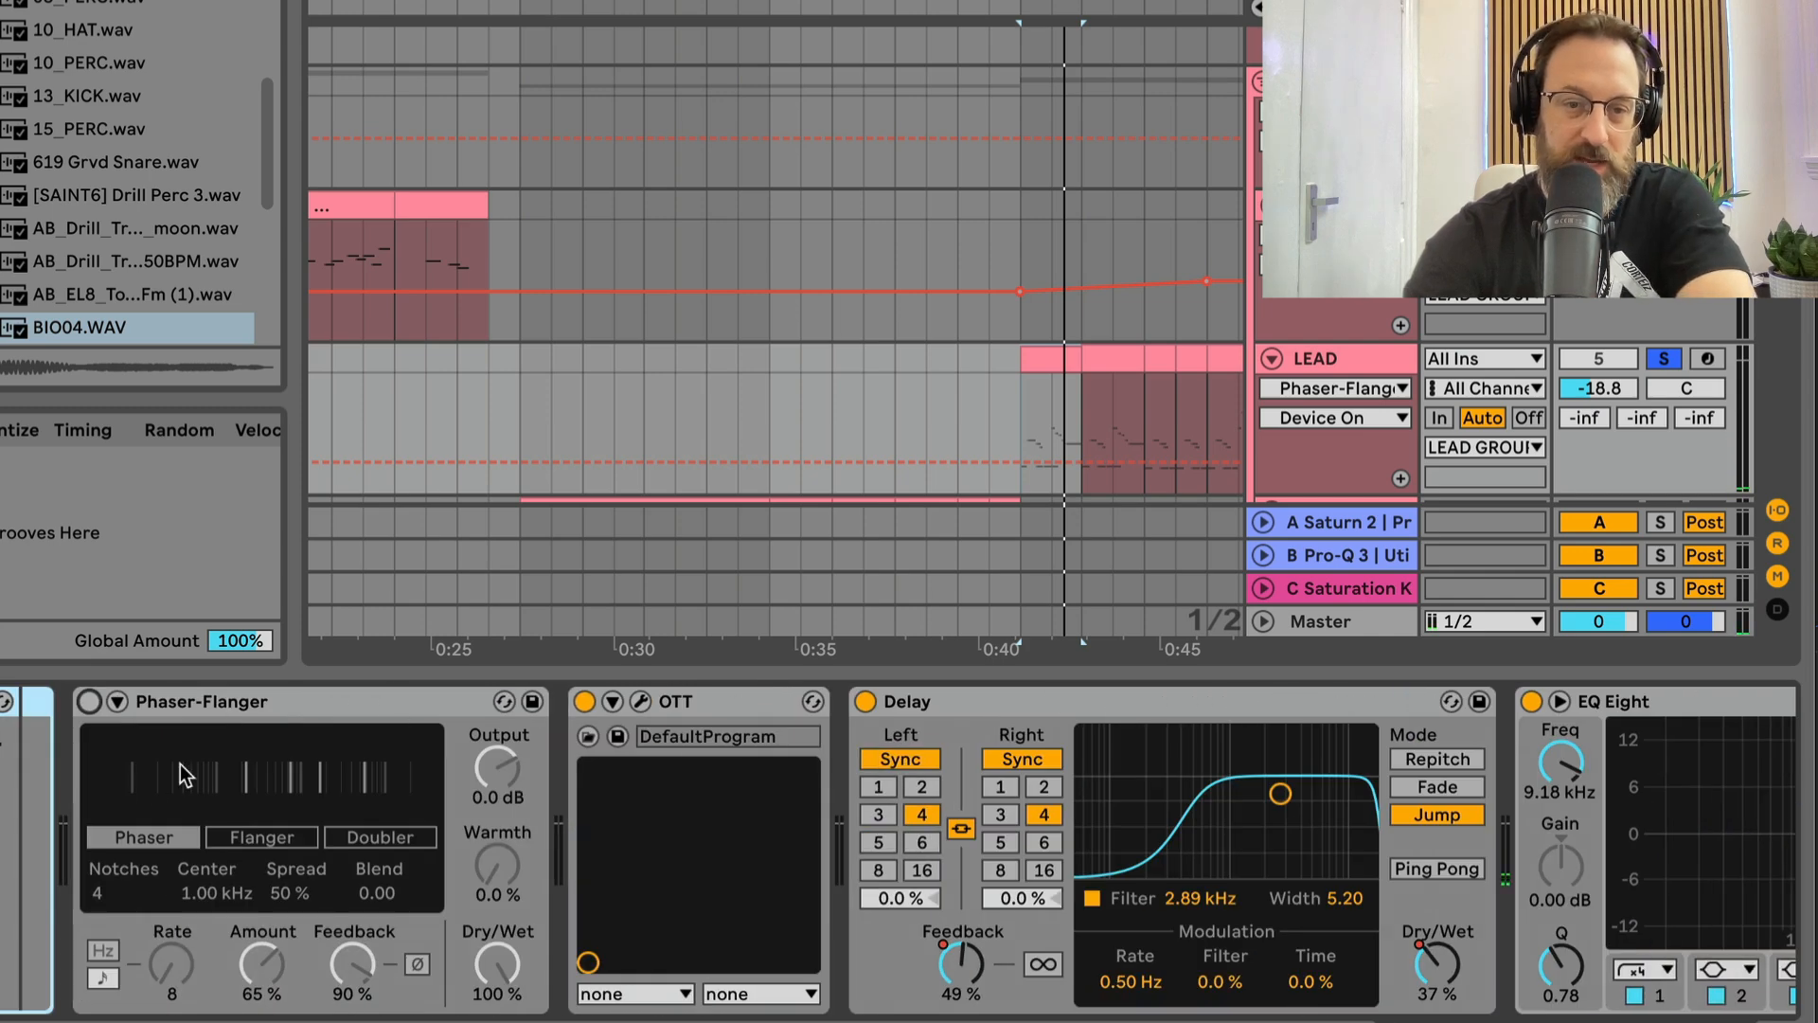
pyautogui.hscroll(-5, 180, 764)
pyautogui.click(525, 758)
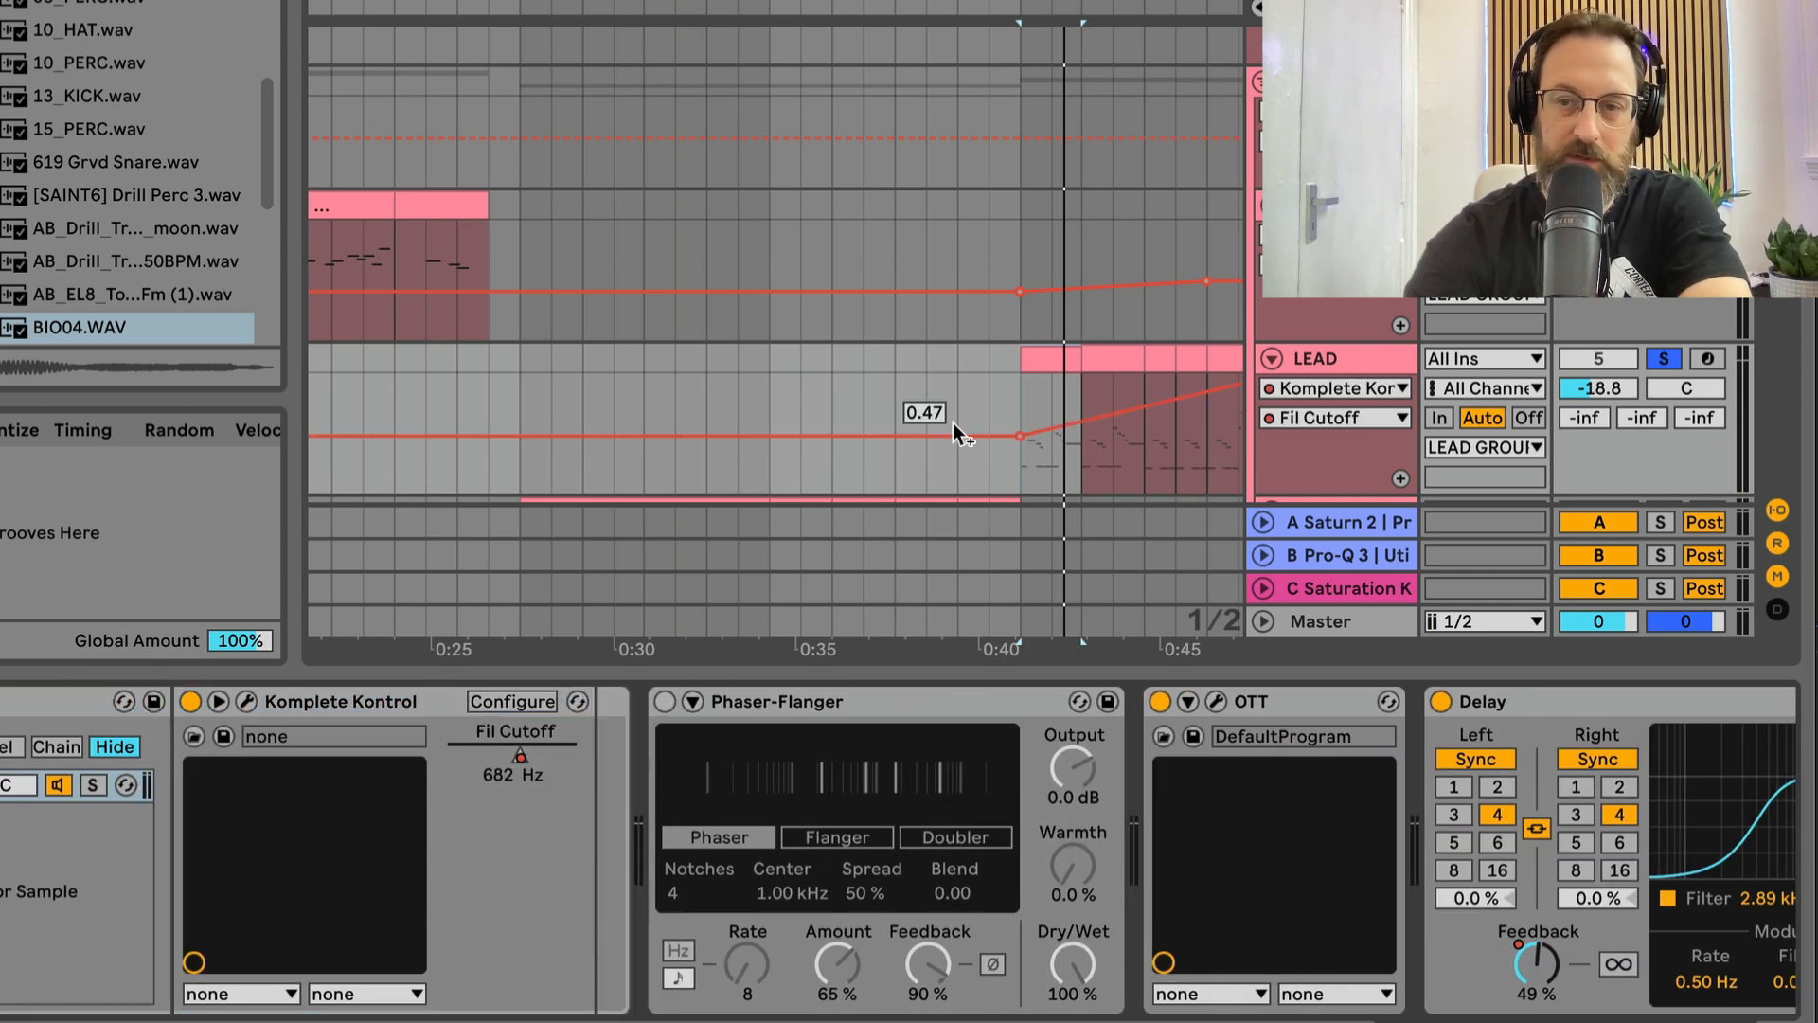
pyautogui.hscroll(5, 956, 433)
pyautogui.press('space')
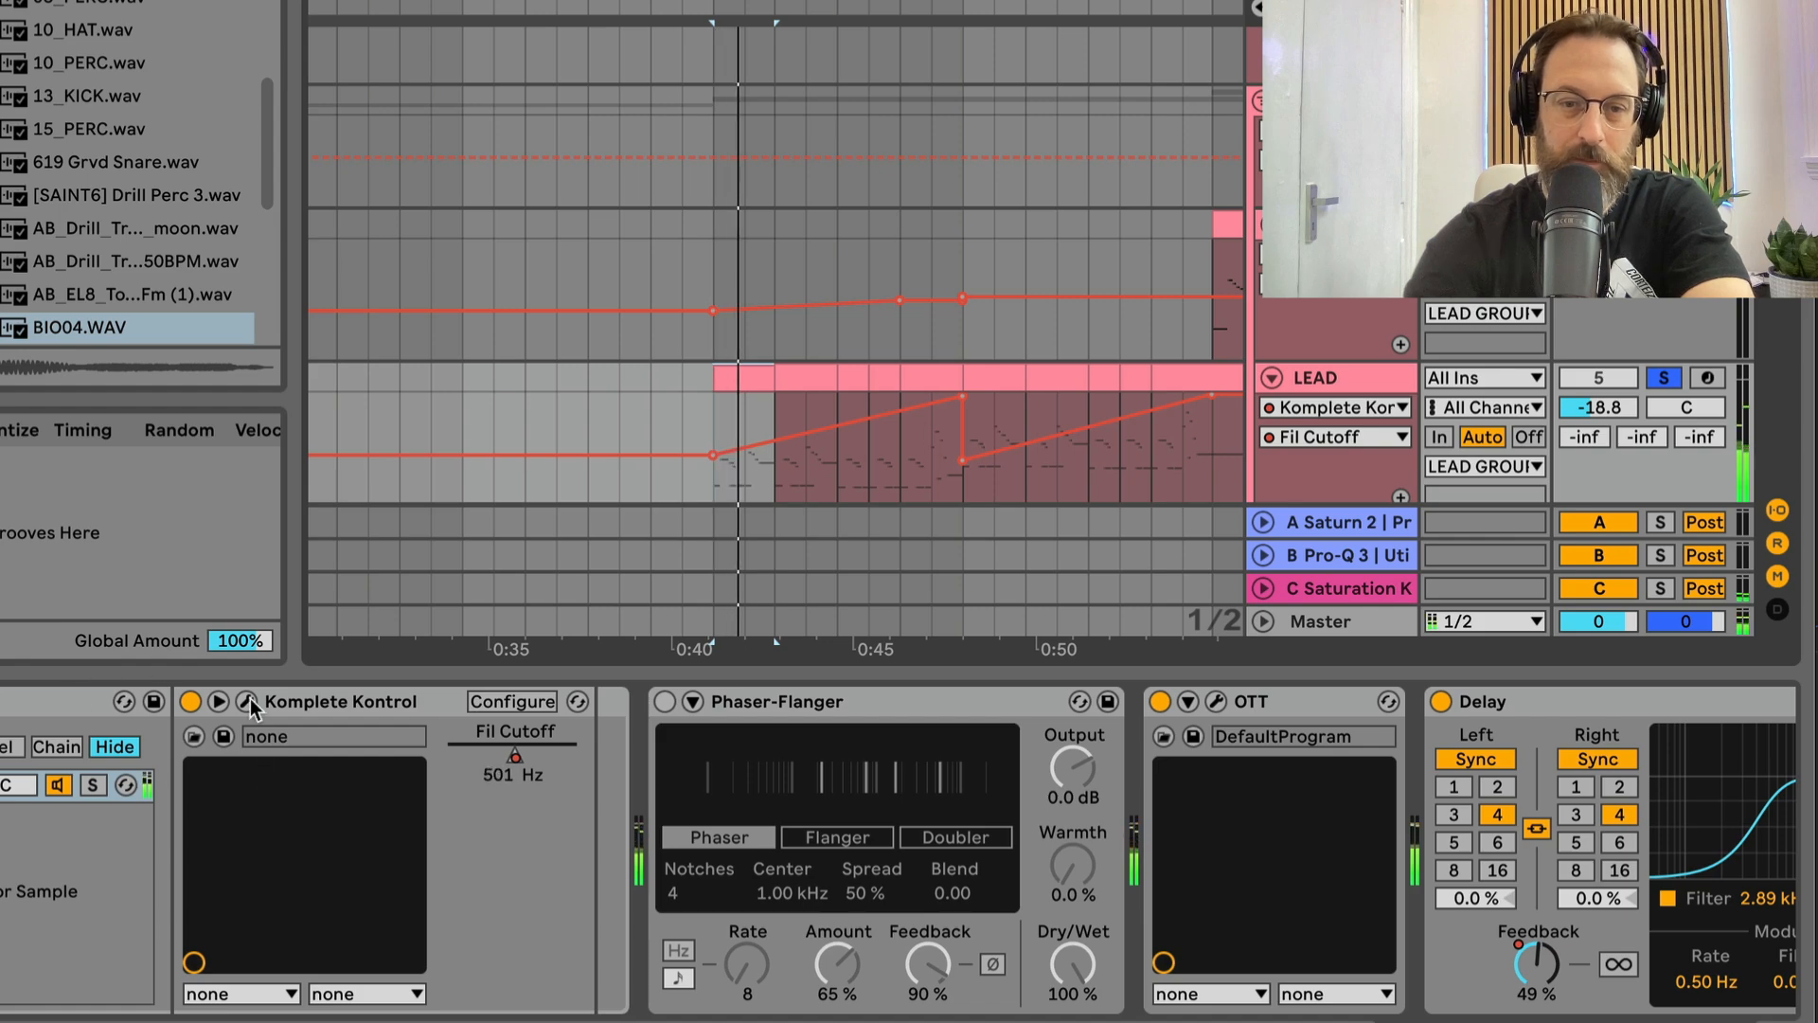
# Step: Inspect the LOVIN LEAD Serum patch inside Komplete Kontrol during playback, and return to the arrangement around bar 25
pyautogui.click(250, 697)
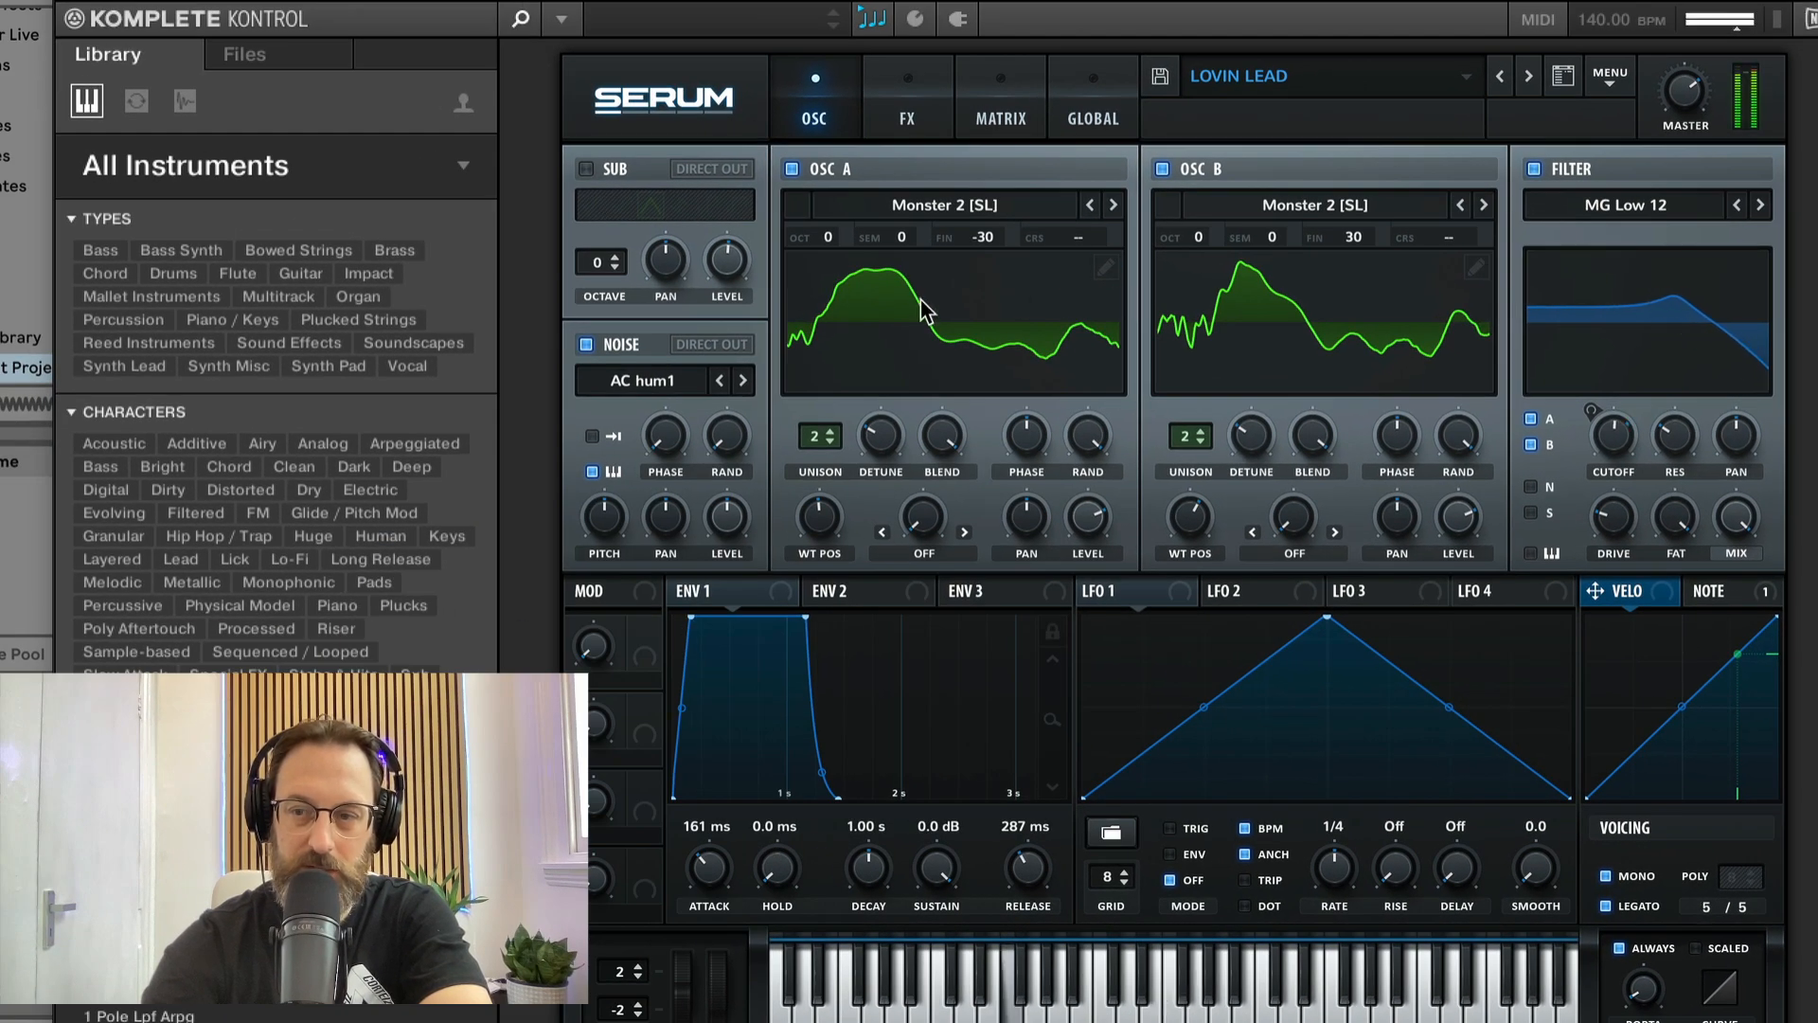
pyautogui.click(890, 95)
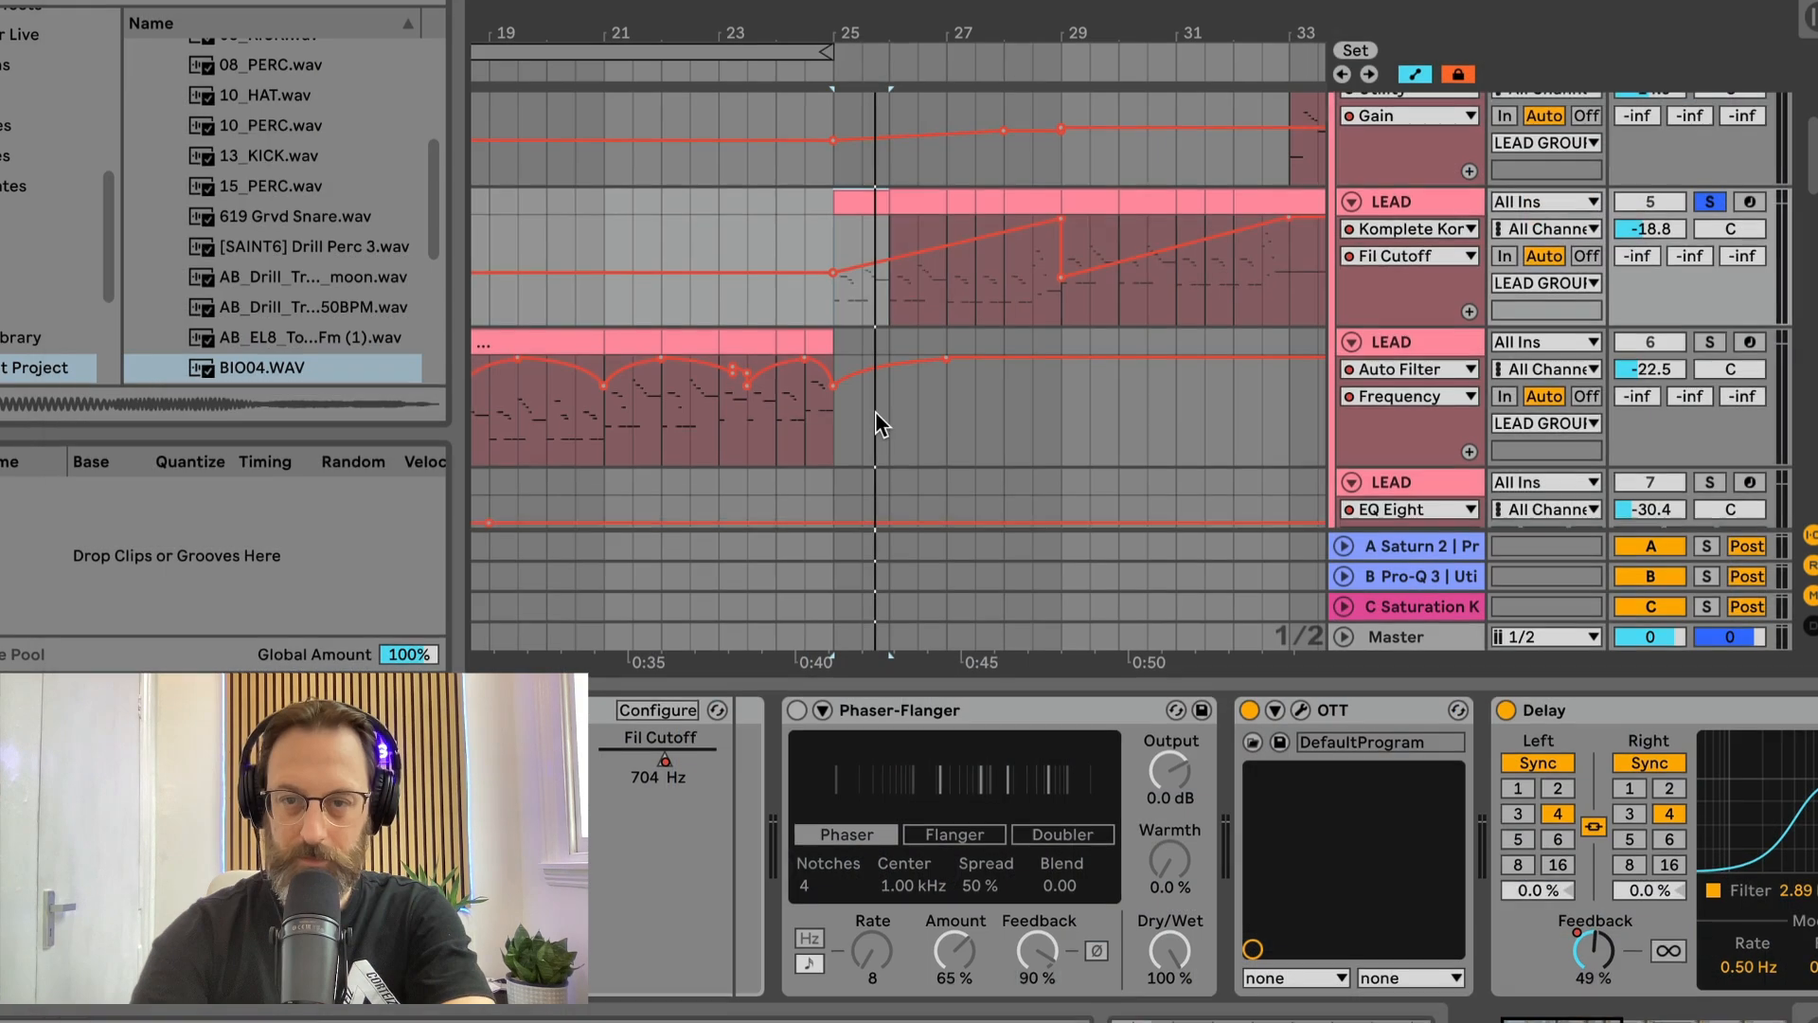
pyautogui.scroll(1, 877, 416)
pyautogui.hscroll(-2, 876, 416)
pyautogui.hscroll(-3, 875, 411)
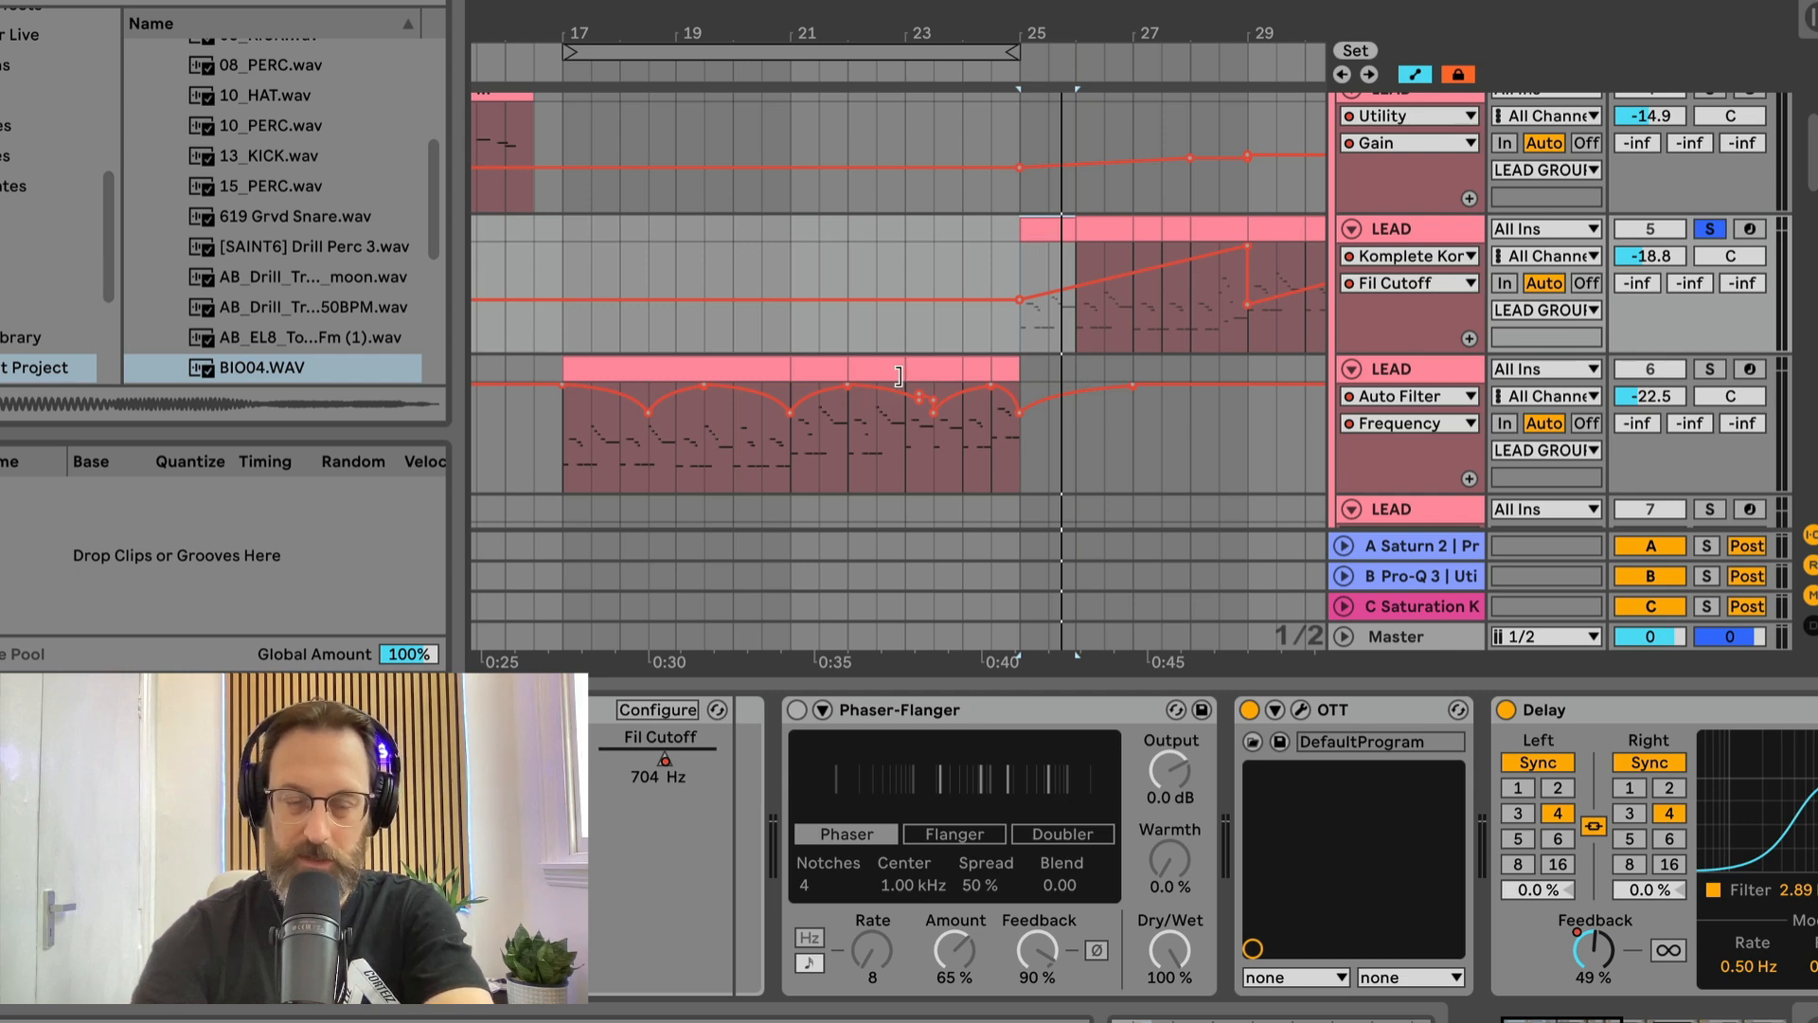
# Step: Delete the bypassed Phaser-Flanger and the Compressor from the channel 5 LEAD's device chain
pyautogui.hscroll(4, 982, 781)
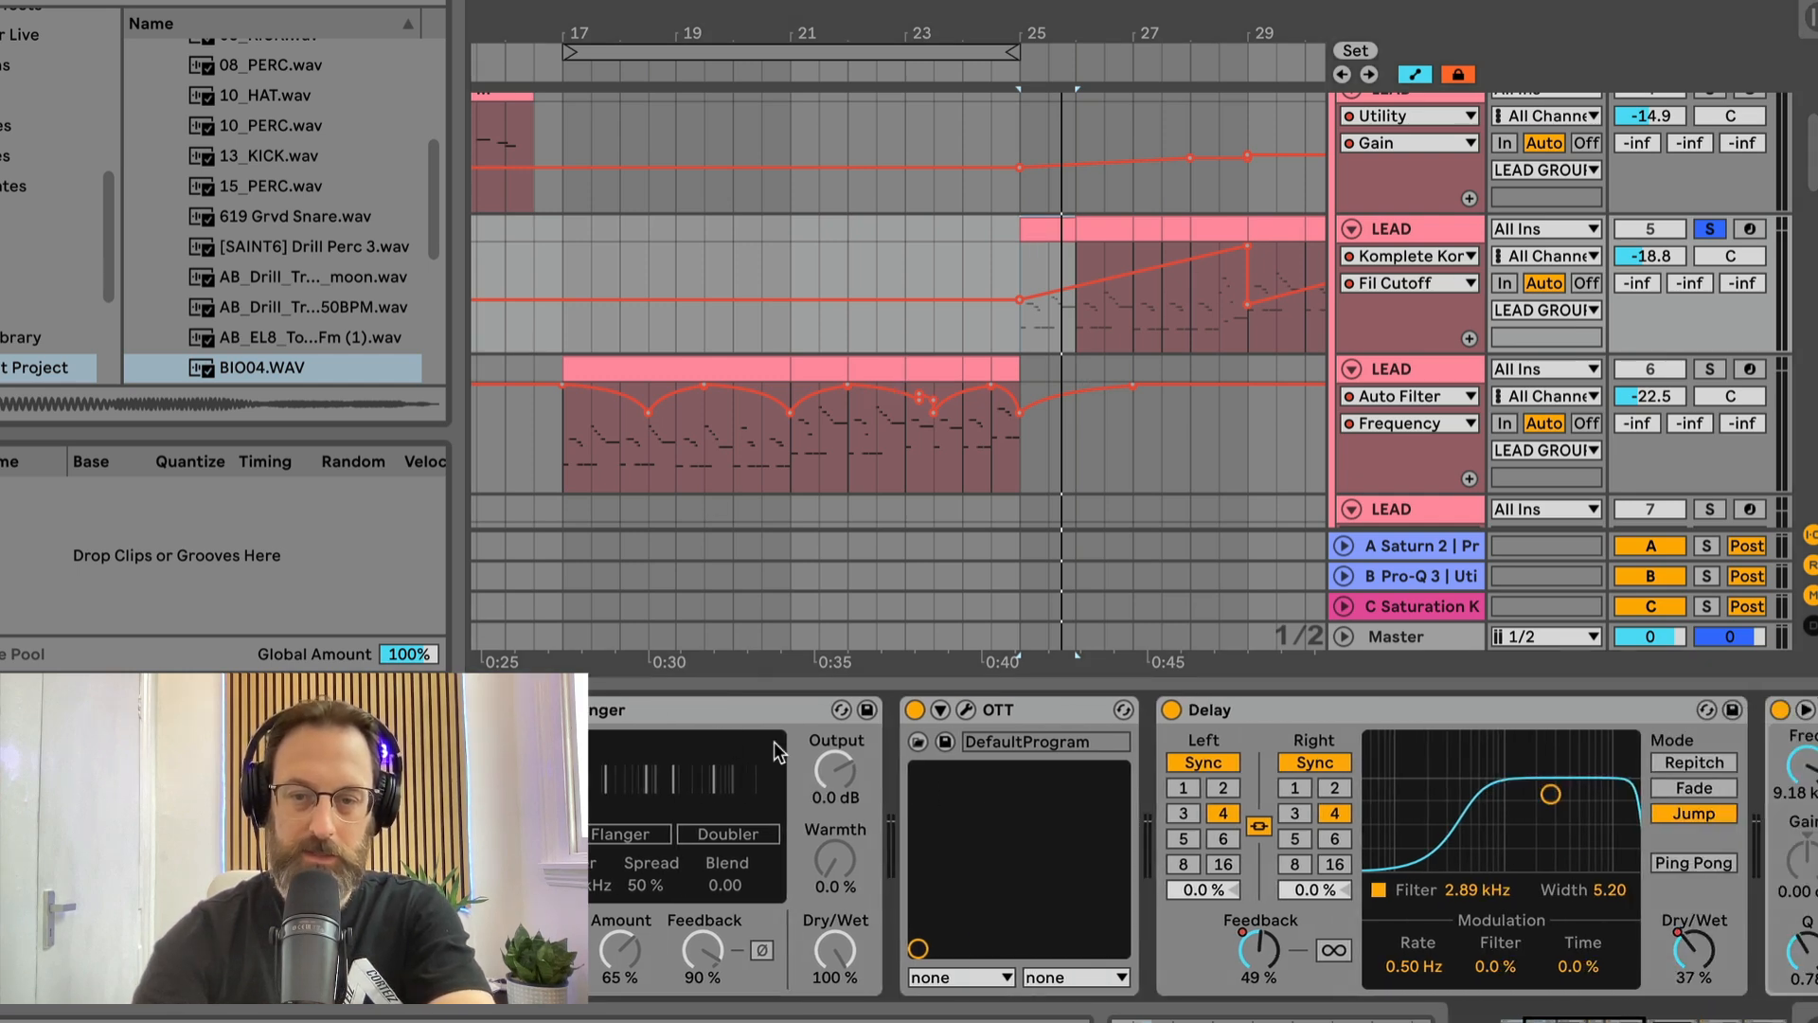
pyautogui.click(682, 720)
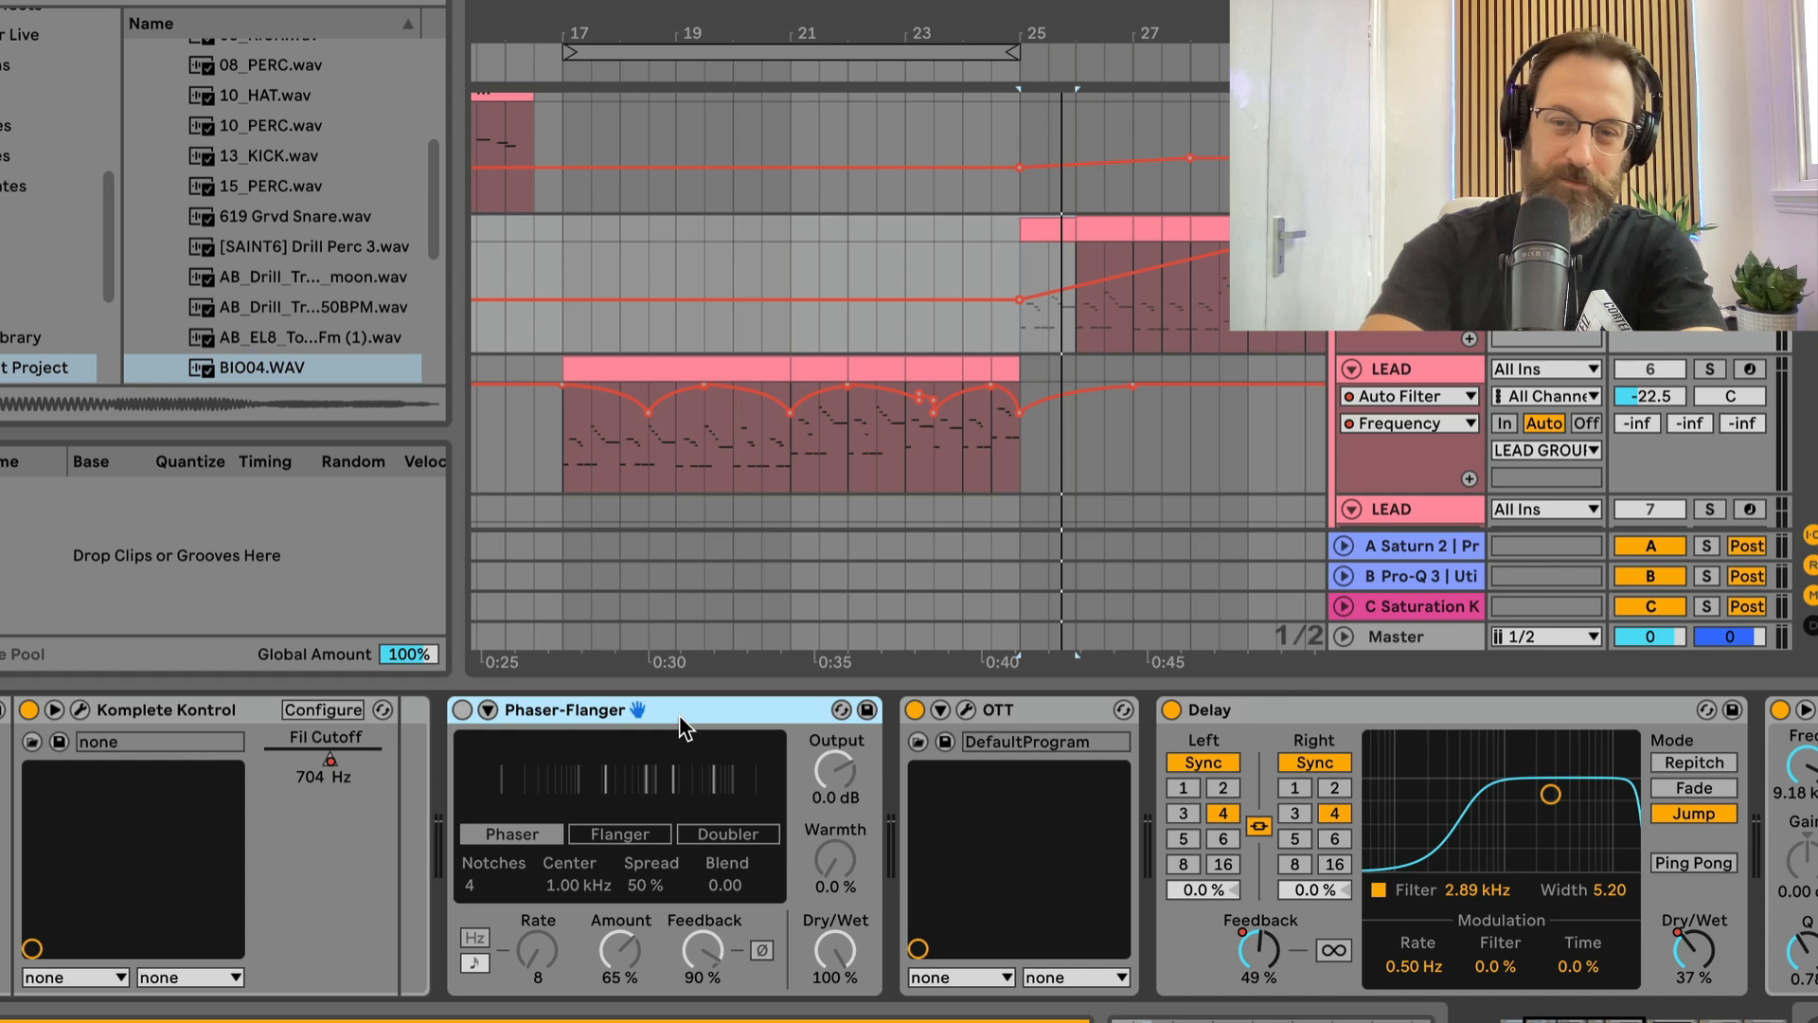
pyautogui.press('Delete')
pyautogui.hscroll(4, 682, 727)
pyautogui.hscroll(15, 681, 720)
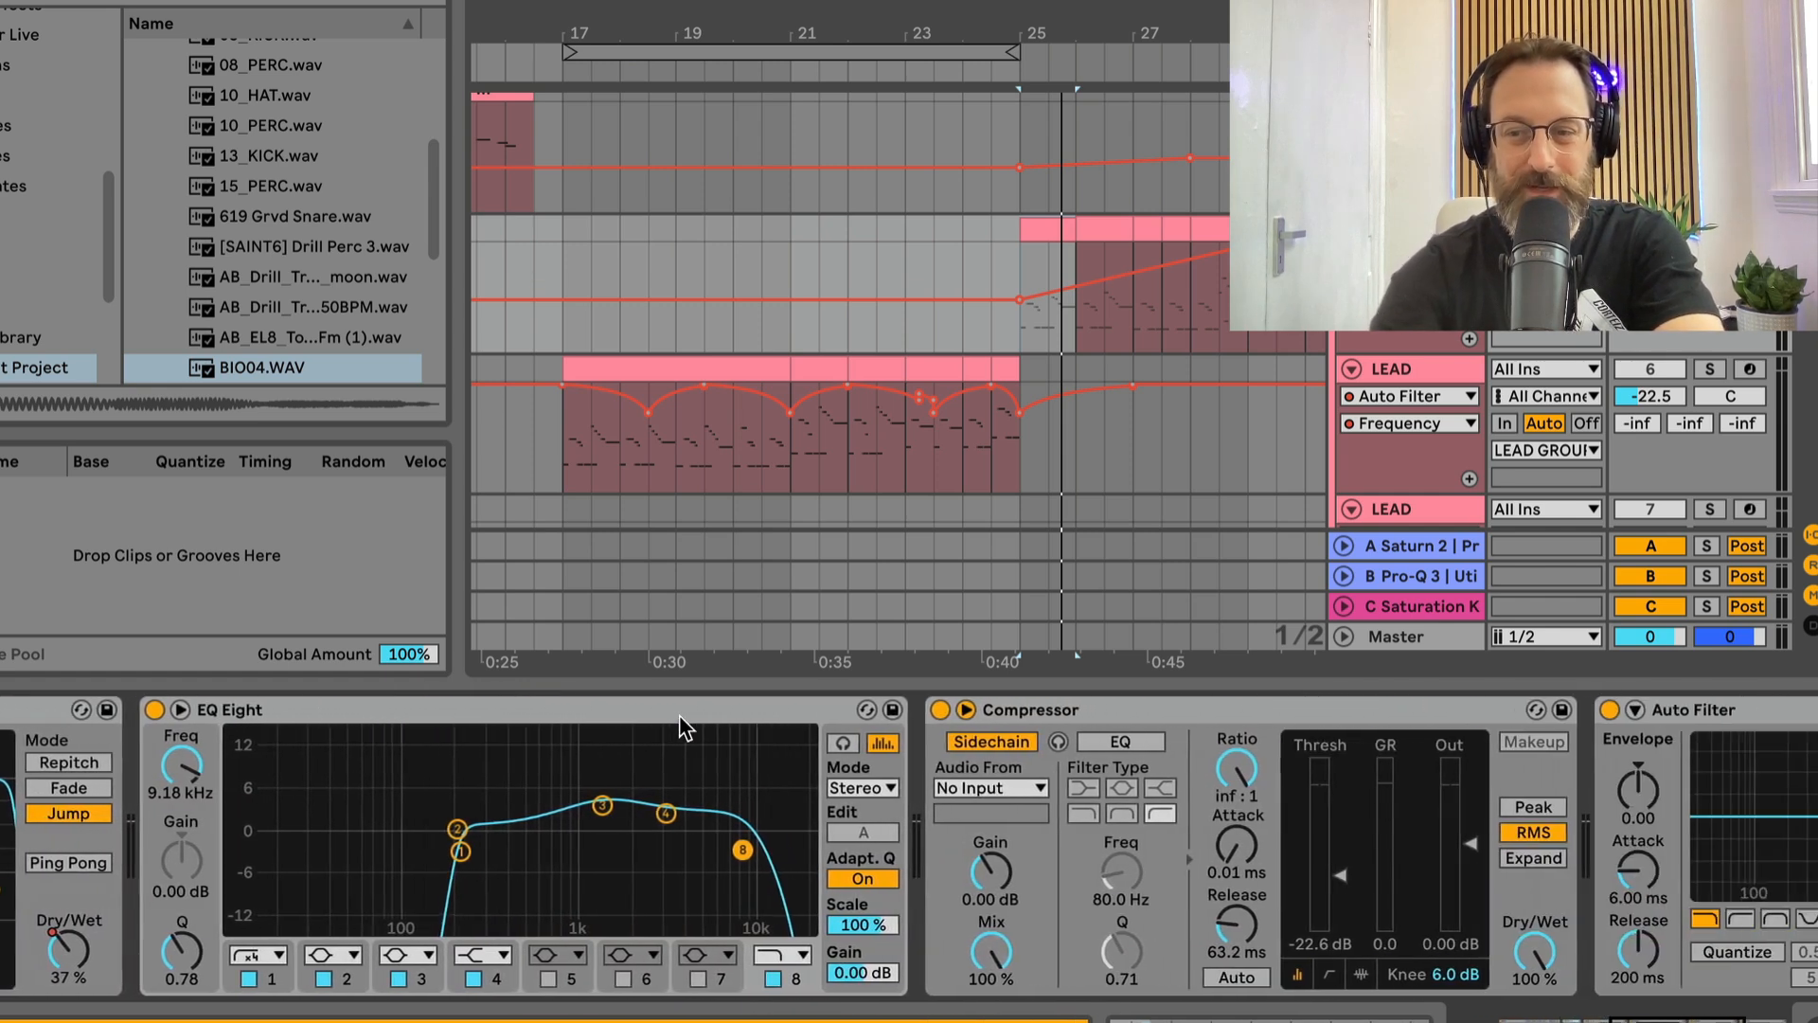
pyautogui.click(739, 707)
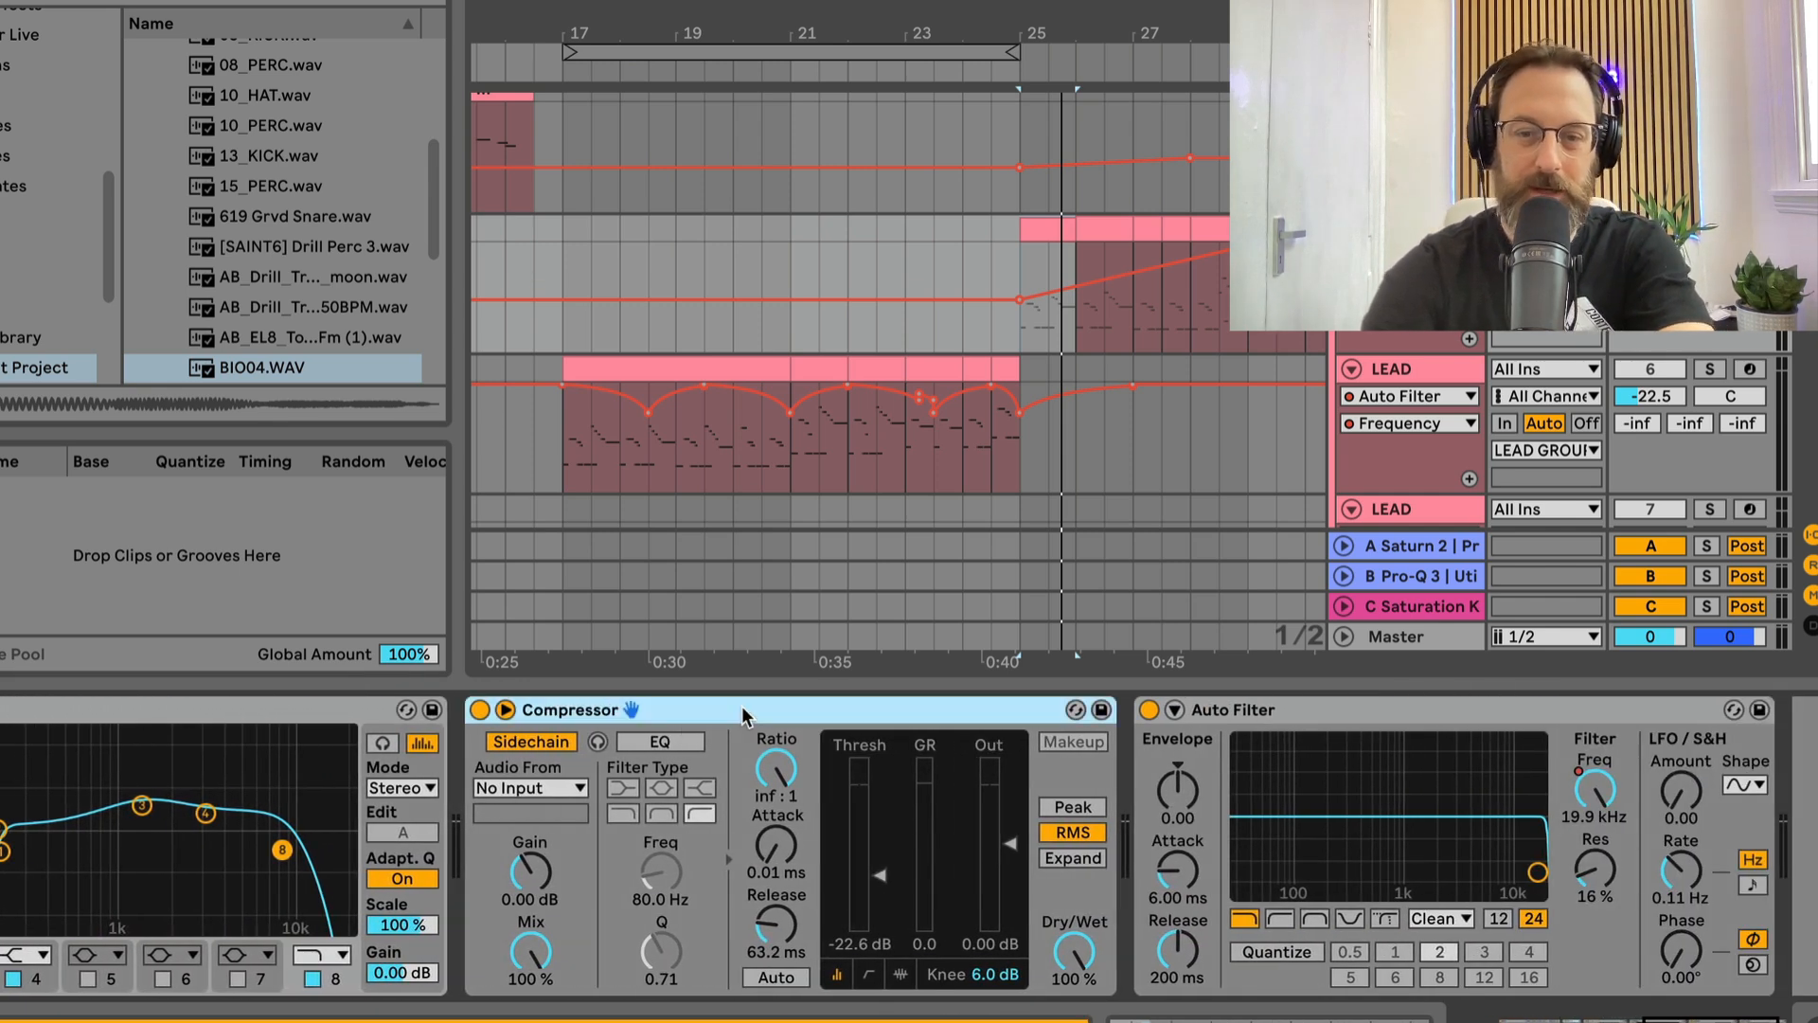
pyautogui.press('Delete')
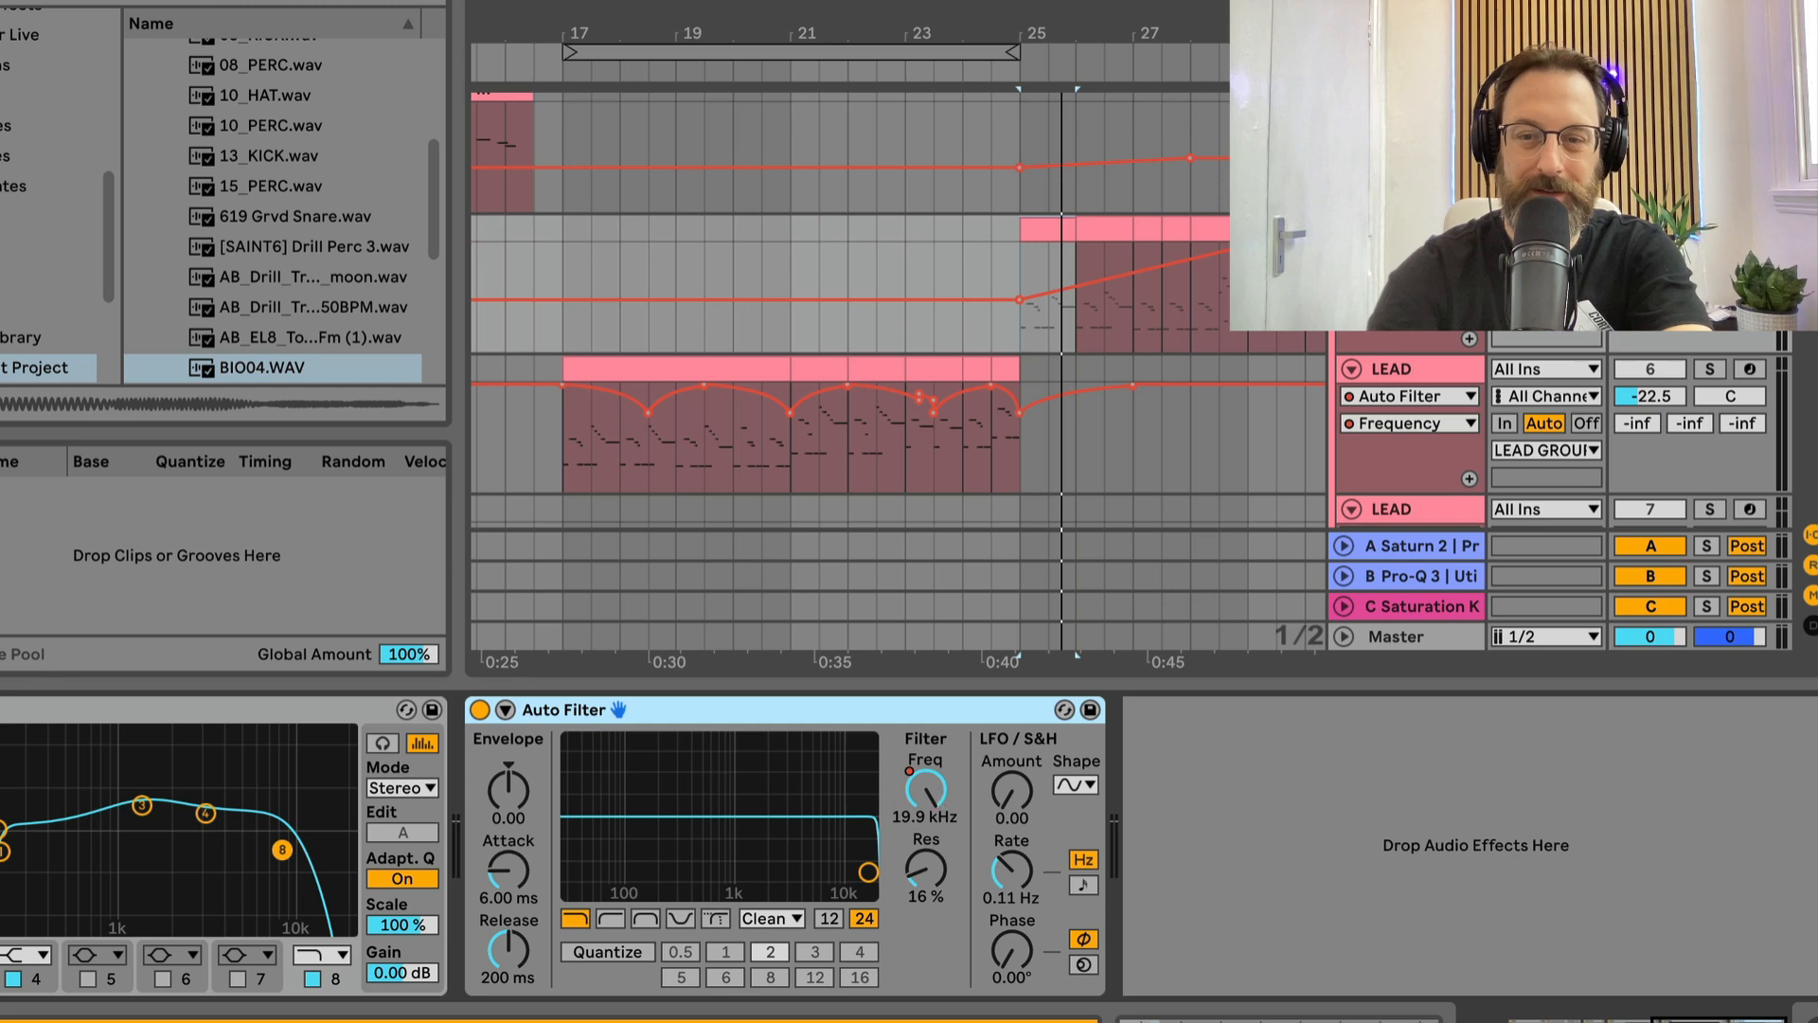
# Step: Show the Auto Filter Frequency automation of the channel 5 LEAD and check its curve around bars 33 to 35
pyautogui.click(928, 784)
pyautogui.hscroll(8, 900, 542)
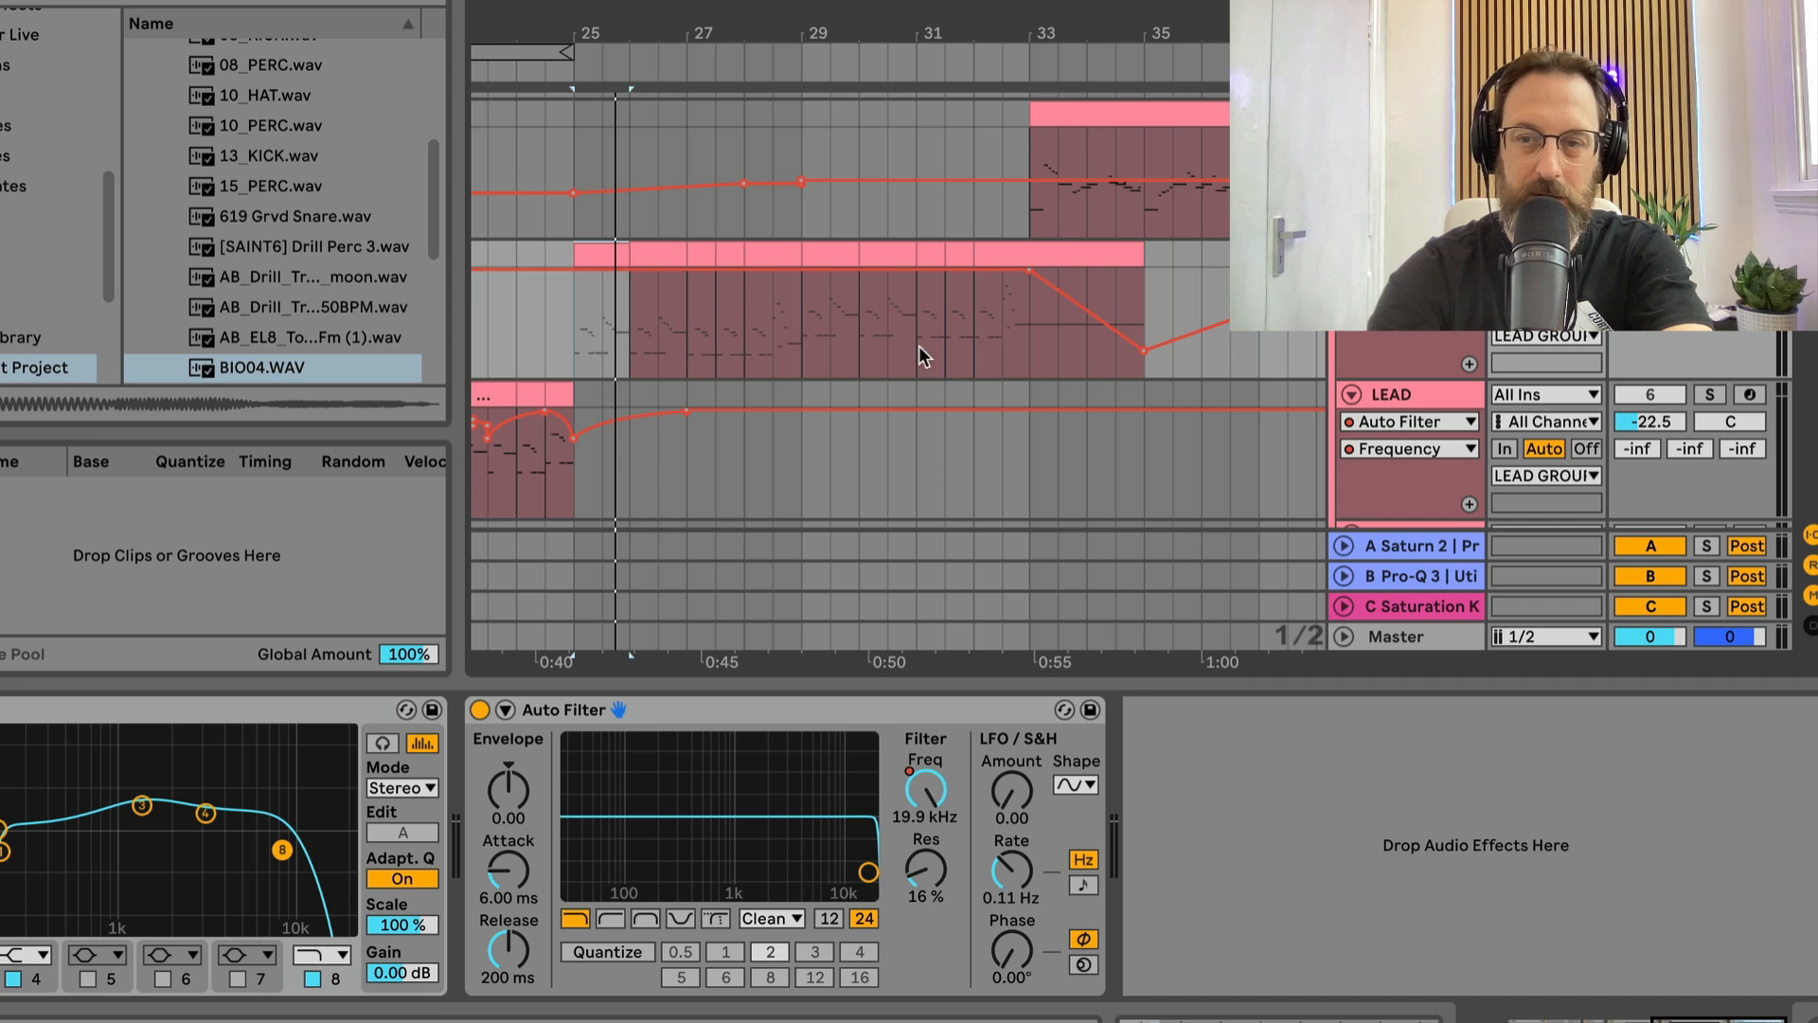
pyautogui.scroll(2, 860, 521)
pyautogui.hscroll(-6, 860, 521)
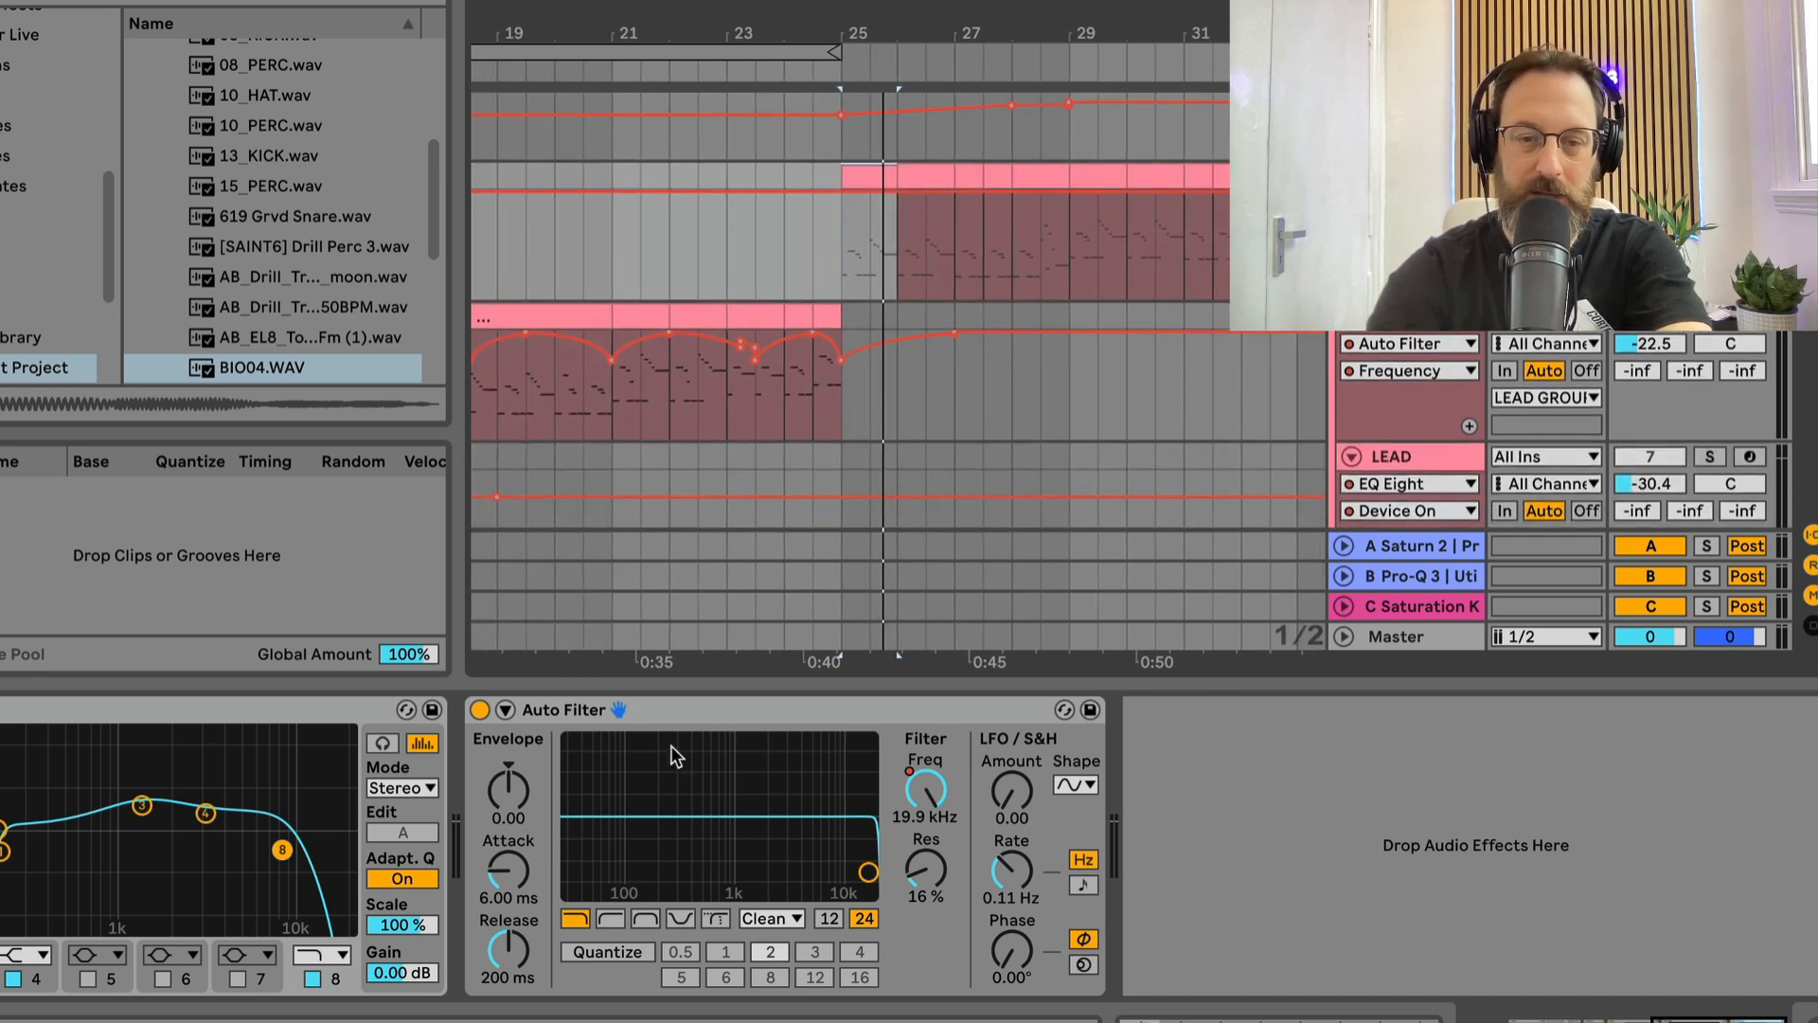
# Step: Return to the Komplete Kontrol Fil Cutoff automation of the channel 5 LEAD and listen to it from bar 25
pyautogui.hscroll(-3, 668, 762)
pyautogui.hscroll(-10, 663, 776)
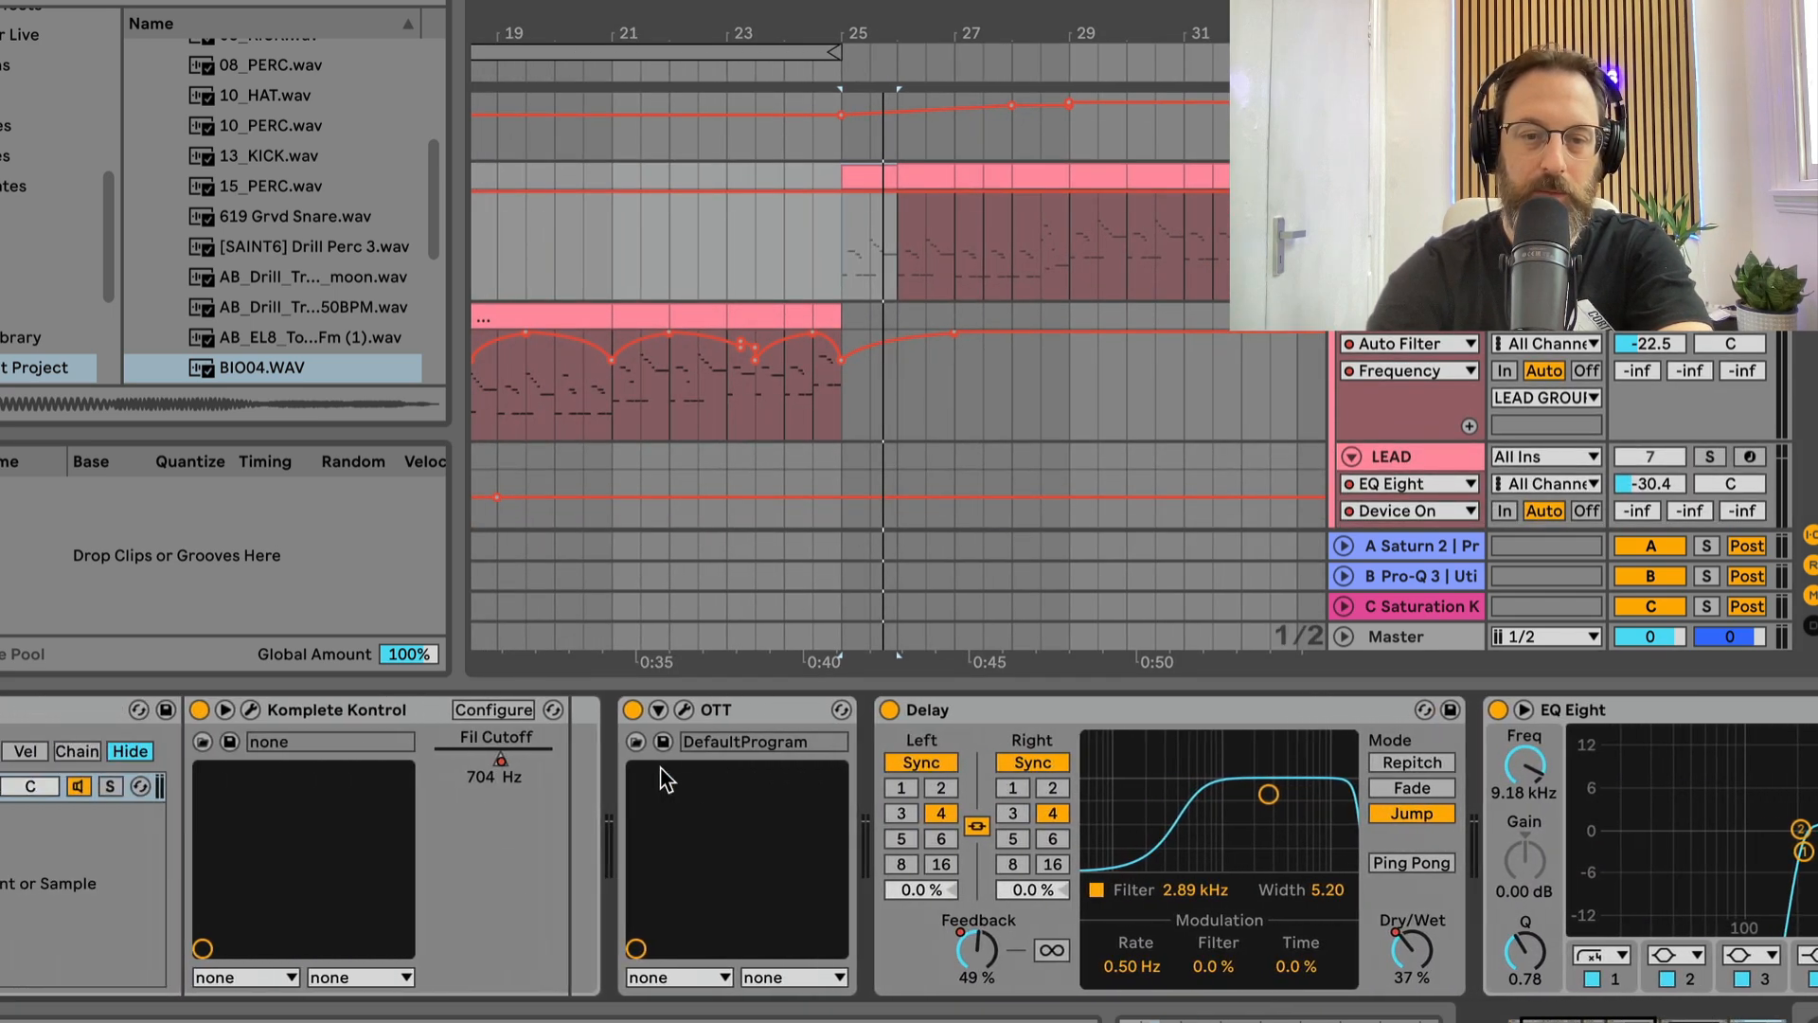
pyautogui.click(512, 749)
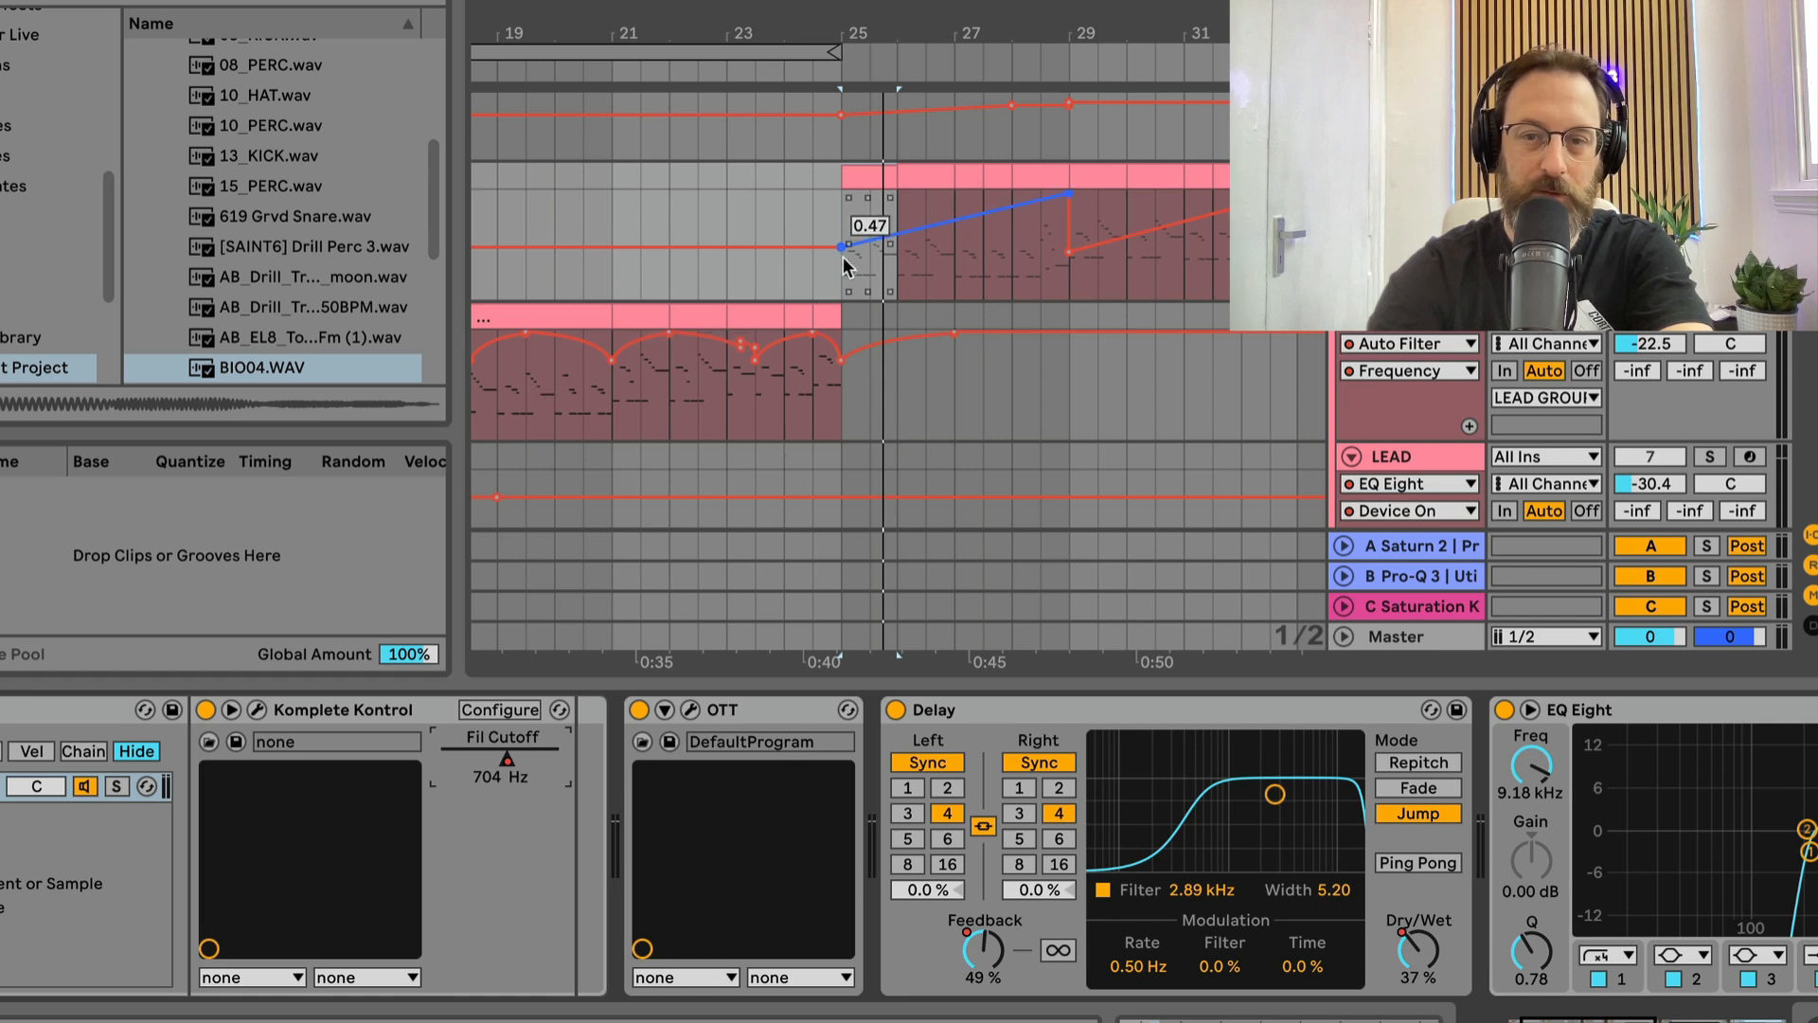
pyautogui.press('space')
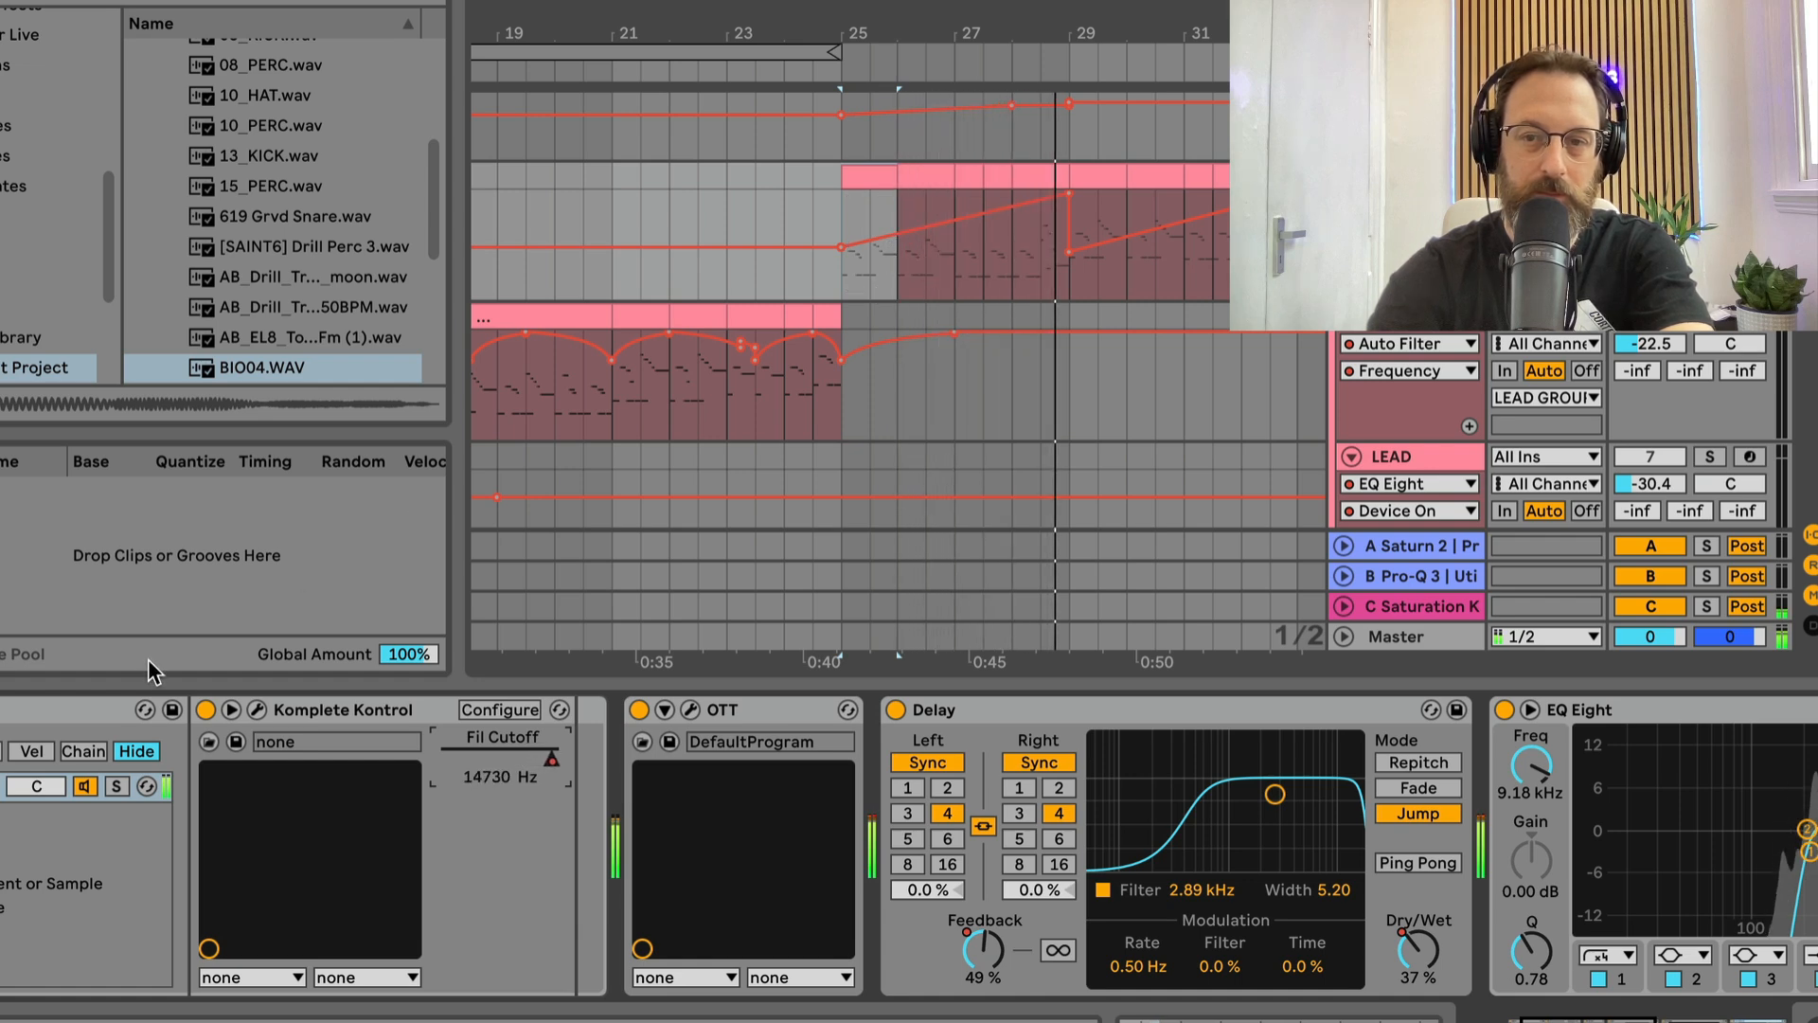
# Step: Inspect Serum's oscillators and effects for LOVIN LEAD, toggle the HardClip distortion to compare the sound, and close the plug-in
pyautogui.click(257, 708)
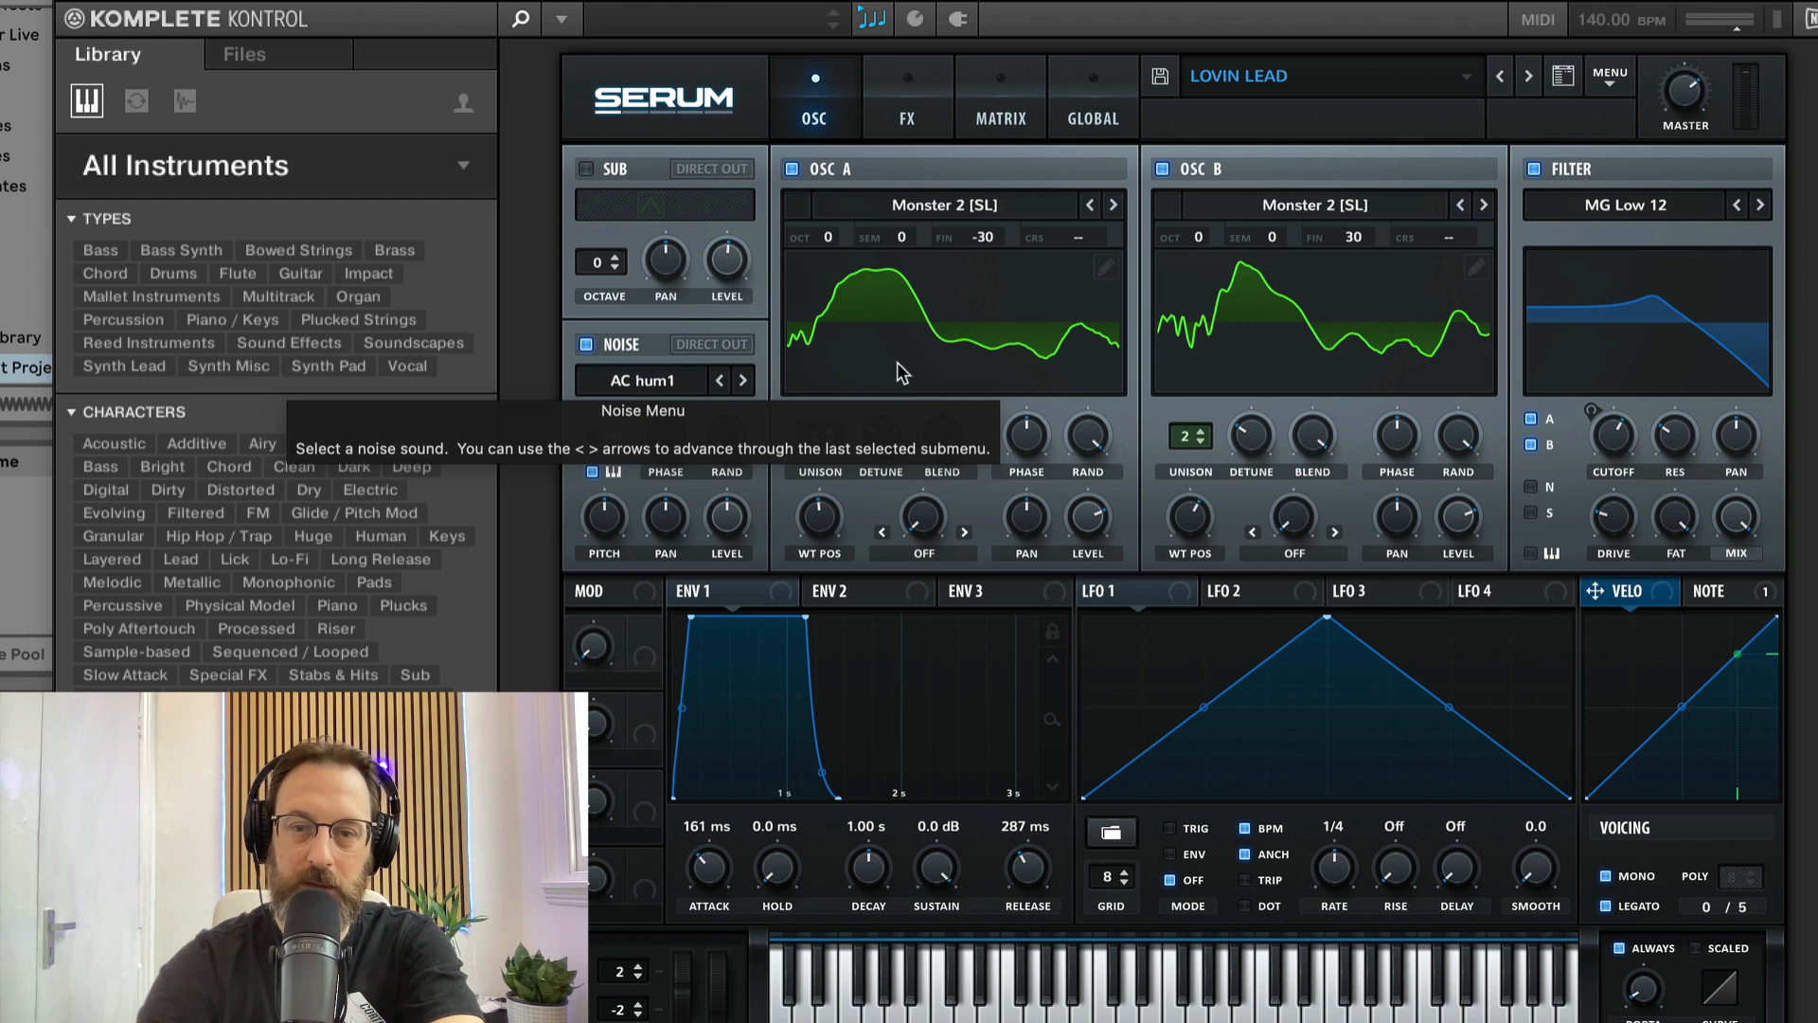
pyautogui.click(909, 123)
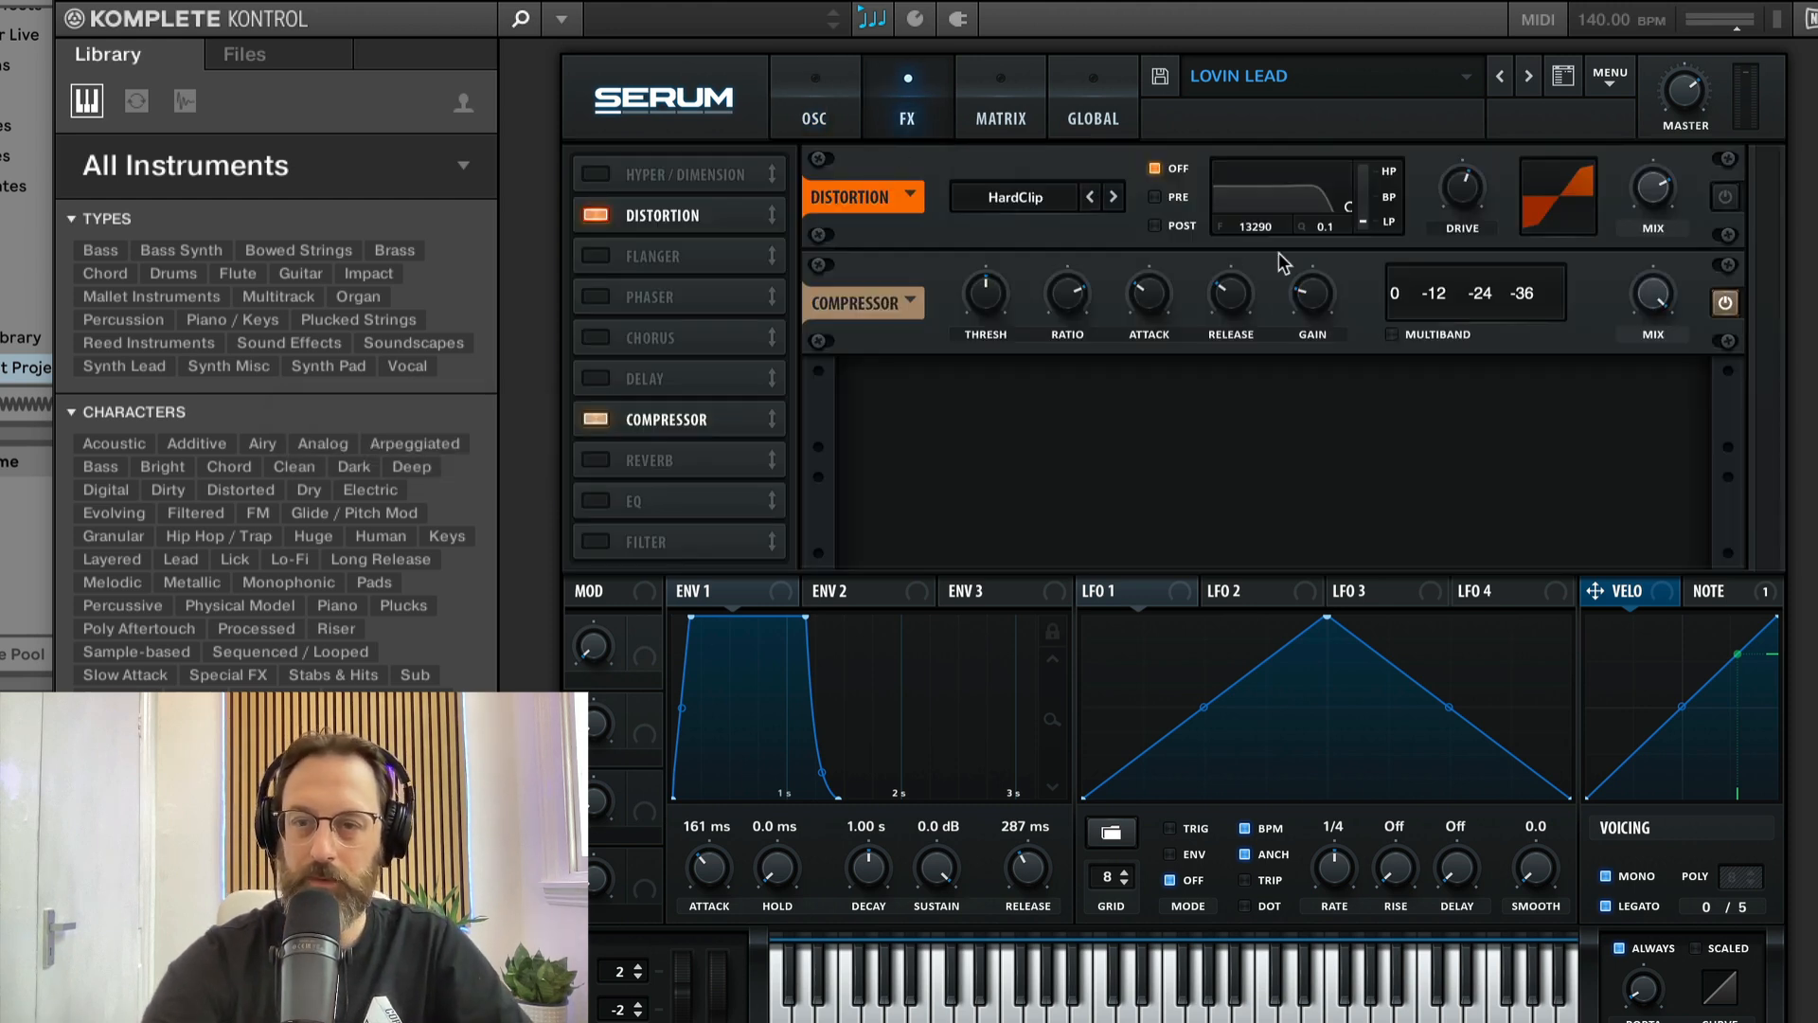
pyautogui.click(1725, 197)
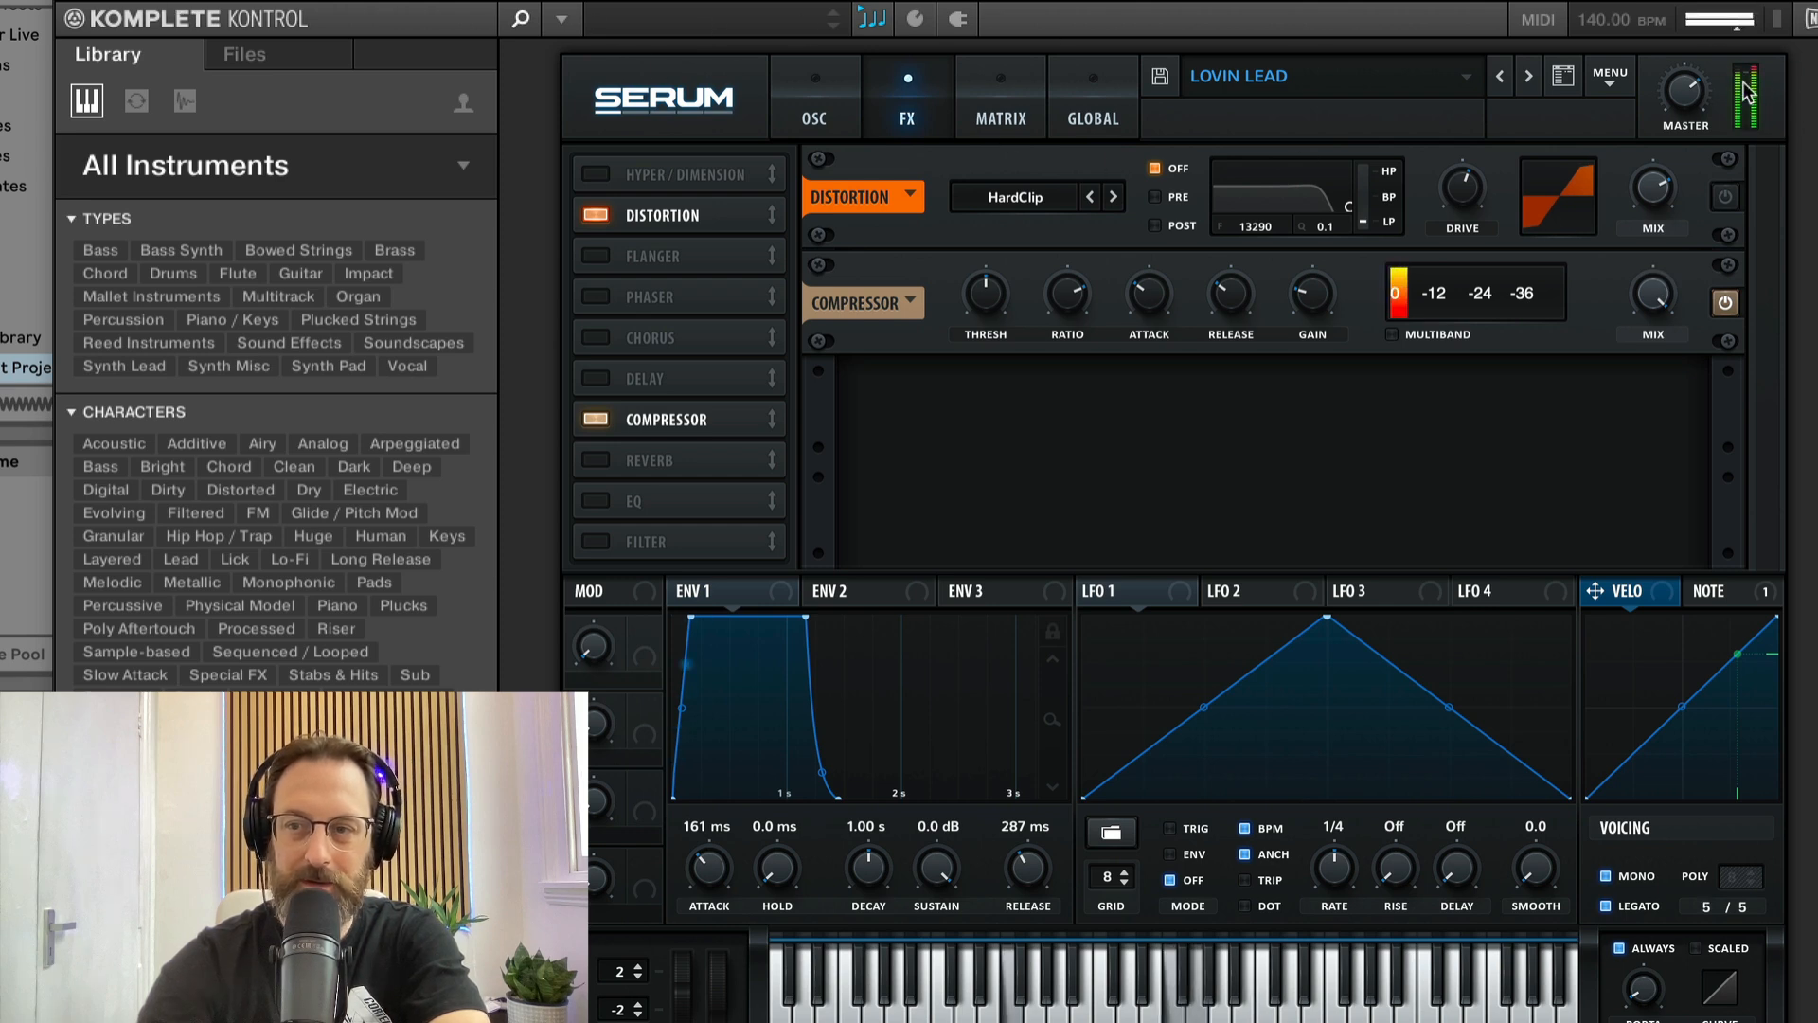
pyautogui.click(67, 3)
# Step: Play the channel 5 LEAD from bar 25 and bypass its Delay and EQ Eight to hear the drier sound
pyautogui.hscroll(1, 1062, 335)
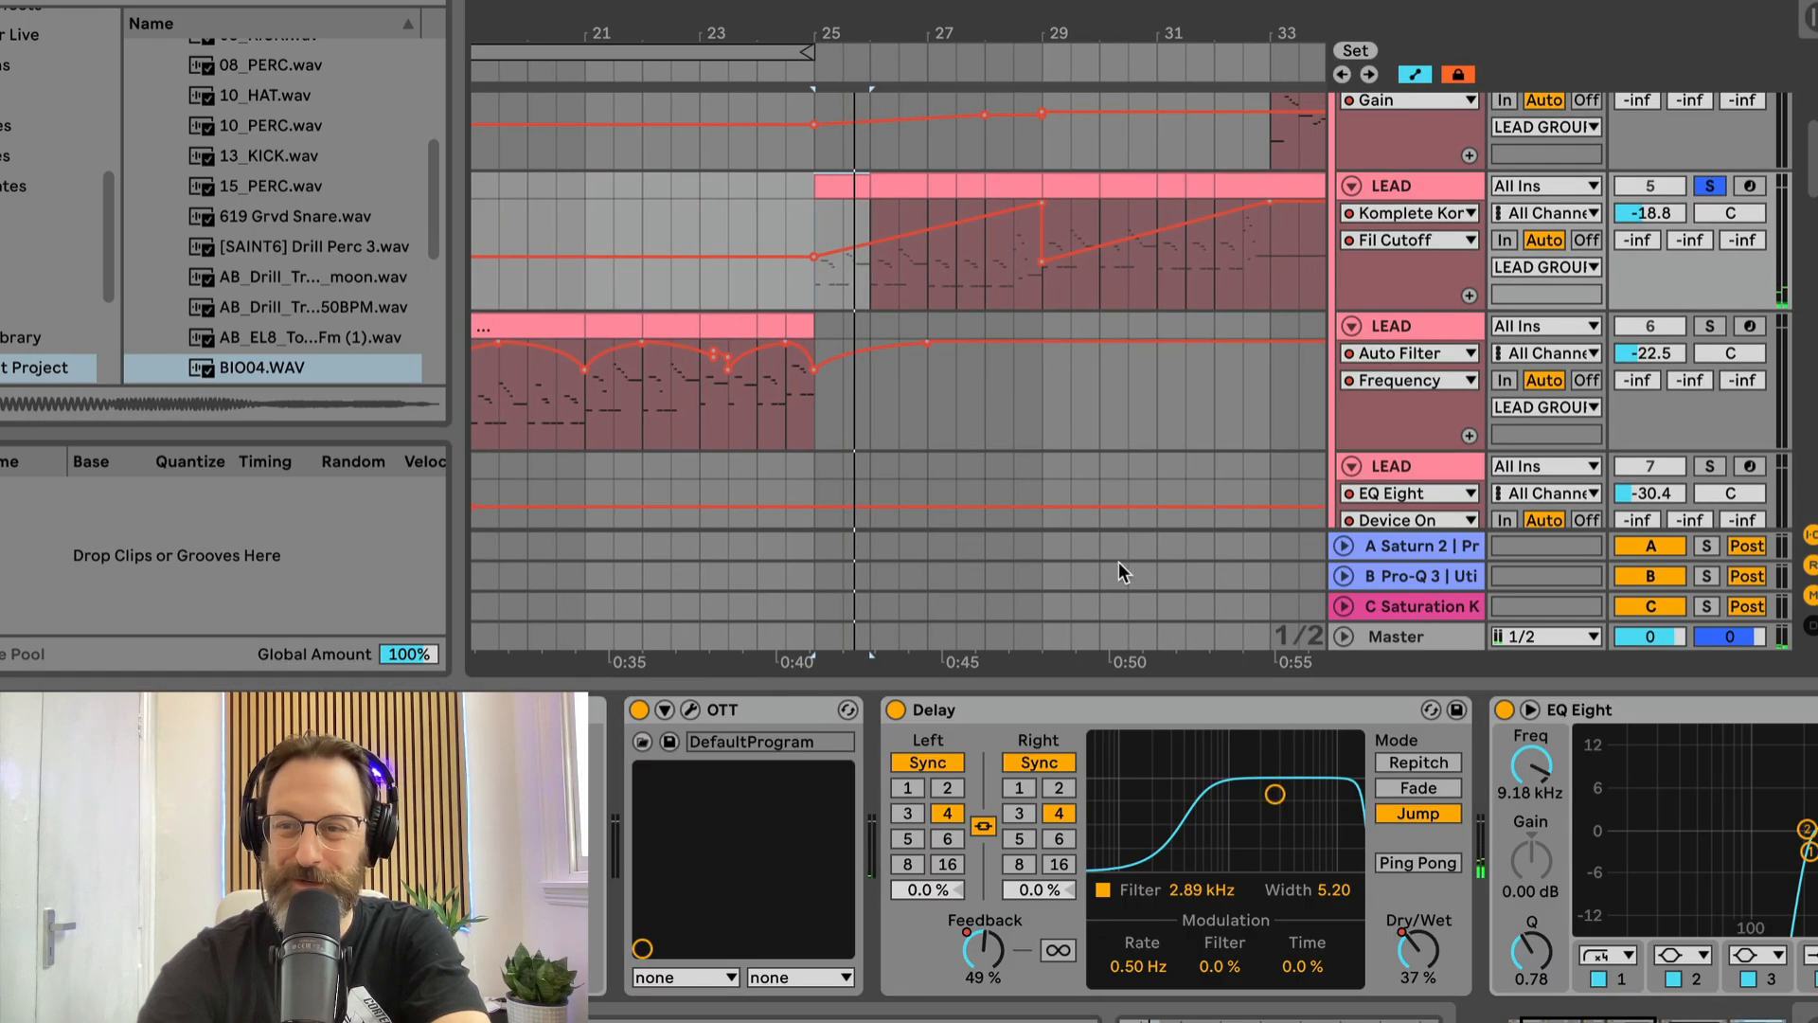
pyautogui.press('space')
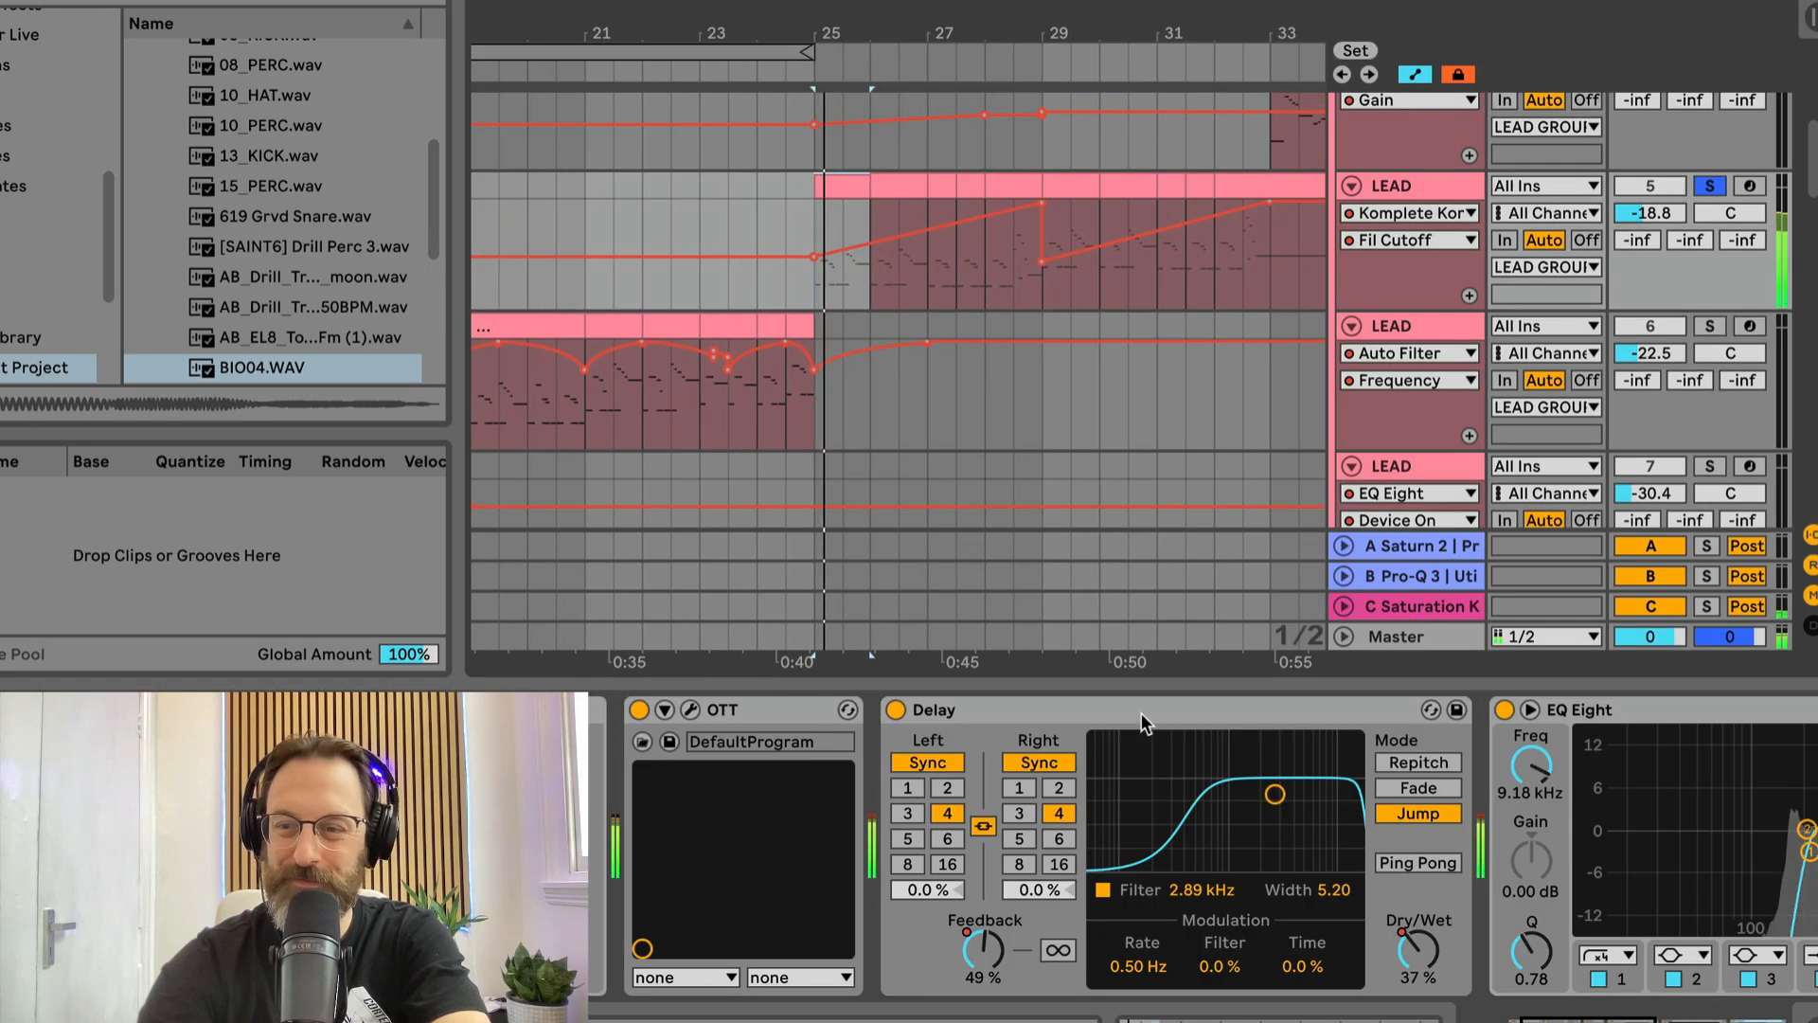
pyautogui.click(896, 709)
pyautogui.hscroll(5, 1127, 775)
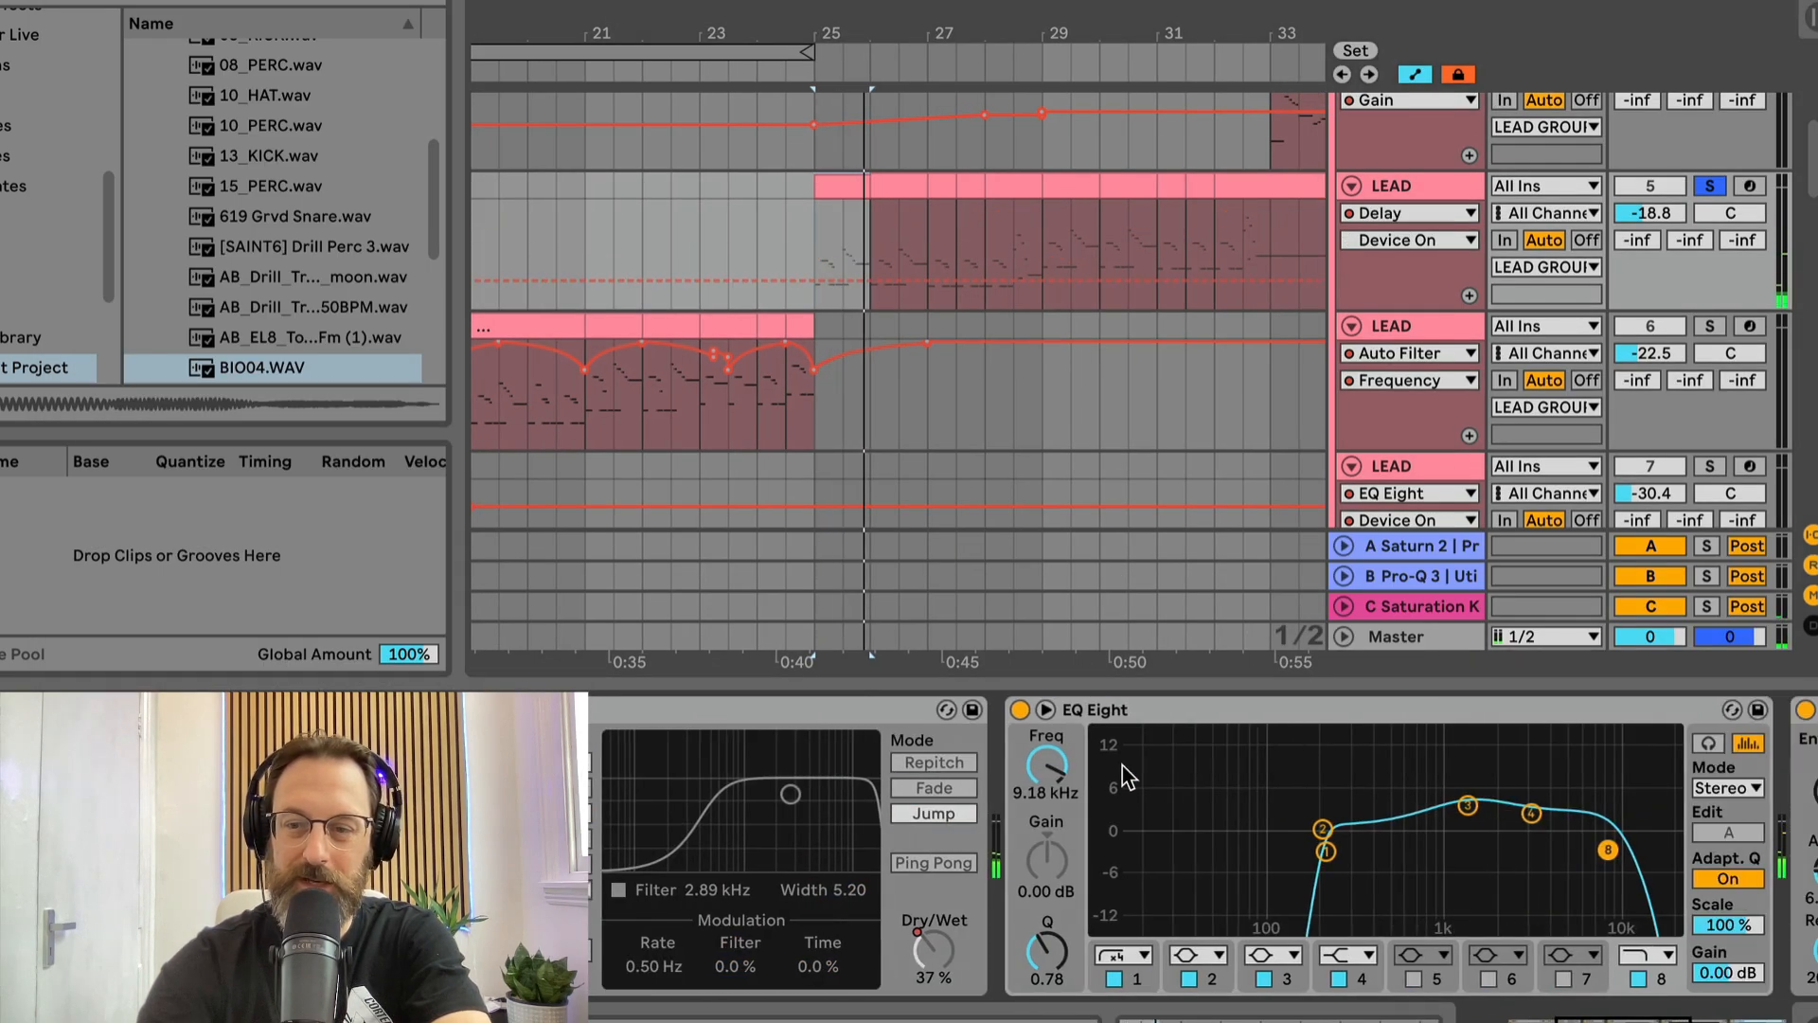
pyautogui.click(1020, 710)
pyautogui.hscroll(8, 1042, 777)
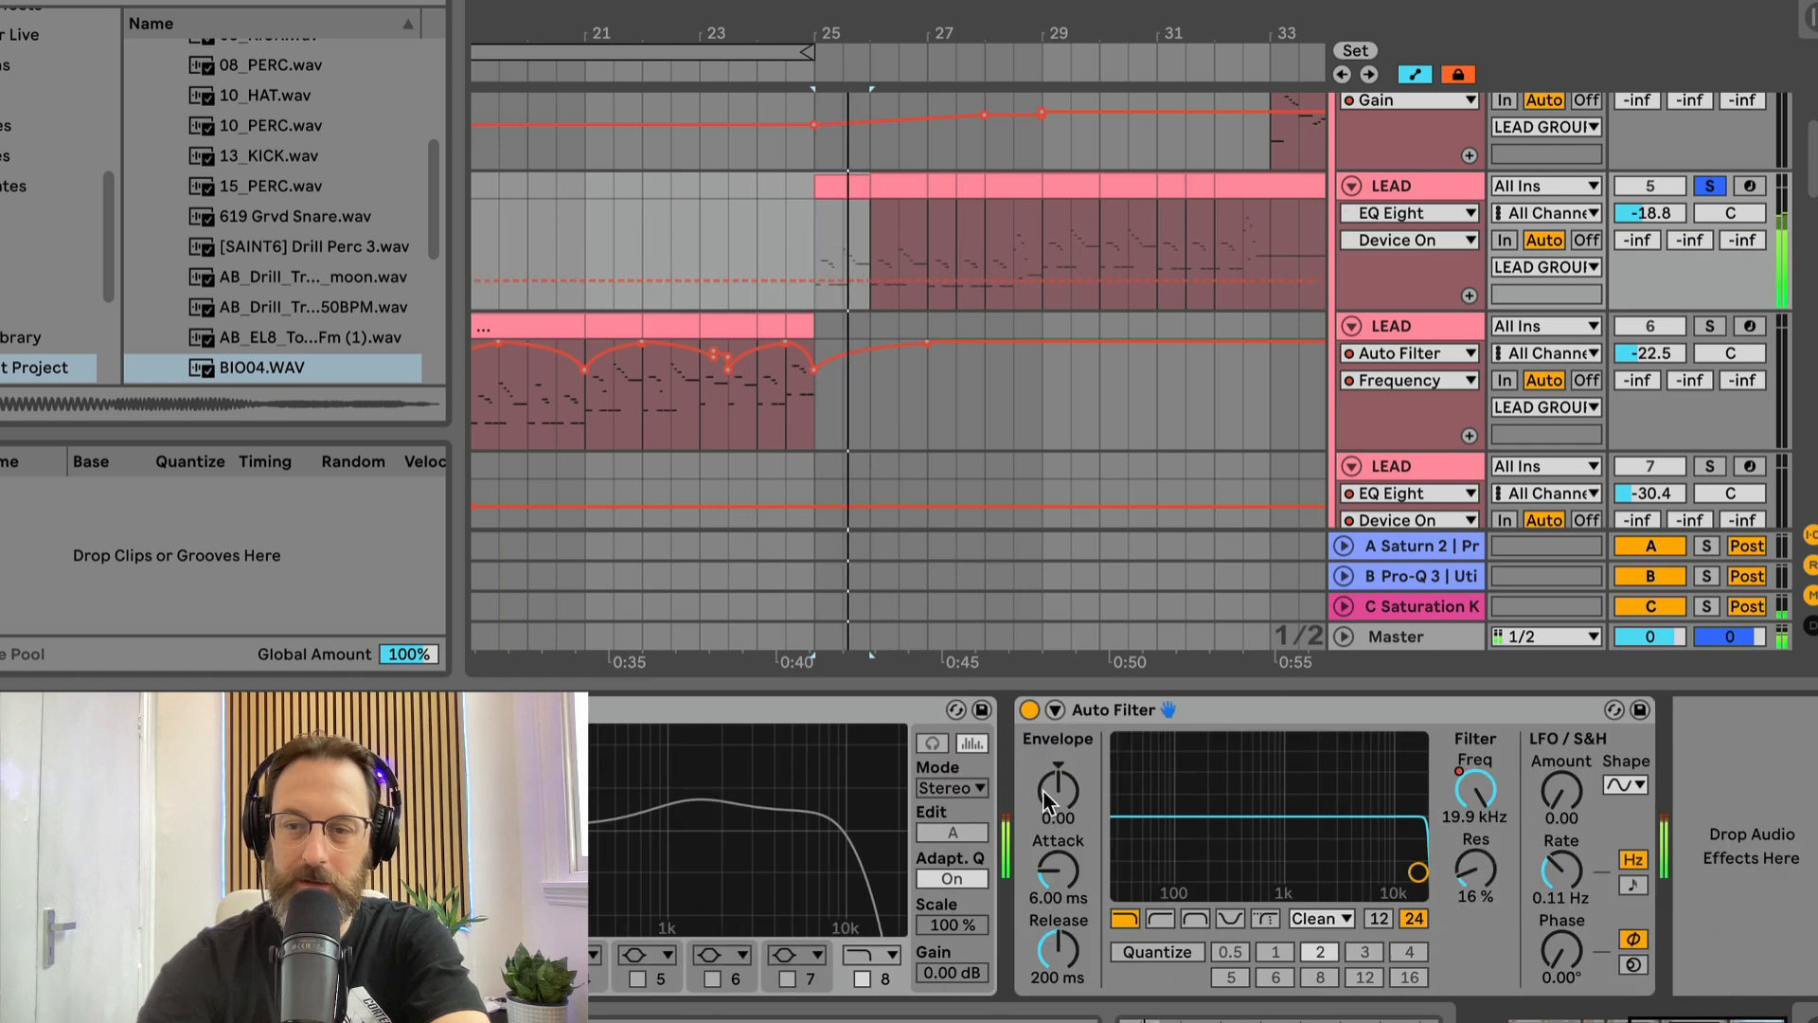
# Step: Compare the channel 5 LEAD with EQ Eight active and bypassed, leave it active, and stop playback
pyautogui.hscroll(-8, 847, 782)
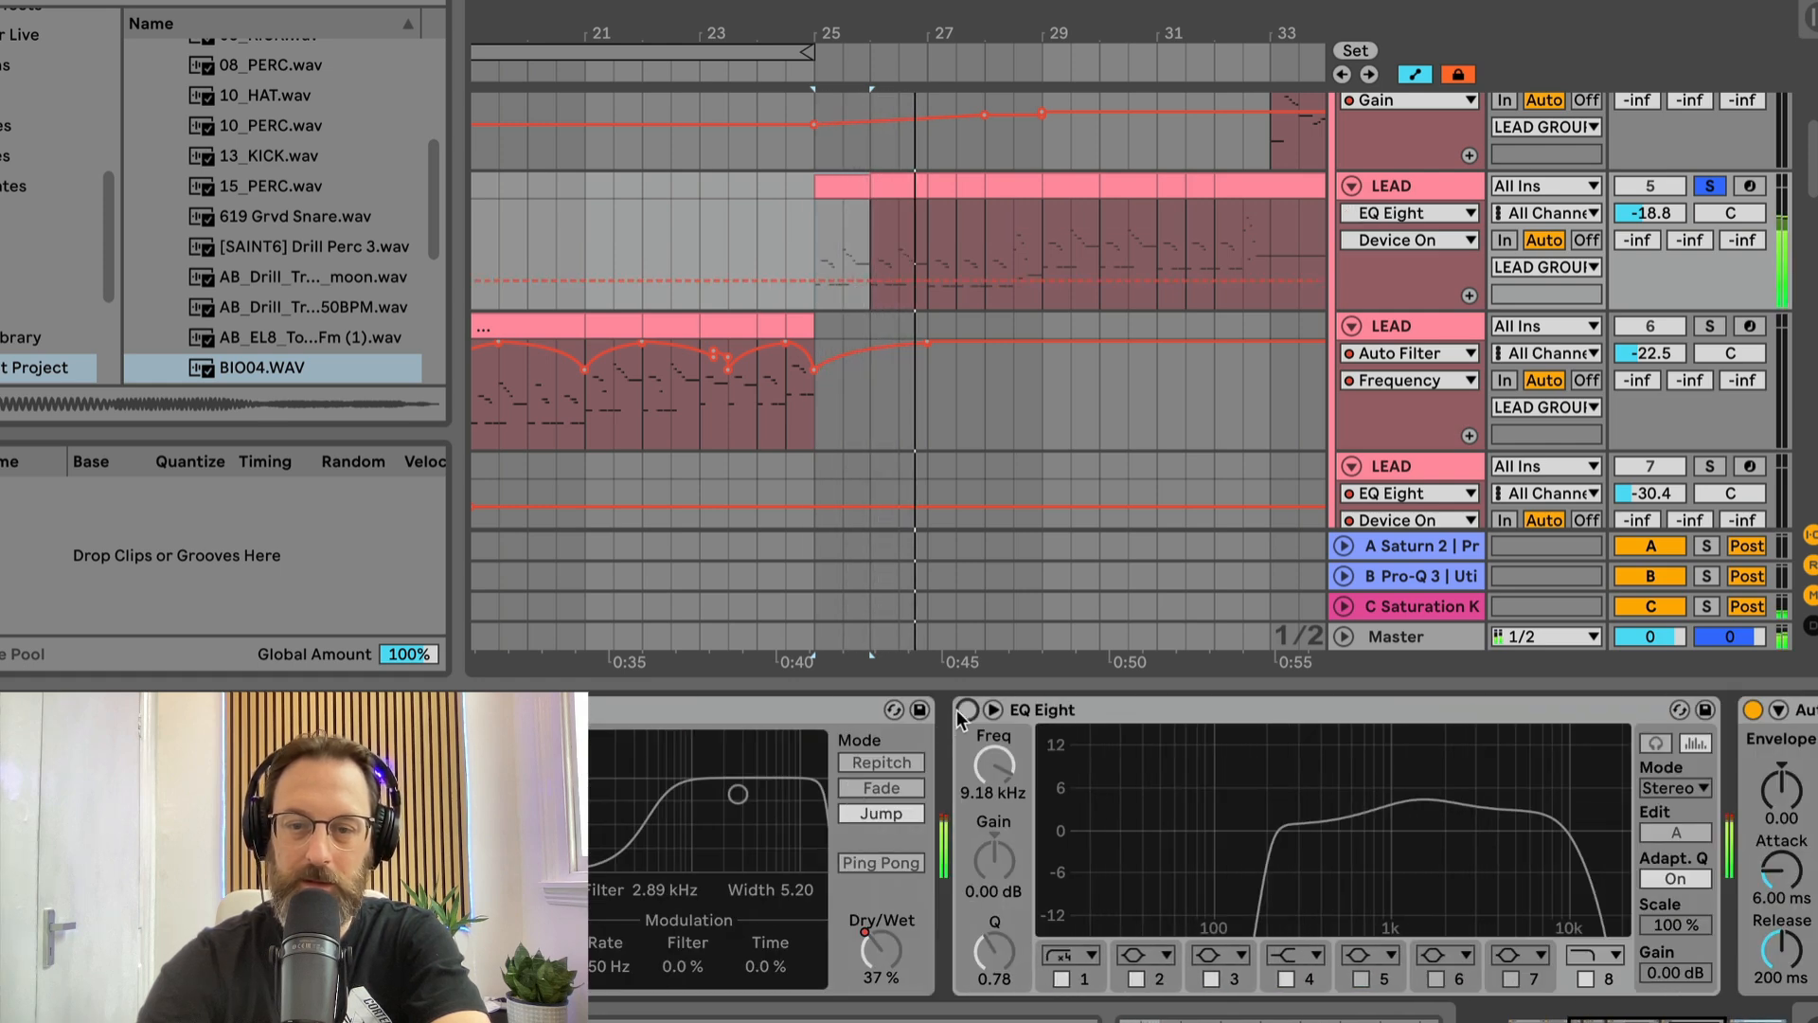
pyautogui.click(966, 711)
pyautogui.click(966, 711)
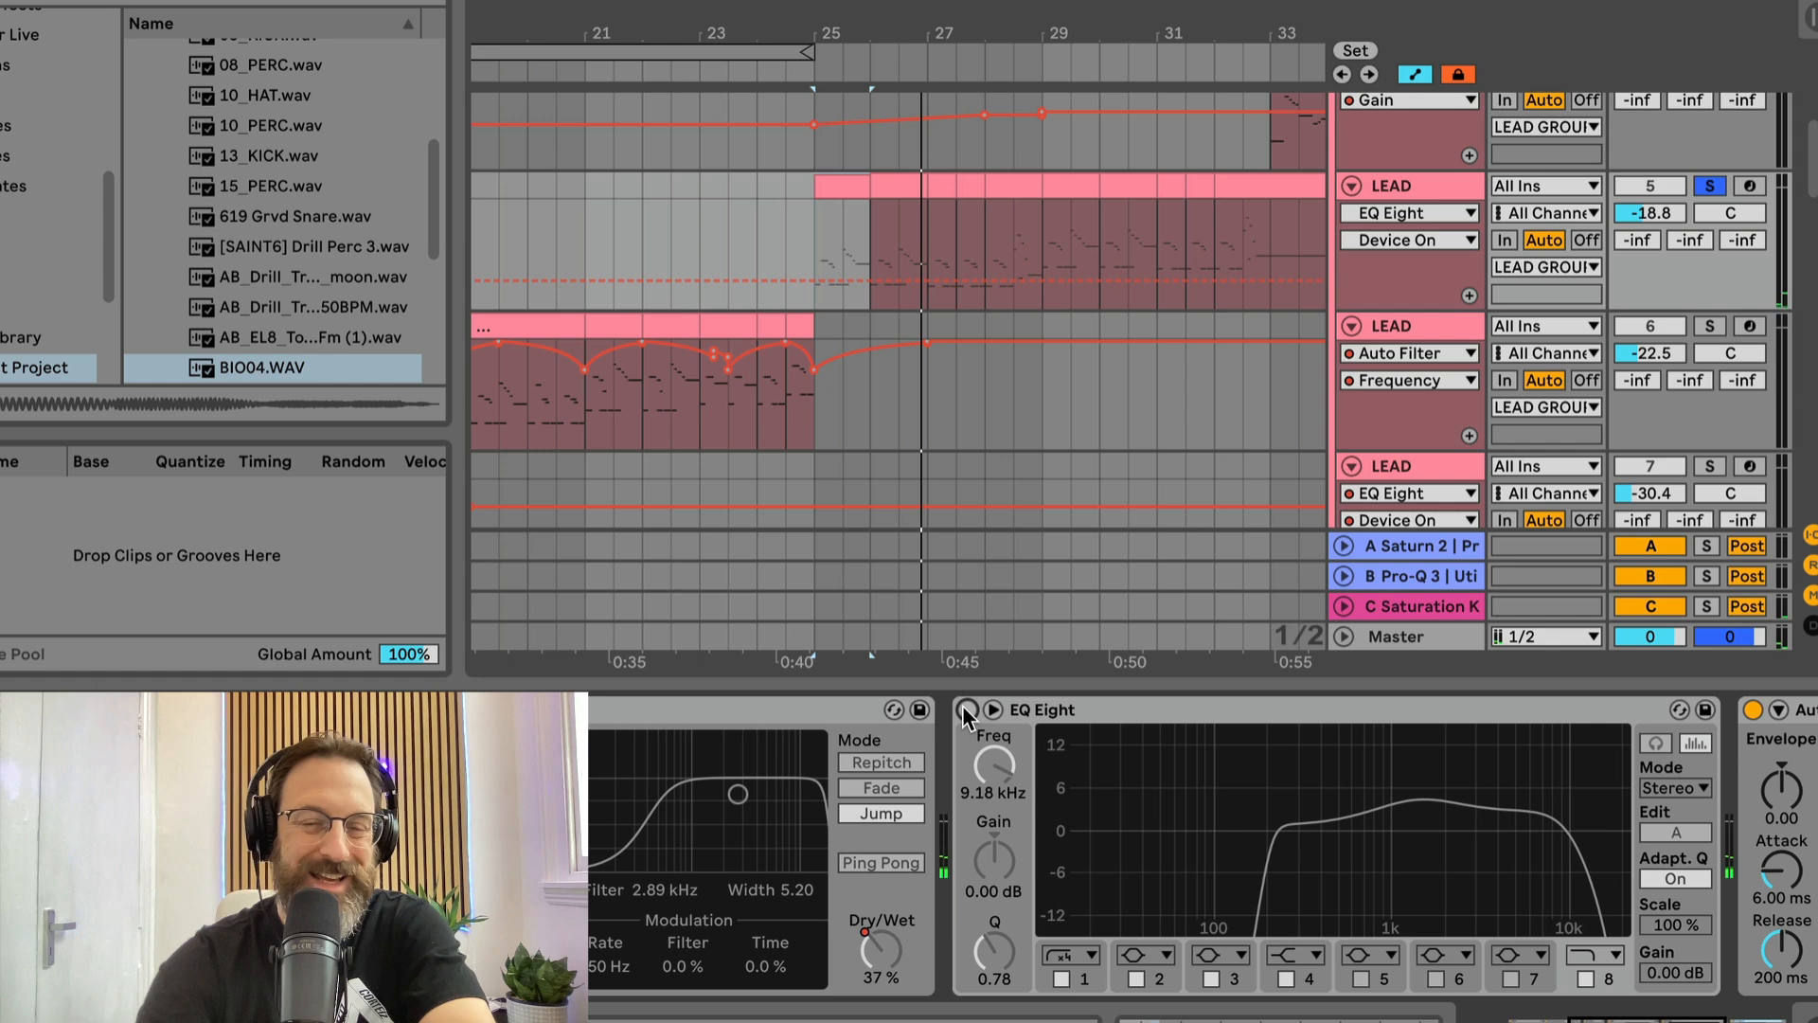
pyautogui.click(964, 707)
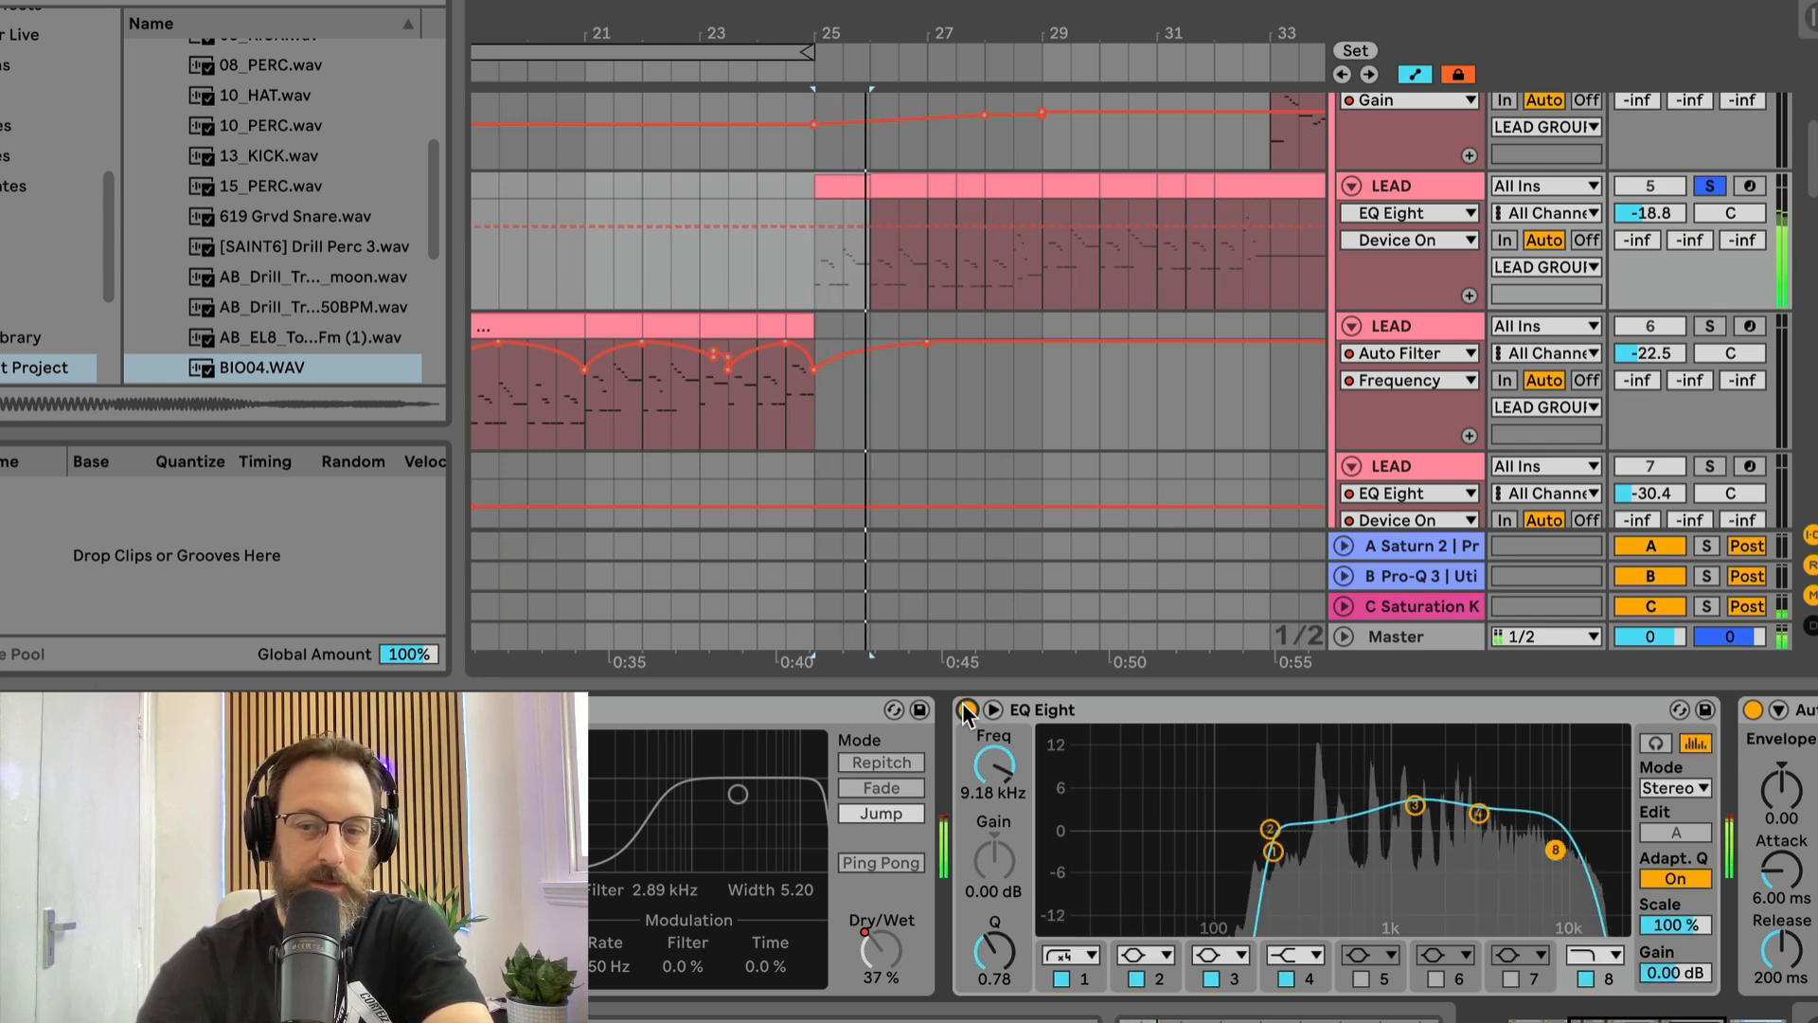
pyautogui.press('space')
# Step: Turn the channel 5 LEAD's Delay back on and replay the clip from bar 25
pyautogui.hscroll(-2, 821, 850)
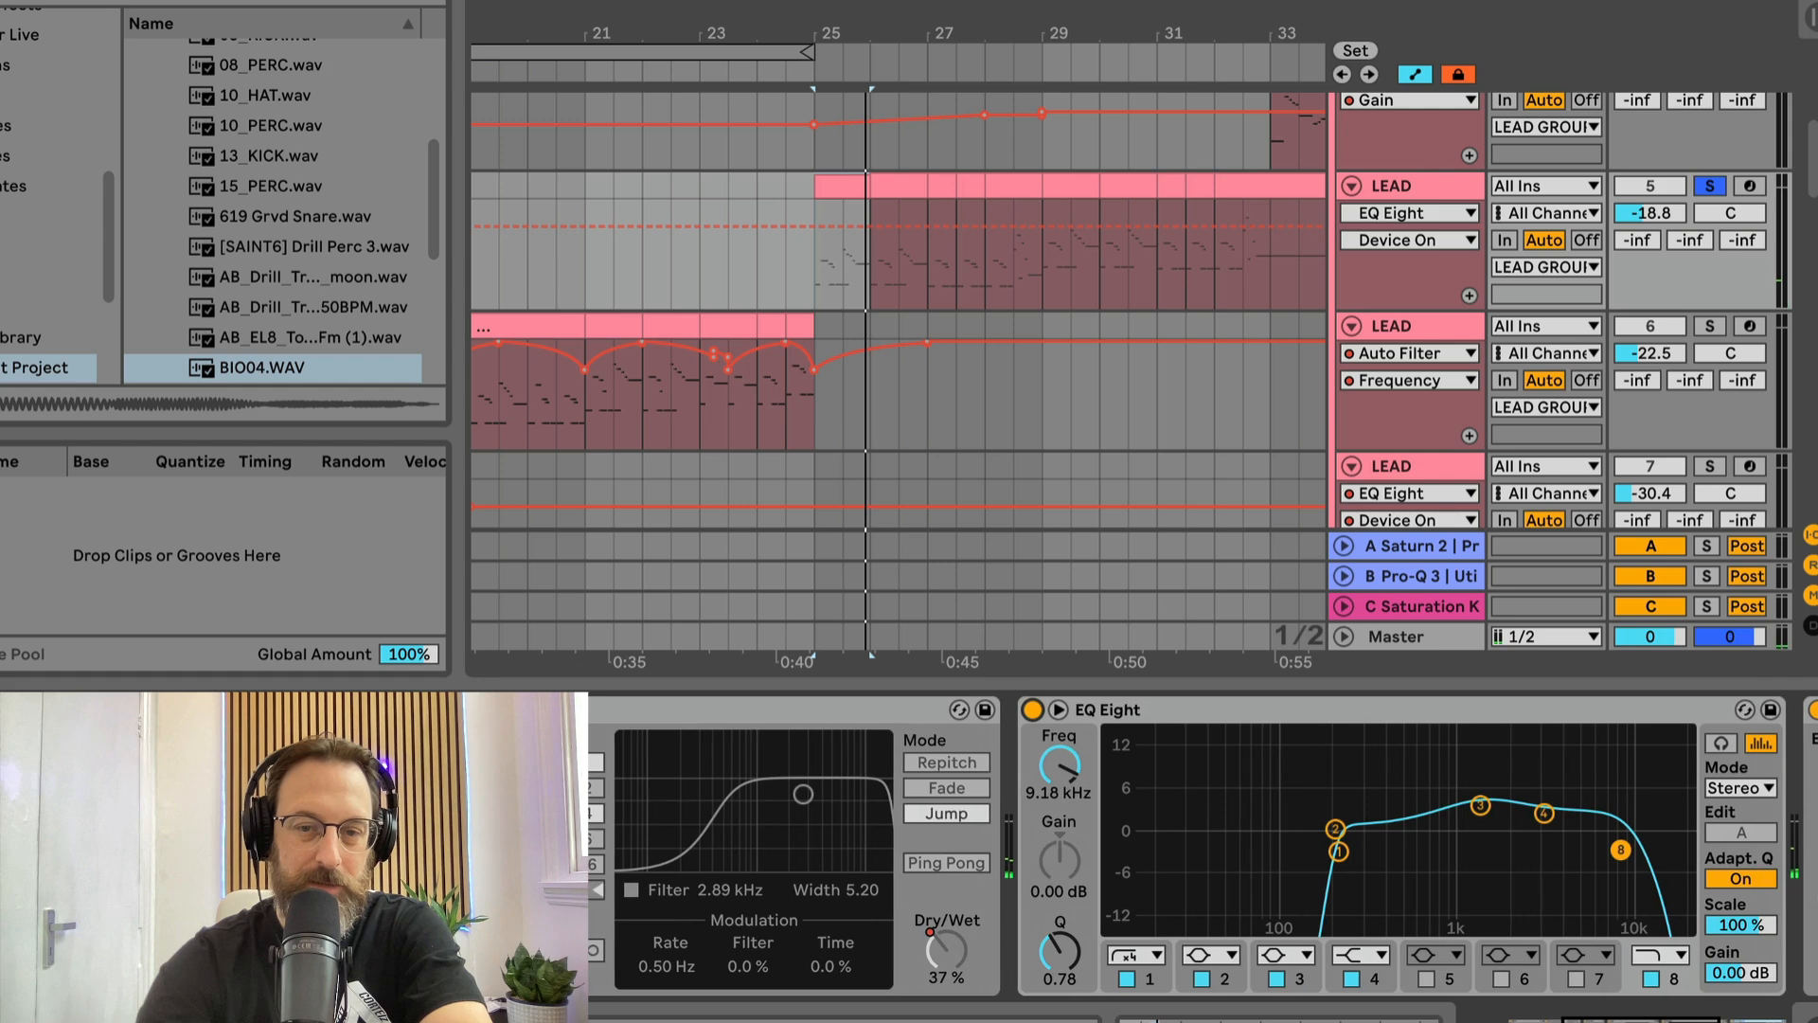
pyautogui.click(416, 709)
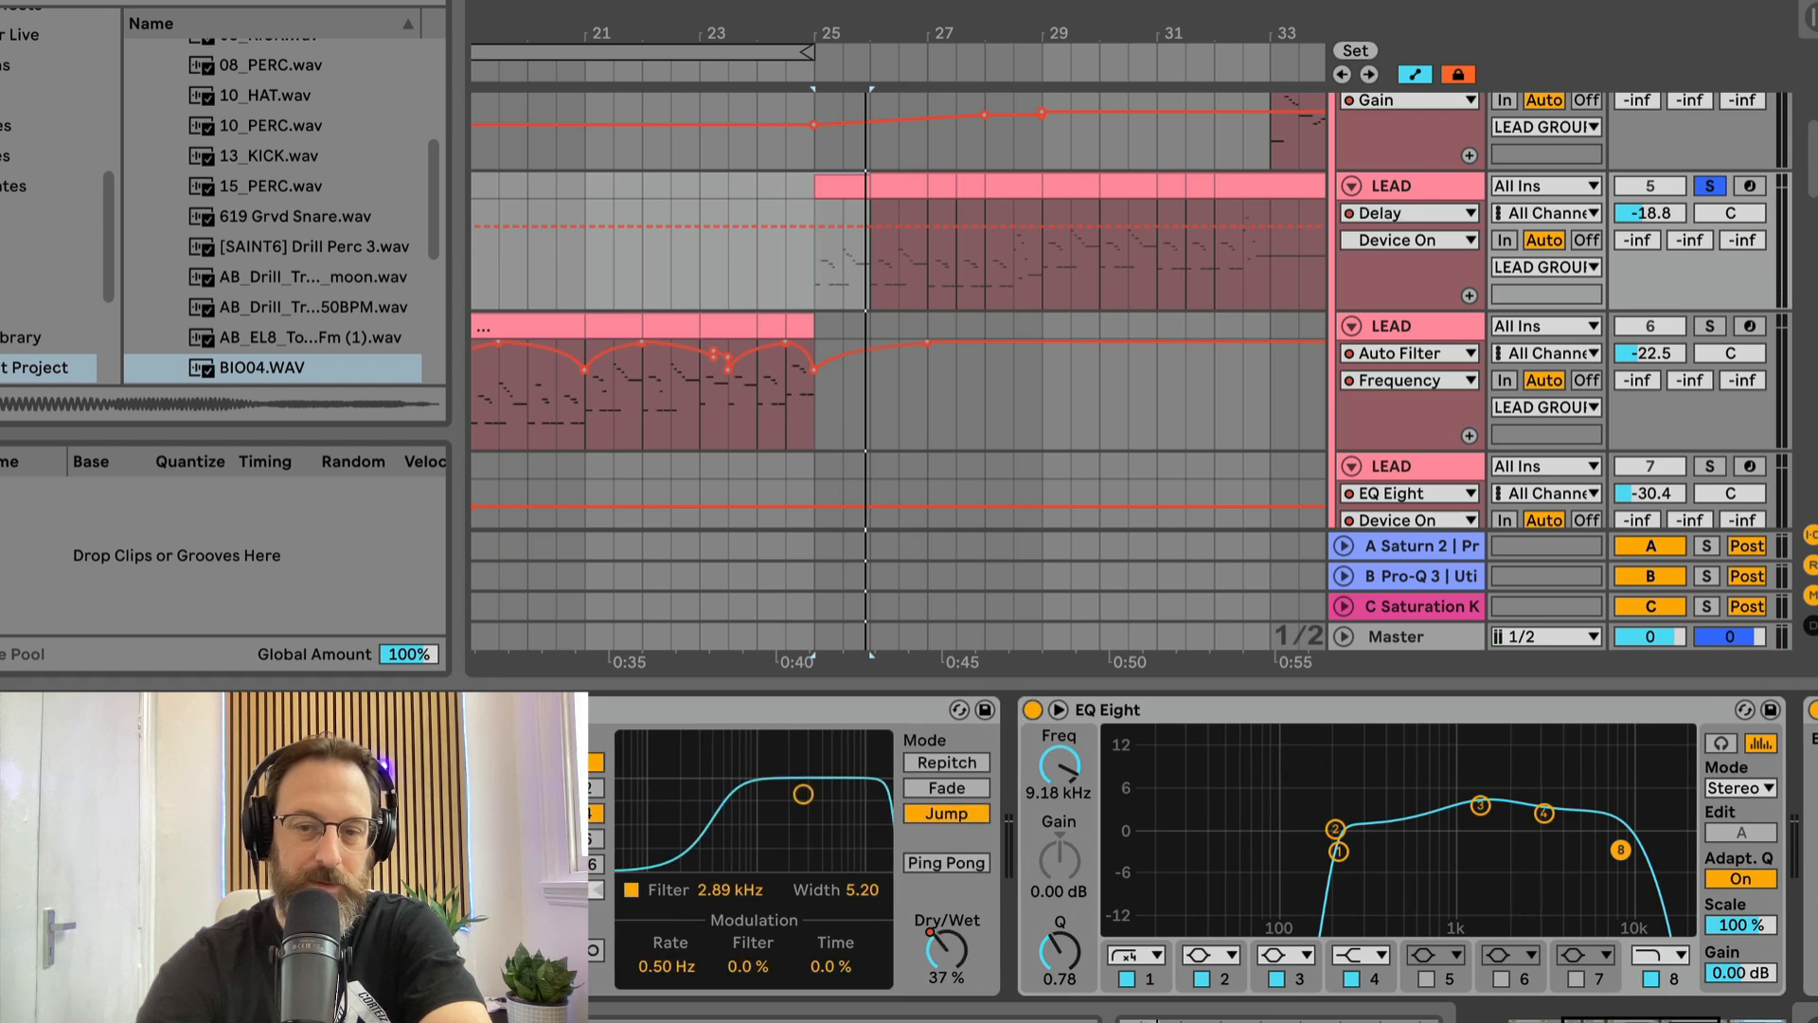
pyautogui.press('space')
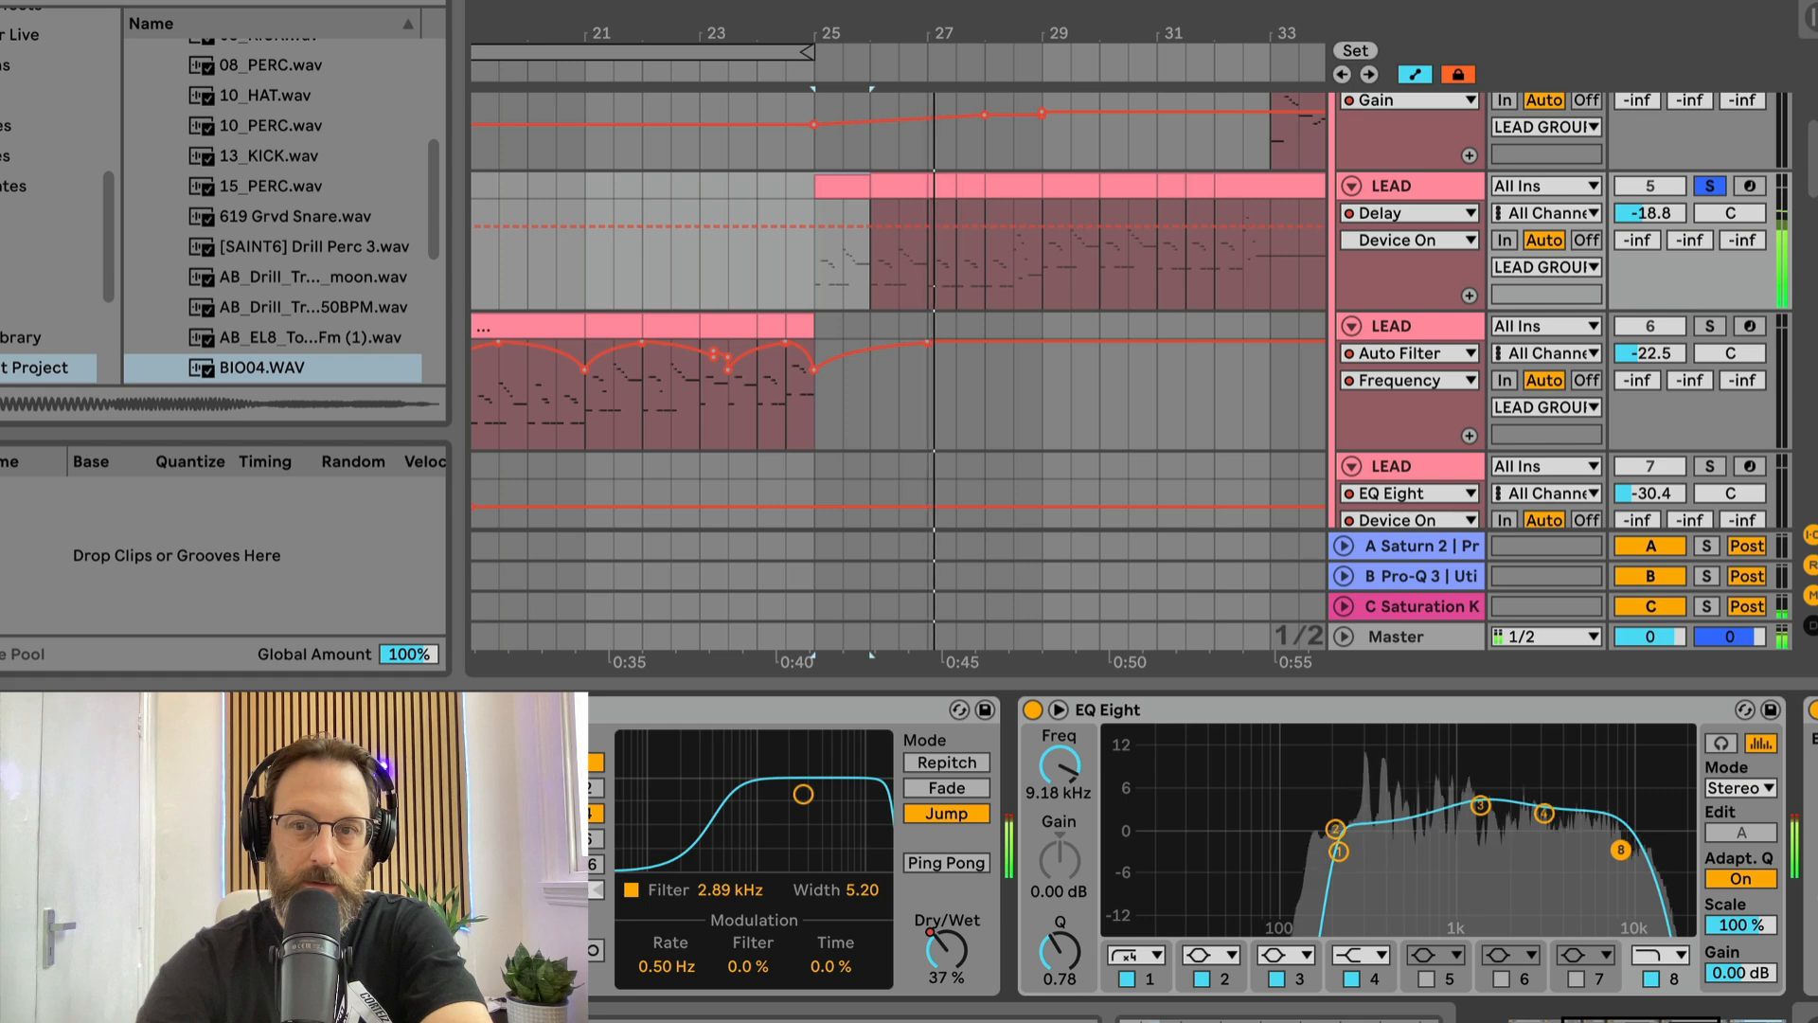
pyautogui.press('space')
# Step: Solo the channel 4 LEAD together with channel 5 and play both from bar 31
pyautogui.hscroll(5, 1033, 419)
pyautogui.click(911, 283)
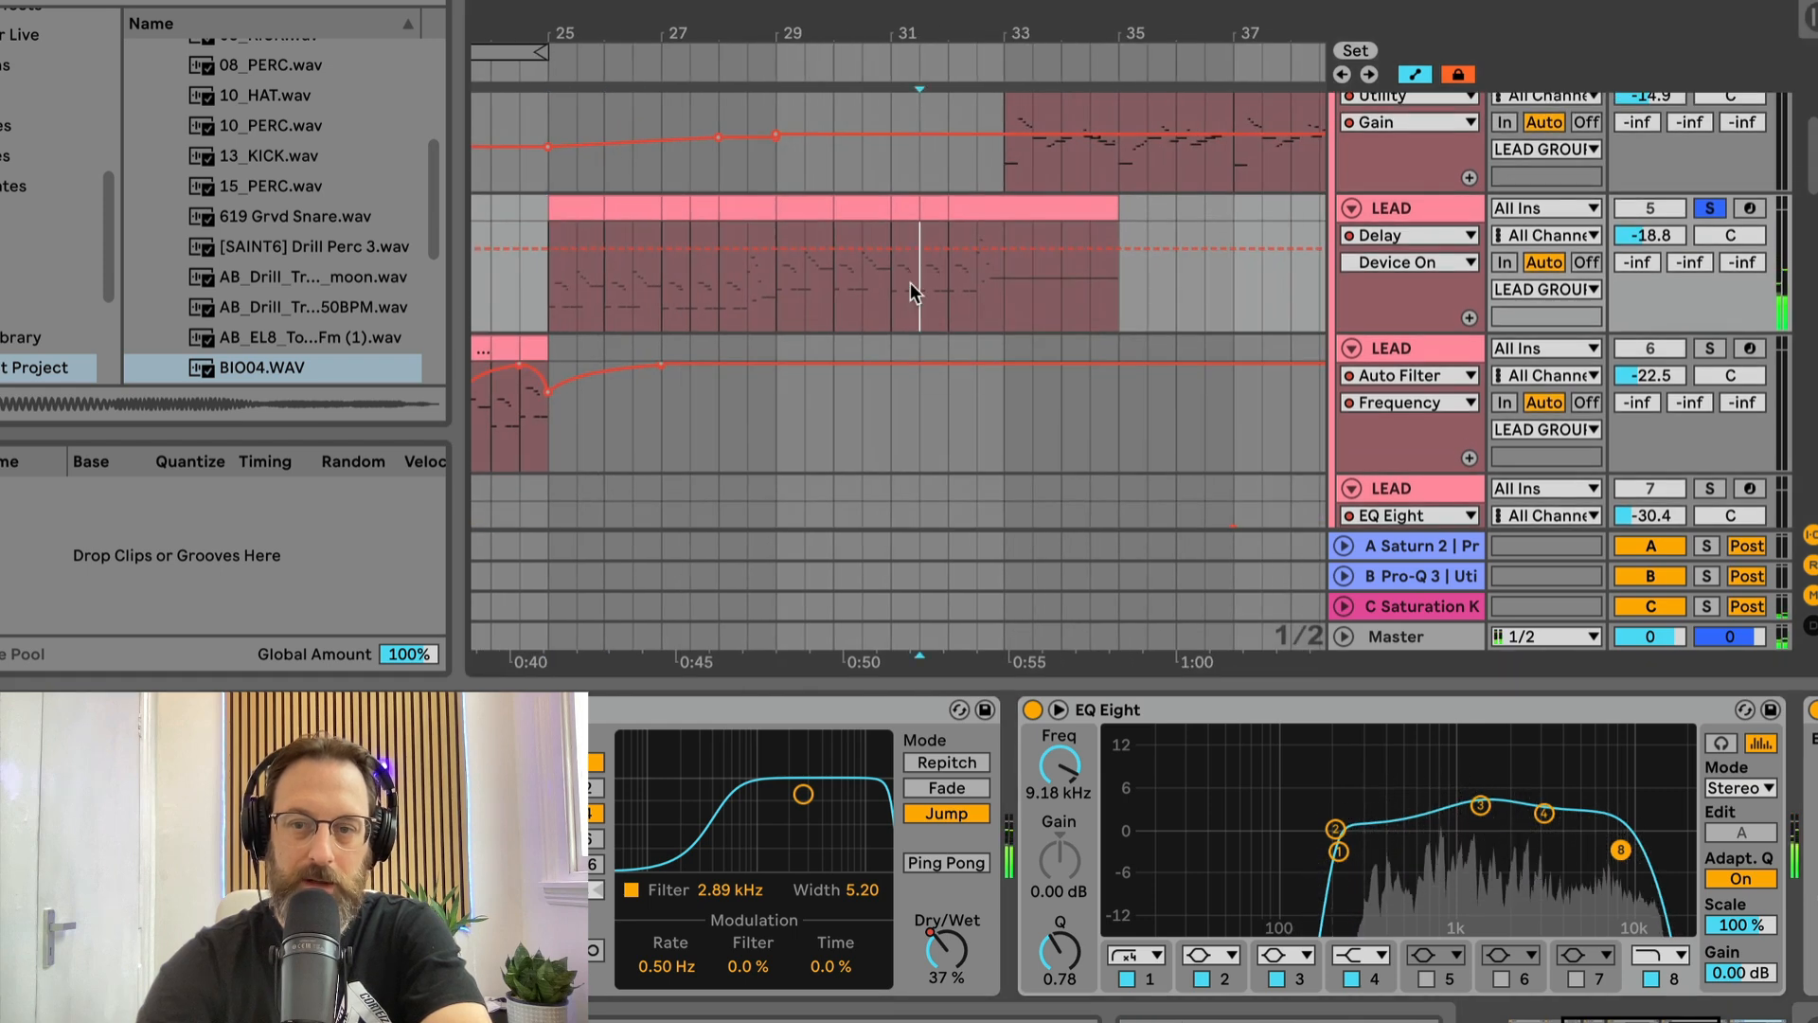
pyautogui.scroll(2, 1714, 185)
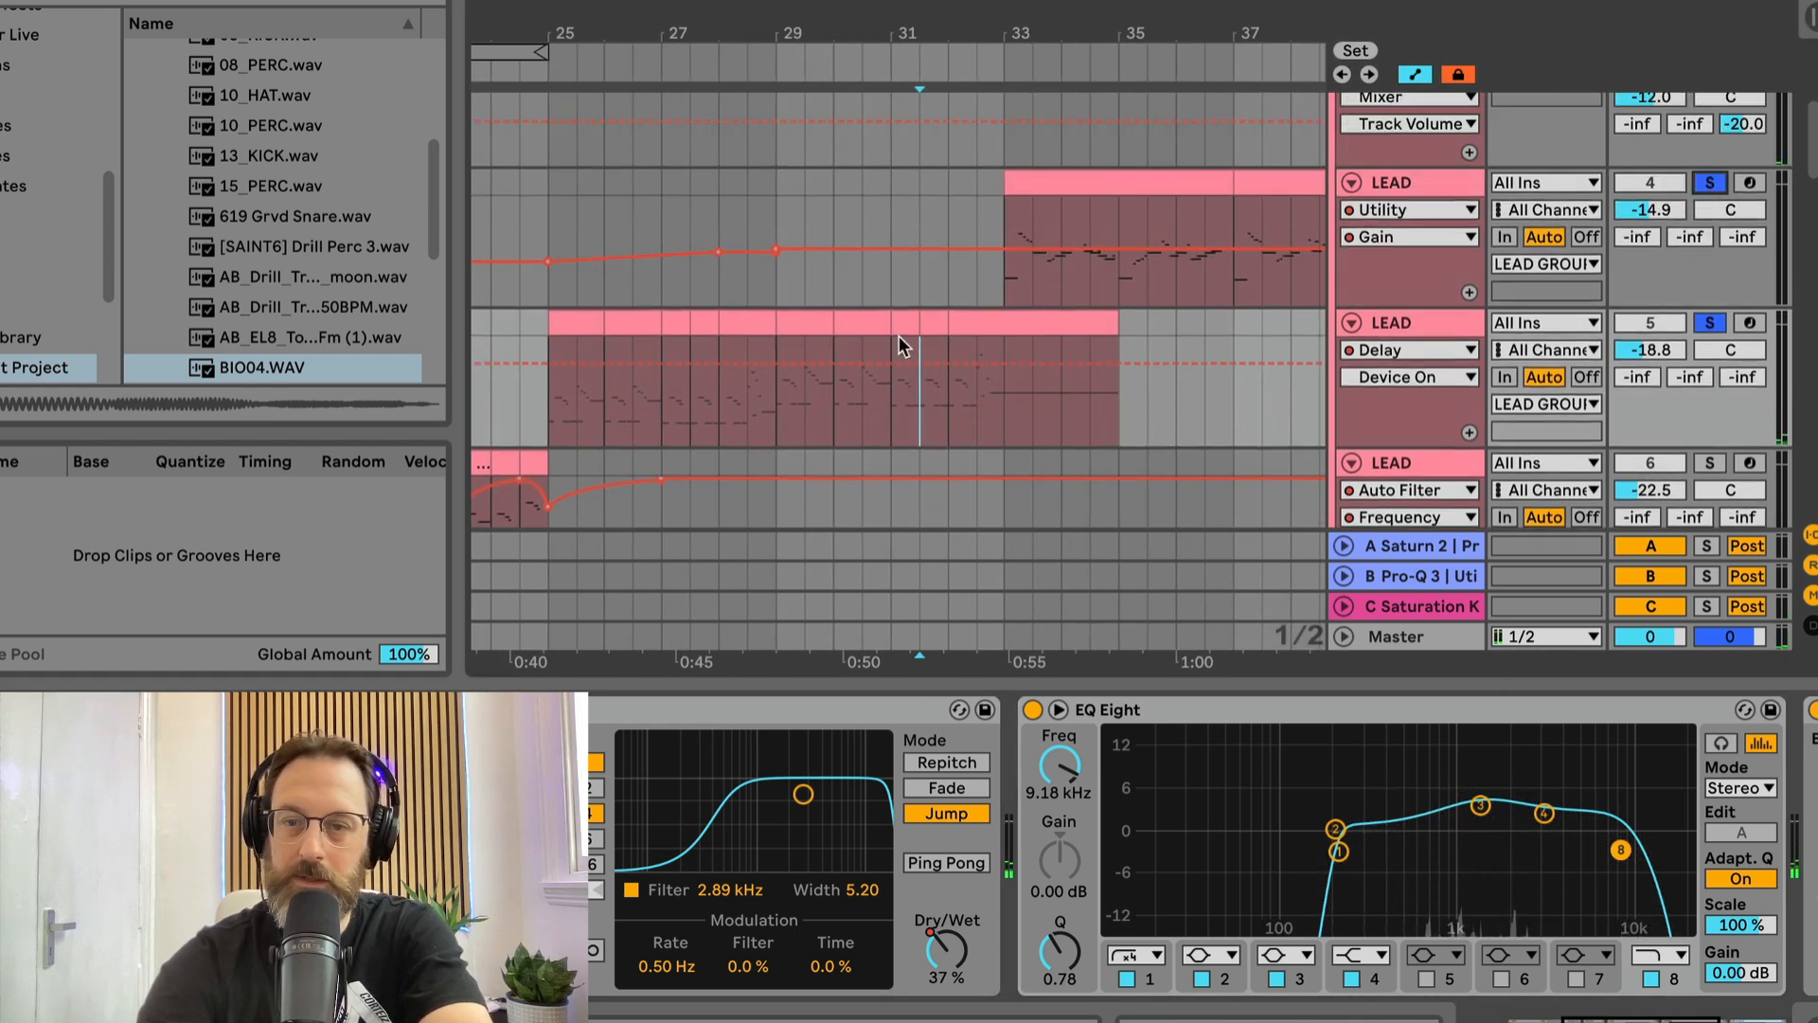
pyautogui.click(894, 395)
pyautogui.press('space')
# Step: Watch the channel 5 Auto Filter Frequency automation during playback, stop the song, and unsolo the channel 4 and 5 LEAD tracks
pyautogui.hscroll(8, 1222, 814)
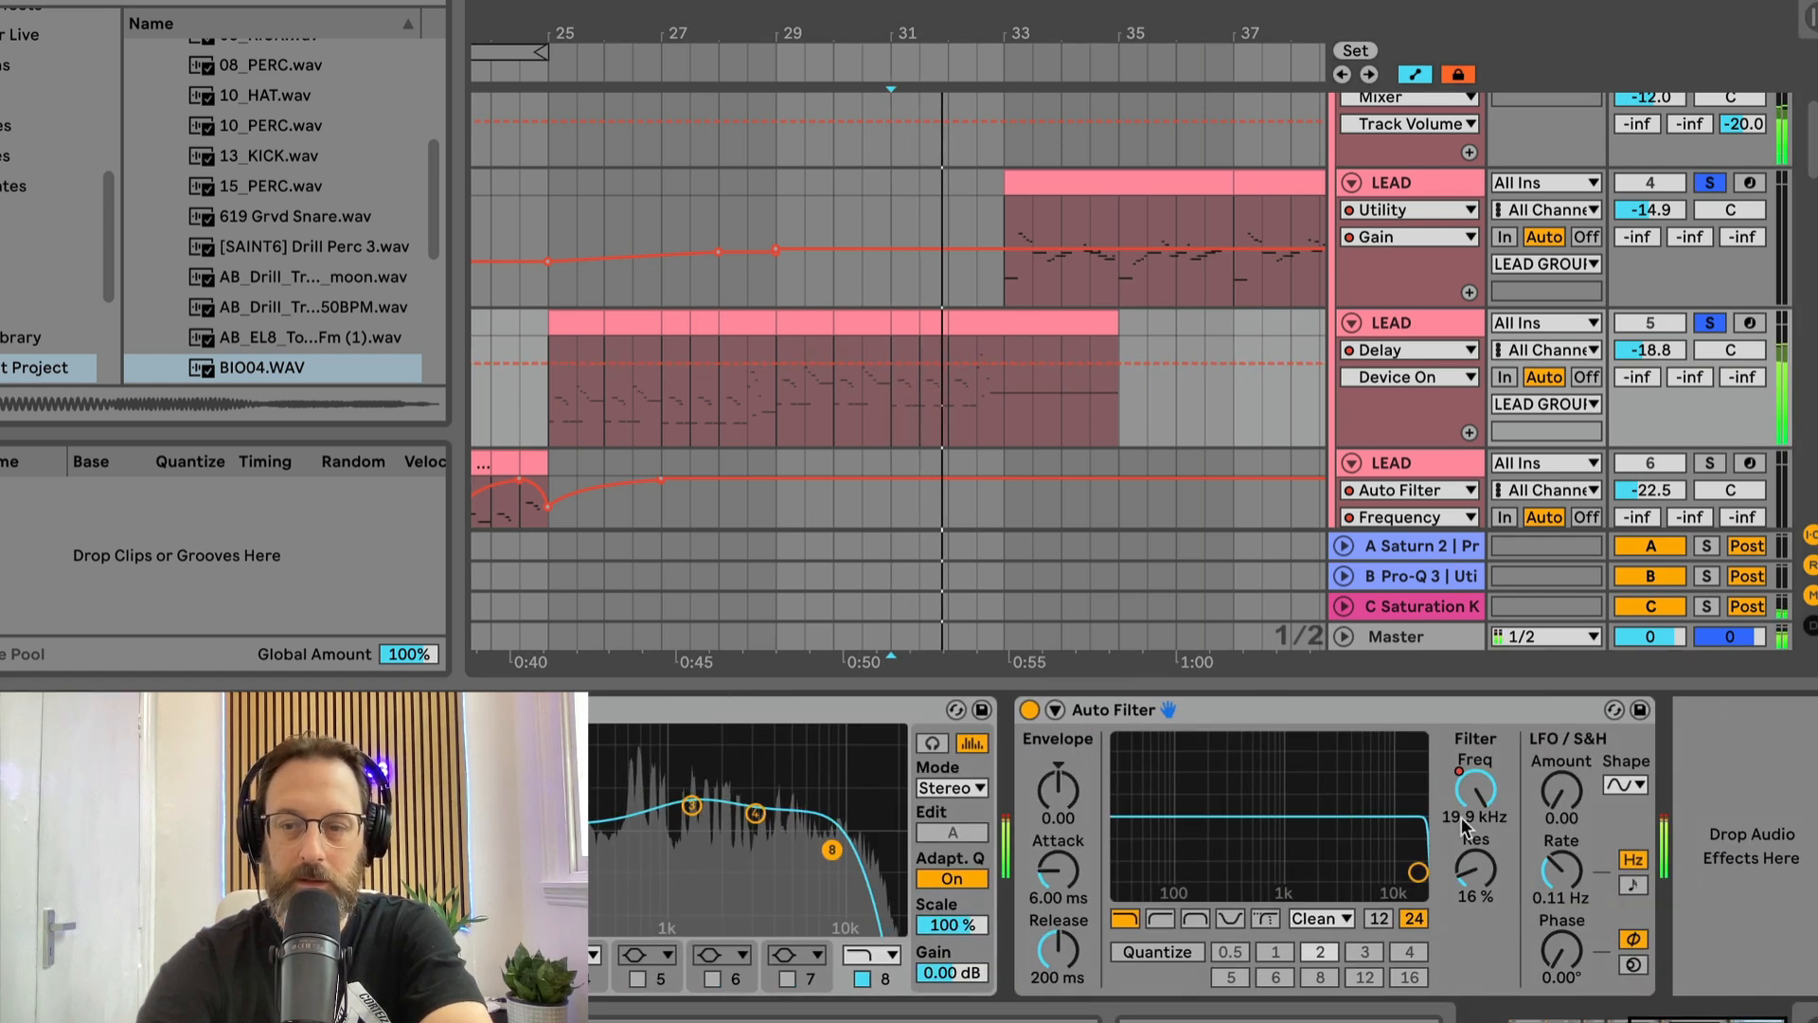
pyautogui.click(1464, 807)
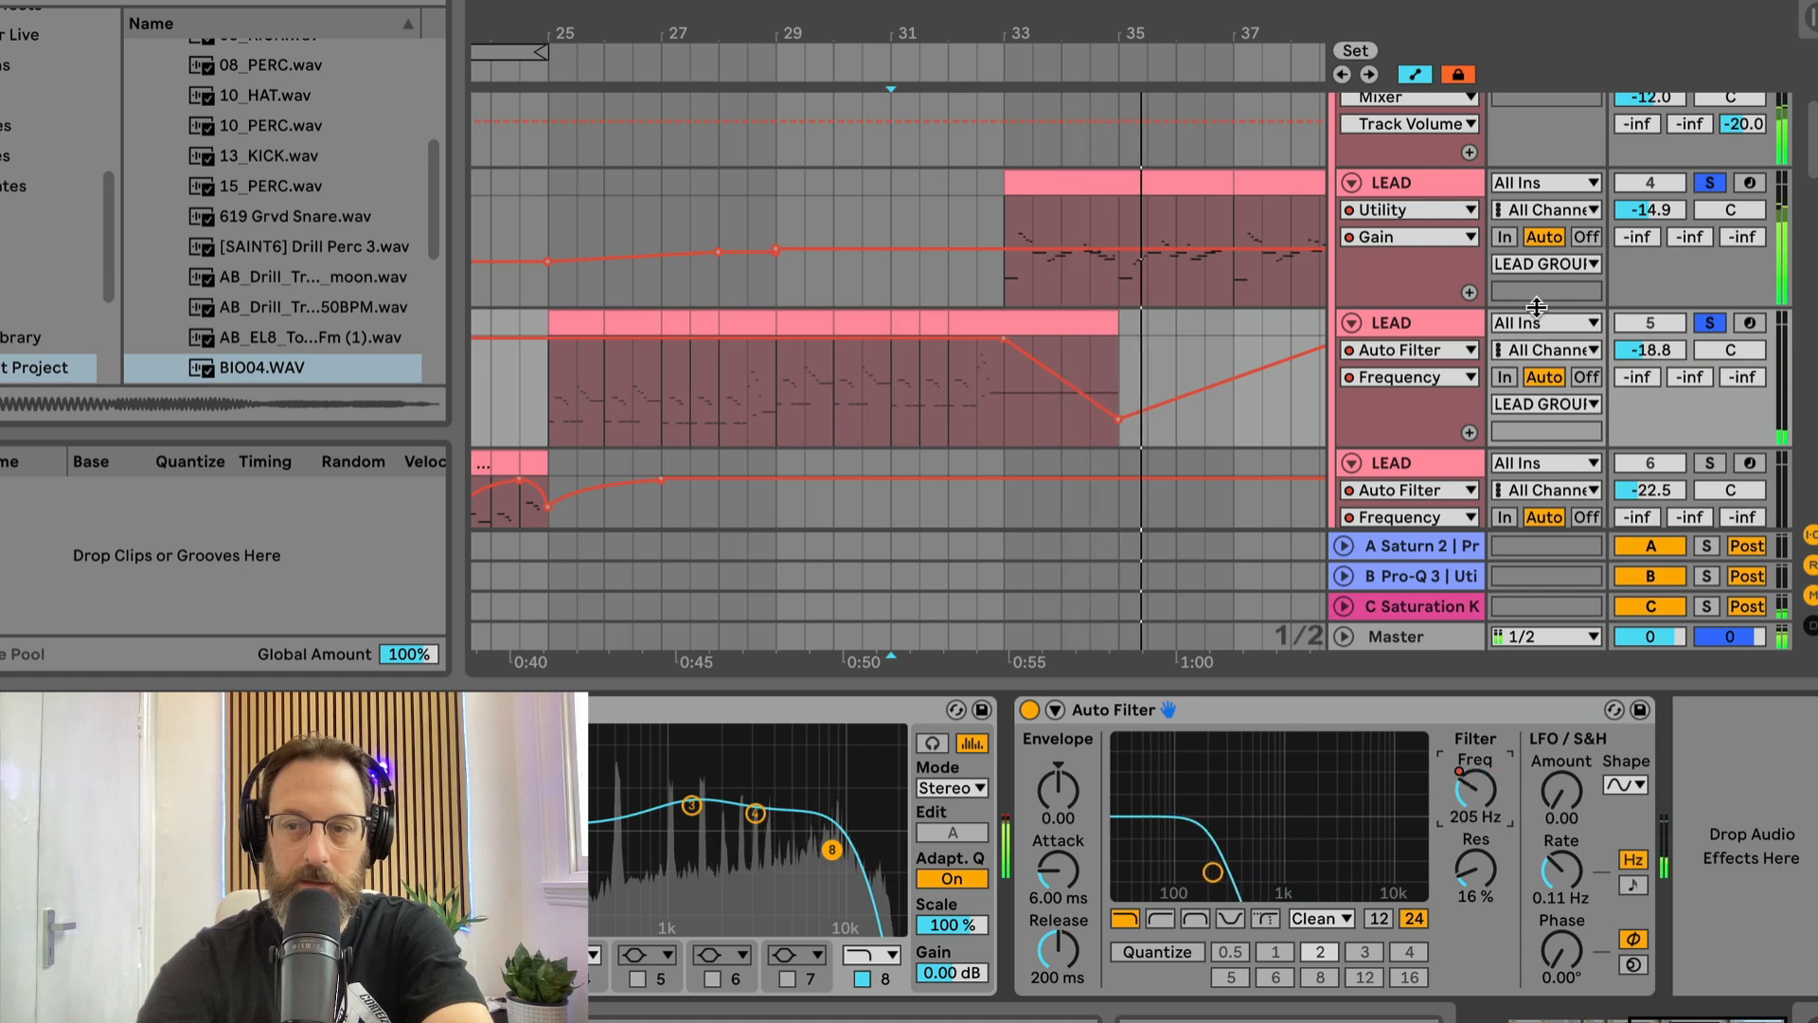
pyautogui.press('space')
pyautogui.click(1711, 323)
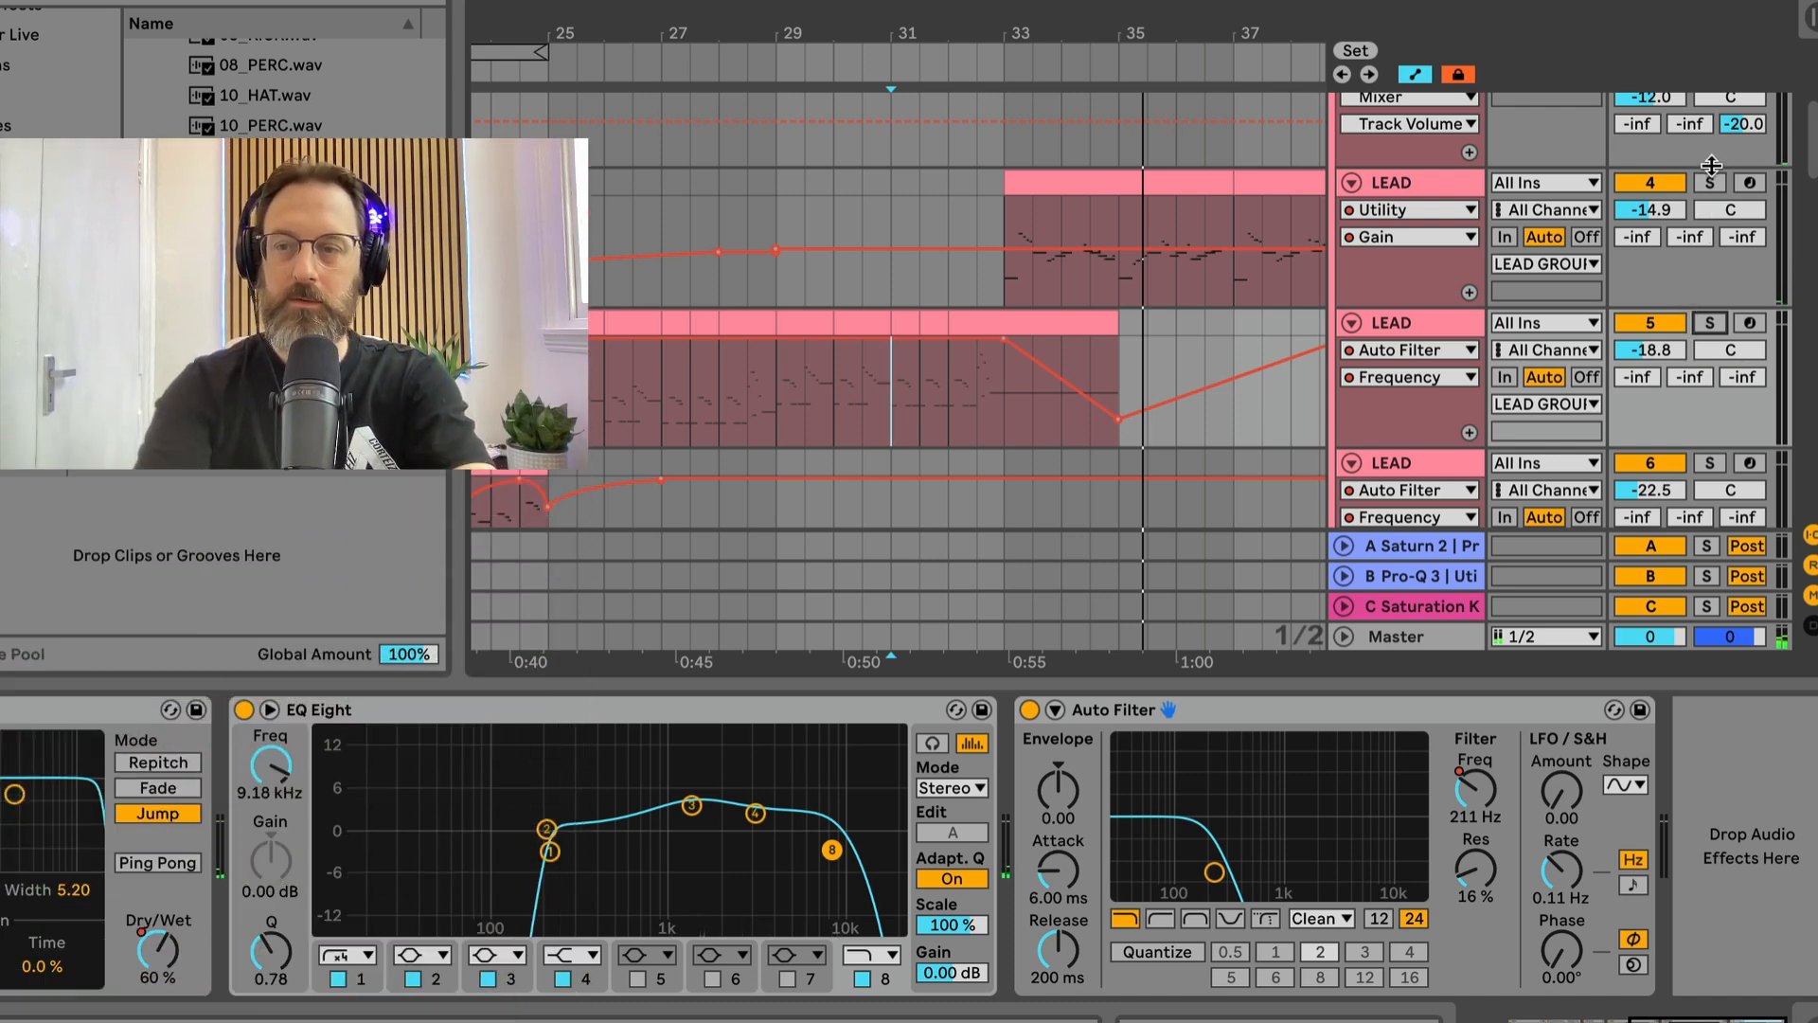
# Step: Solo the channel 4 LEAD and play its clip from bar 33 while viewing its device chain
pyautogui.click(1710, 180)
pyautogui.click(1066, 186)
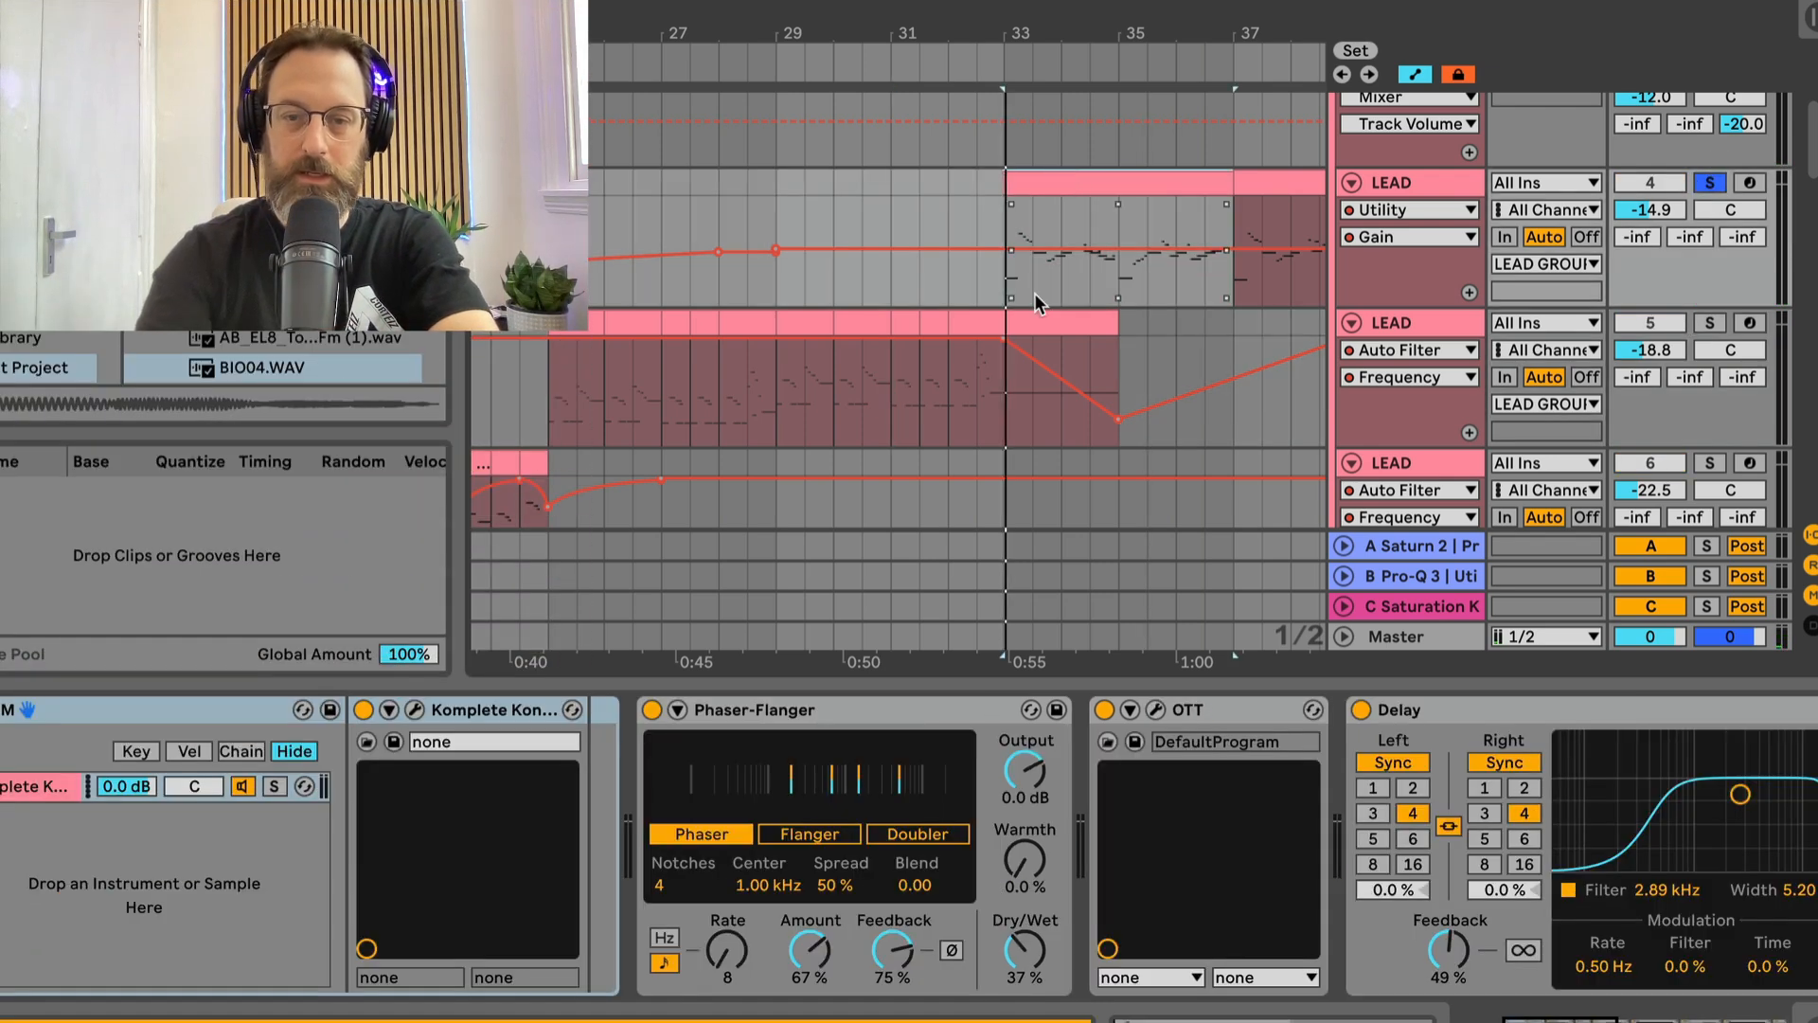
pyautogui.press('space')
pyautogui.scroll(-3, 905, 798)
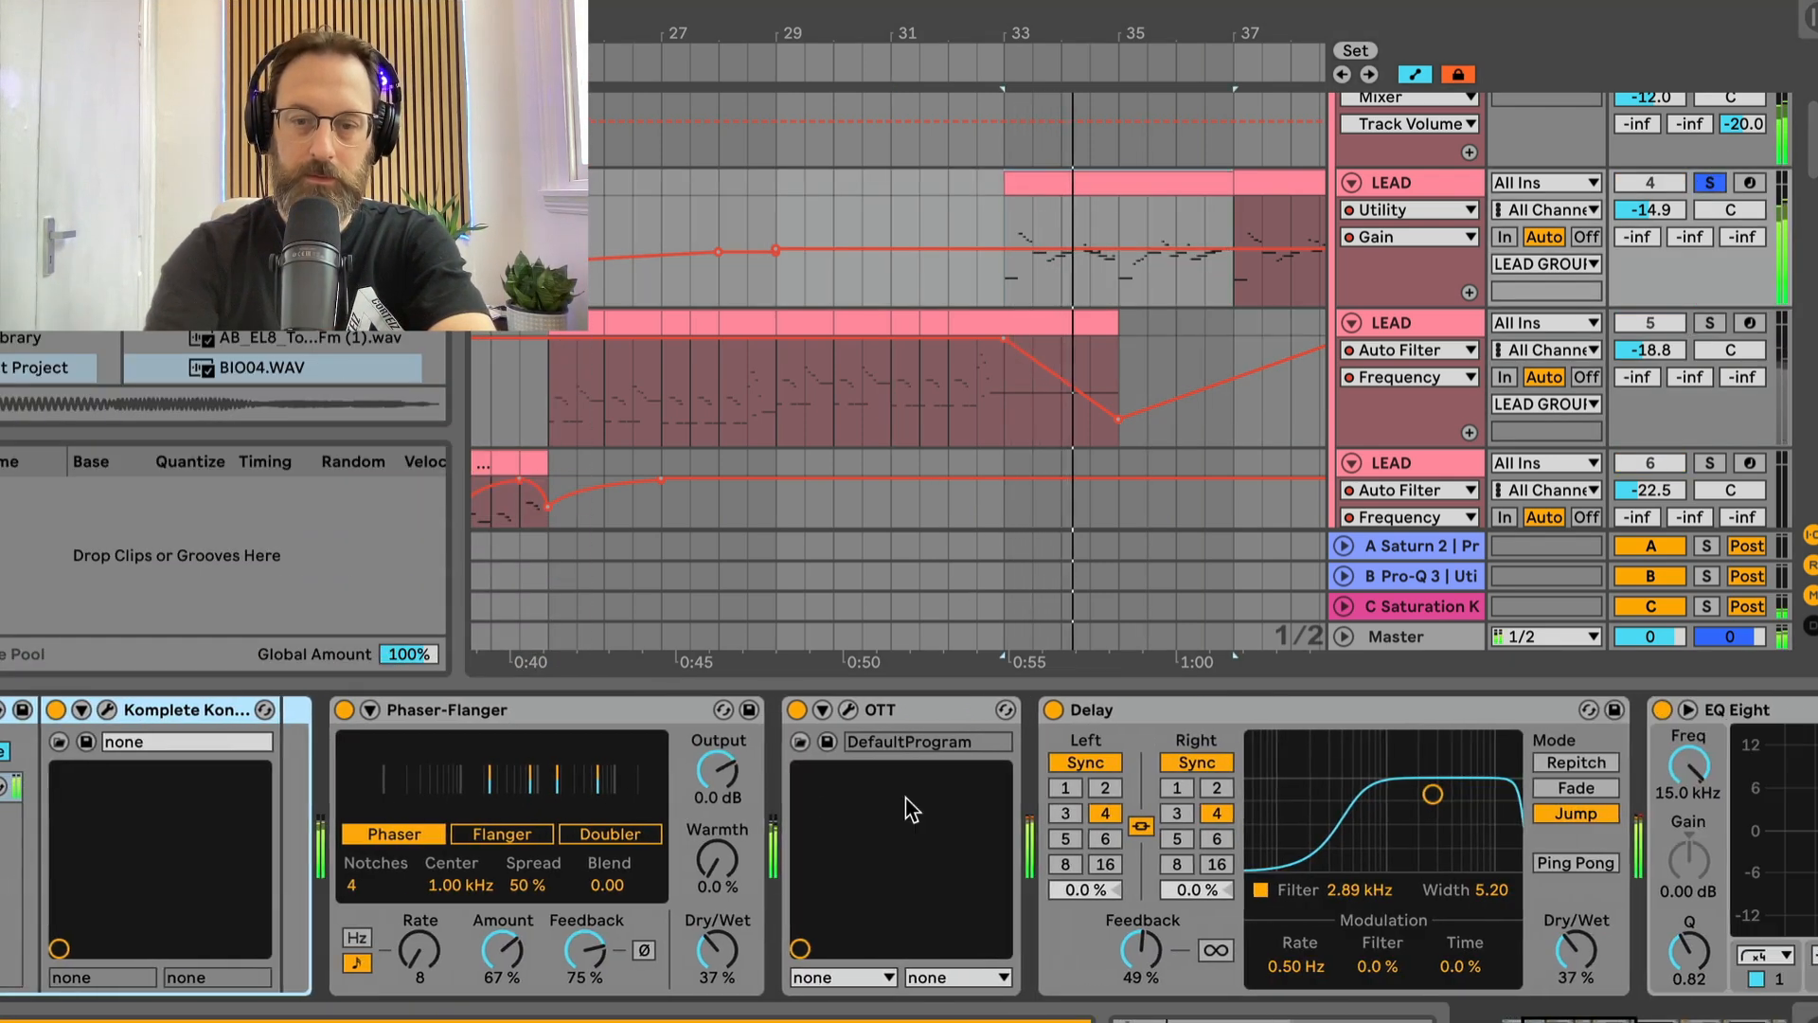
pyautogui.scroll(-1, 905, 797)
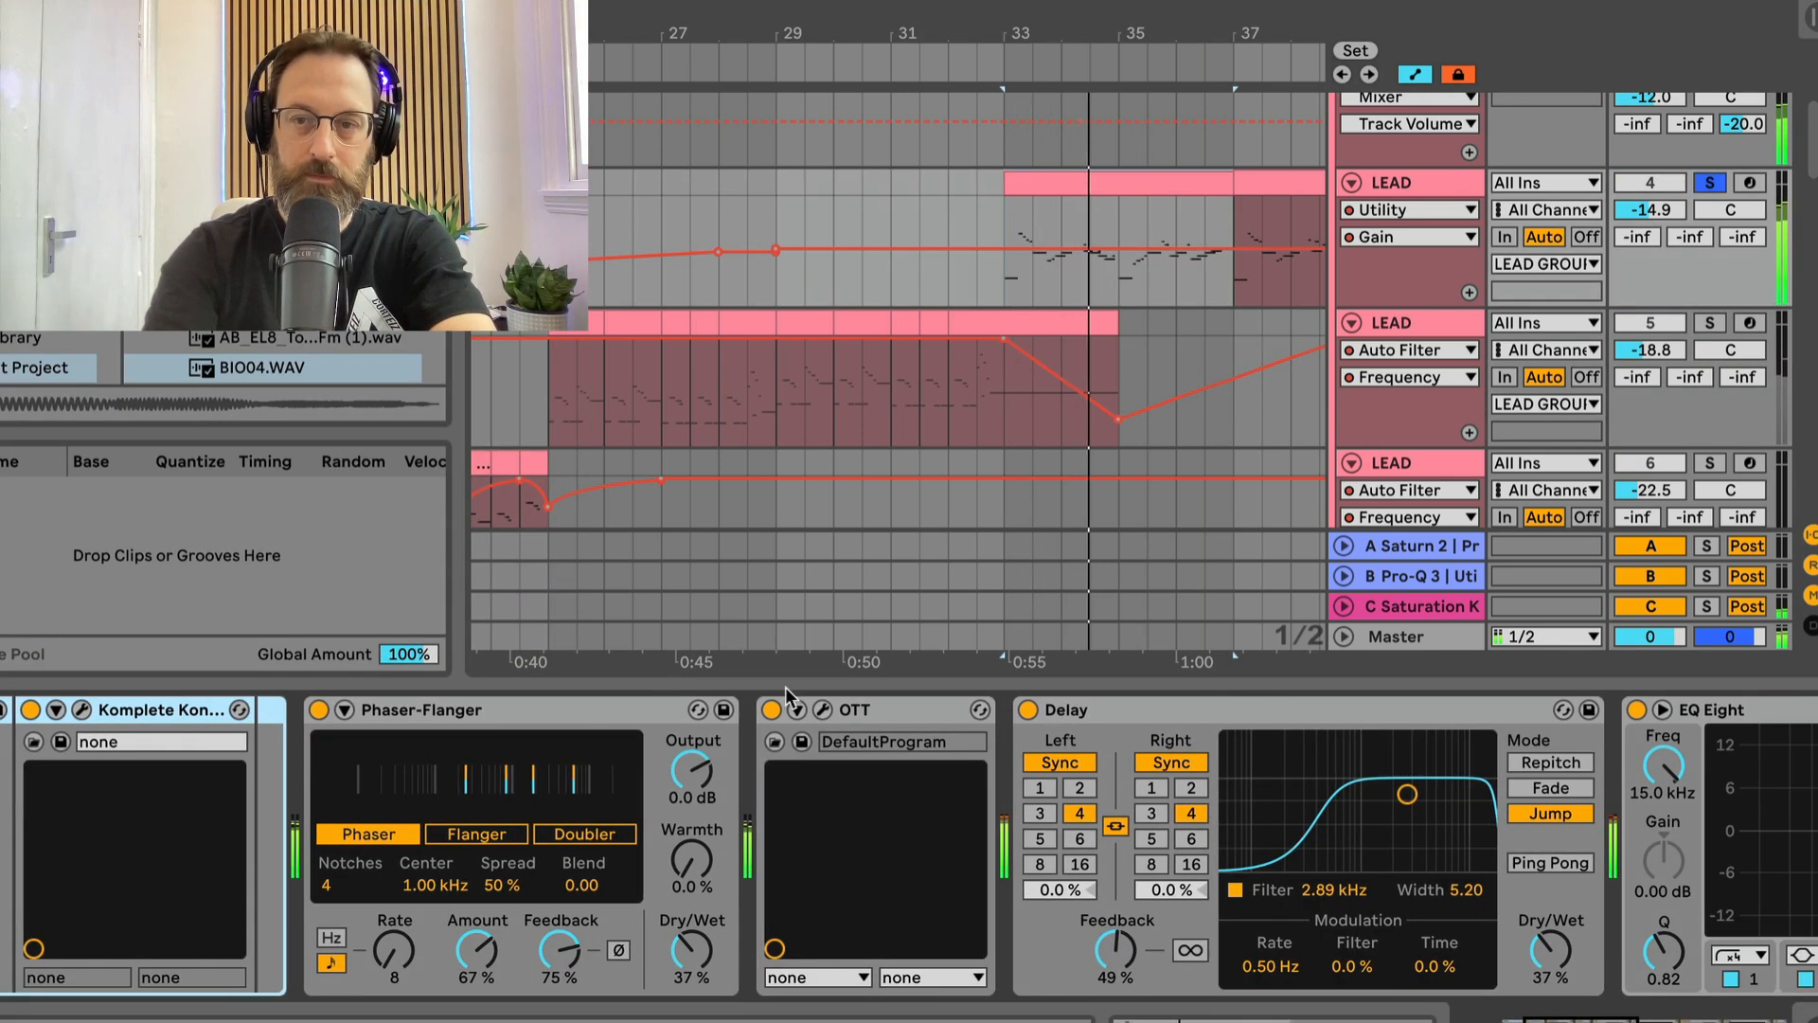
# Step: Bypass the channel 4 LEAD's Phaser-Flanger and examine its EQ Eight, Compressor and Utility devices during playback
pyautogui.click(318, 710)
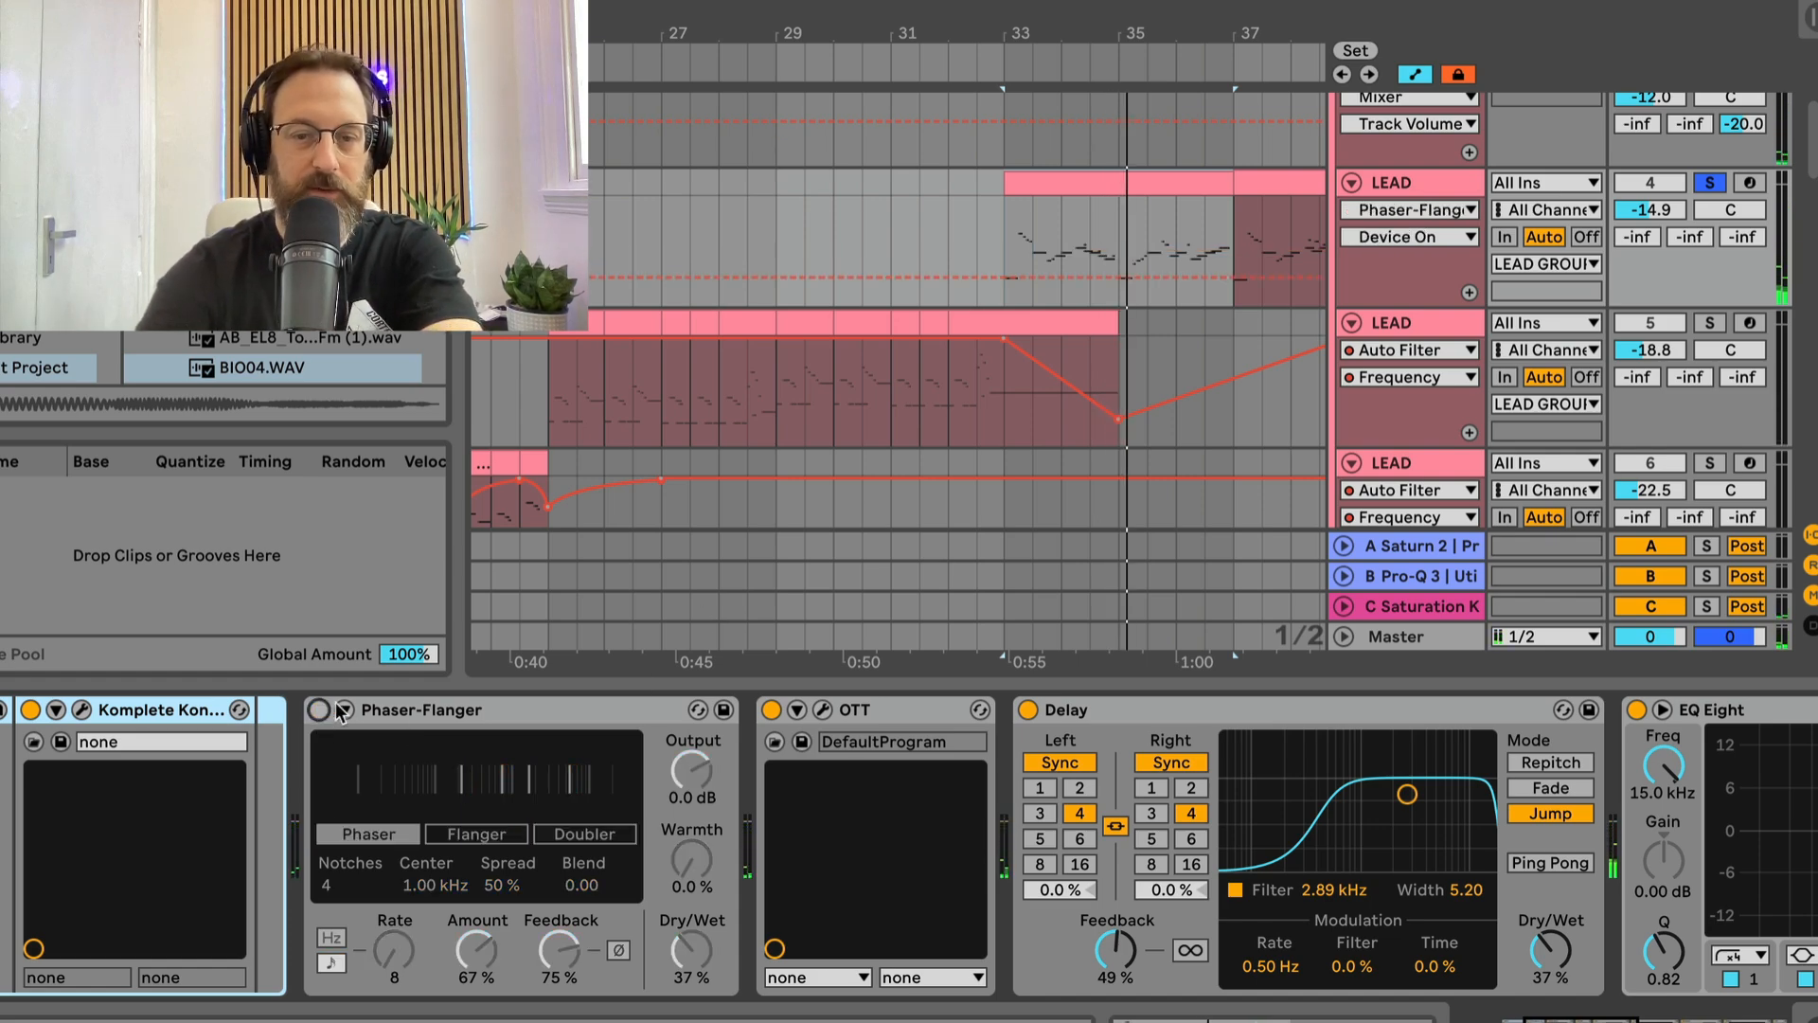
pyautogui.scroll(-12, 844, 858)
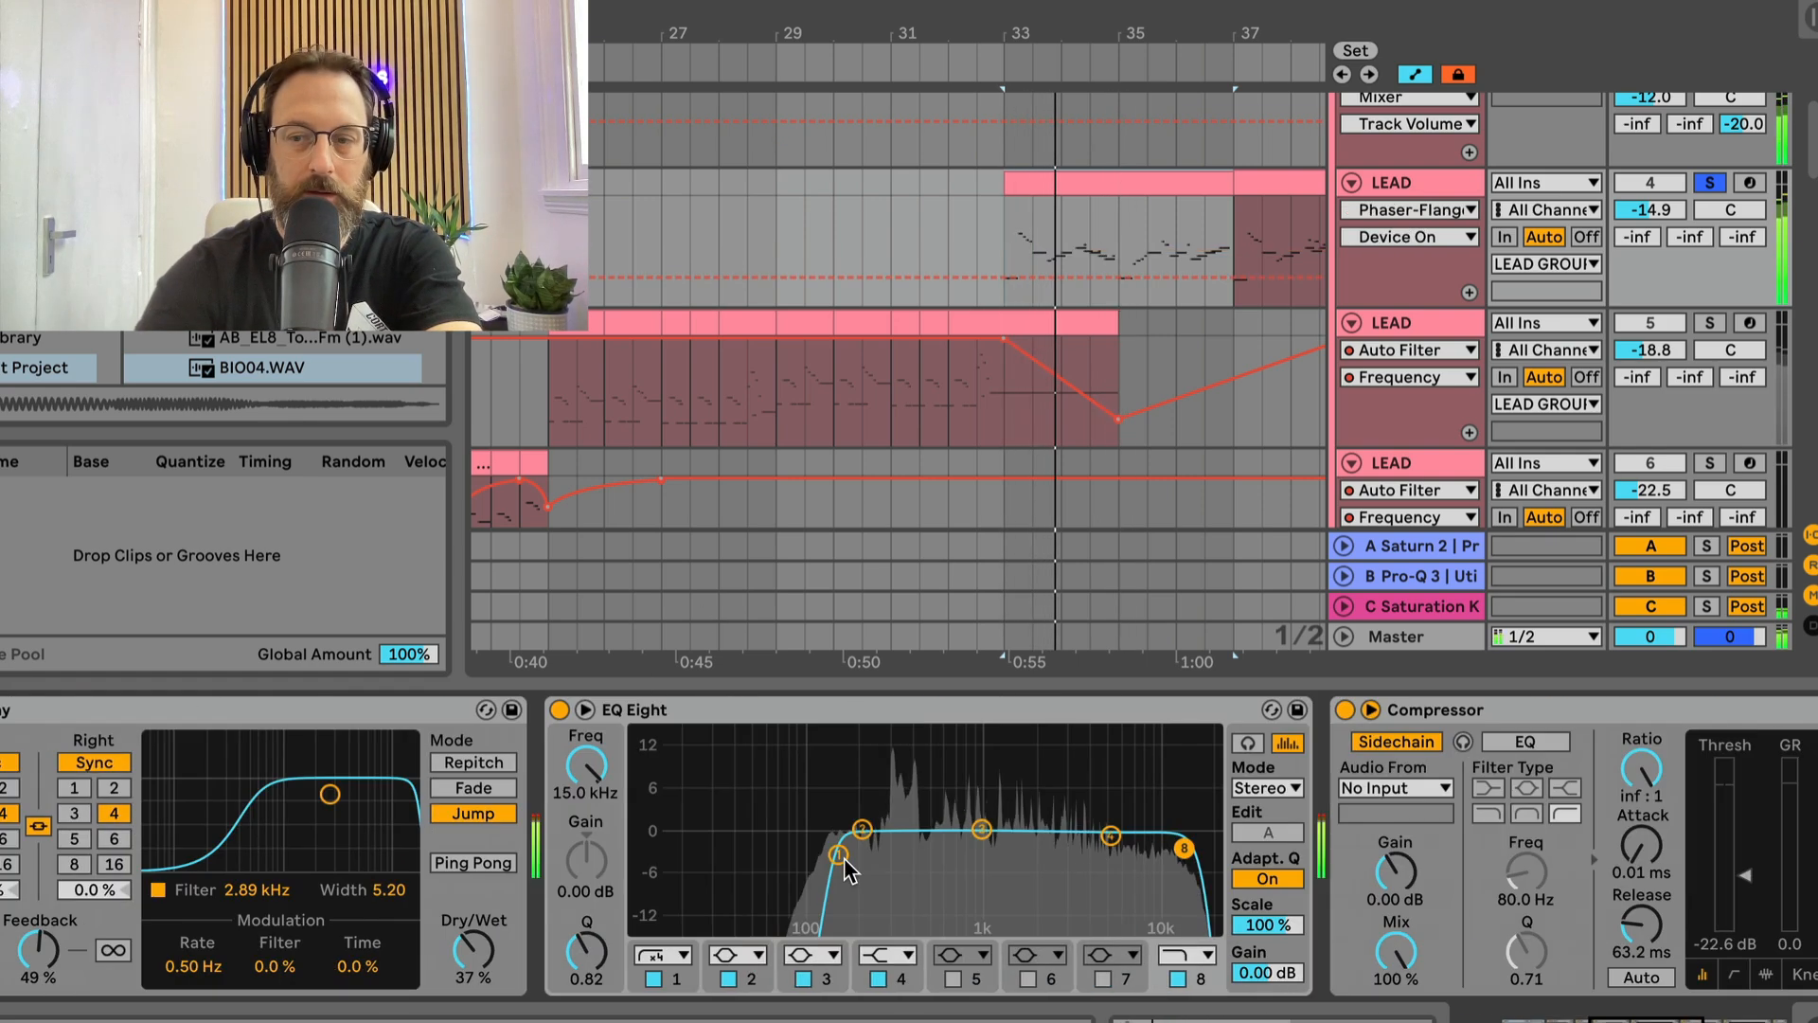
pyautogui.scroll(-12, 844, 858)
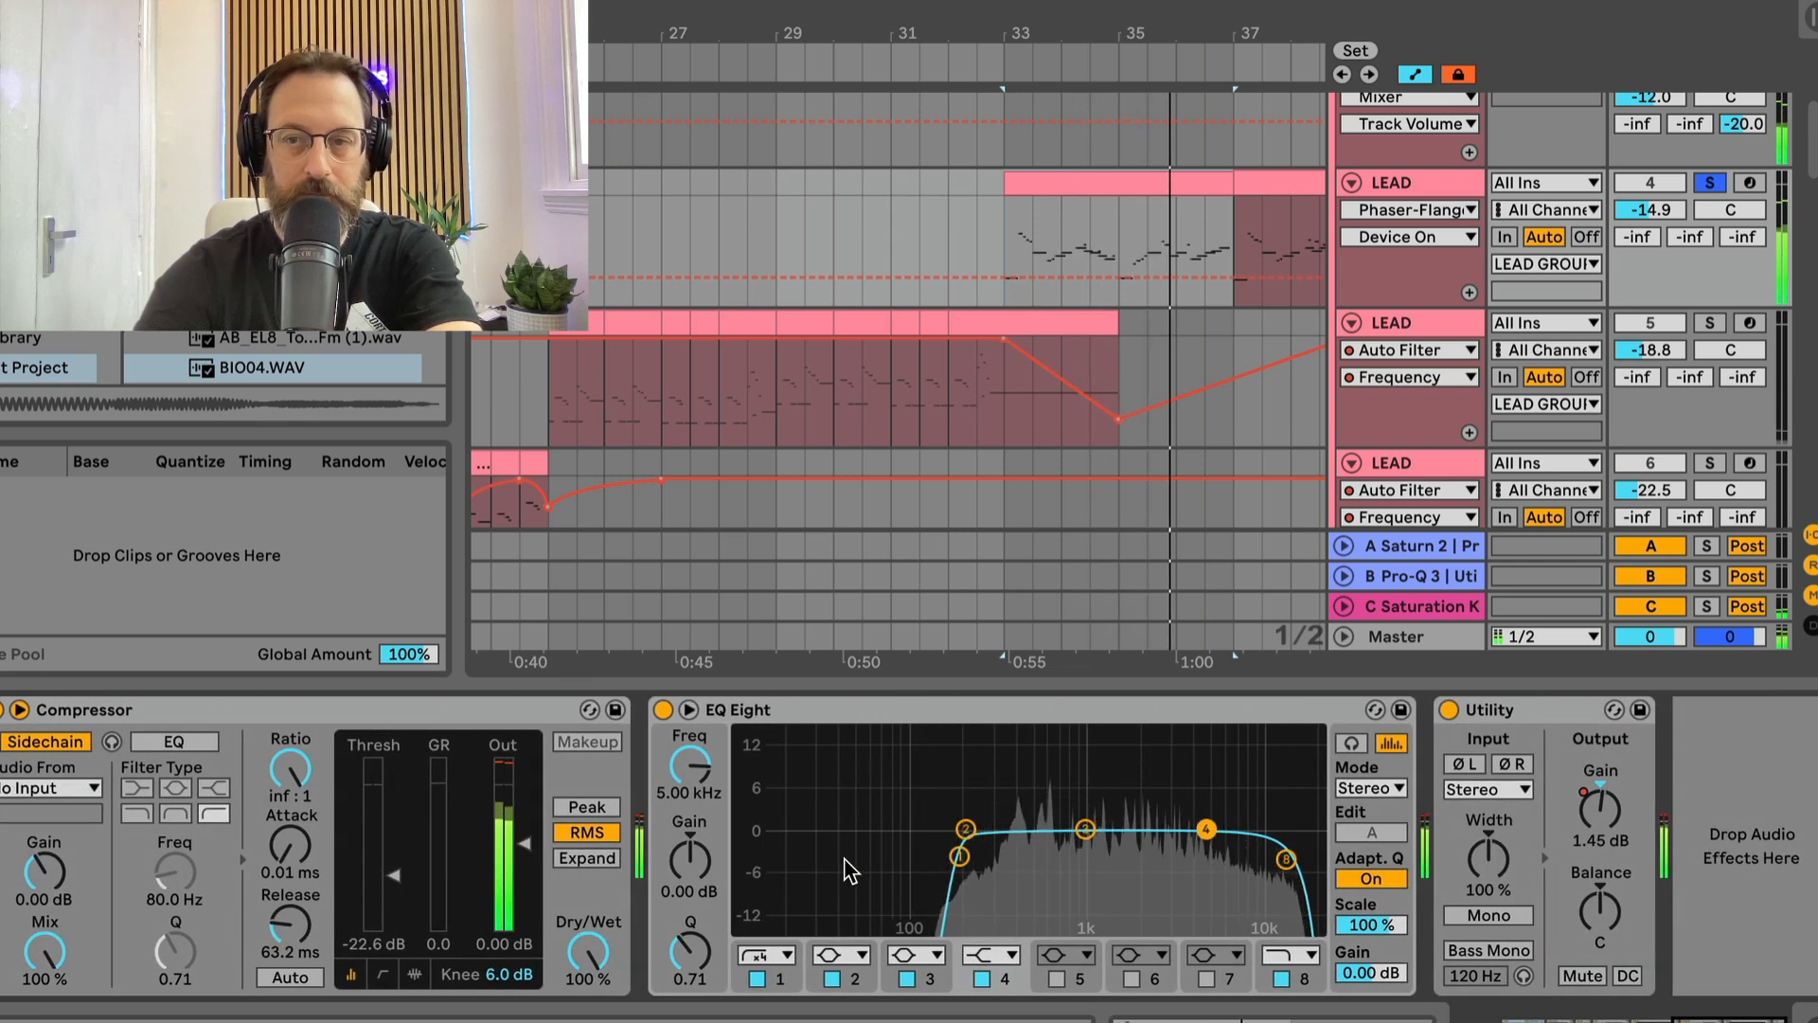
# Step: Play the channel 4 LEAD's clip near bar 9 and its clip at bar 33 to compare them
pyautogui.press('-')
pyautogui.press('-')
pyautogui.press('-')
pyautogui.press('-')
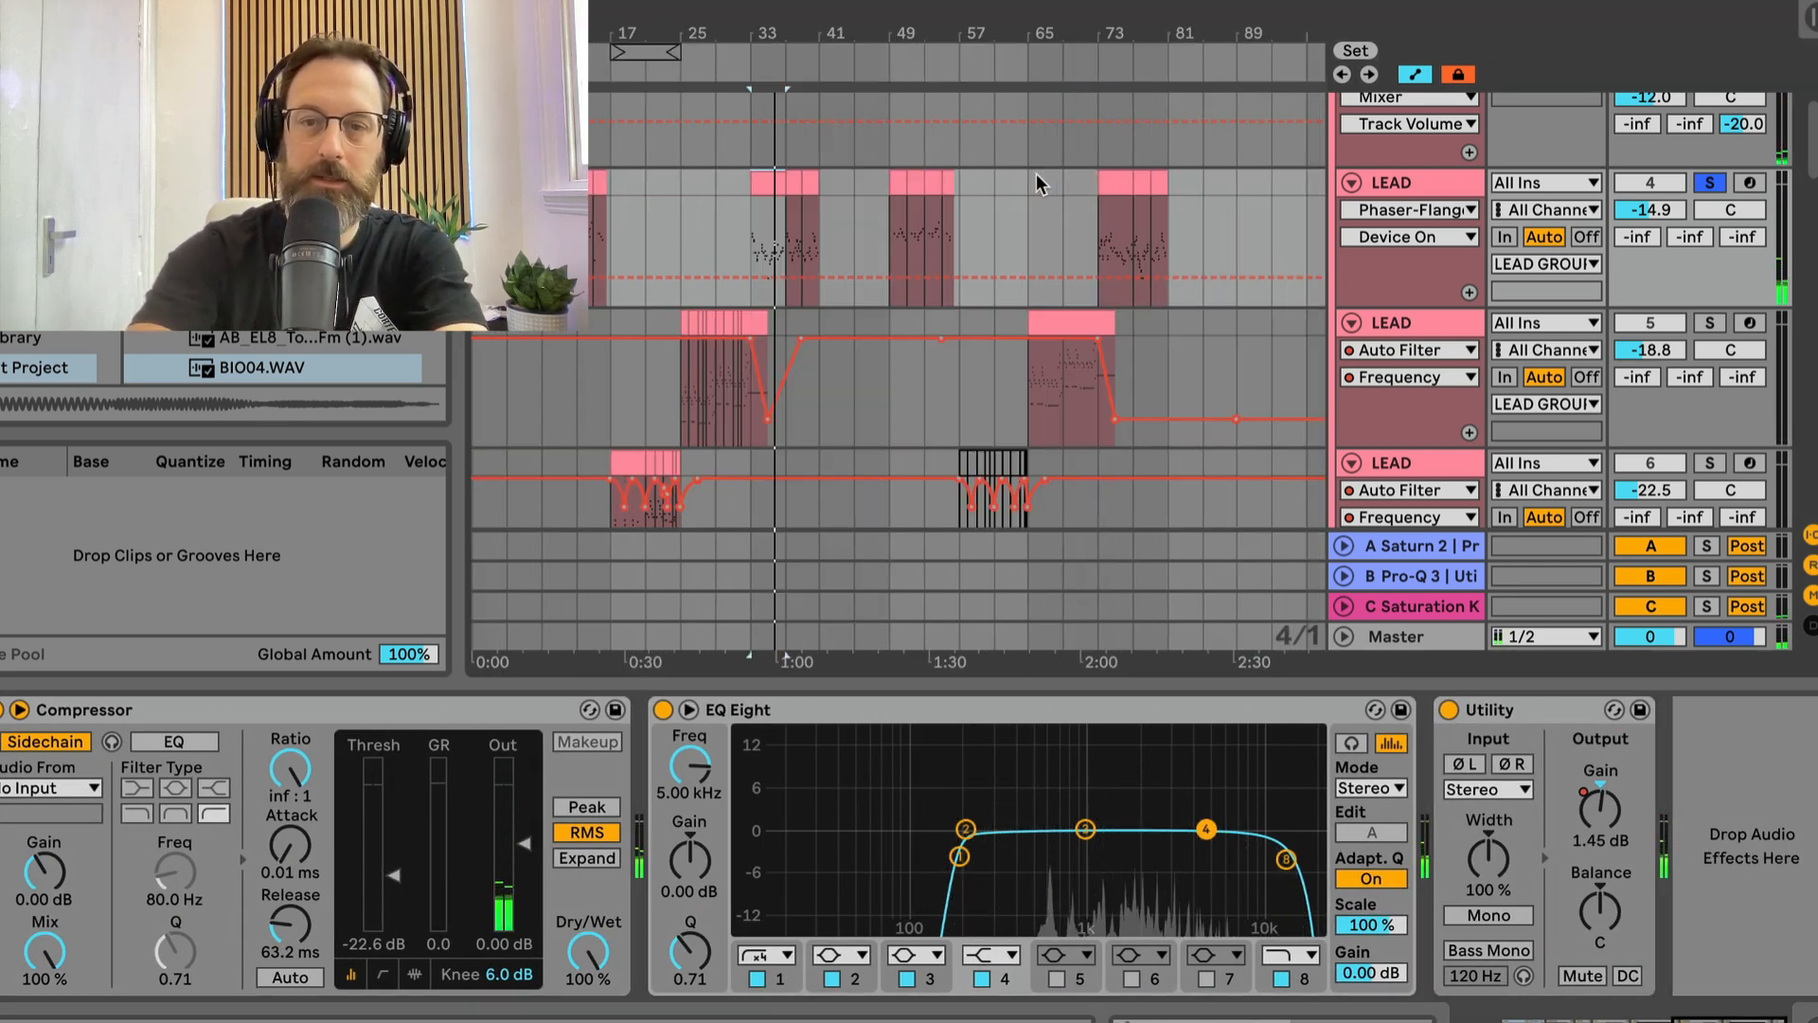
pyautogui.click(550, 183)
pyautogui.press('space')
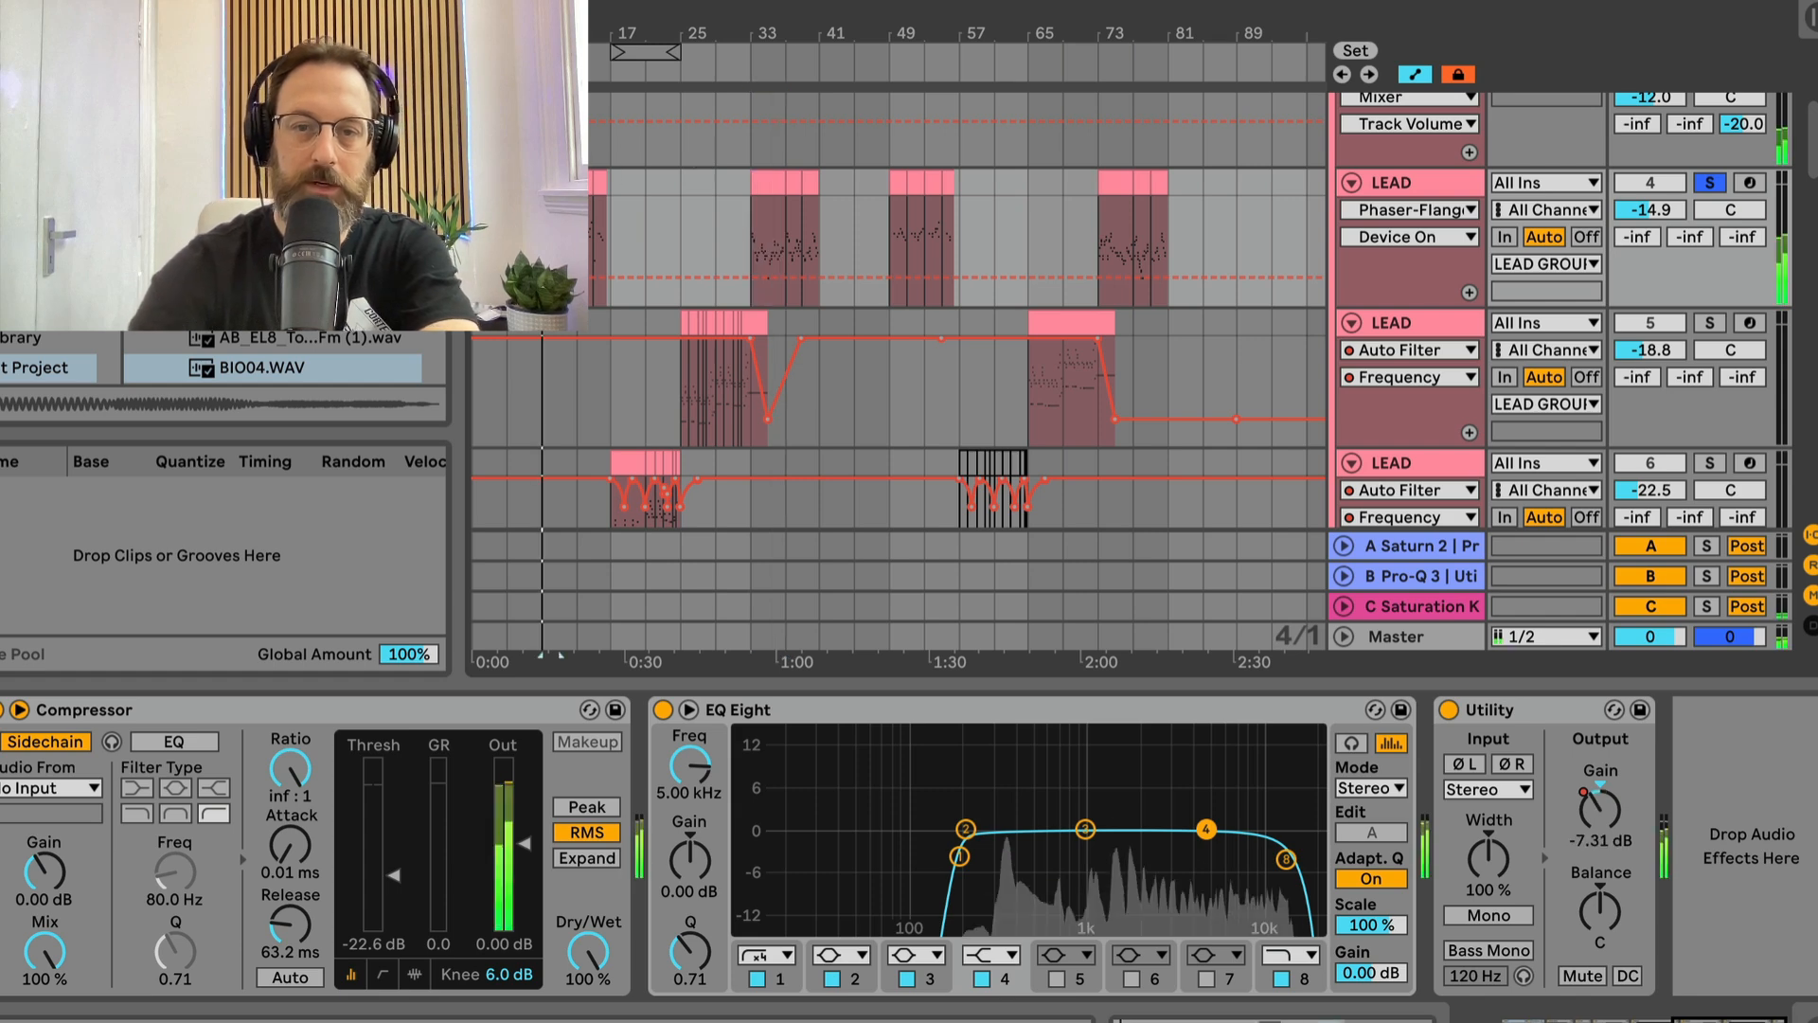
pyautogui.click(760, 186)
pyautogui.press('space')
pyautogui.press('space')
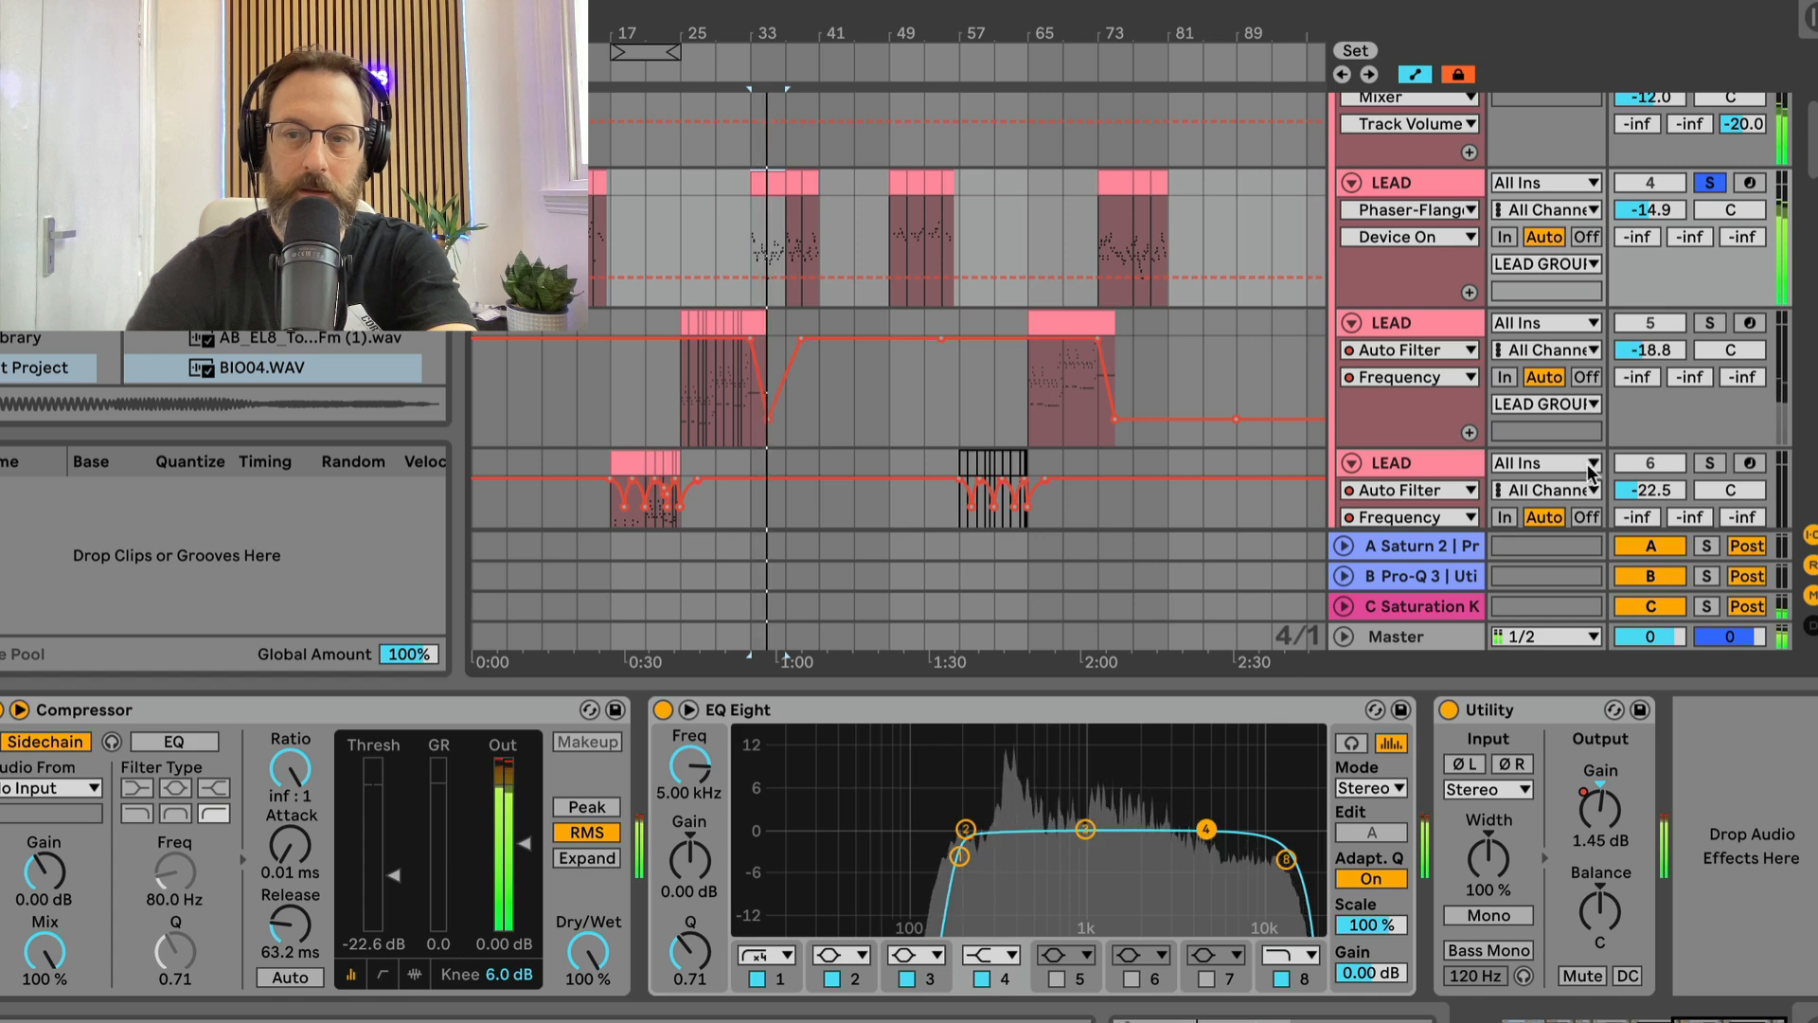
# Step: Show the channel 4 LEAD's Utility Gain automation and compare the levels of the bar 9 and bar 33 clips during playback
pyautogui.click(1418, 212)
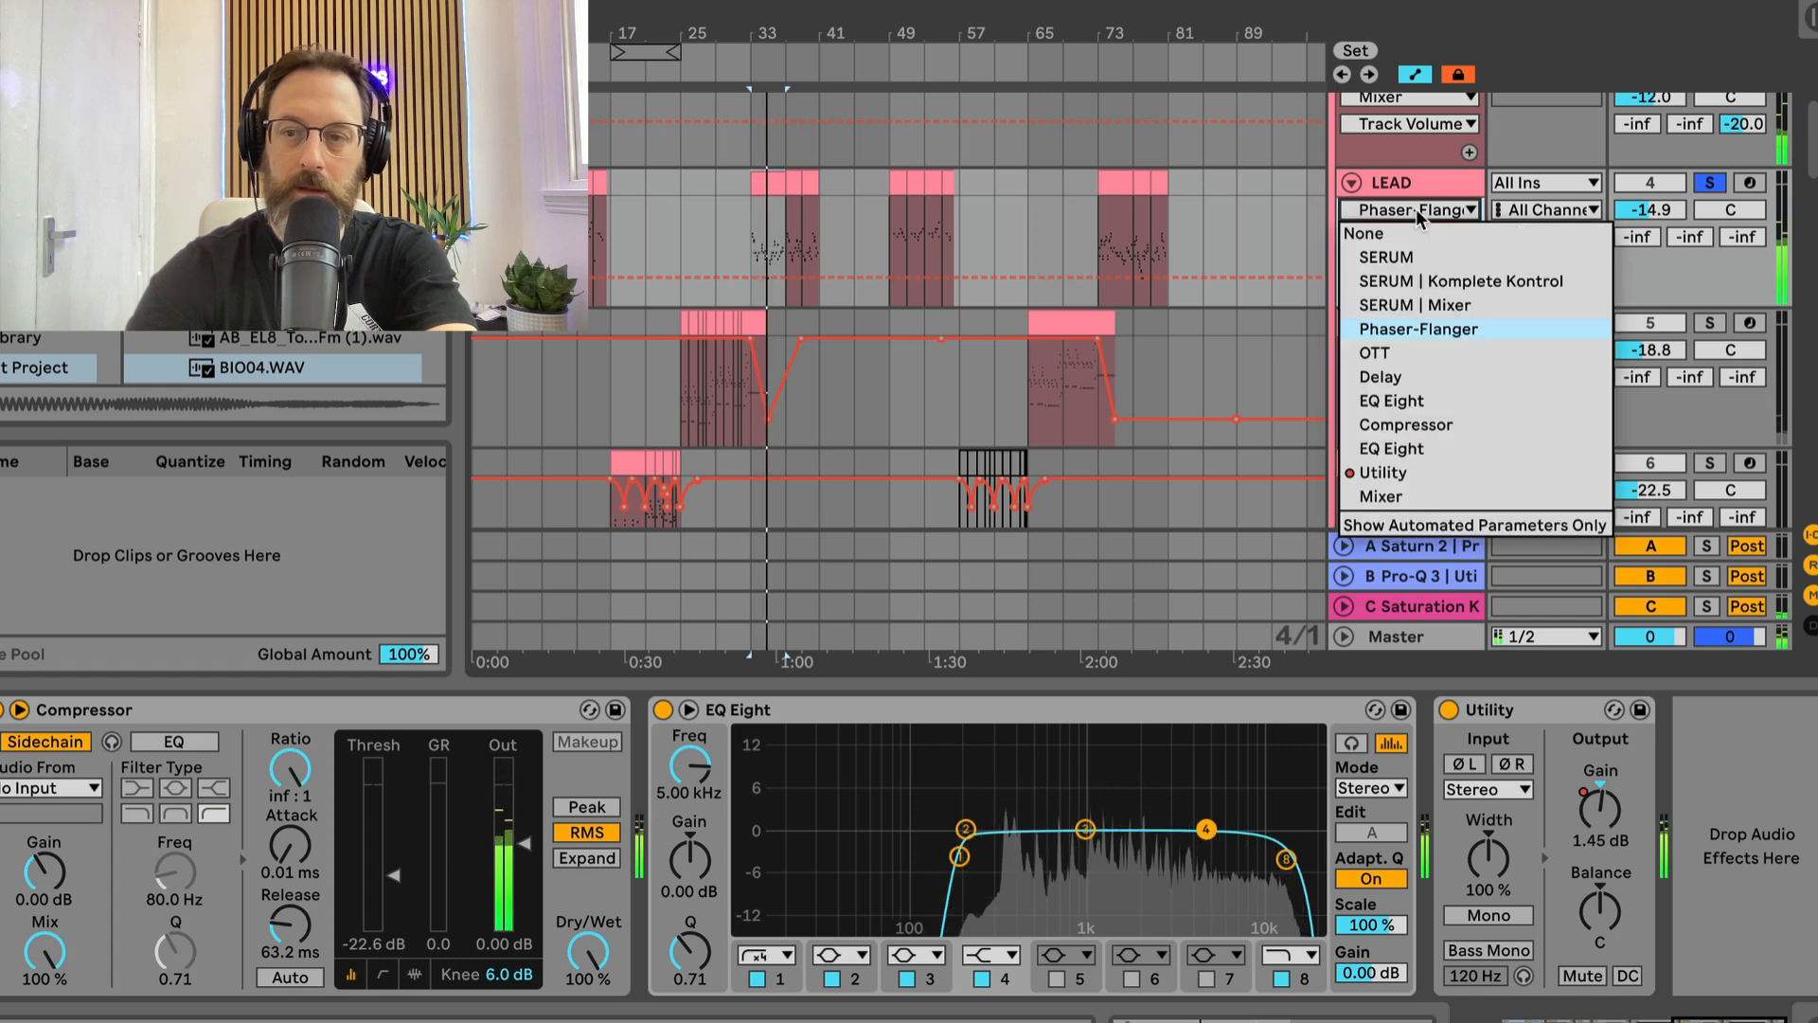
pyautogui.click(1384, 474)
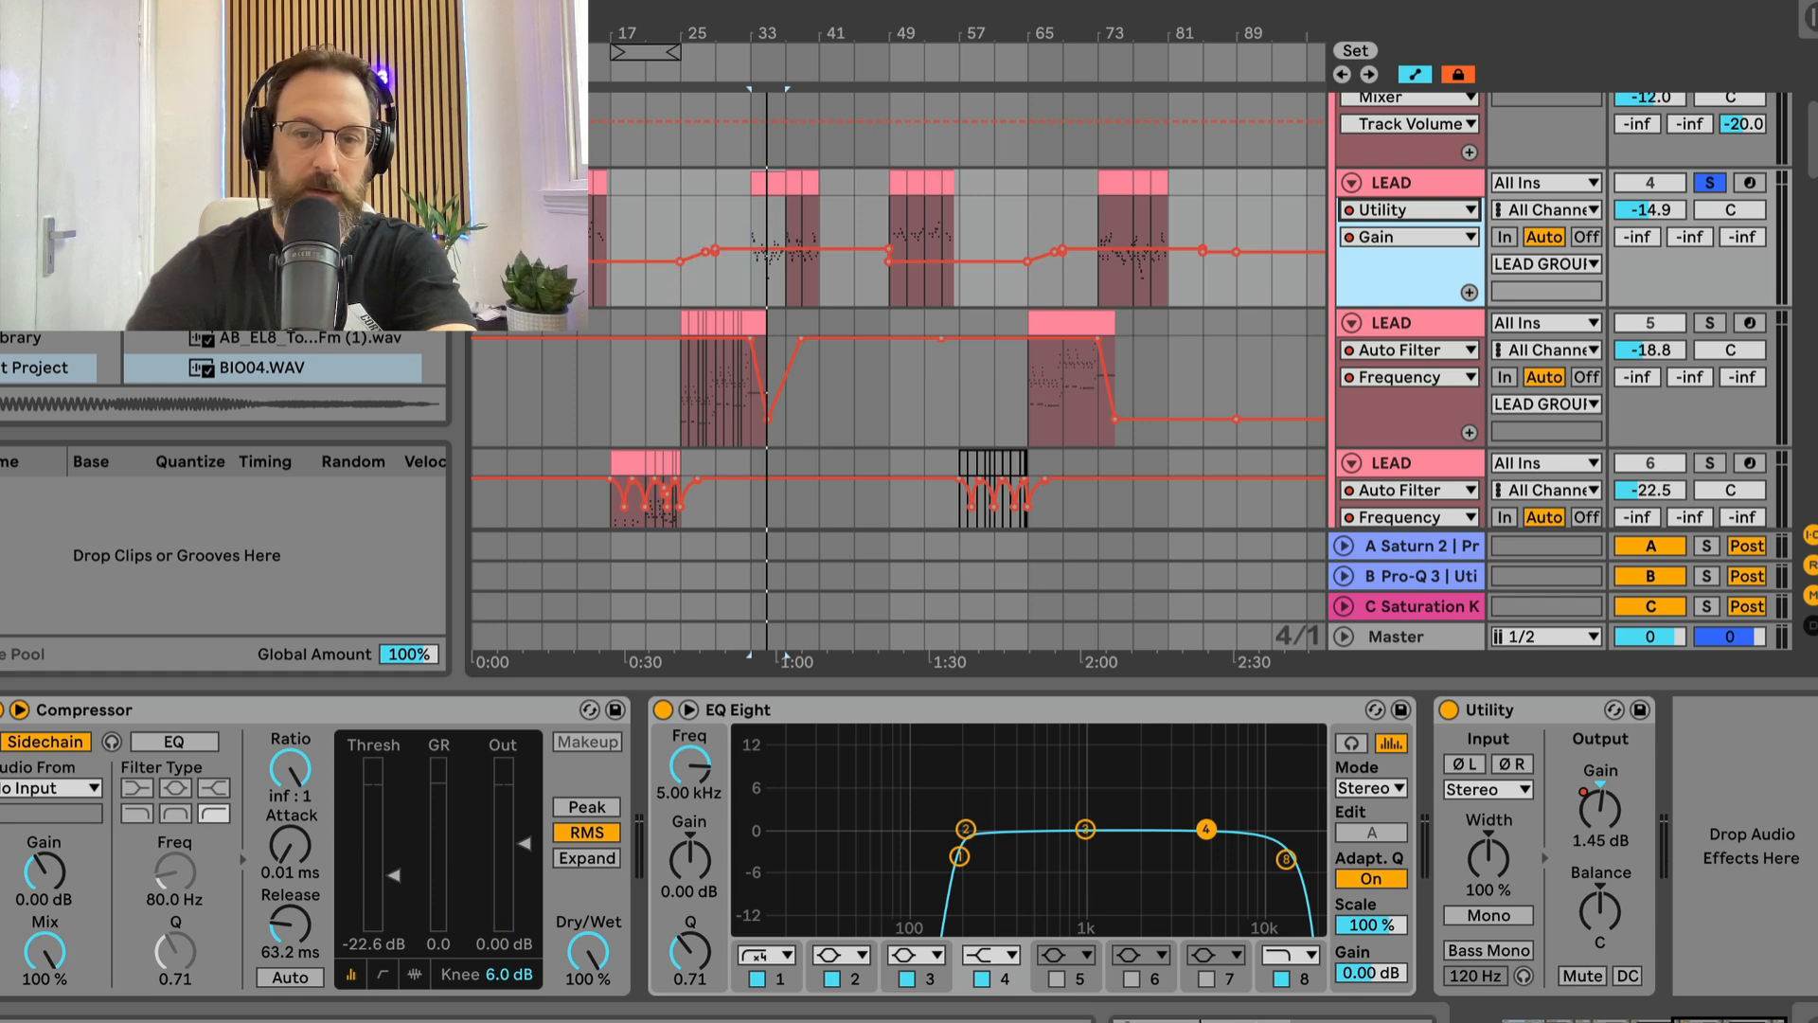
pyautogui.click(550, 183)
pyautogui.press('space')
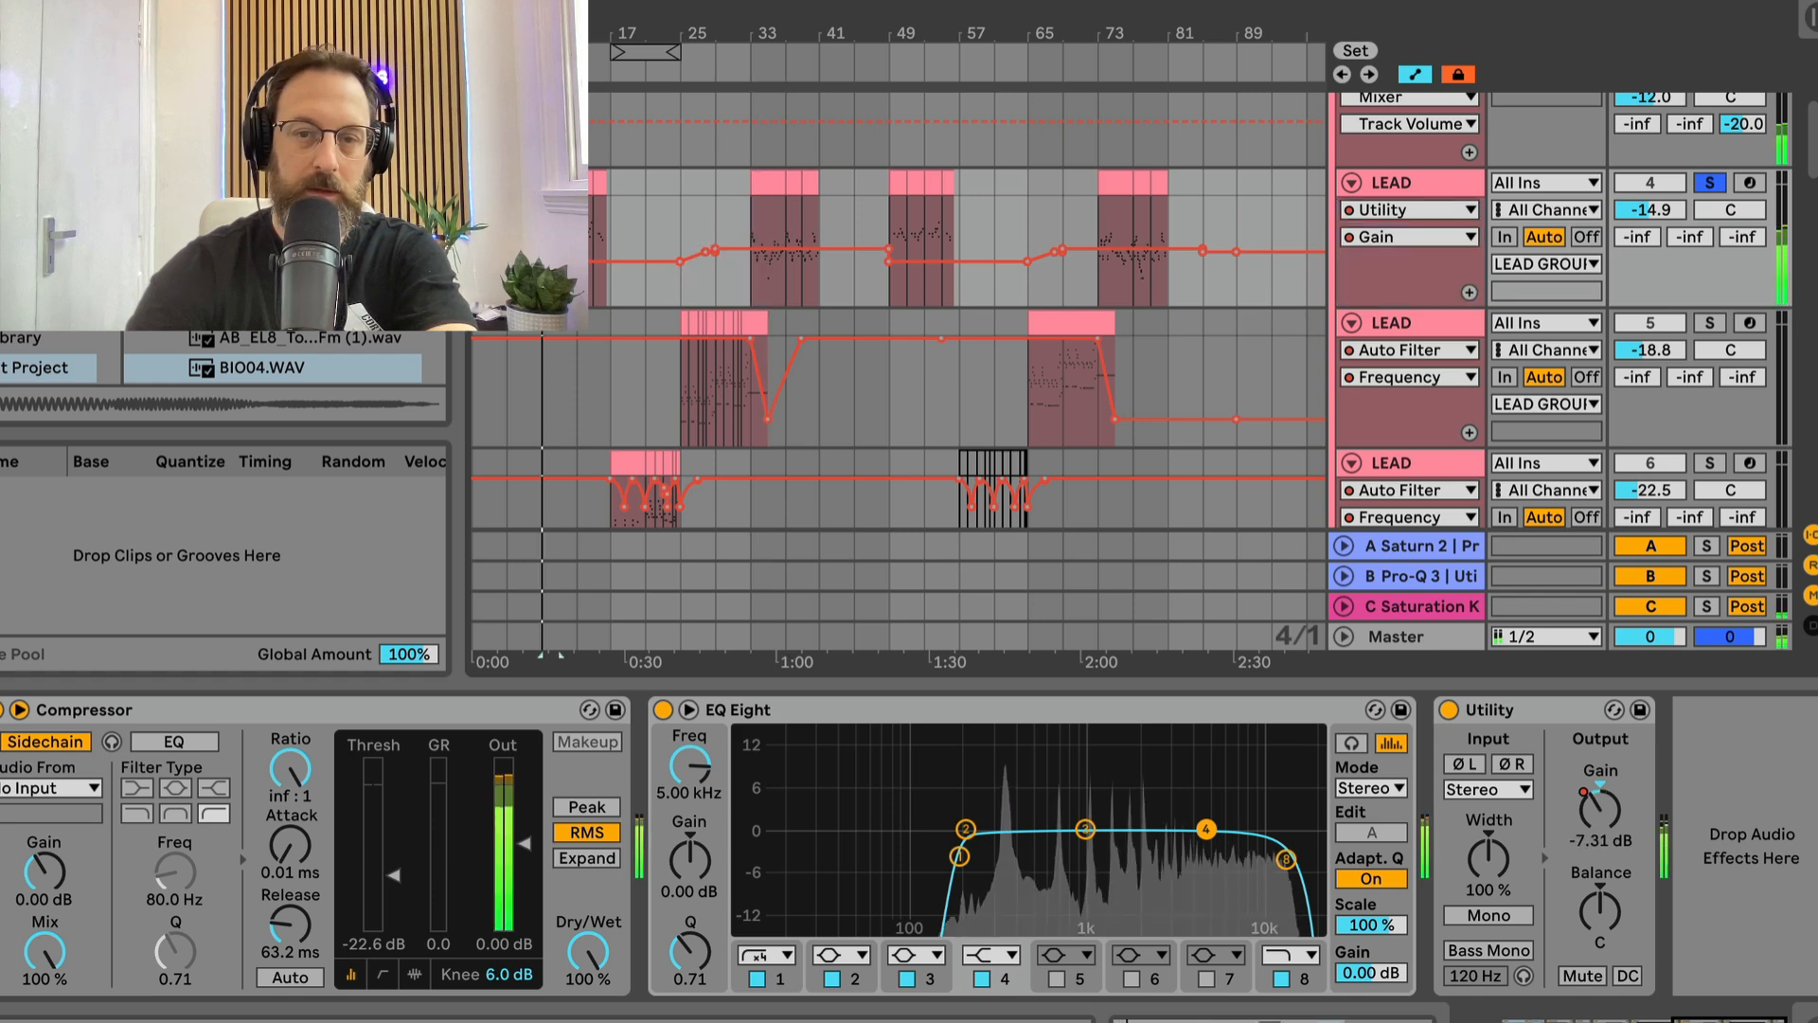
pyautogui.click(769, 185)
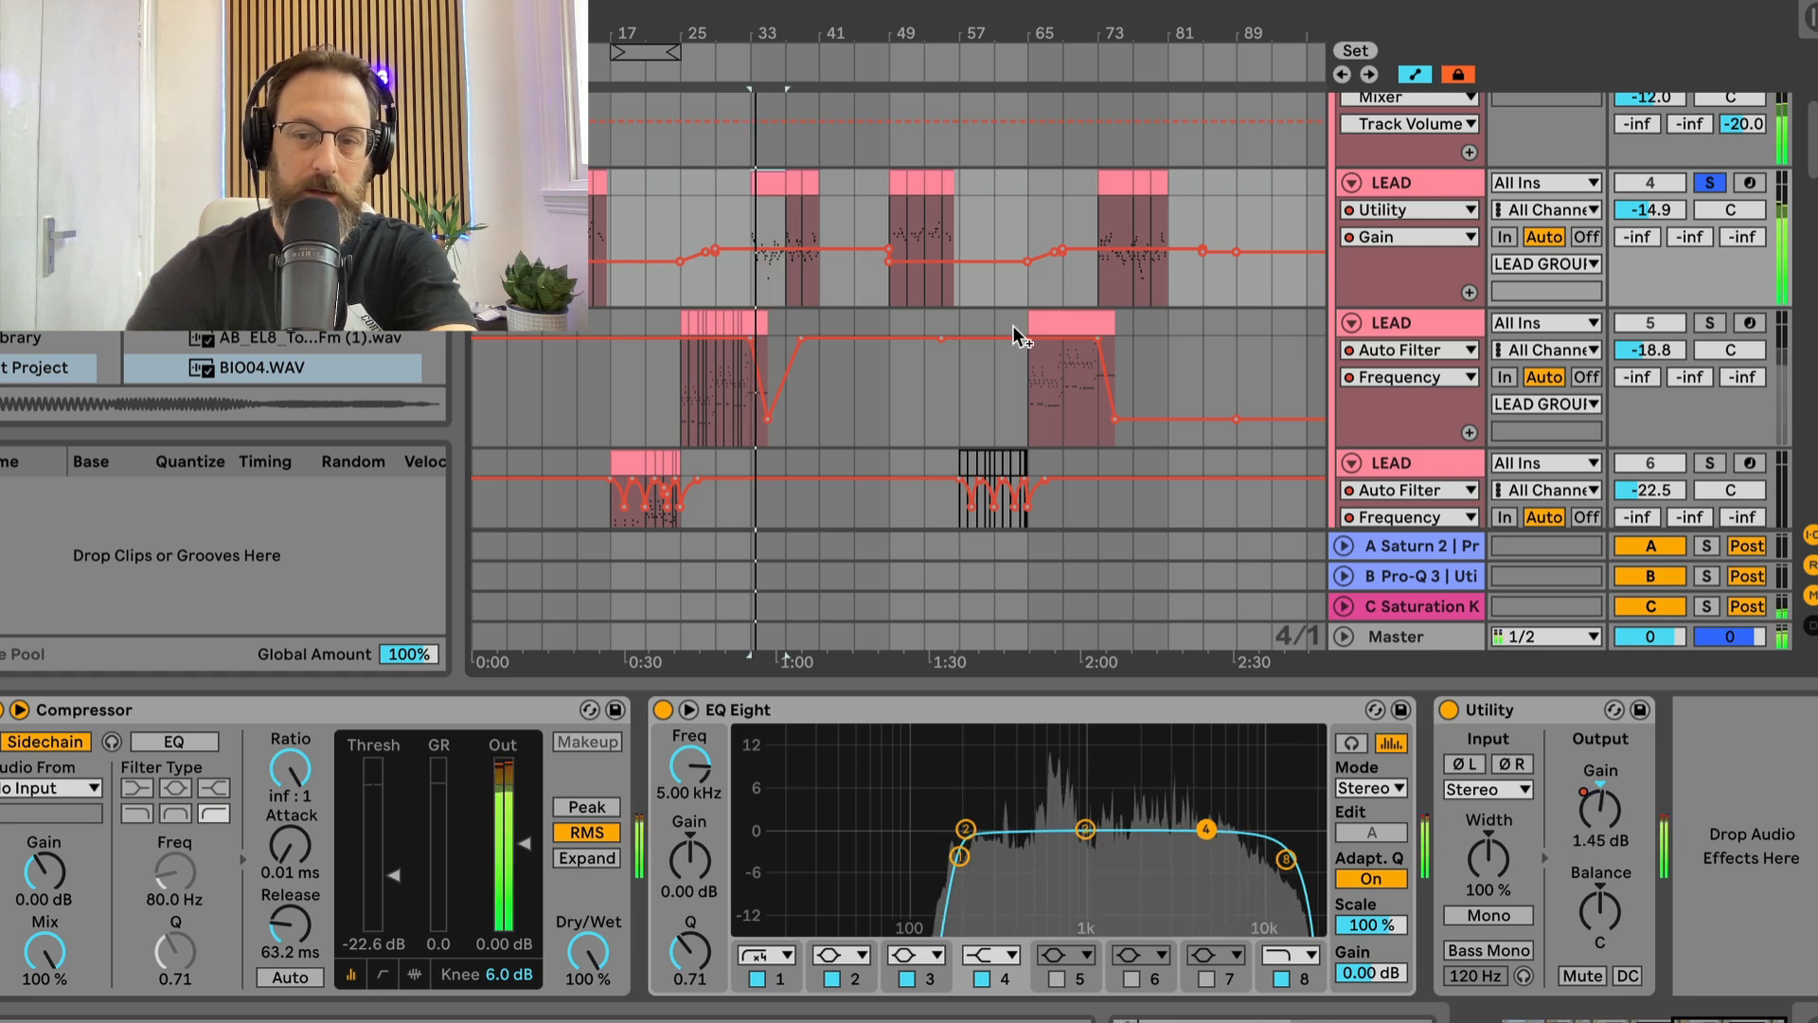
# Step: Compare the channel 4 LEAD with its Compressor bypassed and active, leaving it active
pyautogui.hscroll(-5, 926, 855)
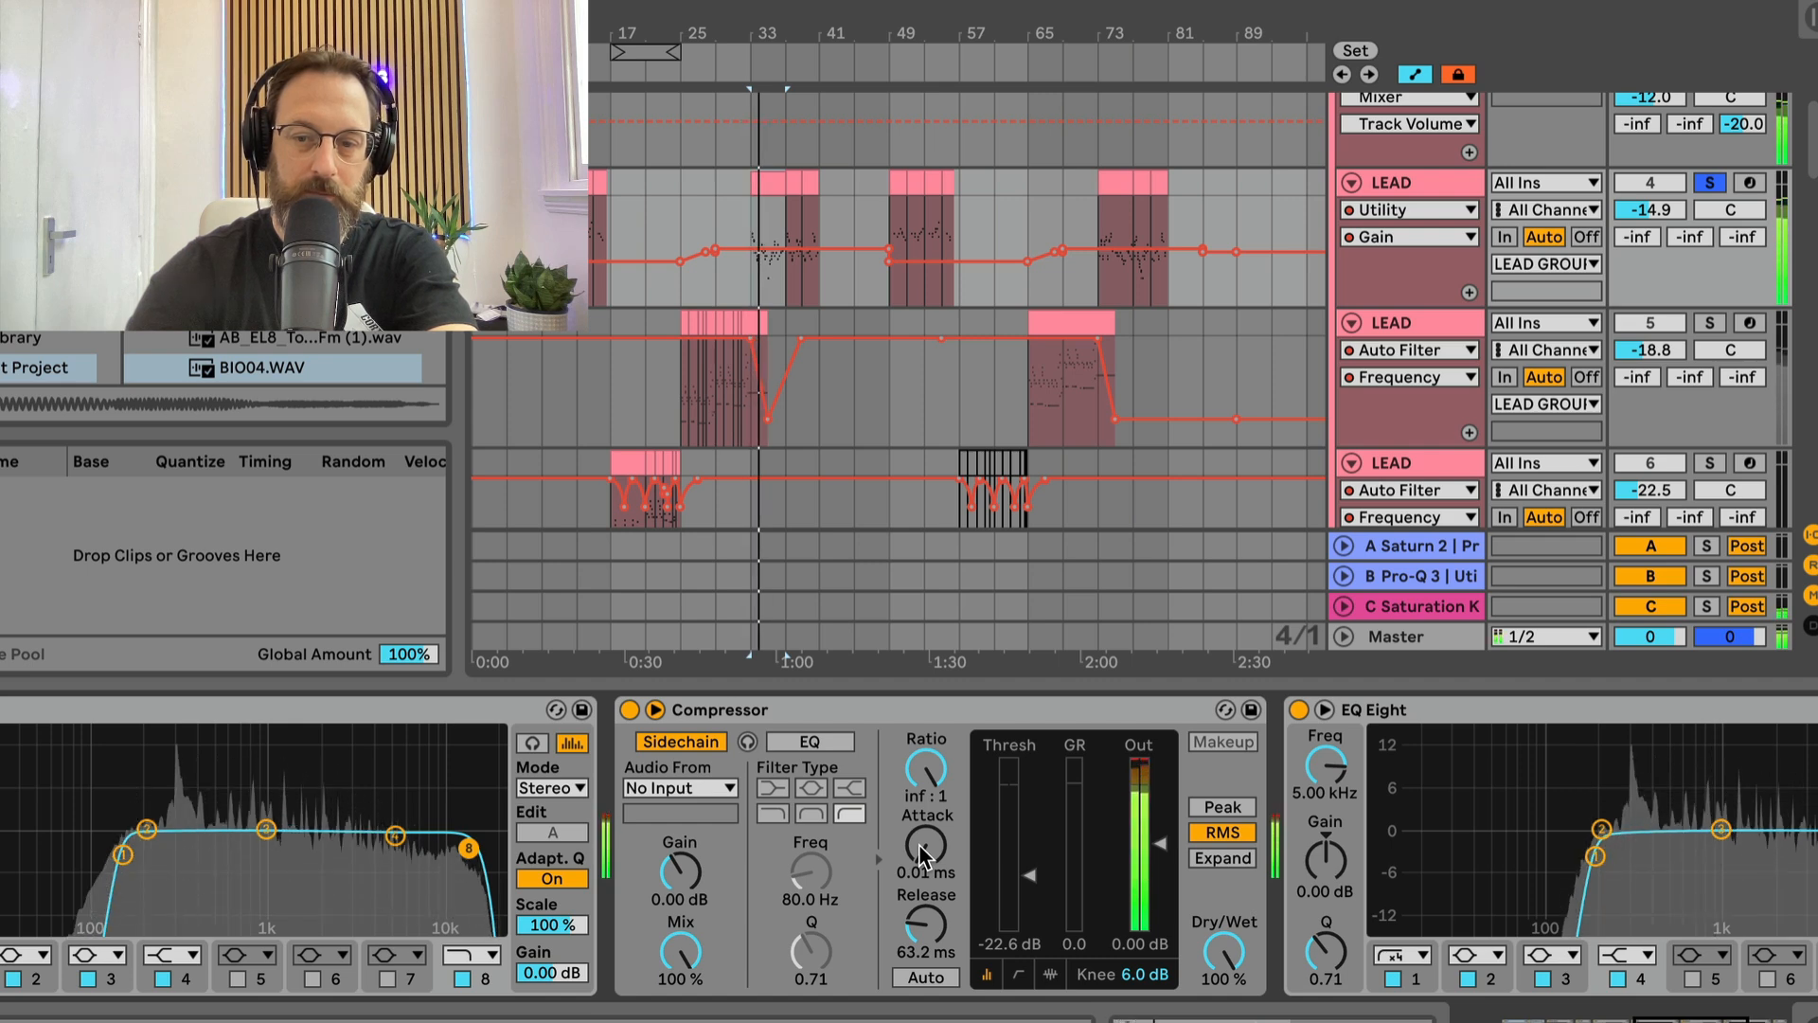
pyautogui.click(628, 710)
pyautogui.click(629, 709)
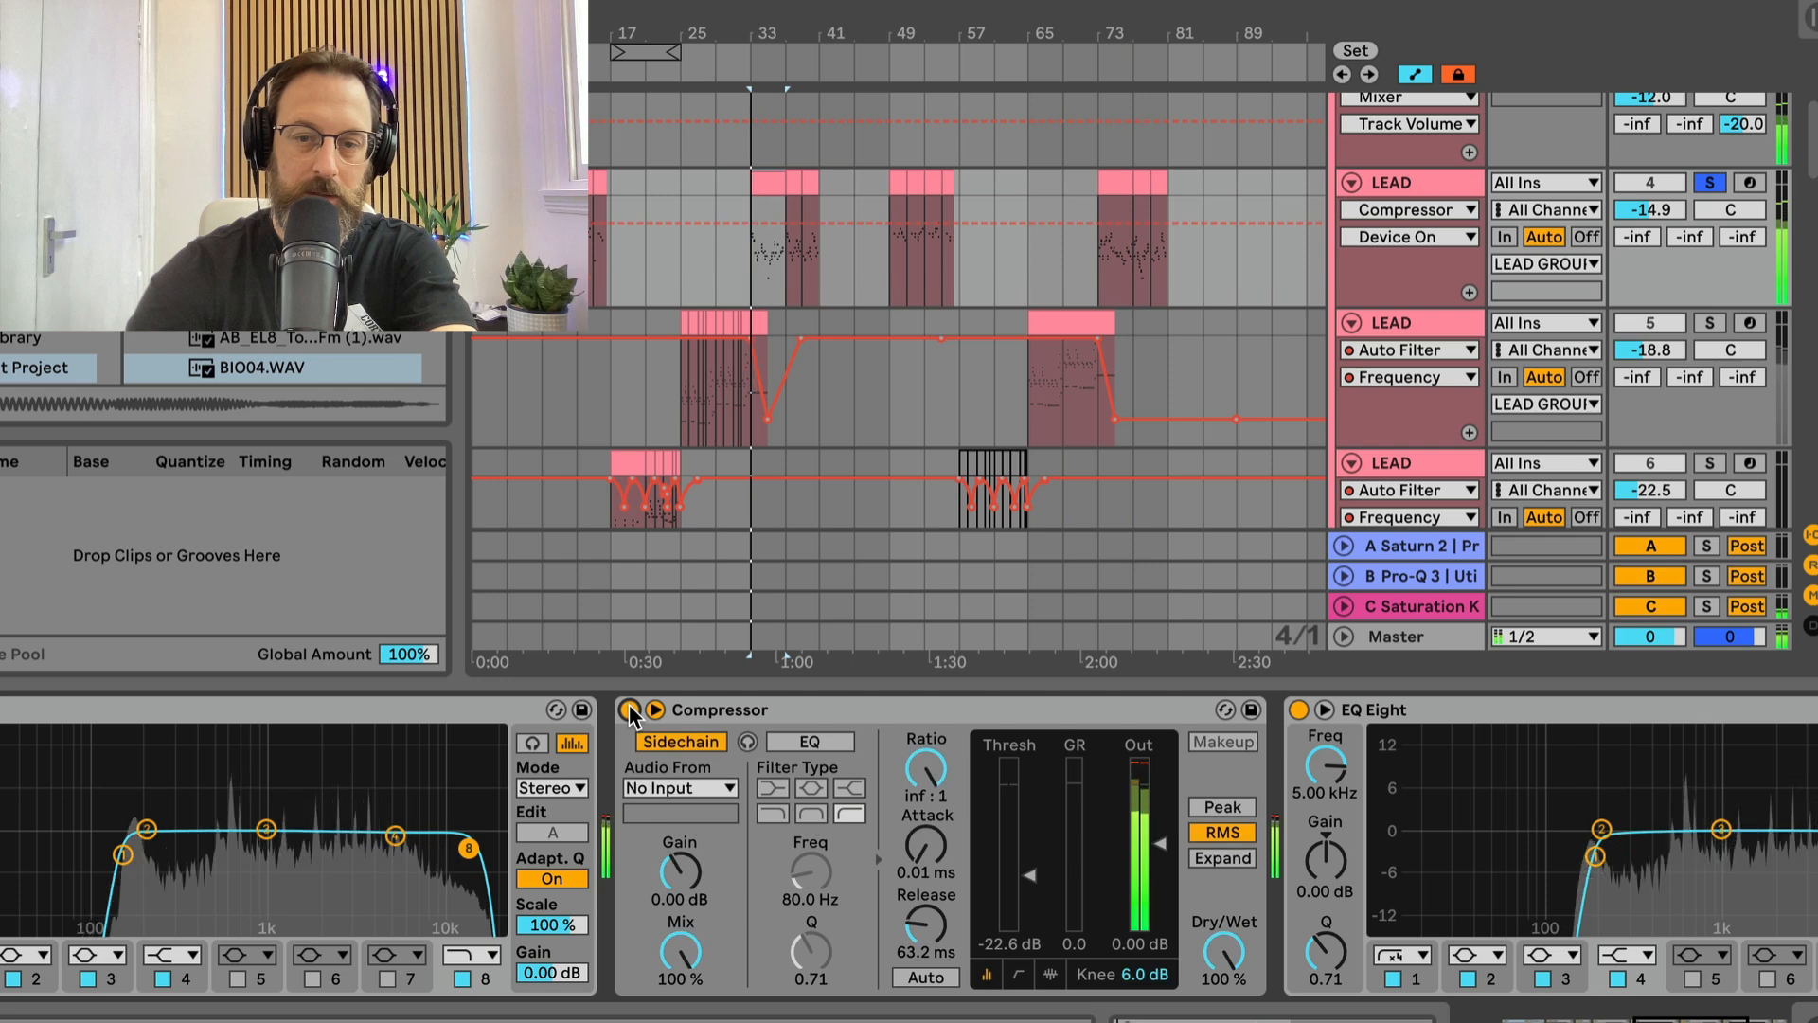
# Step: Turn the channel 4 Phaser-Flanger back on and compare the sound with Phaser-Flanger and OTT bypassed, leaving both active
pyautogui.hscroll(-10, 690, 819)
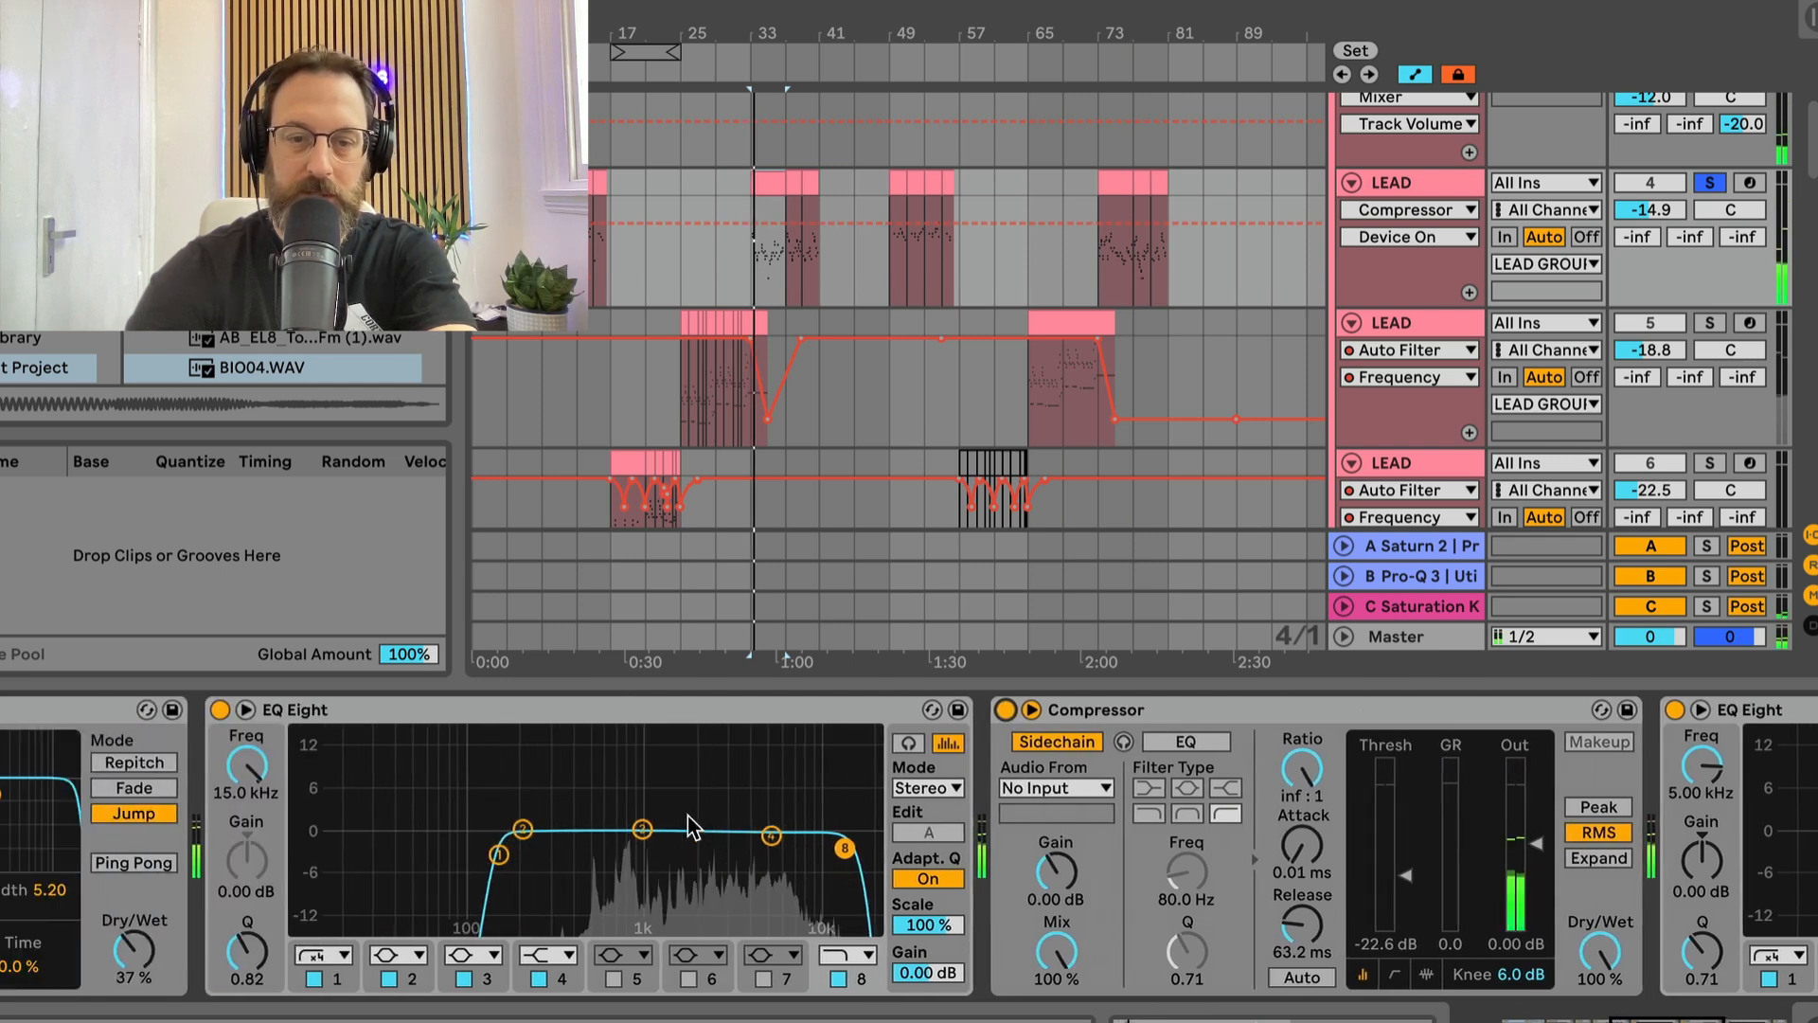
pyautogui.hscroll(-10, 689, 822)
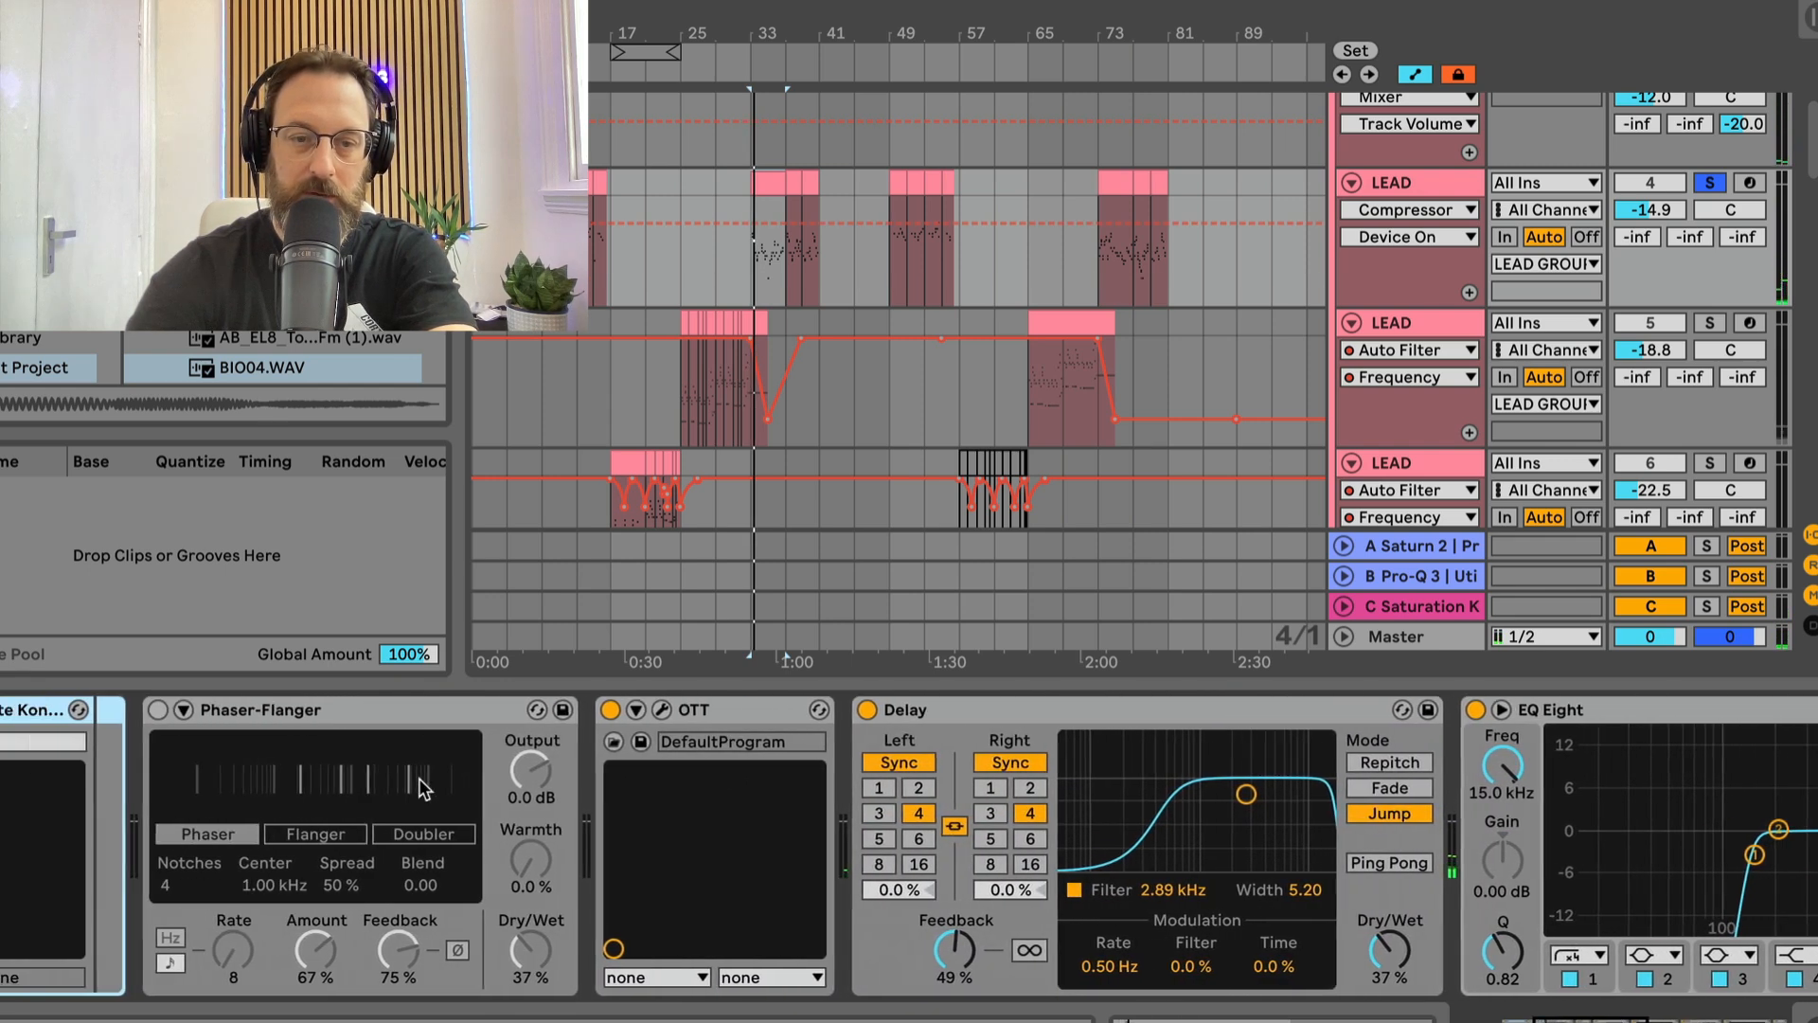
pyautogui.click(209, 710)
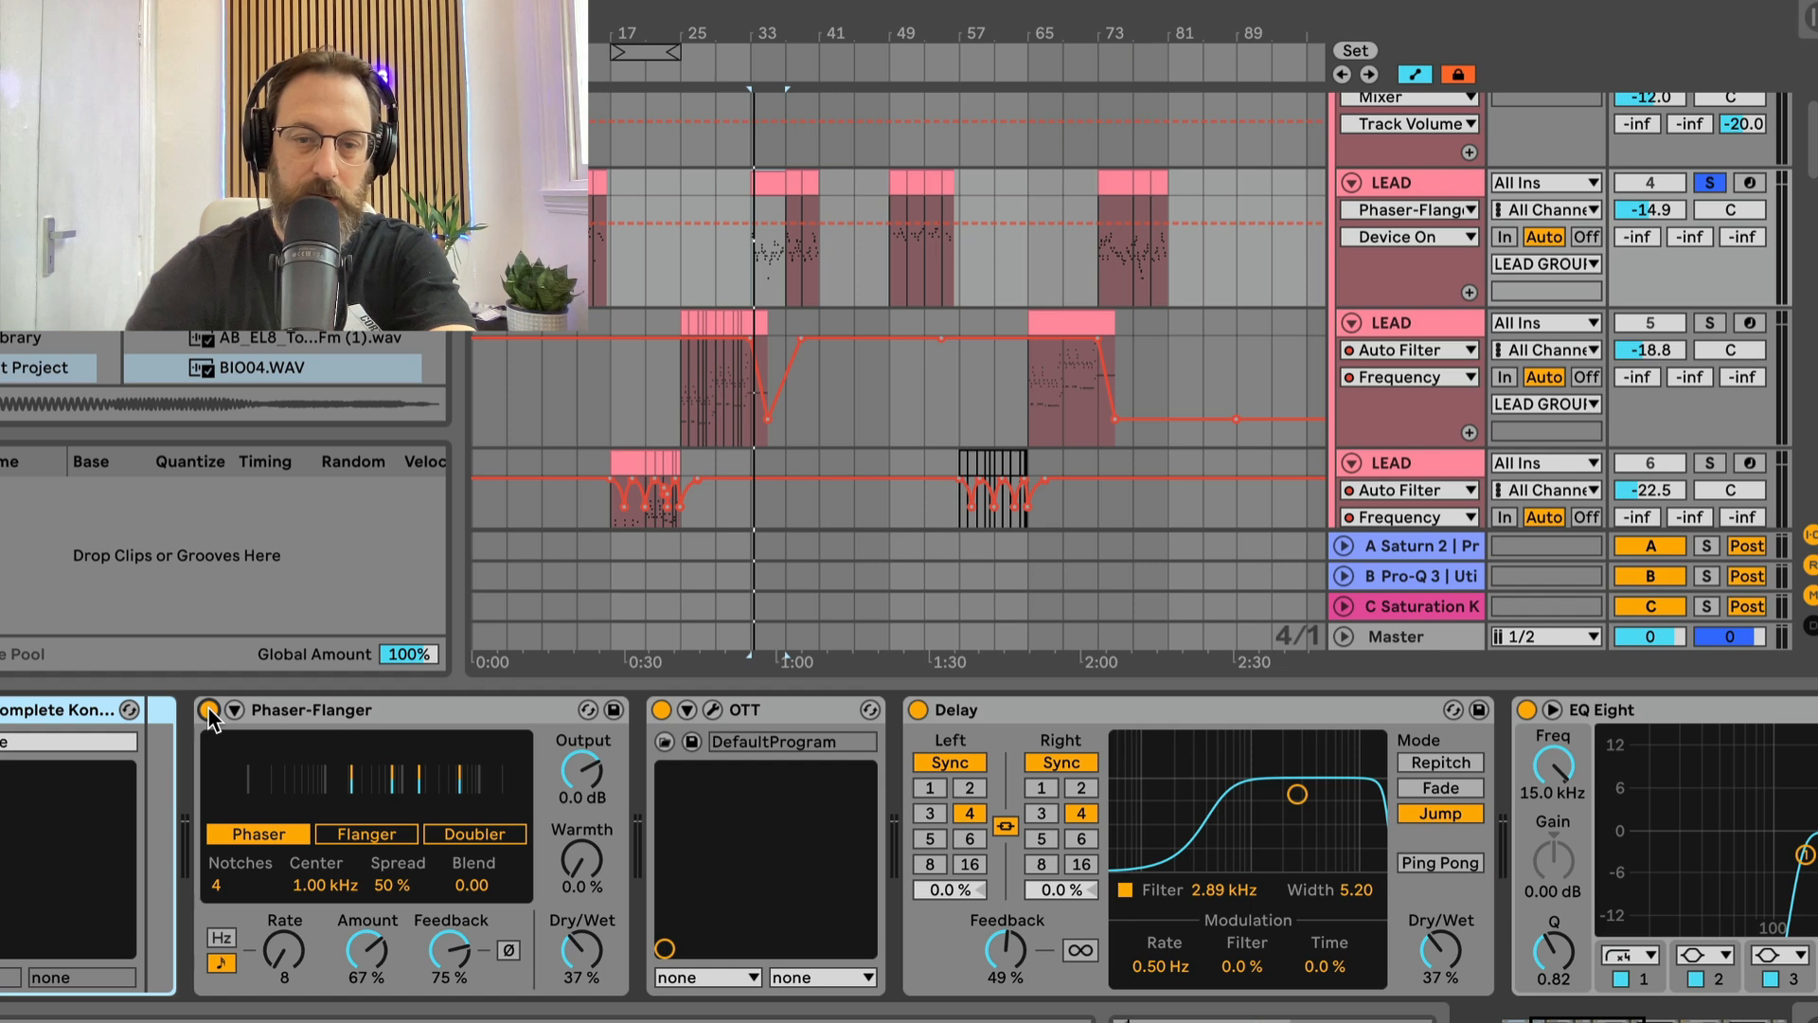
pyautogui.click(660, 711)
pyautogui.click(209, 710)
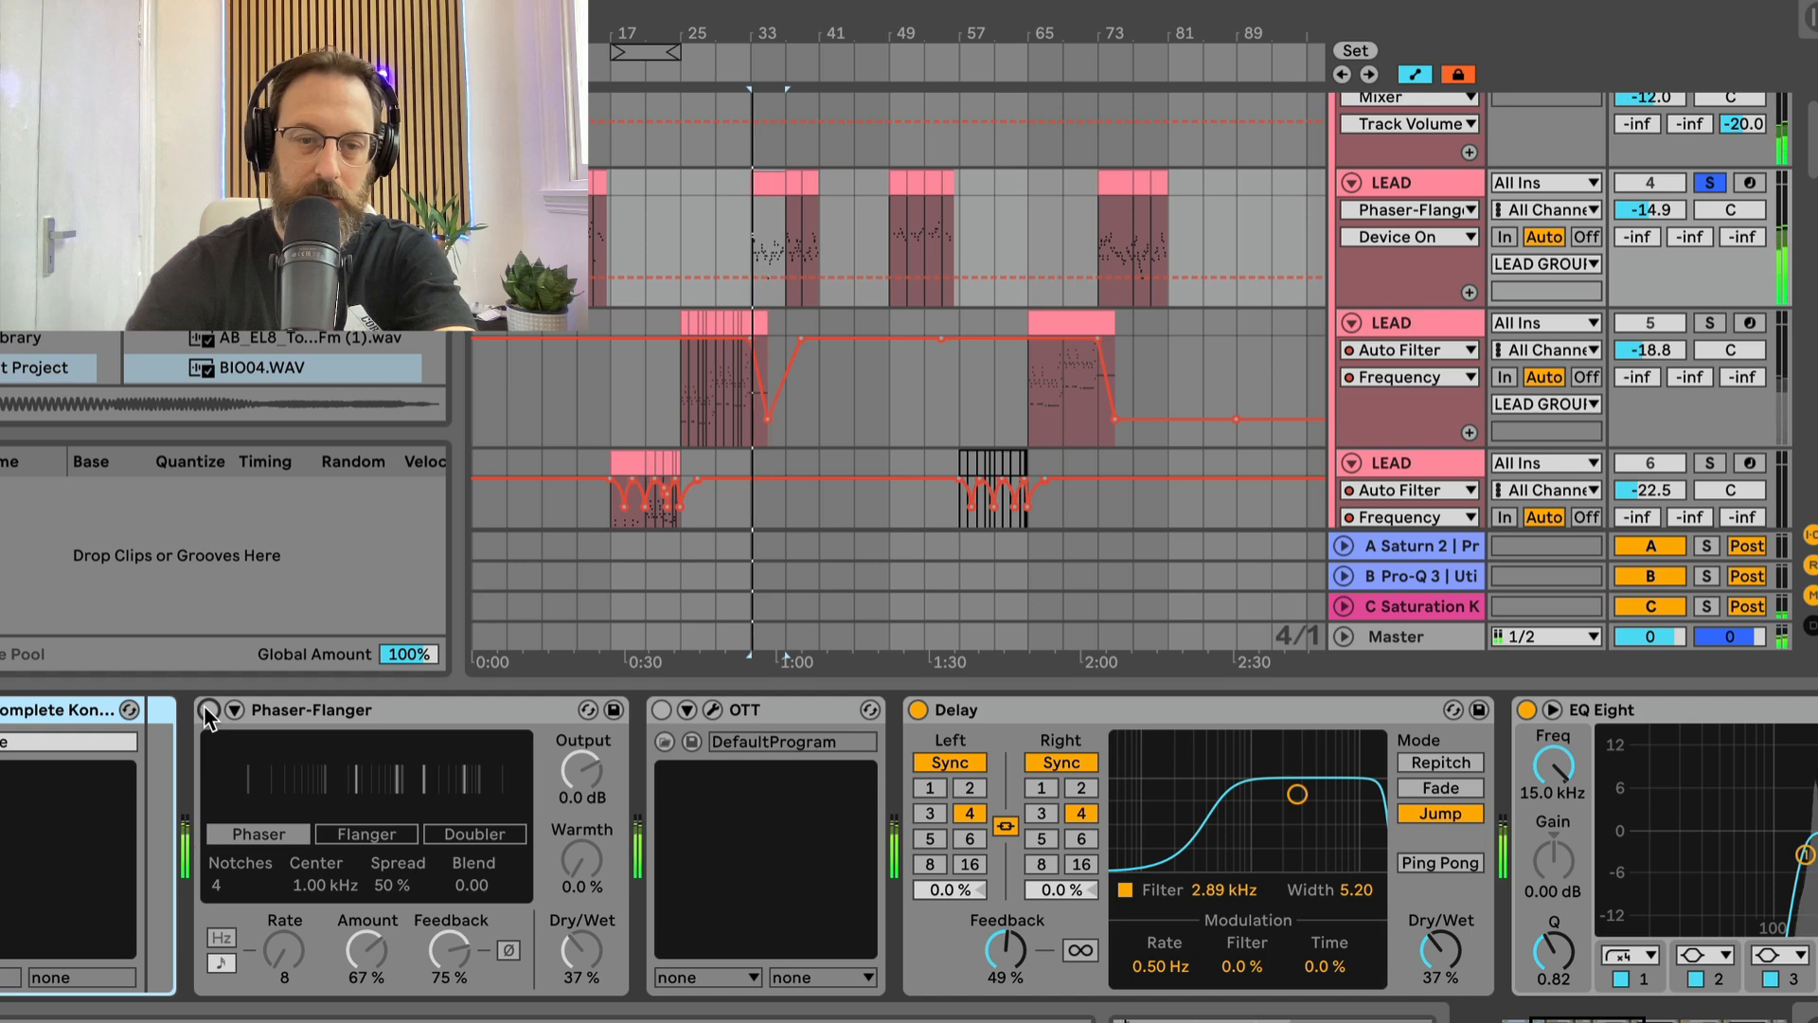
pyautogui.click(208, 710)
pyautogui.click(660, 710)
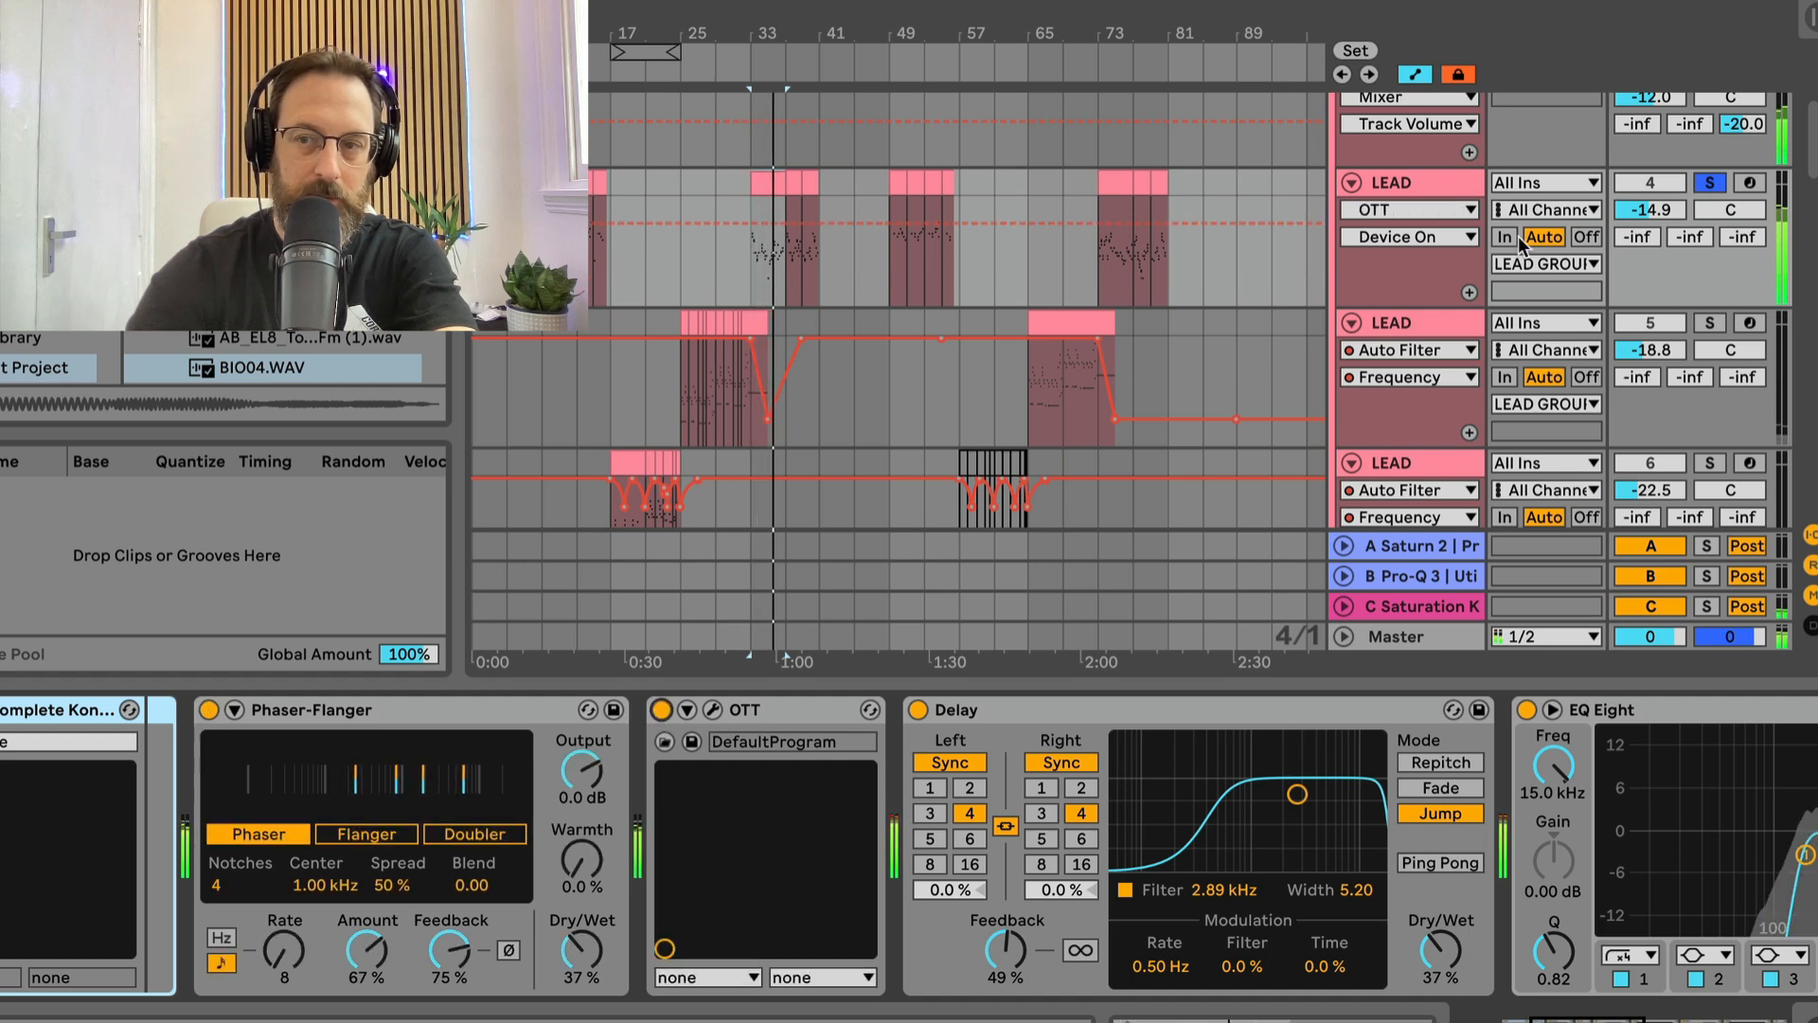
# Step: Unsolo the channel 4 LEAD, solo the channel 7 LEAD and play its clip from bar 41
pyautogui.click(1711, 184)
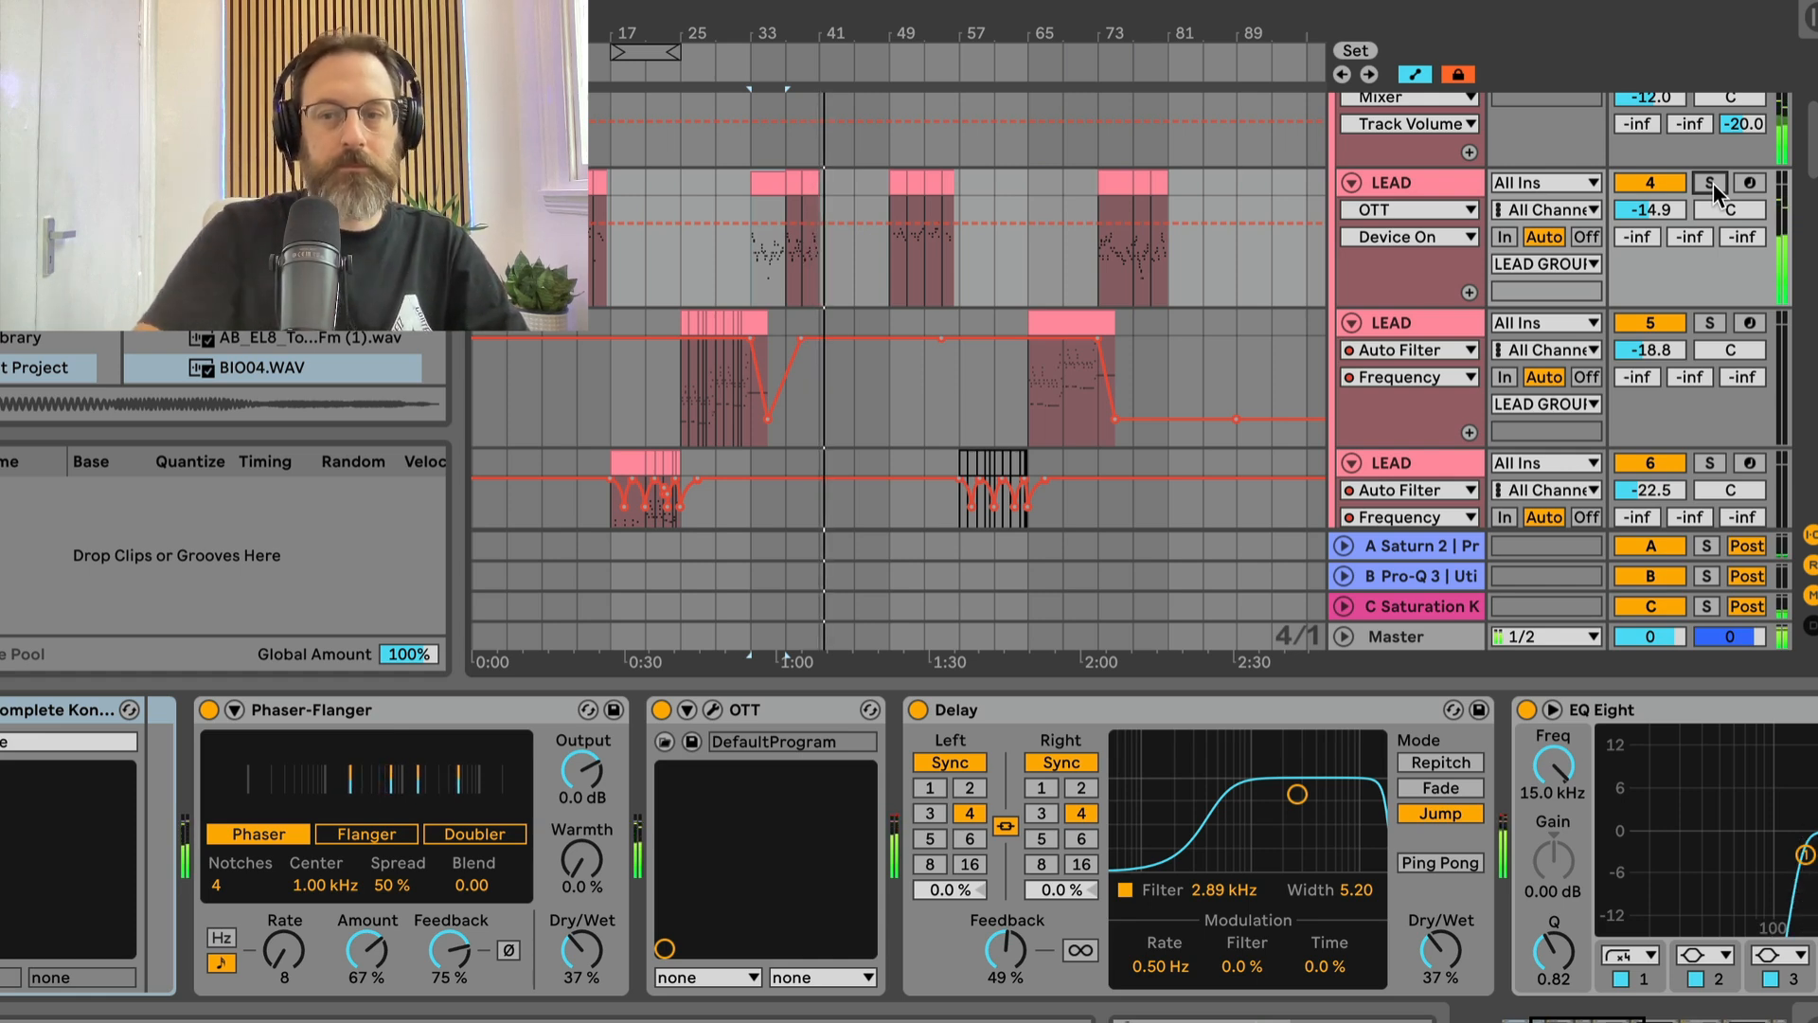
pyautogui.scroll(-5, 844, 419)
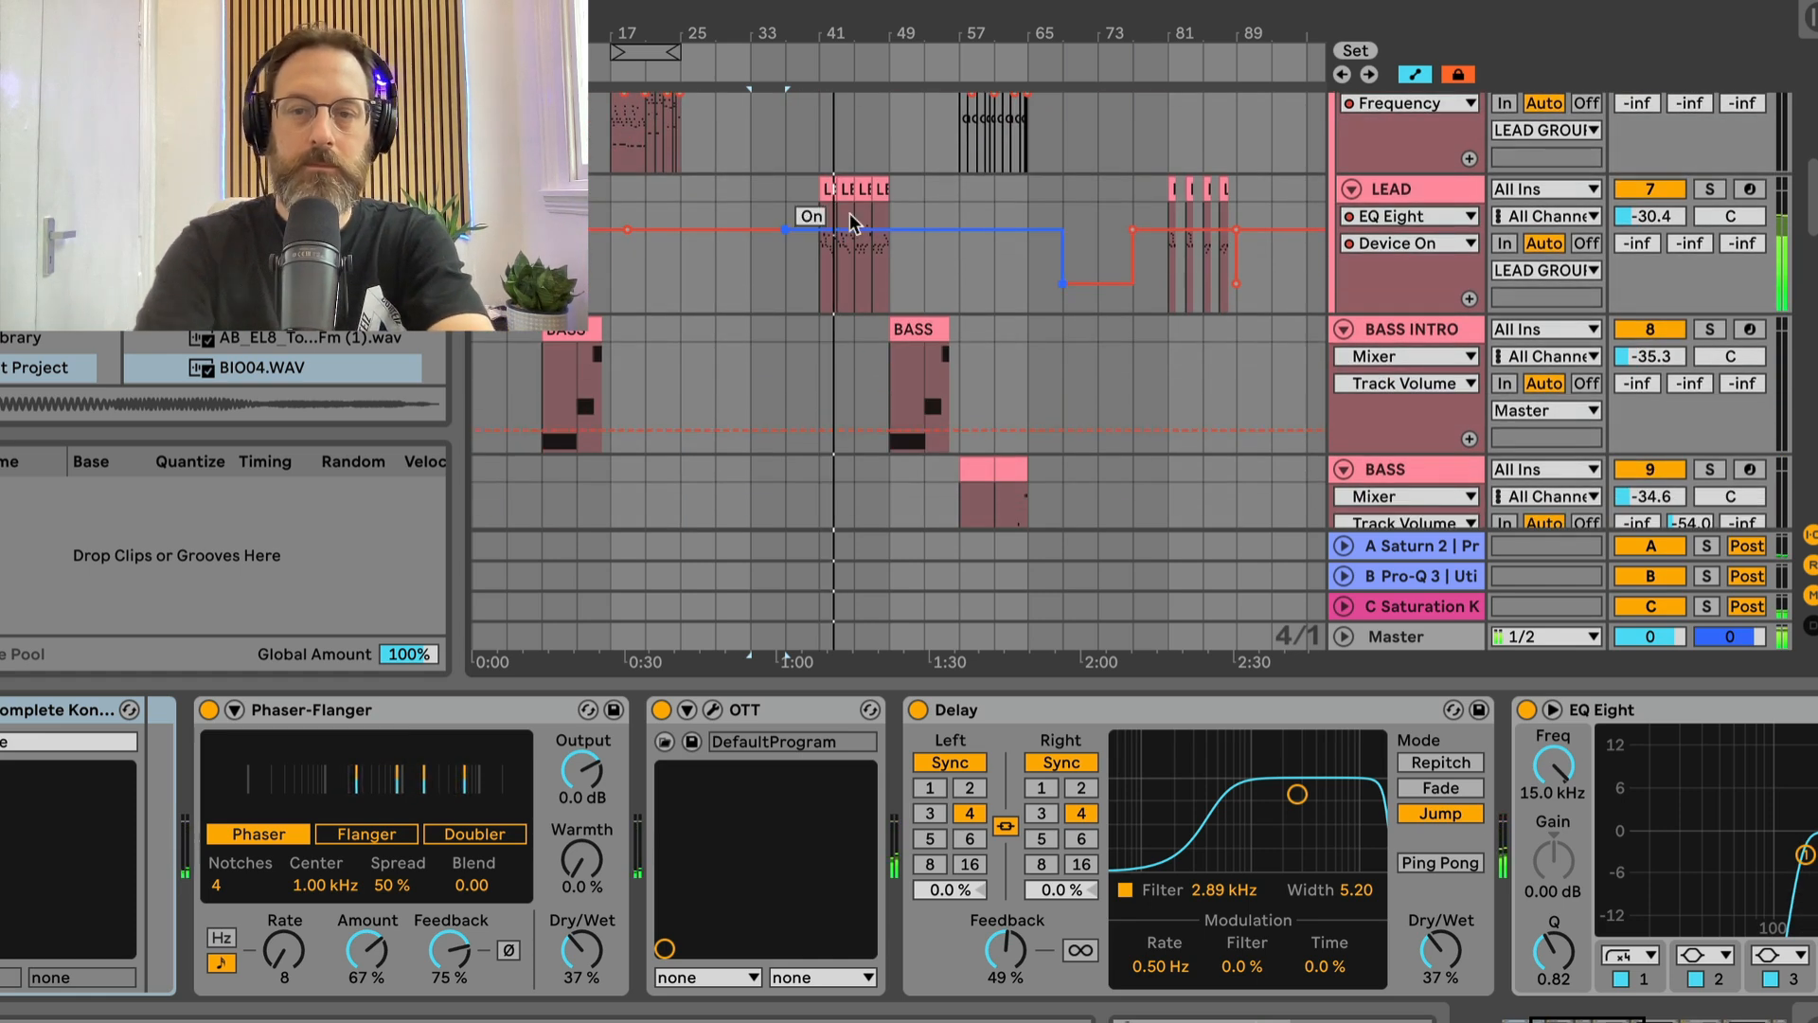
pyautogui.click(1703, 206)
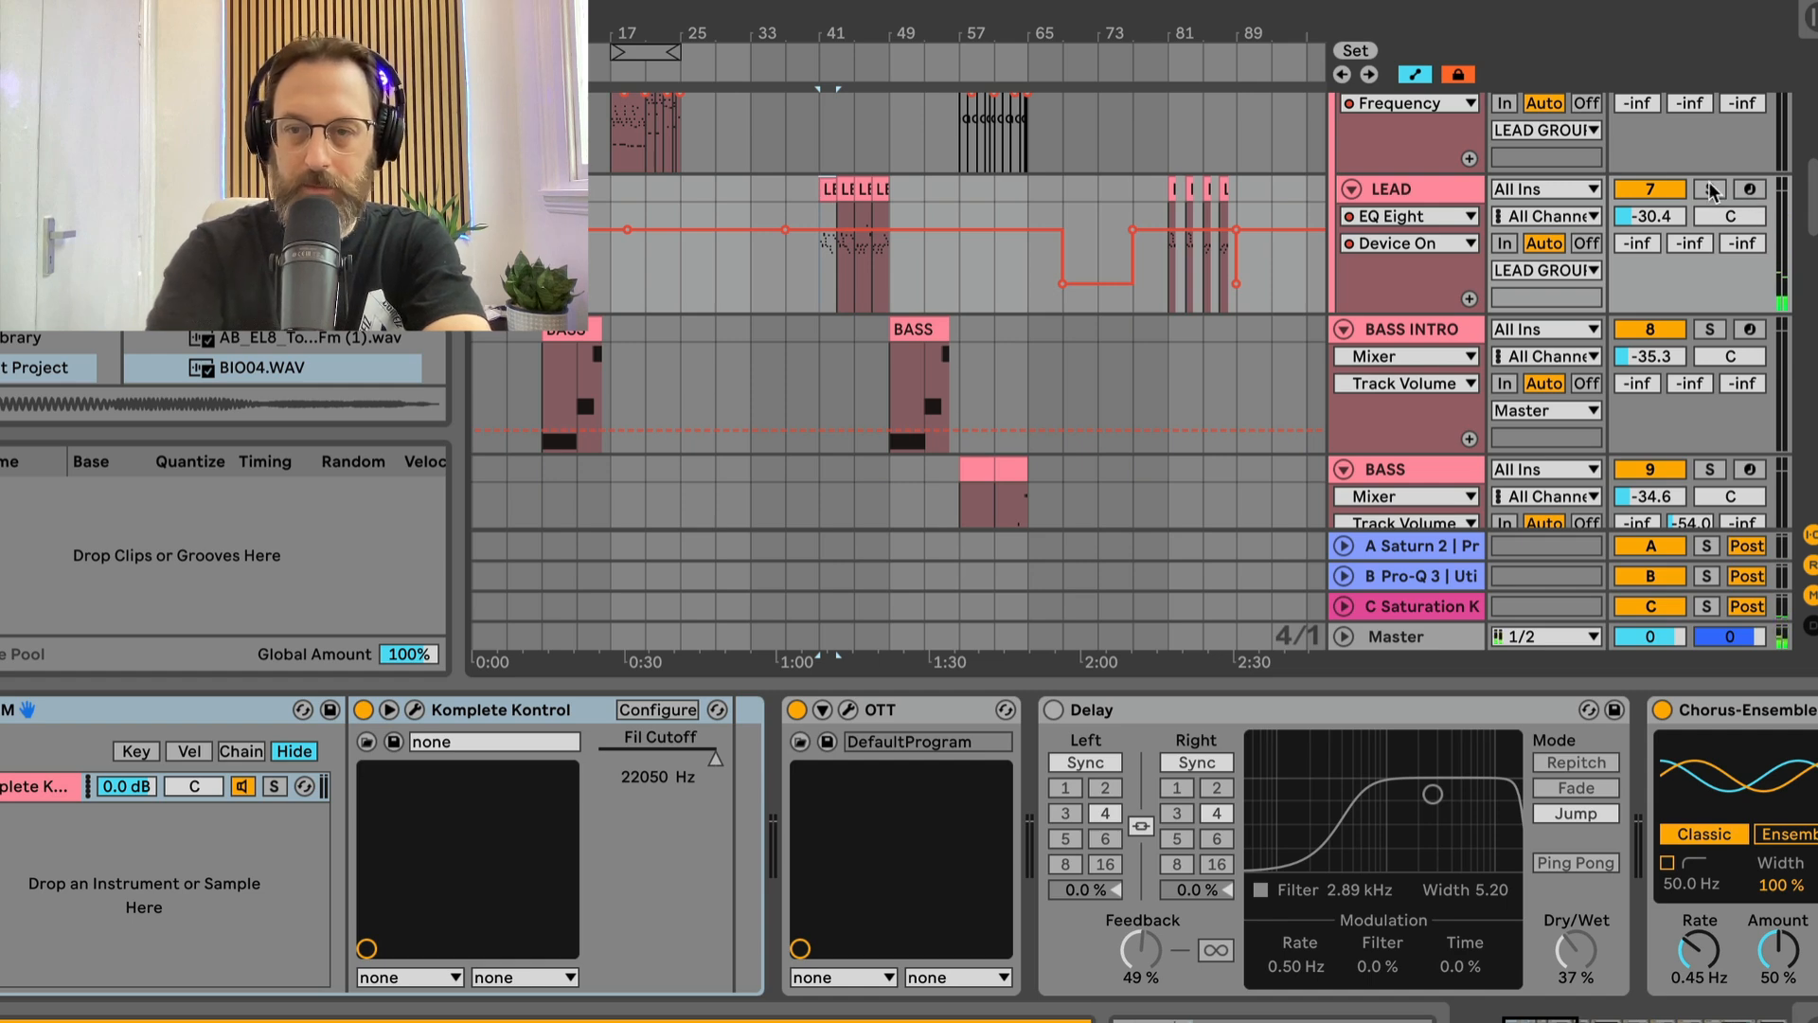
pyautogui.click(1710, 189)
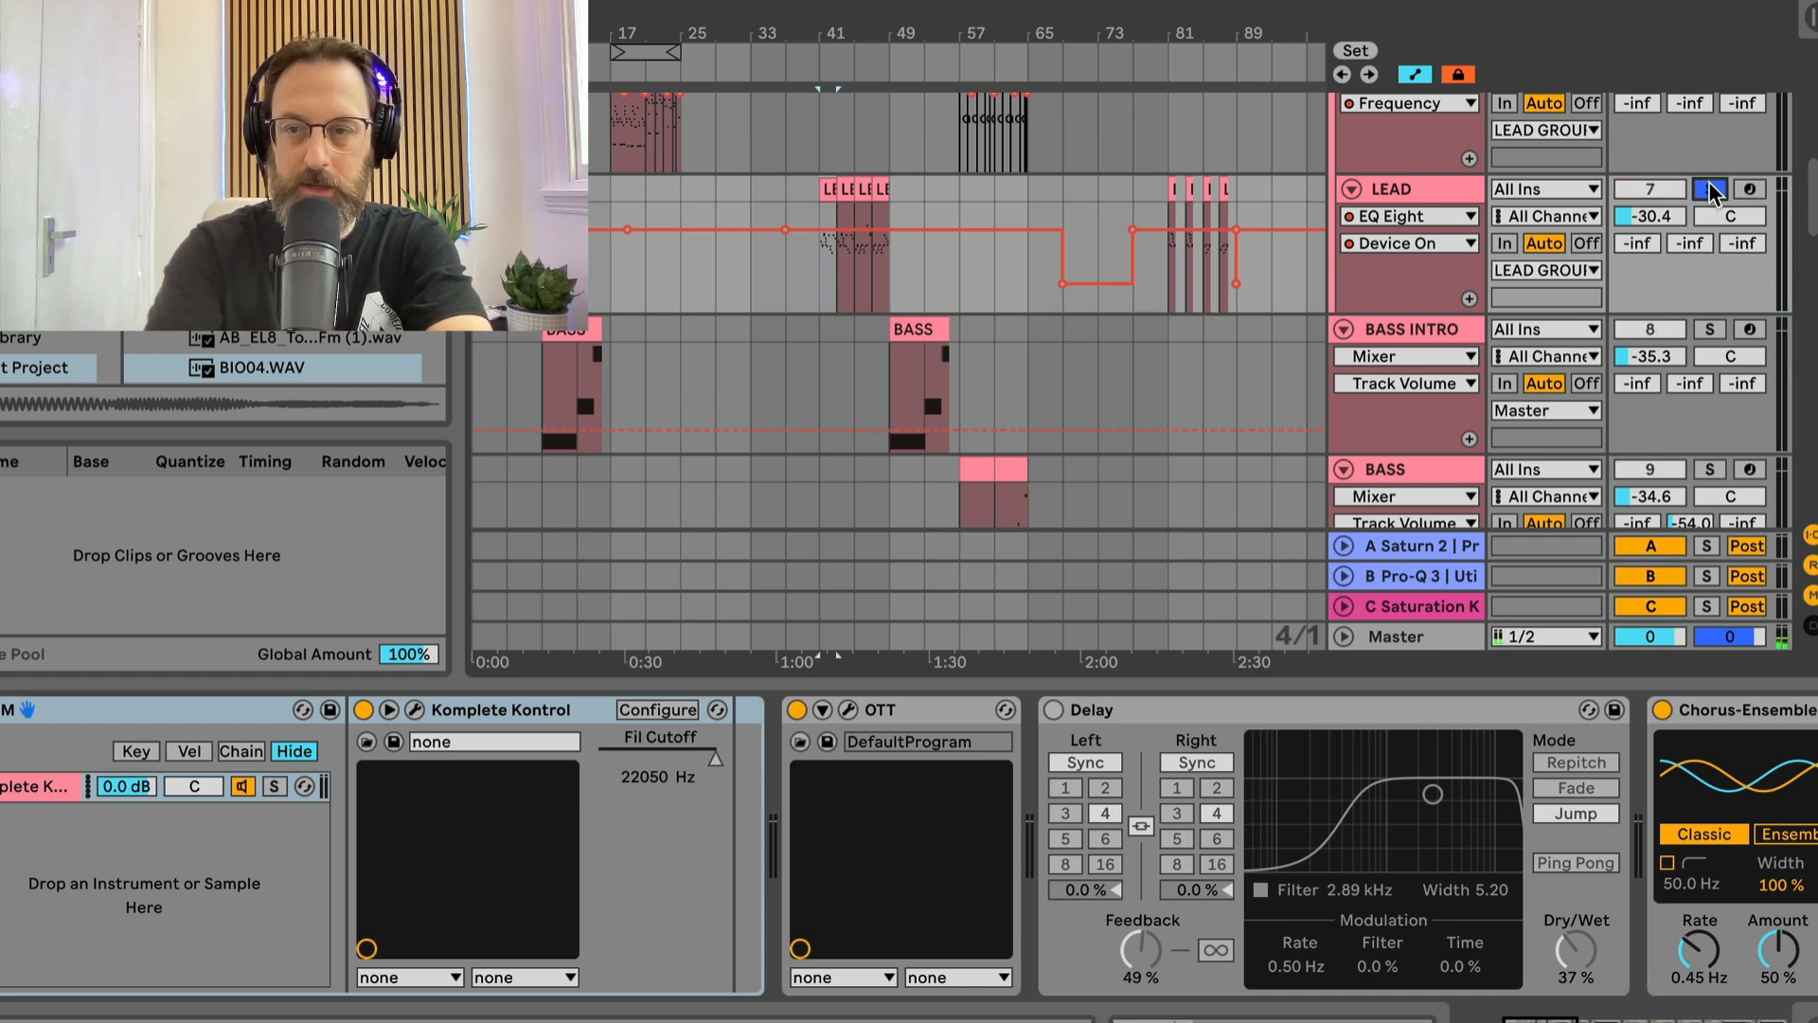
pyautogui.press('space')
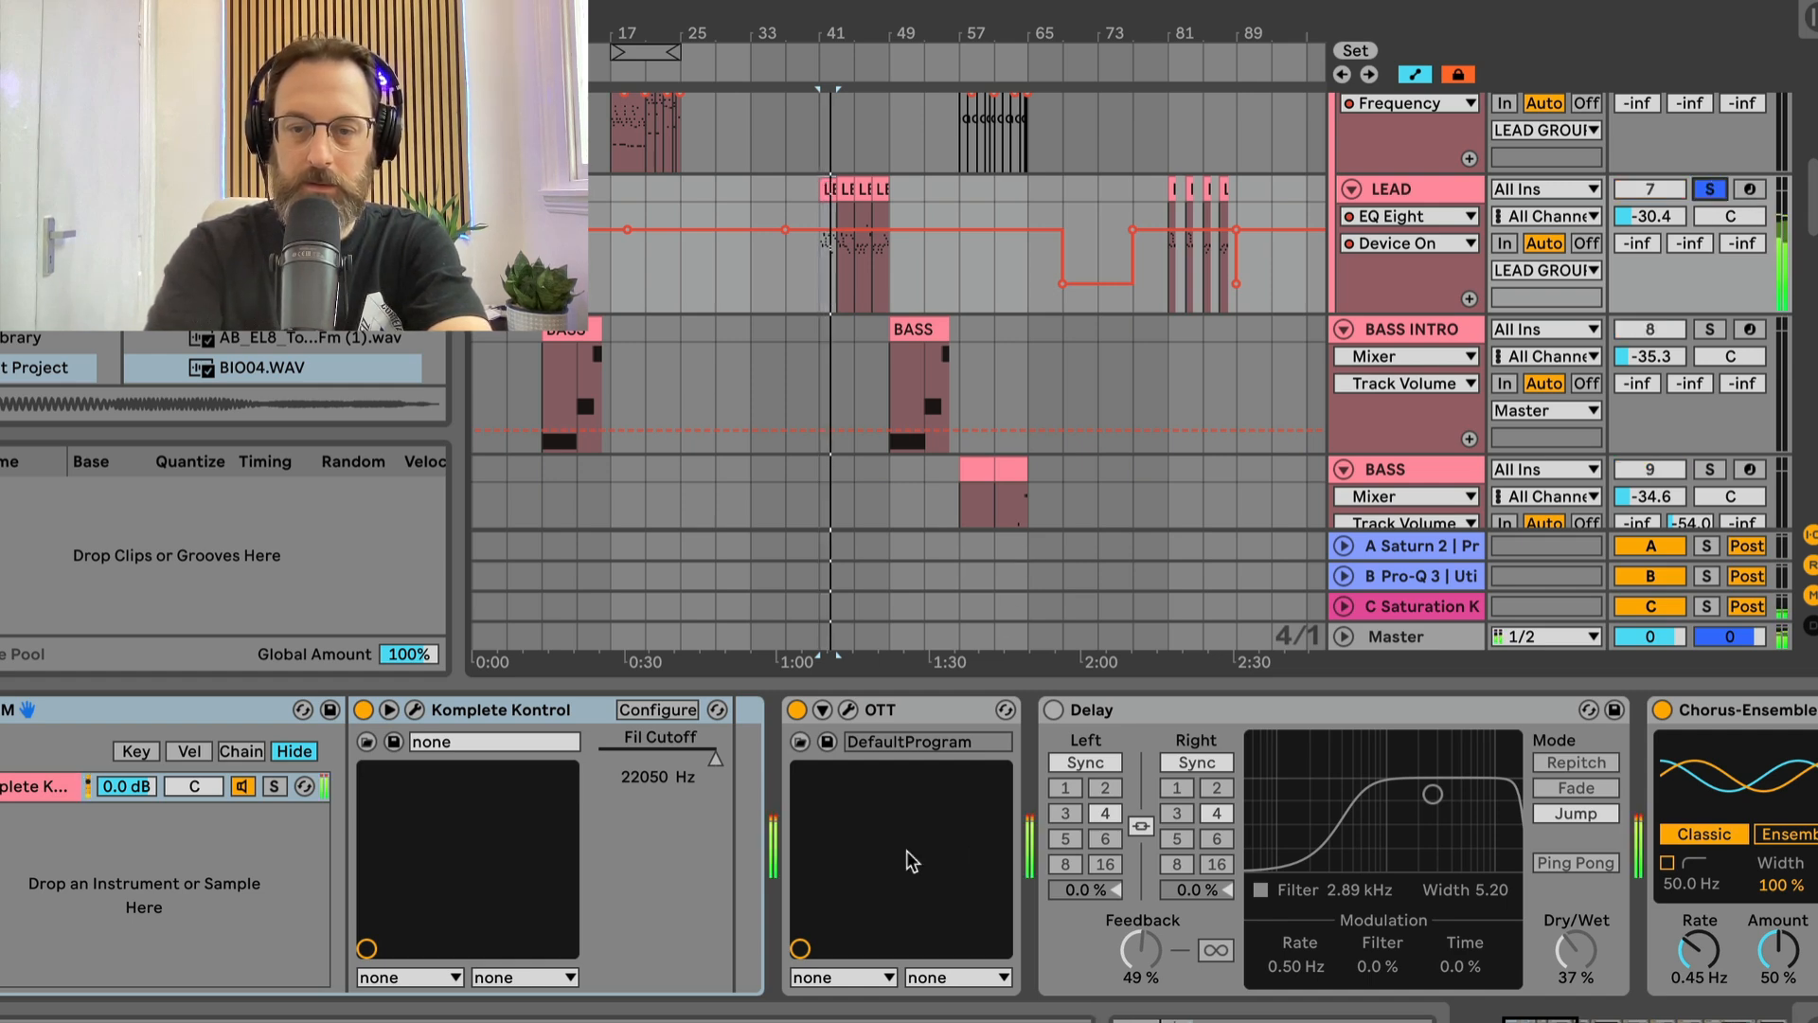
# Step: Open the channel 7 LEAD's Serum patch in Komplete Kontrol and check OSC A's Analog wavetables, keeping Basic_Wrd
pyautogui.click(413, 710)
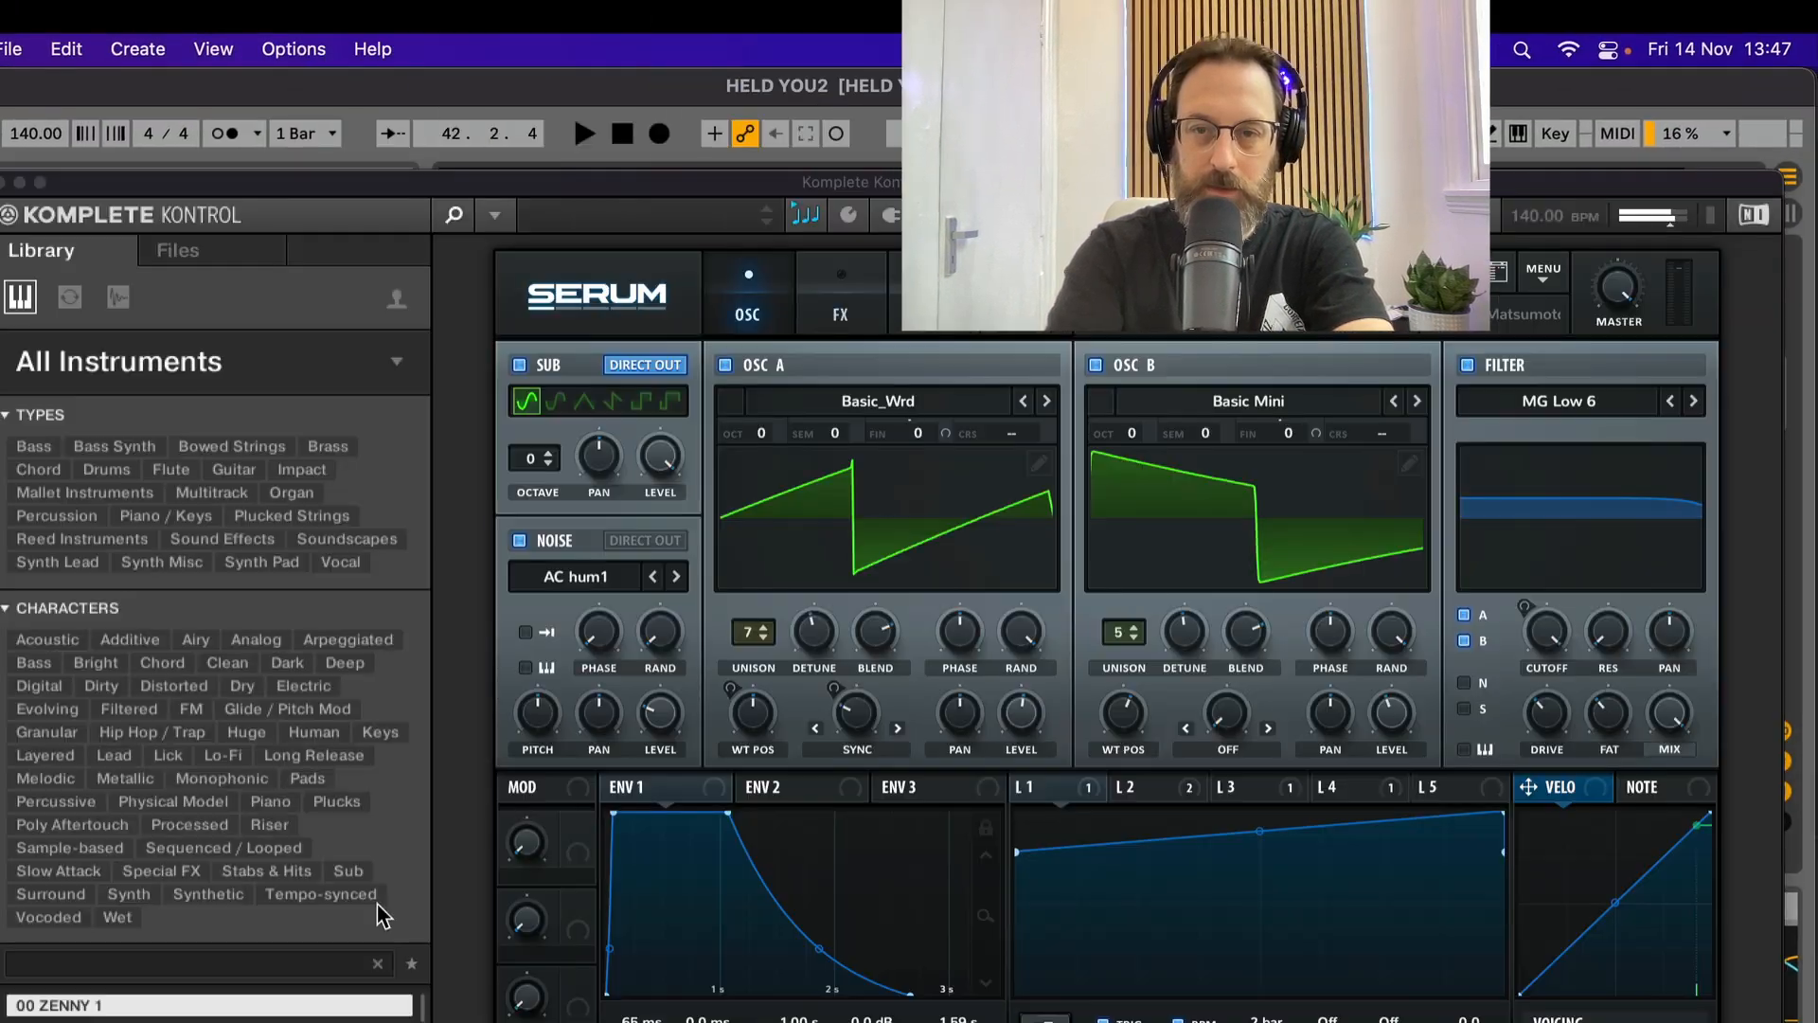
pyautogui.click(860, 406)
pyautogui.moveTo(849, 440)
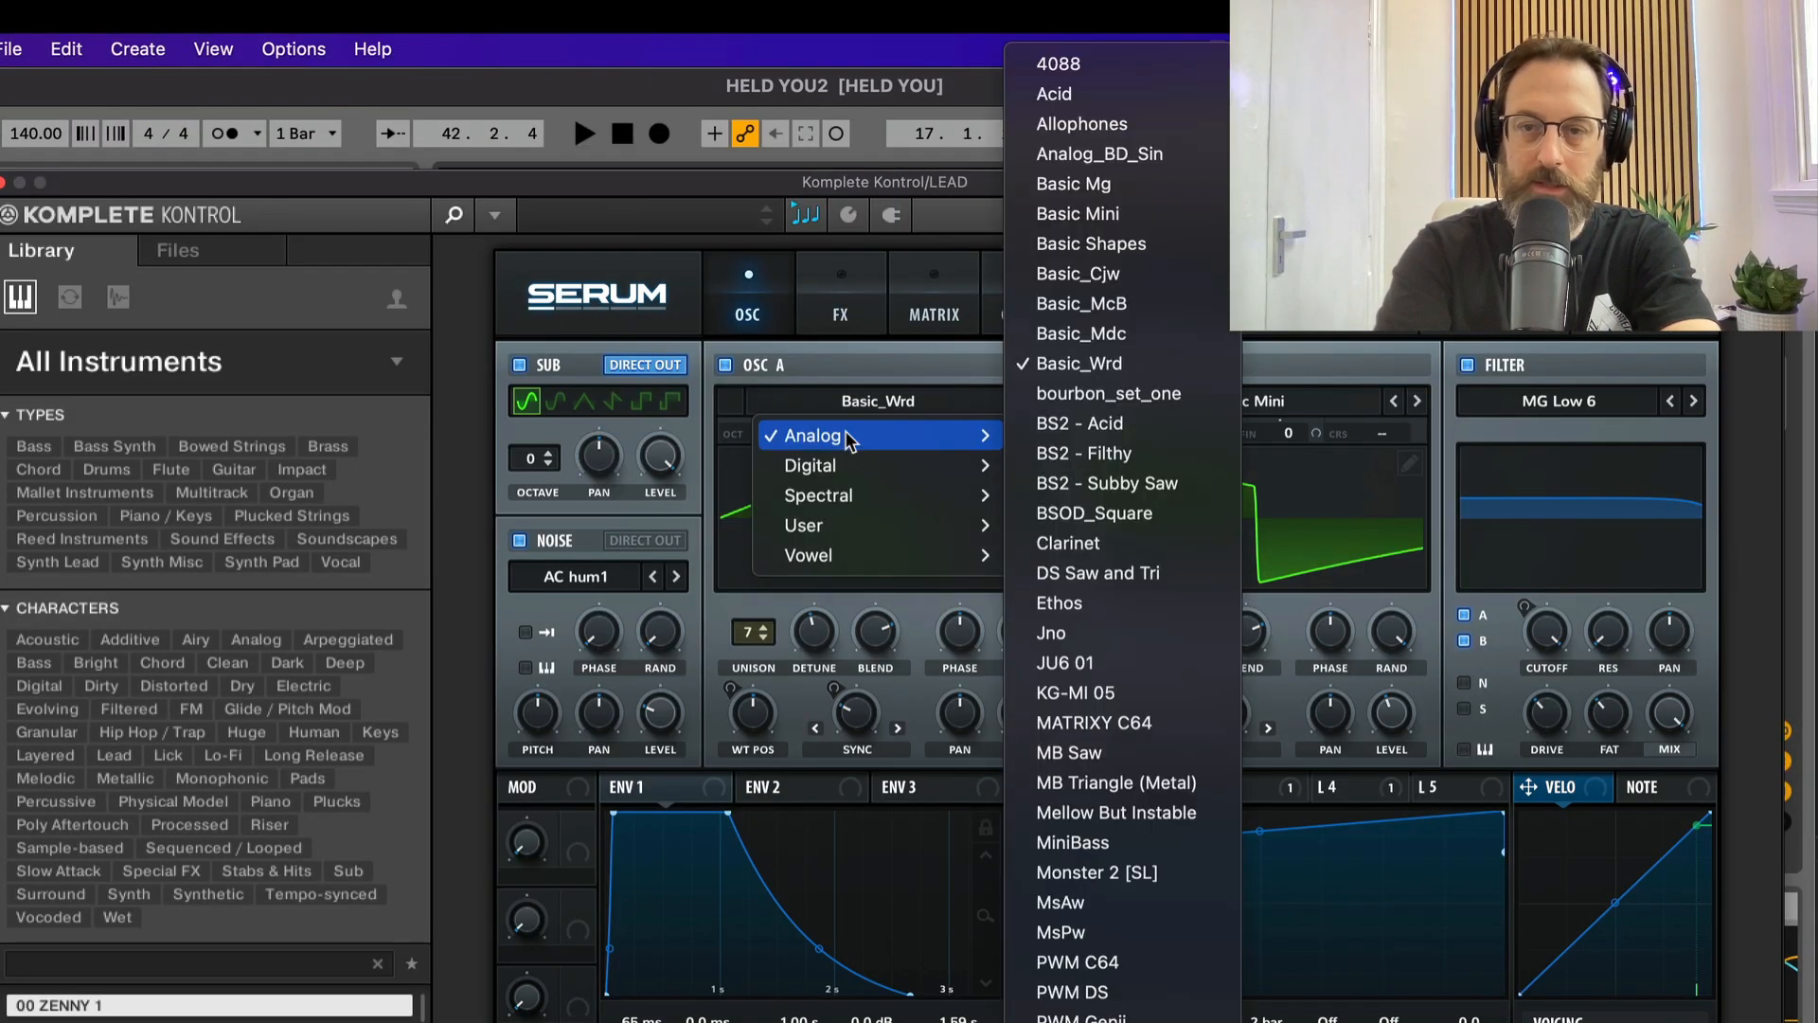
pyautogui.click(1061, 364)
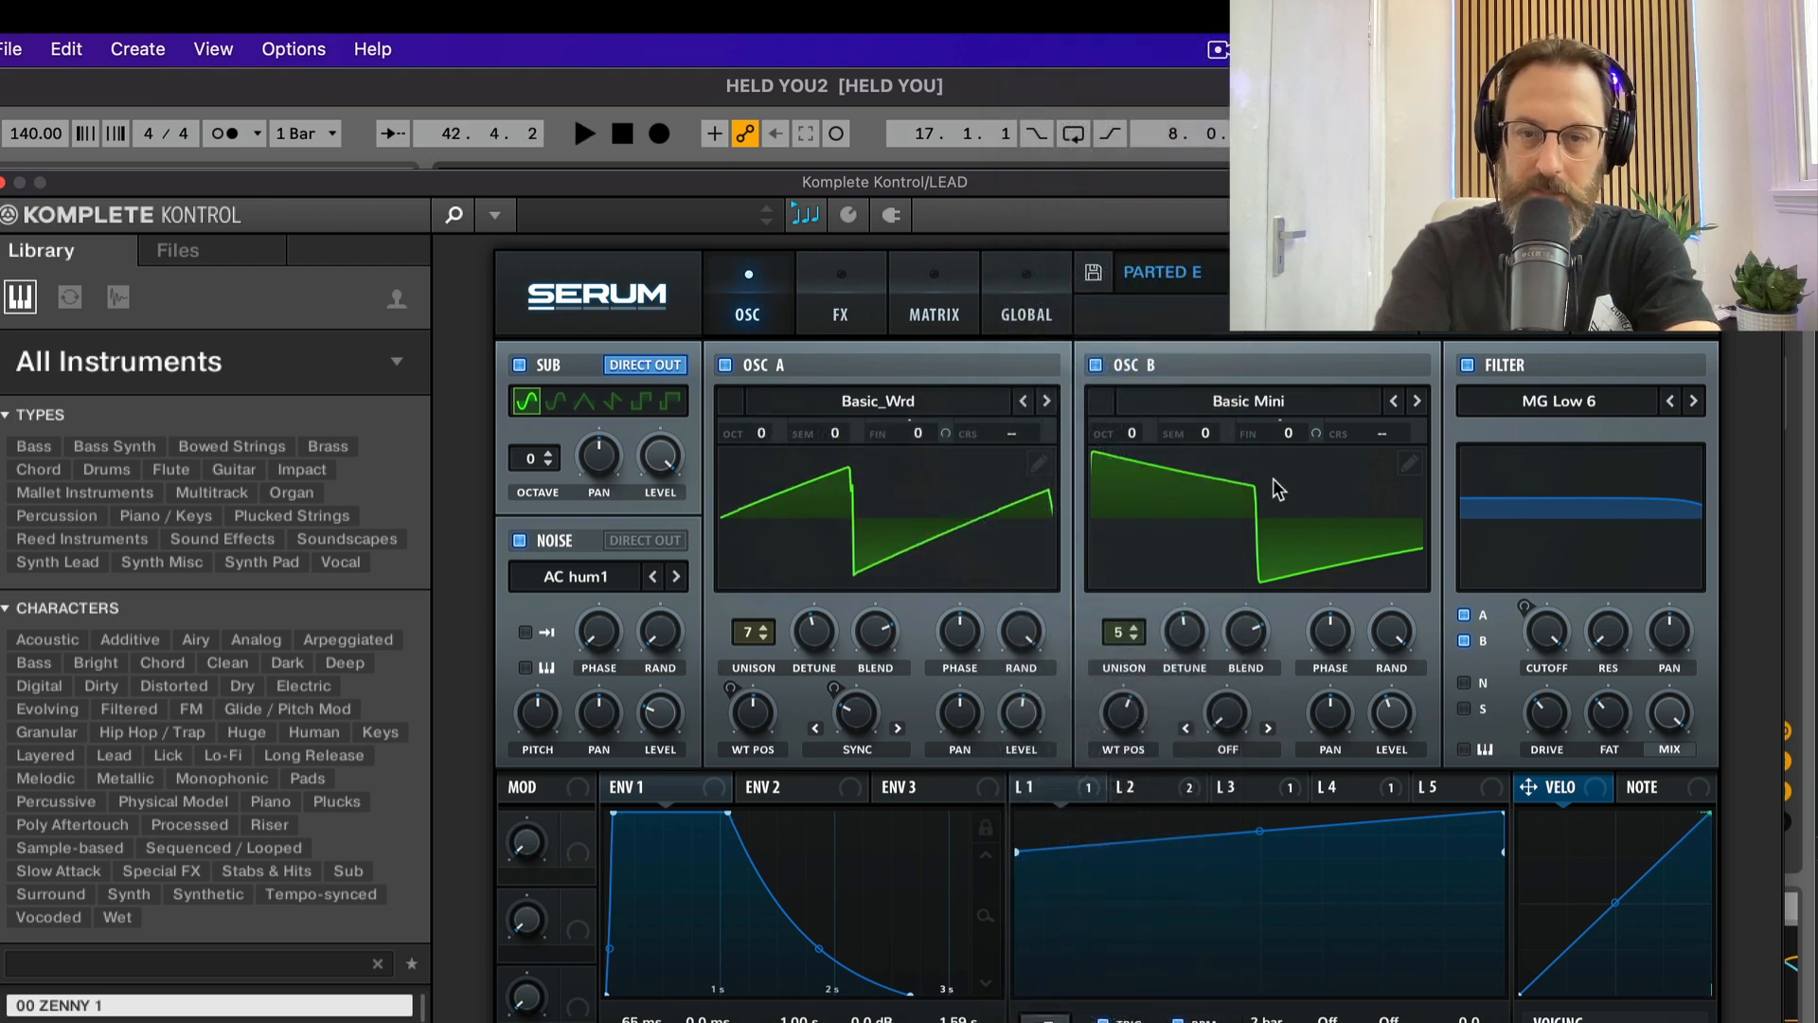
# Step: Examine the Serum patch's Hyper/Dimension, Compressor and Reverb effects during playback, and close the plug-in window
pyautogui.click(841, 316)
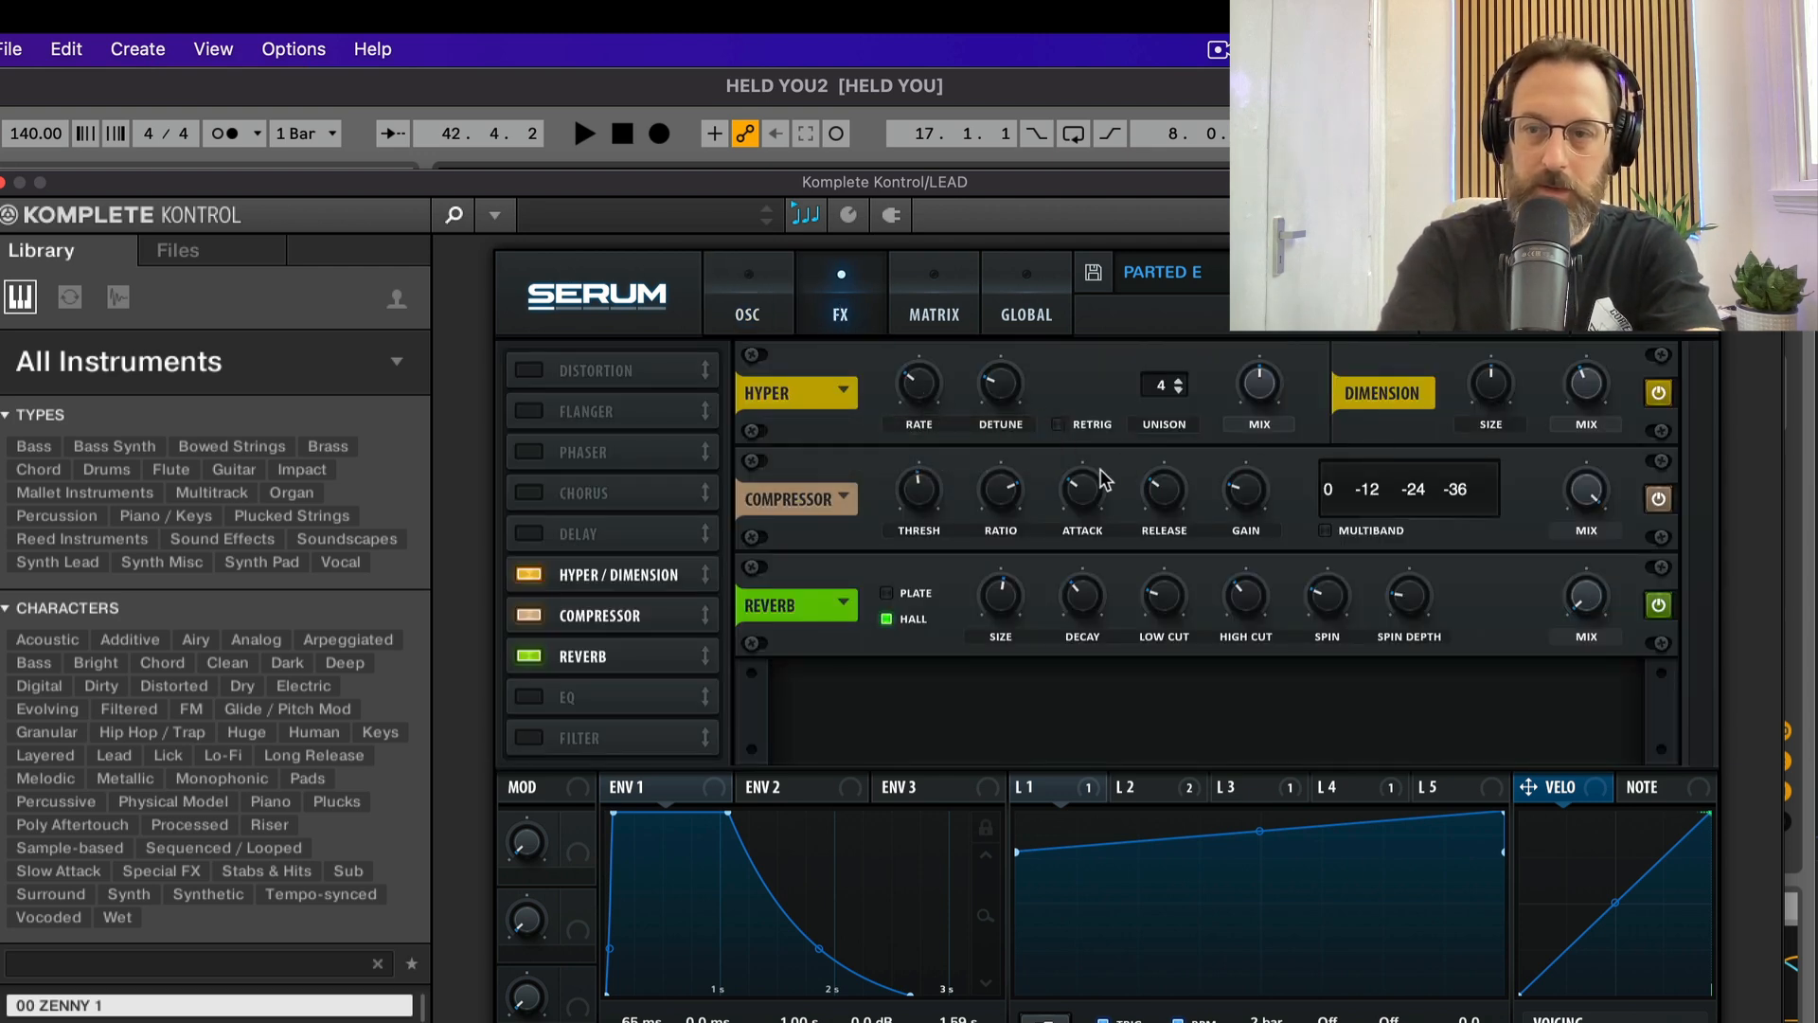
pyautogui.press('space')
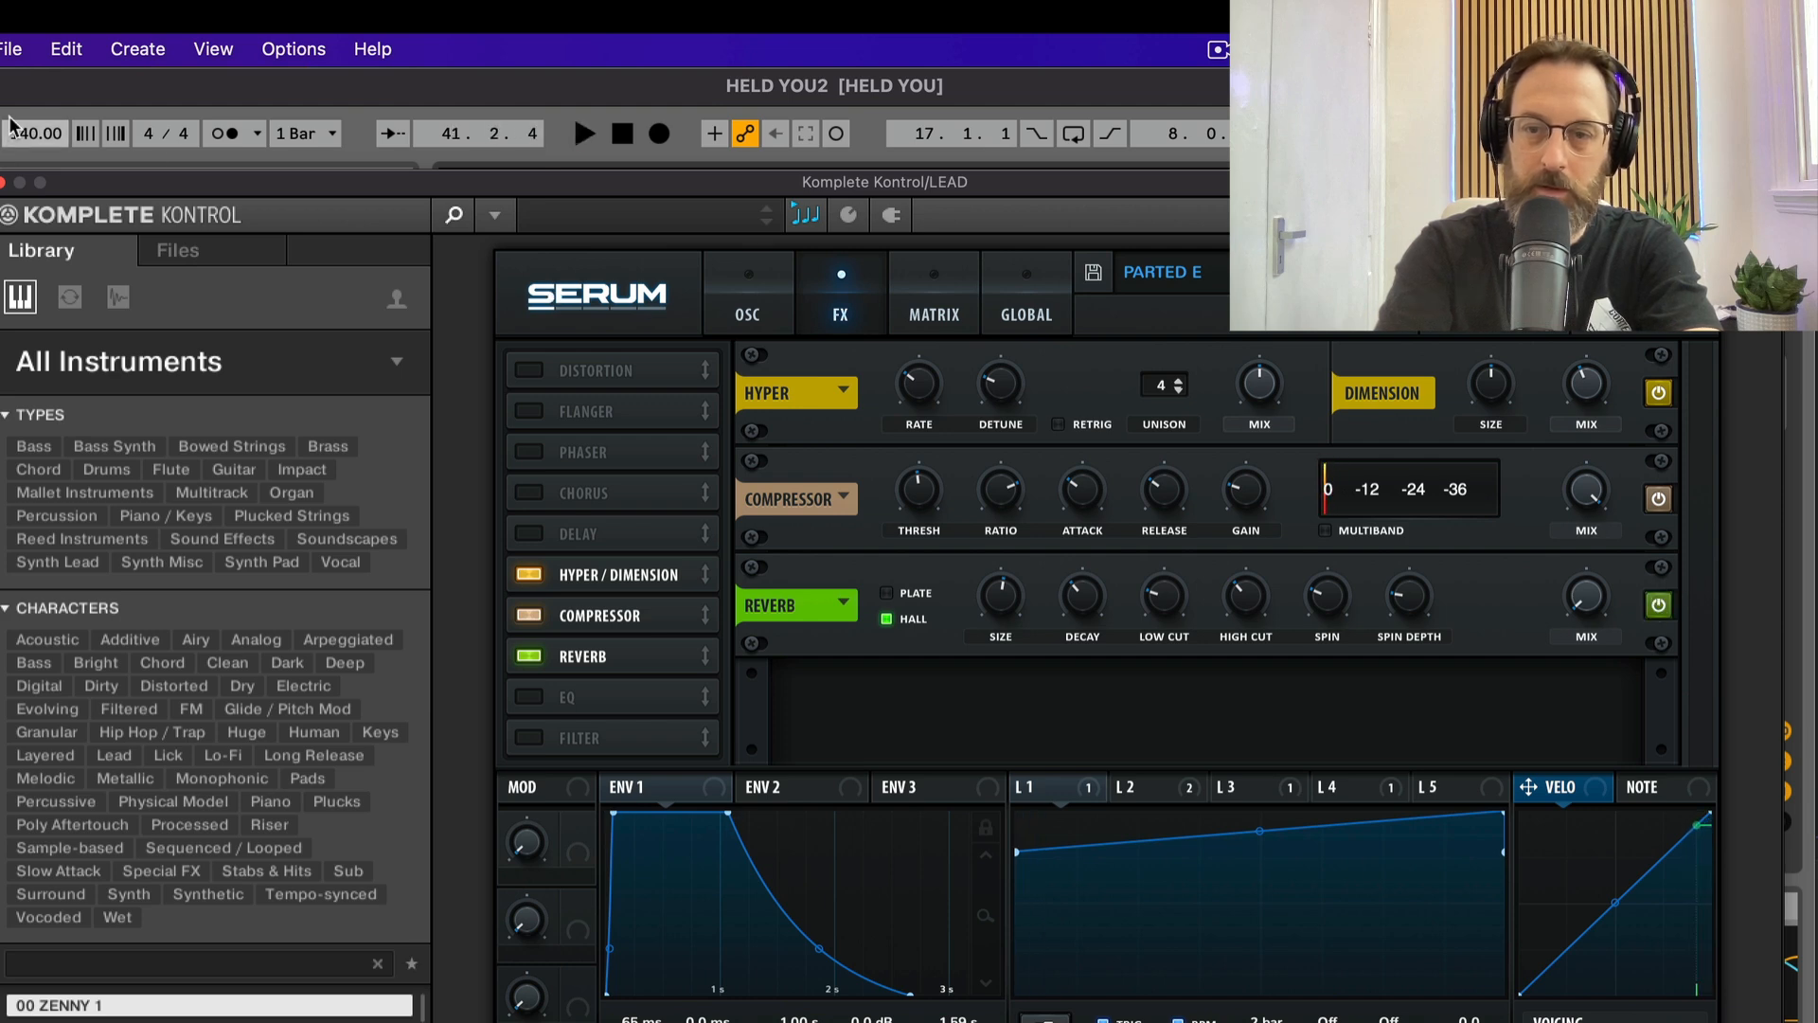
pyautogui.click(2, 182)
# Step: Bypass the channel 7 LEAD's Chorus-Ensemble and compare the sound with EQ Eight bypassed and active, leaving EQ Eight active
pyautogui.hscroll(12, 928, 719)
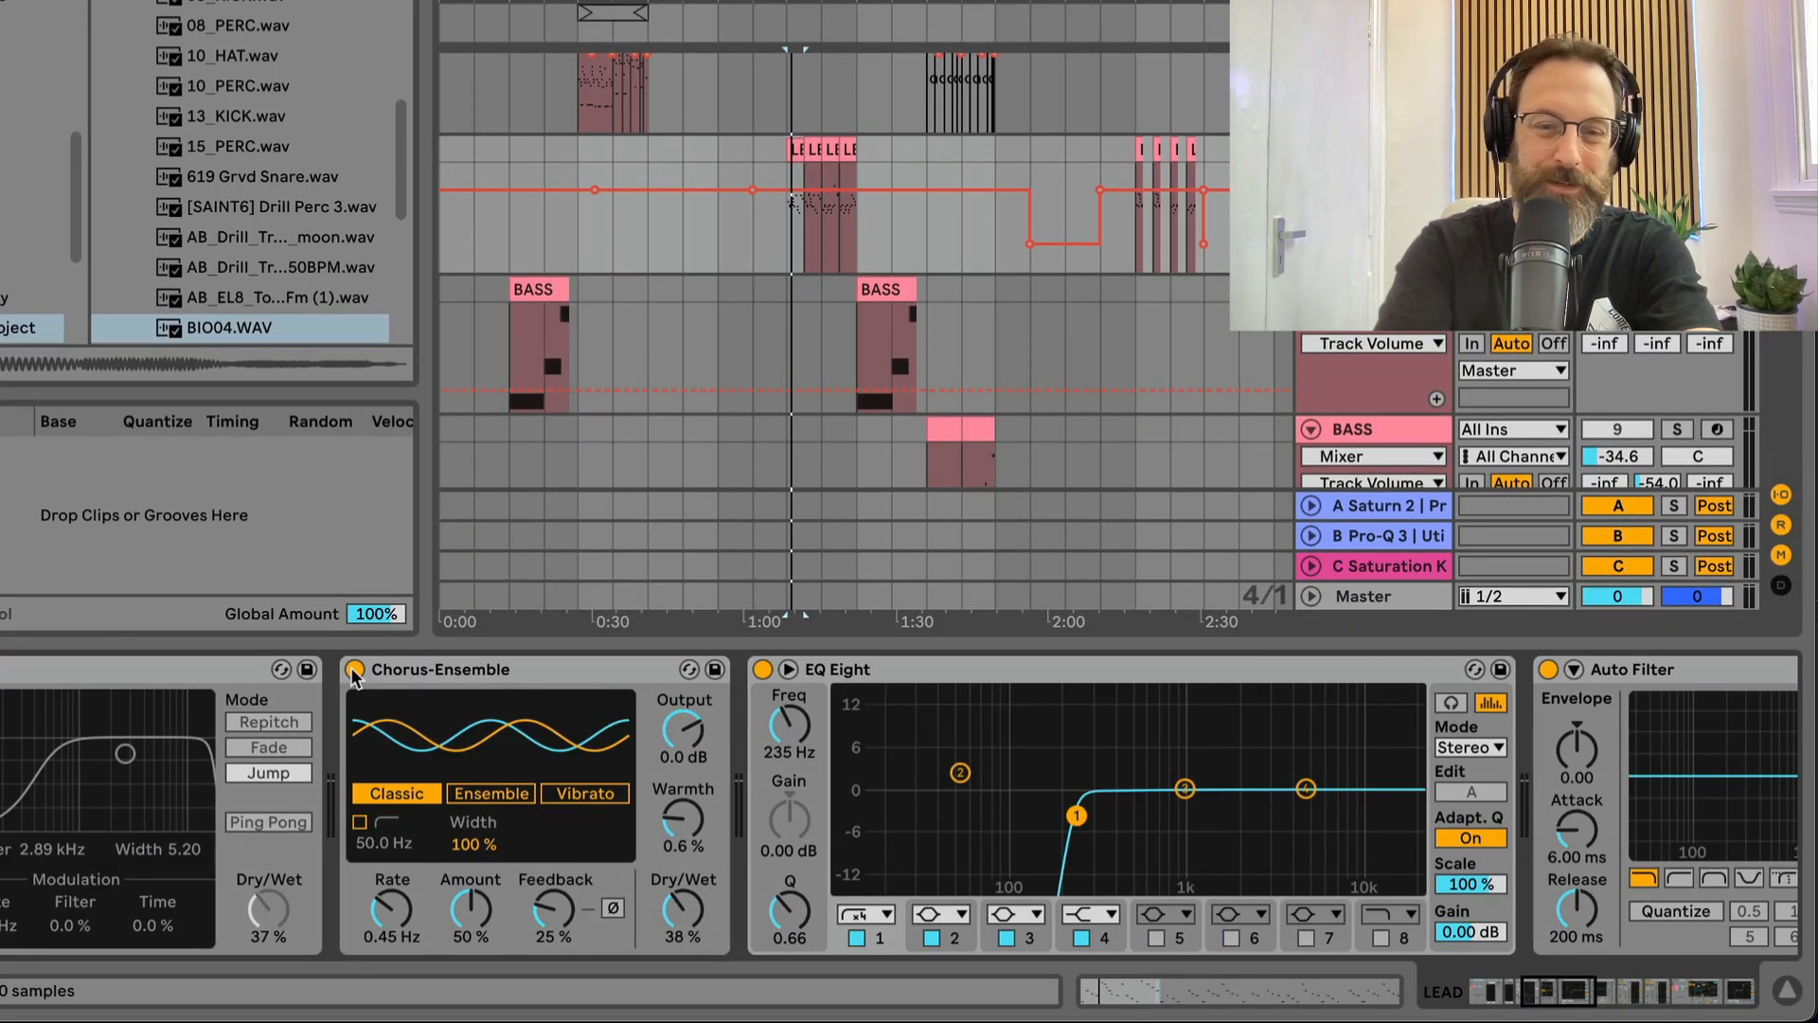
pyautogui.click(354, 671)
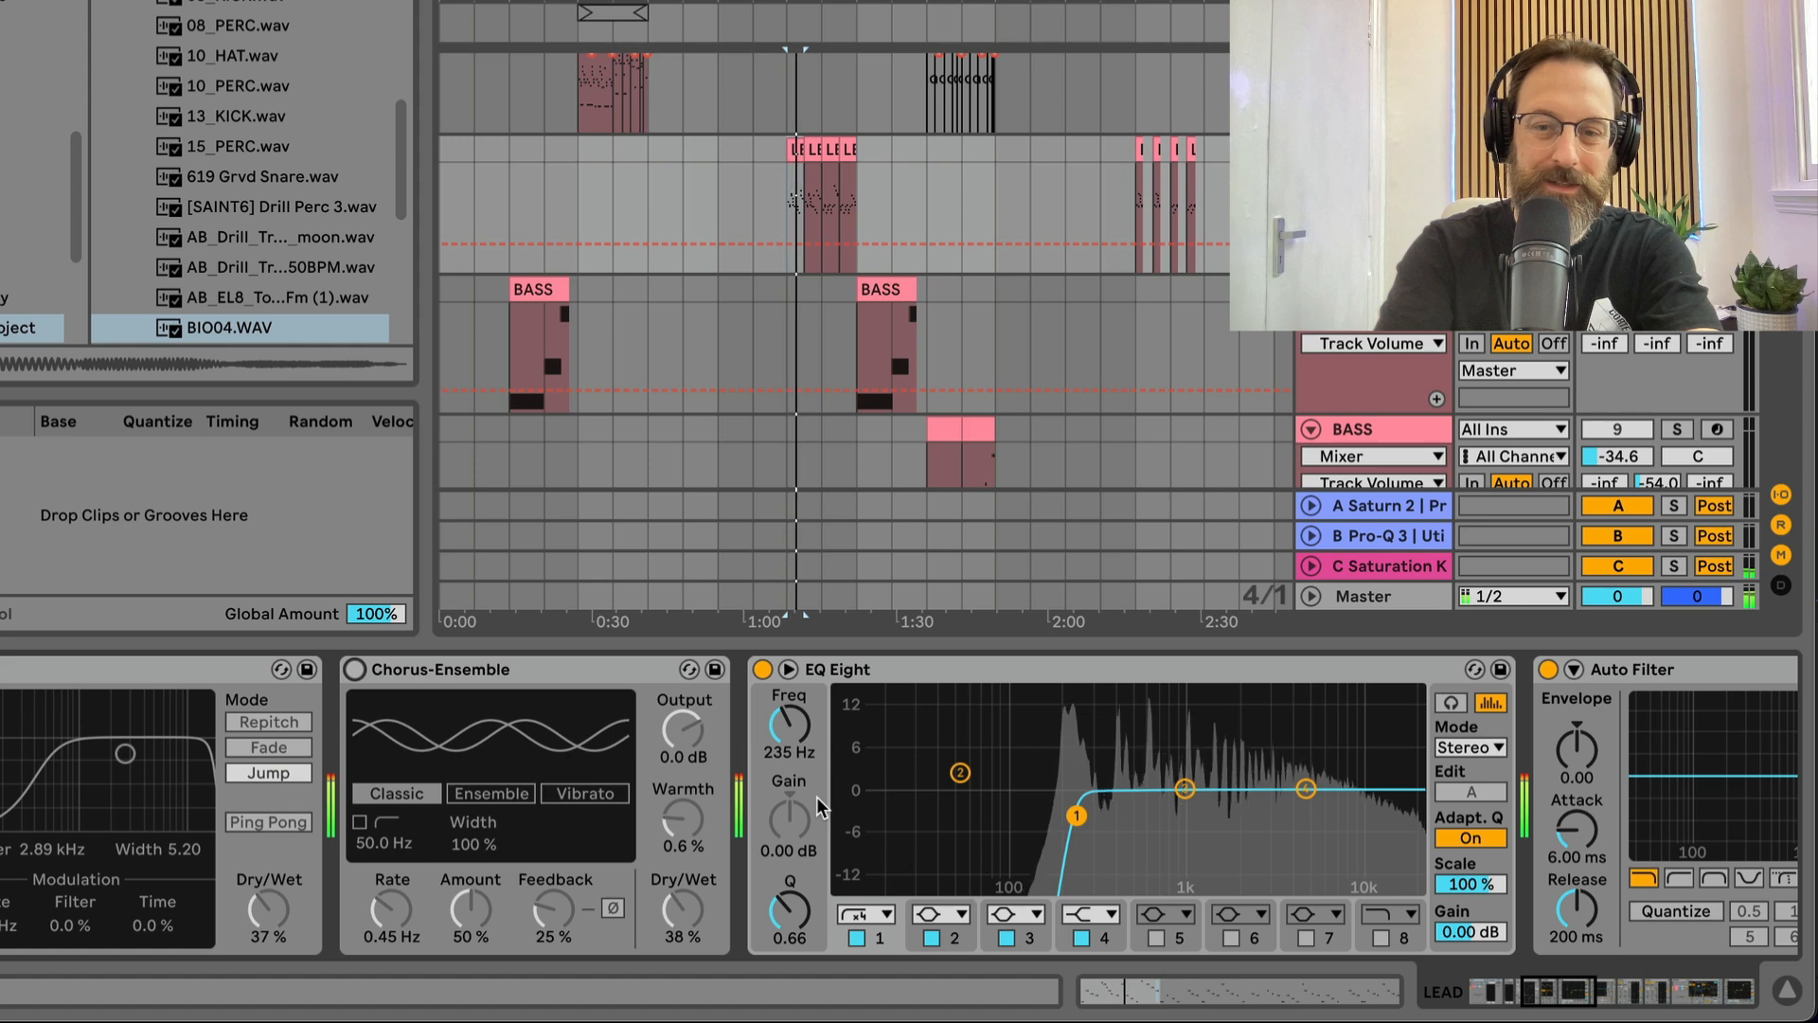
pyautogui.click(763, 670)
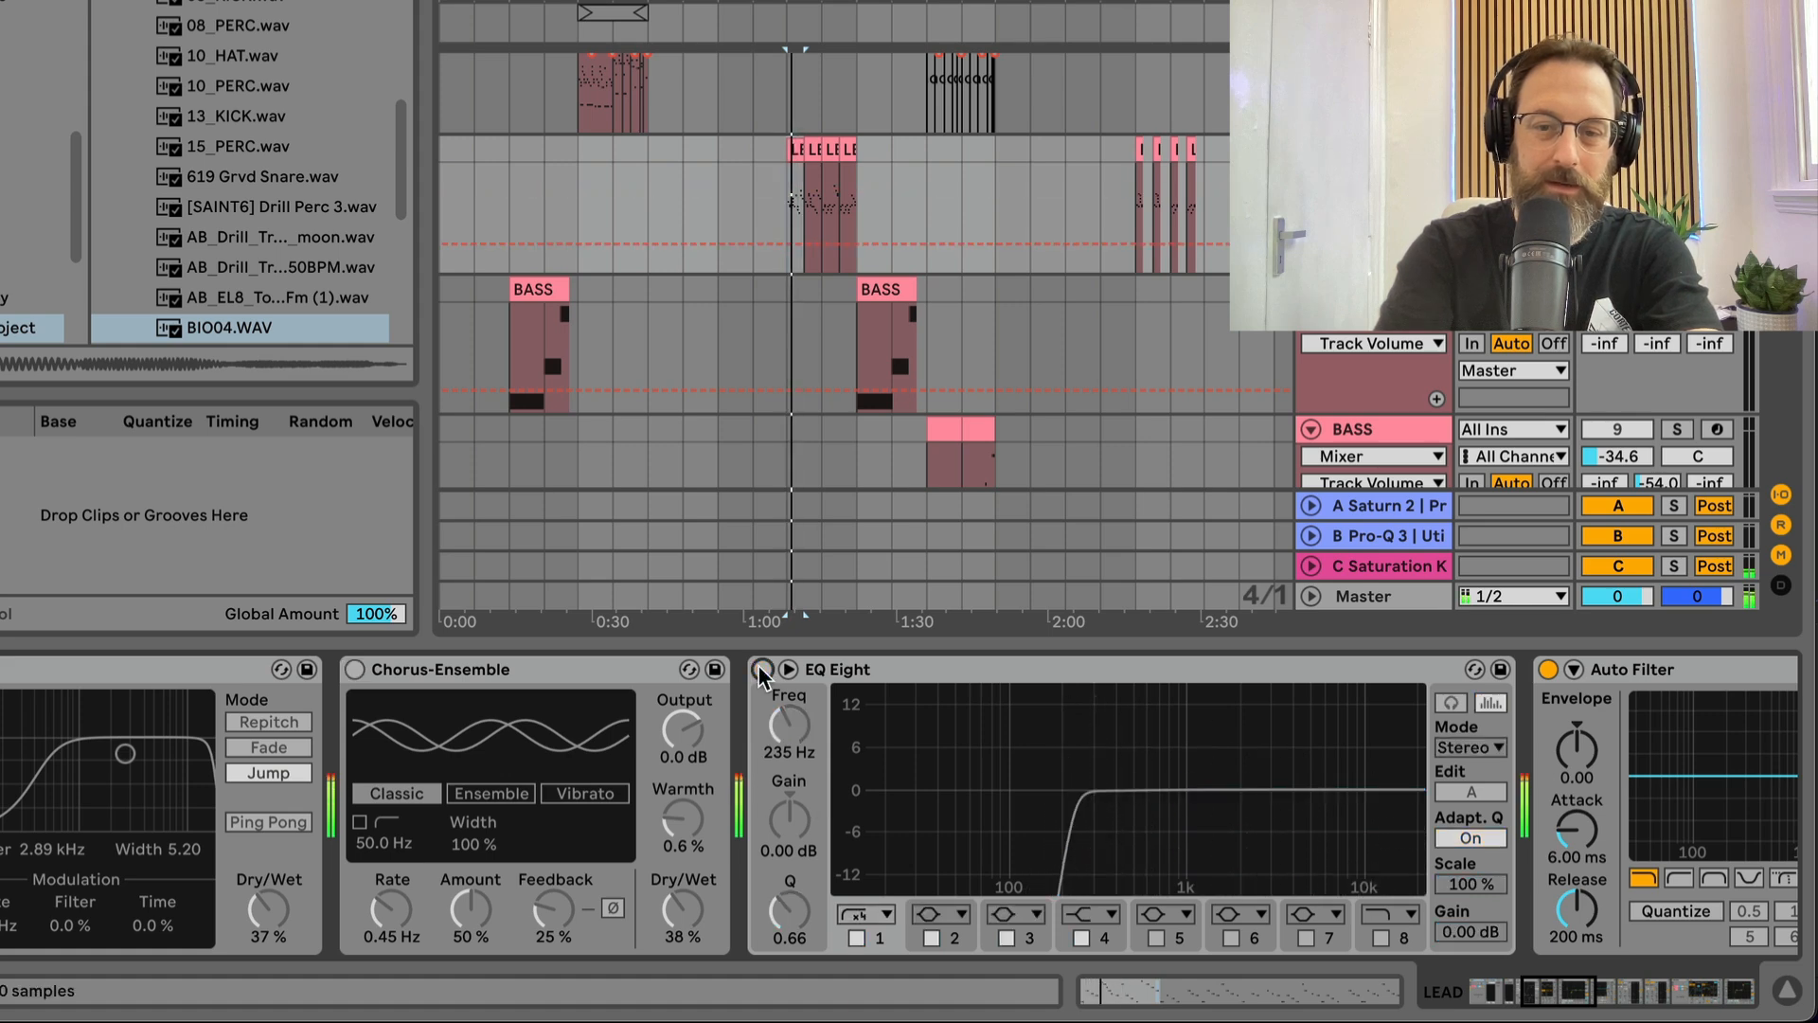
pyautogui.click(763, 670)
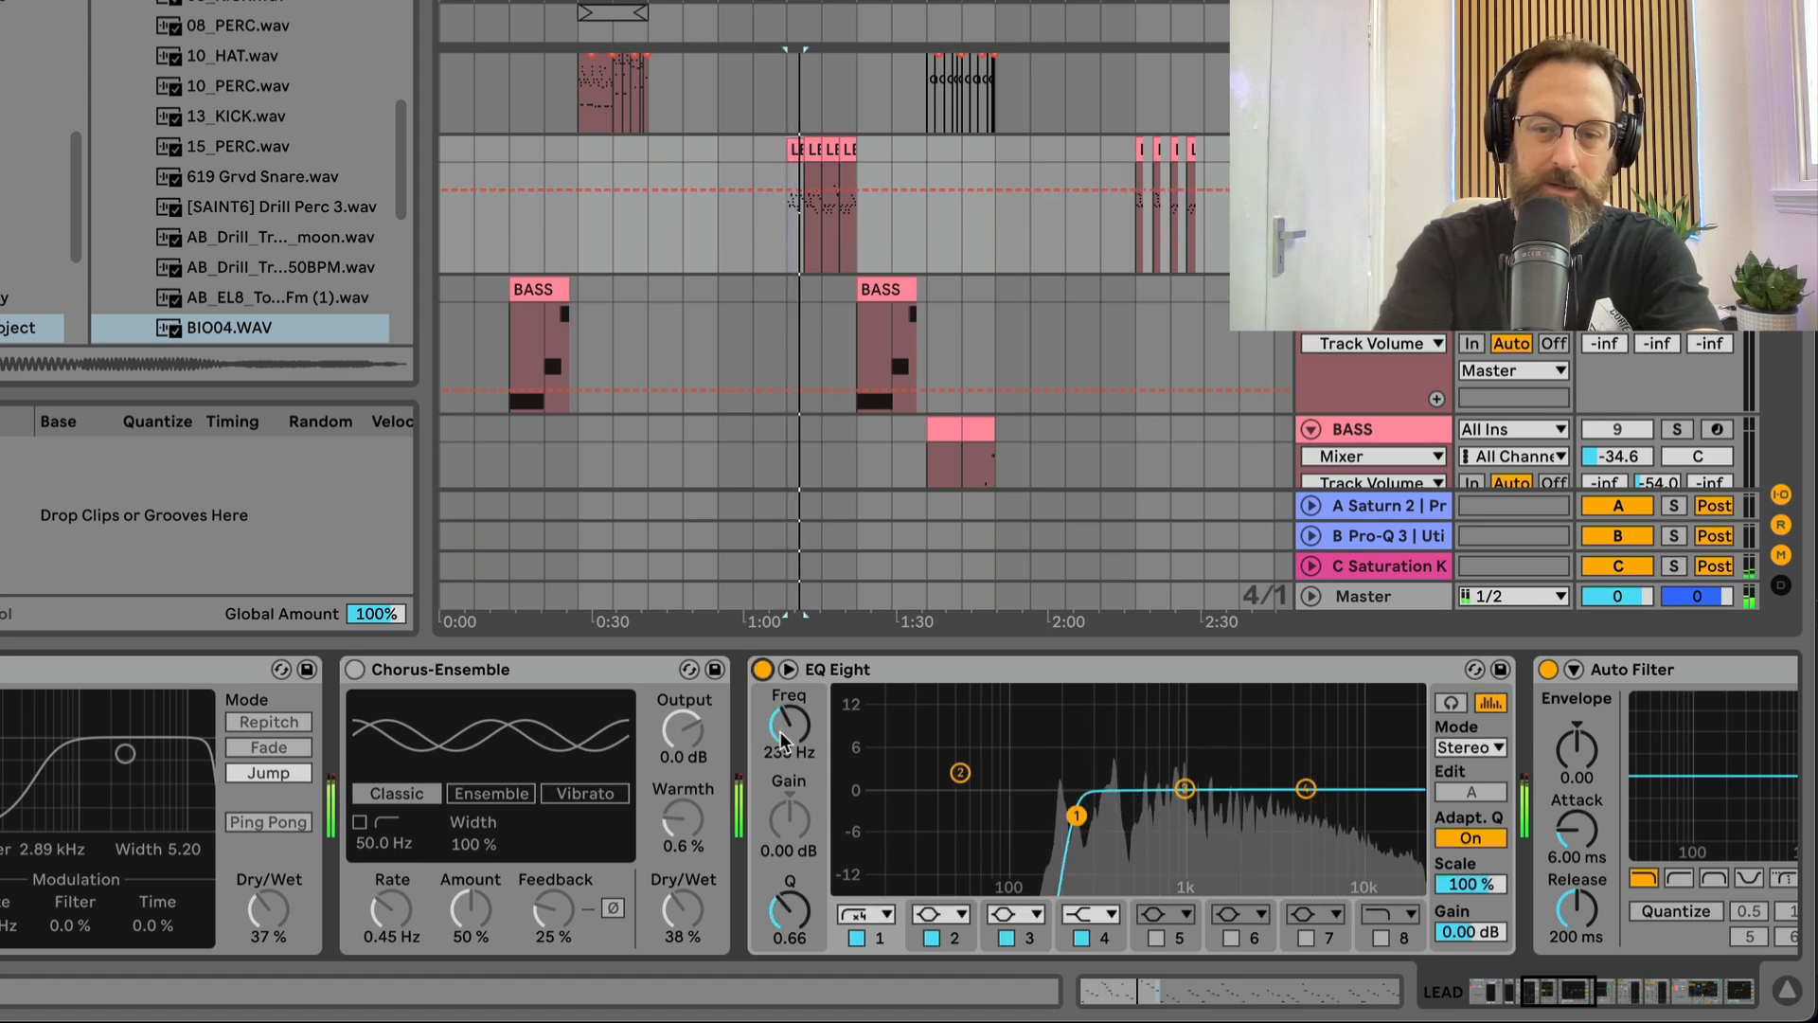
# Step: Reopen the channel 7 LEAD's Serum patch, toggle its Sub oscillator and close the plug-in window
pyautogui.hscroll(-10, 782, 741)
pyautogui.click(383, 668)
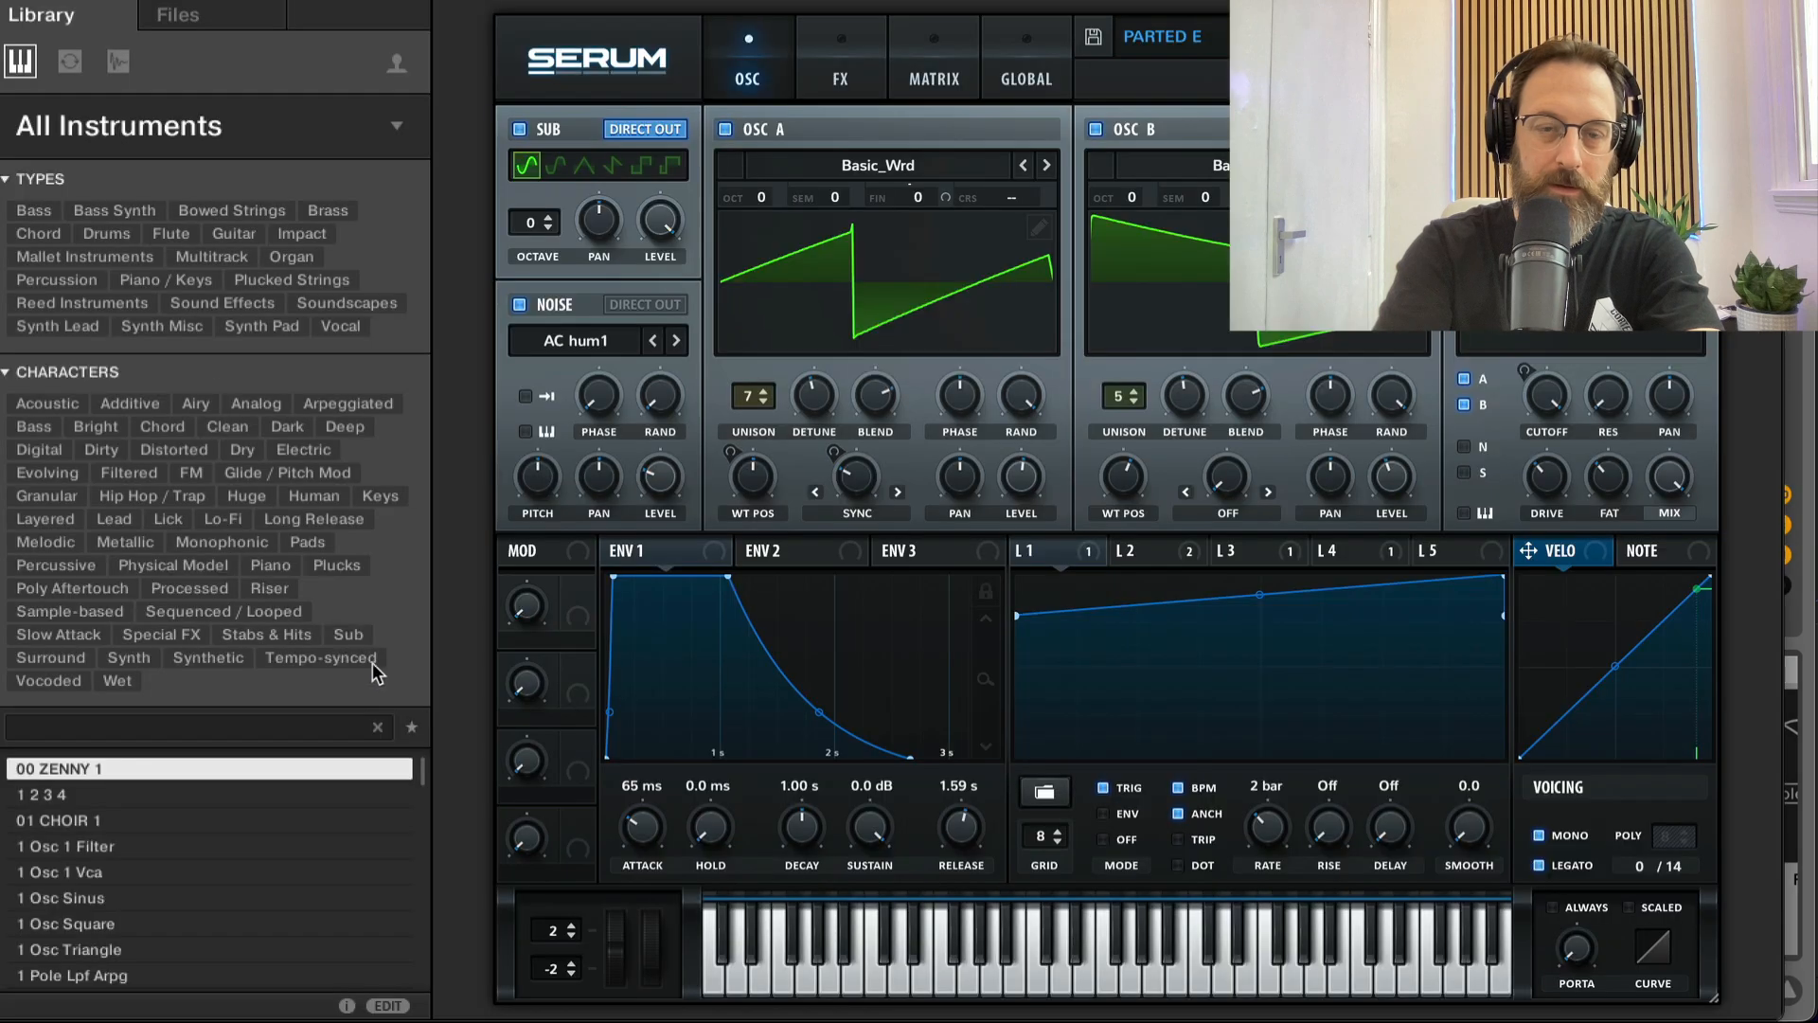
pyautogui.click(519, 130)
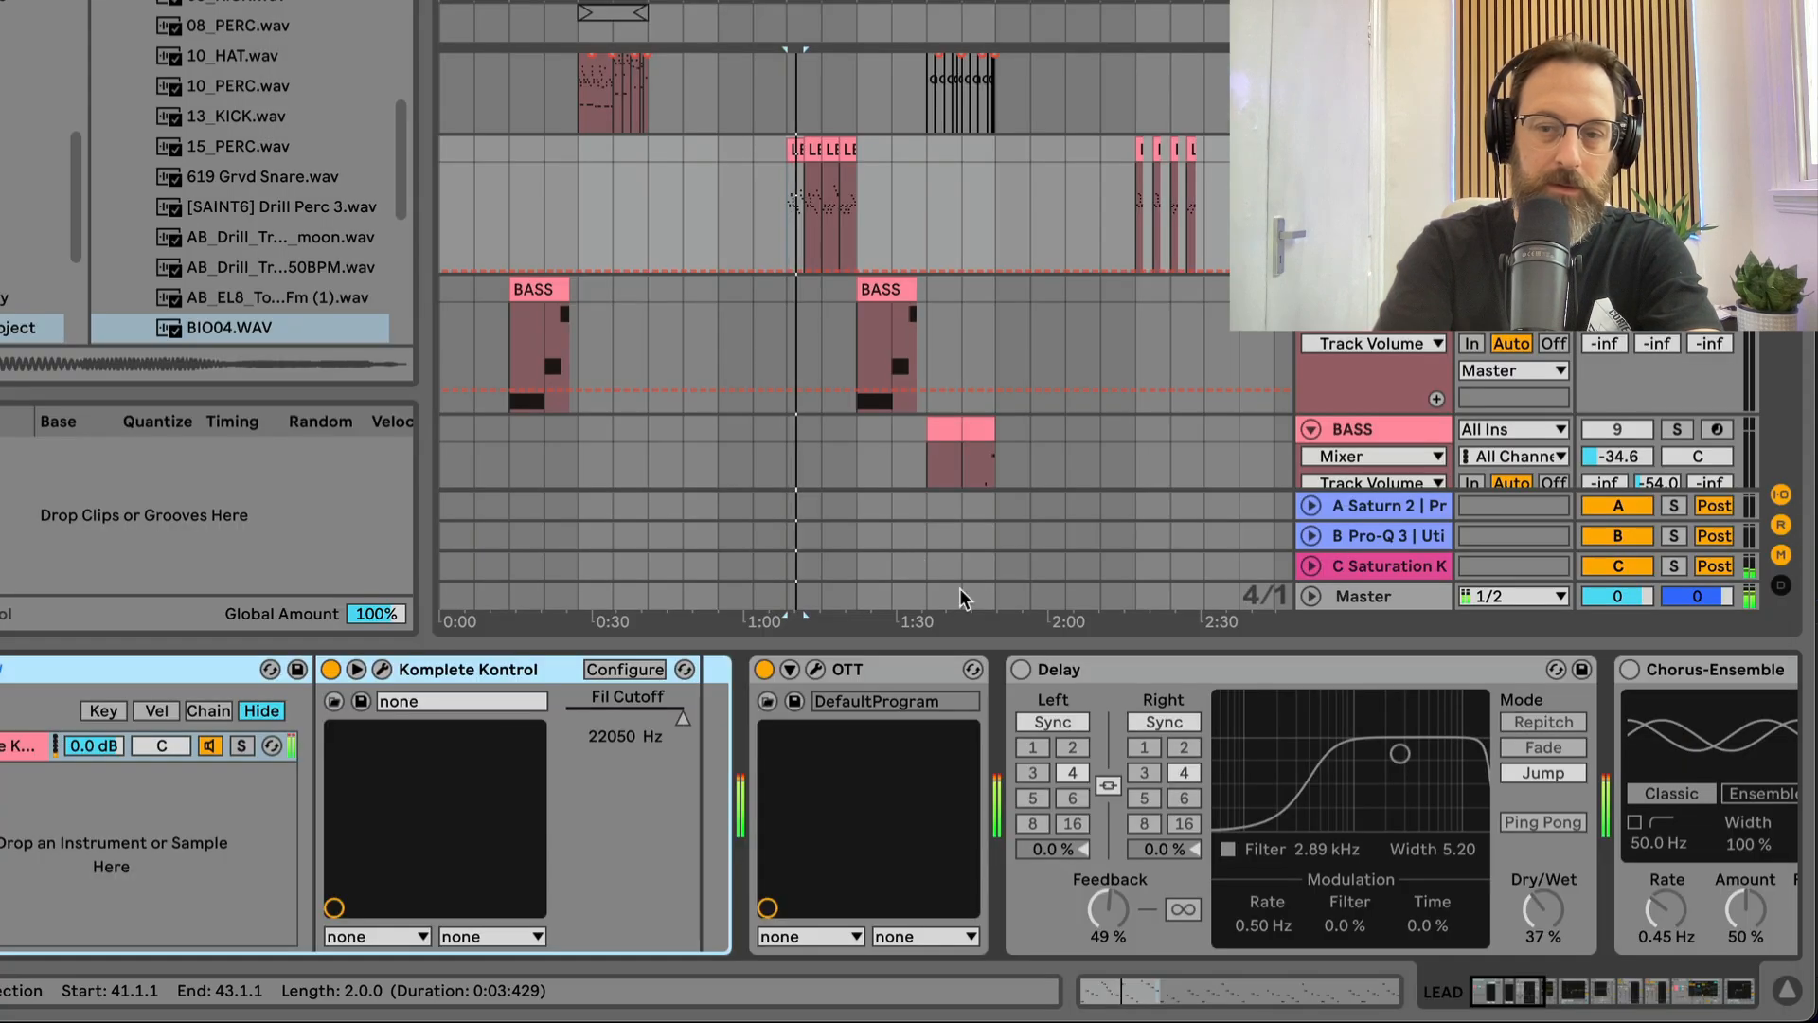
# Step: Compare the channel 7 LEAD with its Delay active and bypassed, leaving it bypassed, and reactivate Chorus-Ensemble
pyautogui.click(1021, 670)
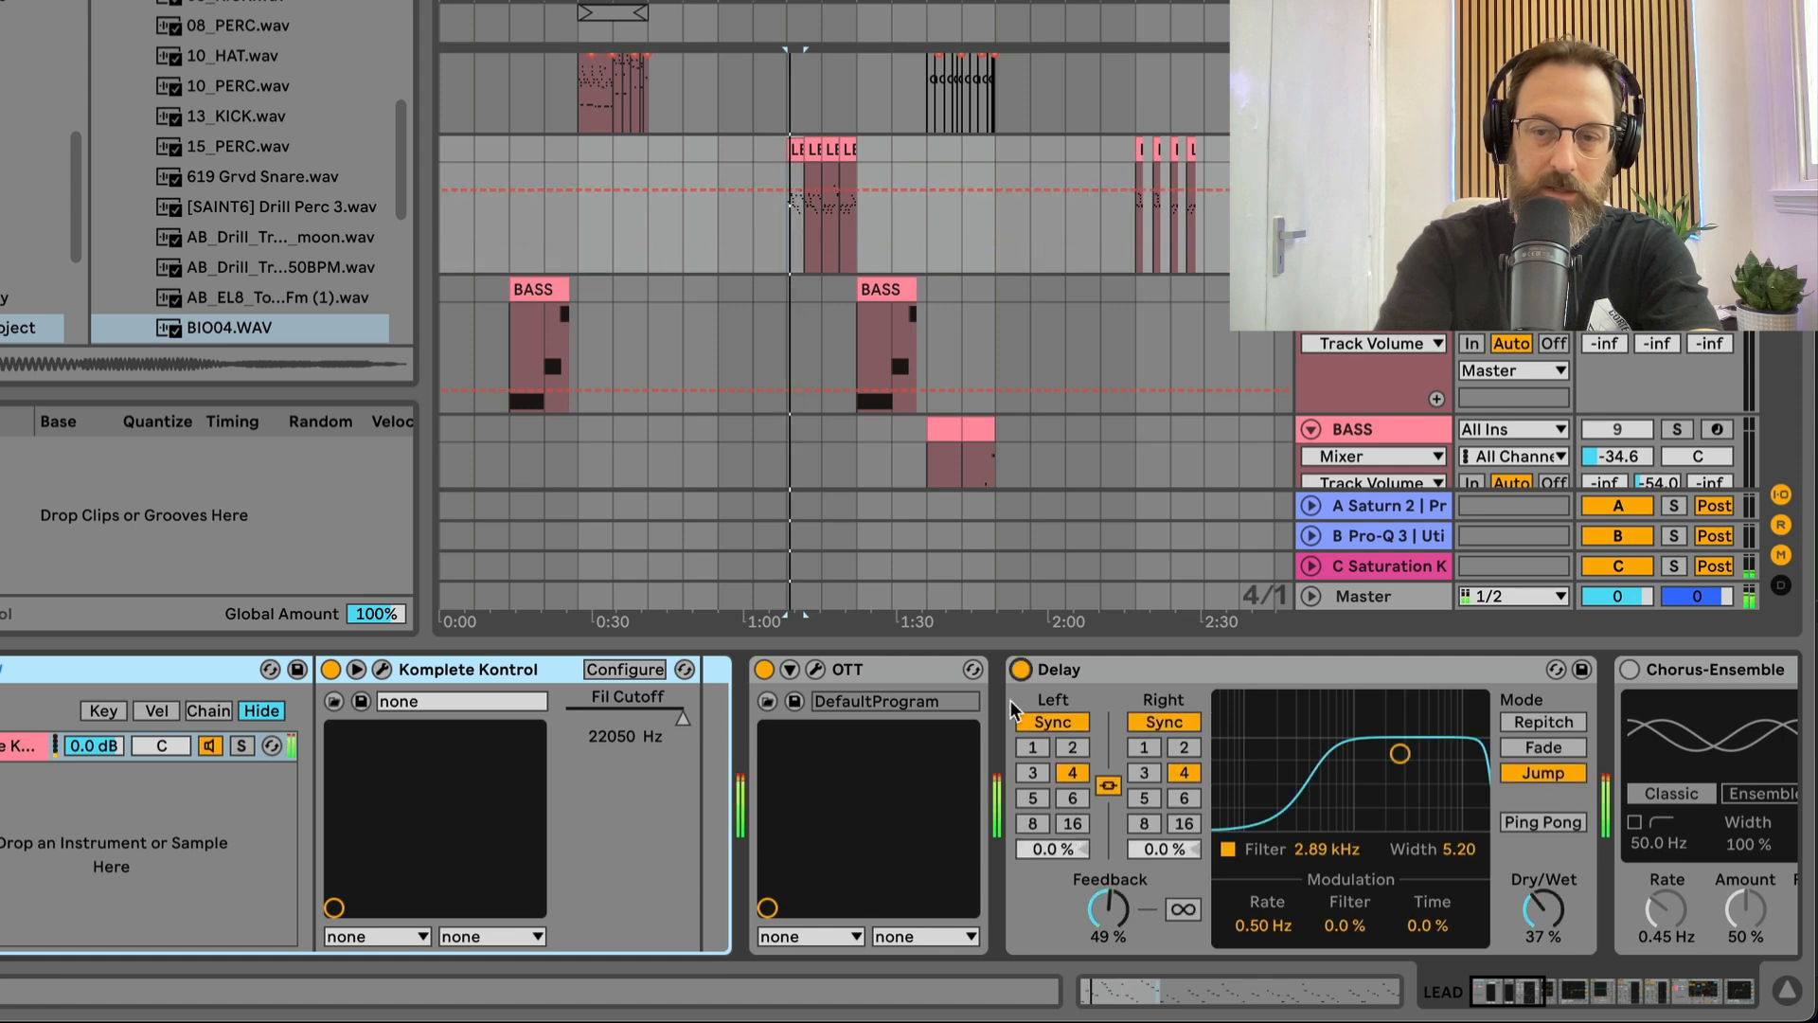
pyautogui.hscroll(4, 1010, 700)
pyautogui.click(675, 670)
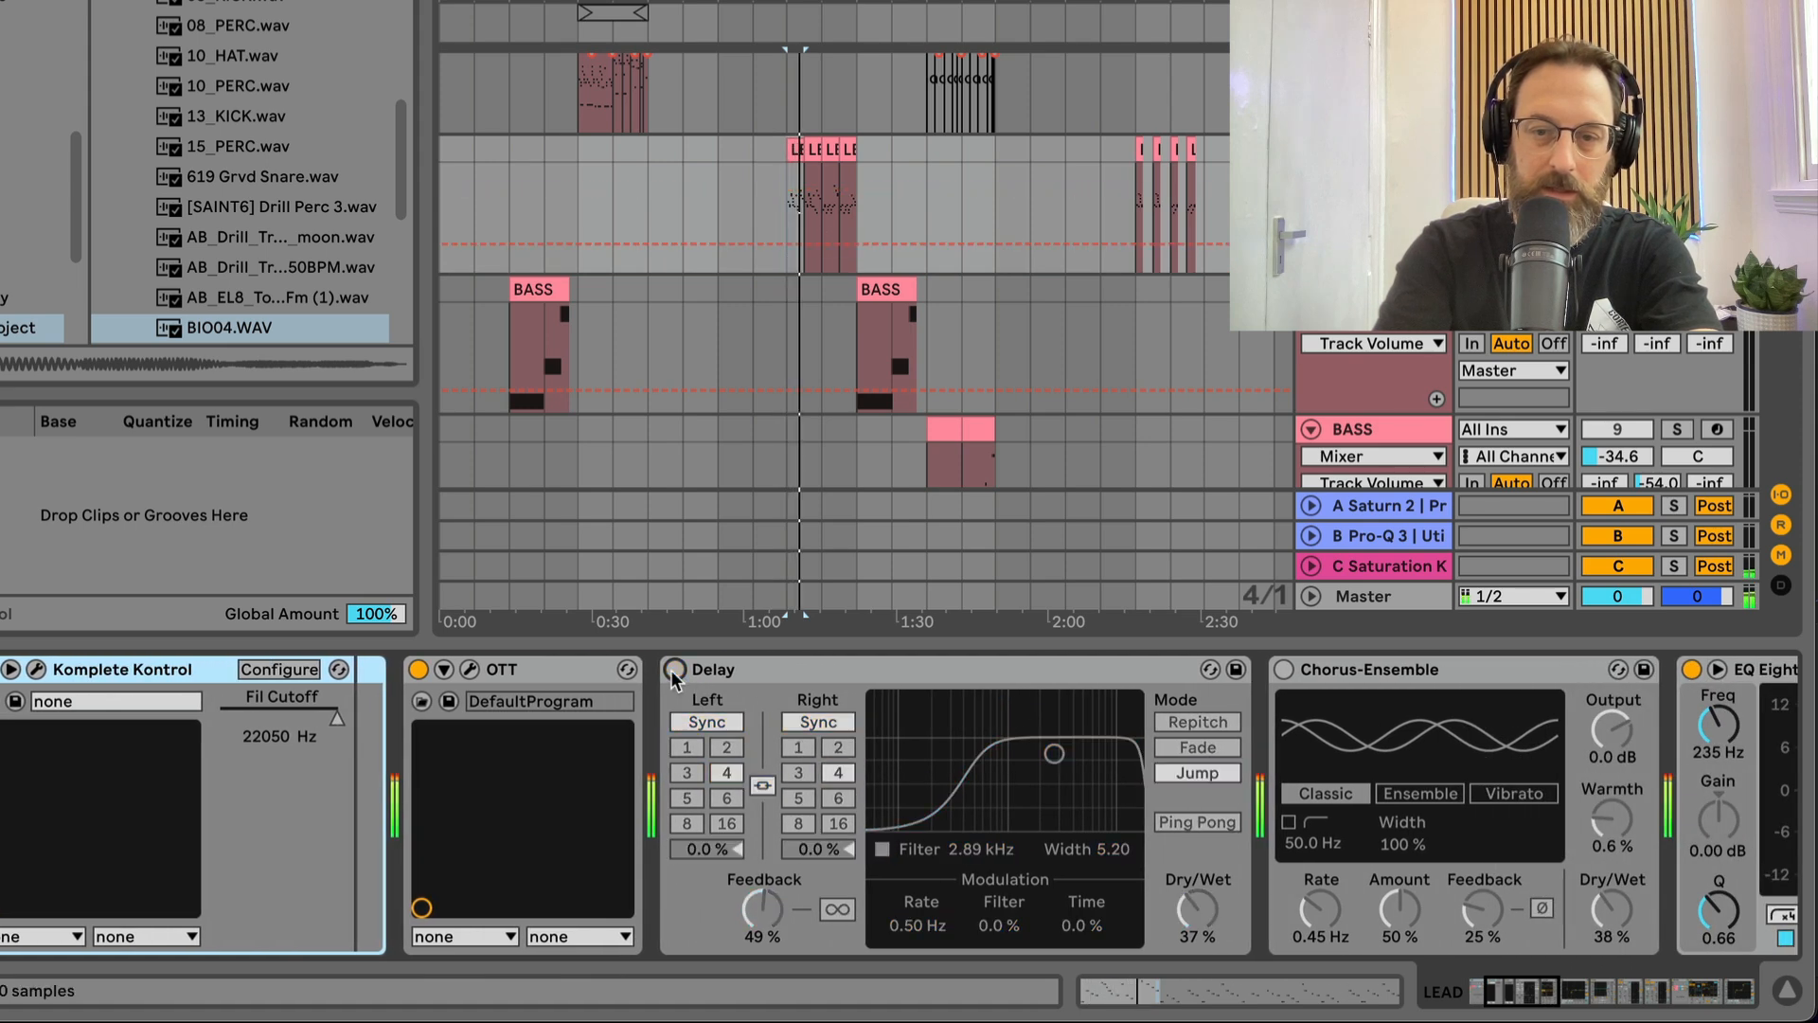
pyautogui.hscroll(3, 1136, 710)
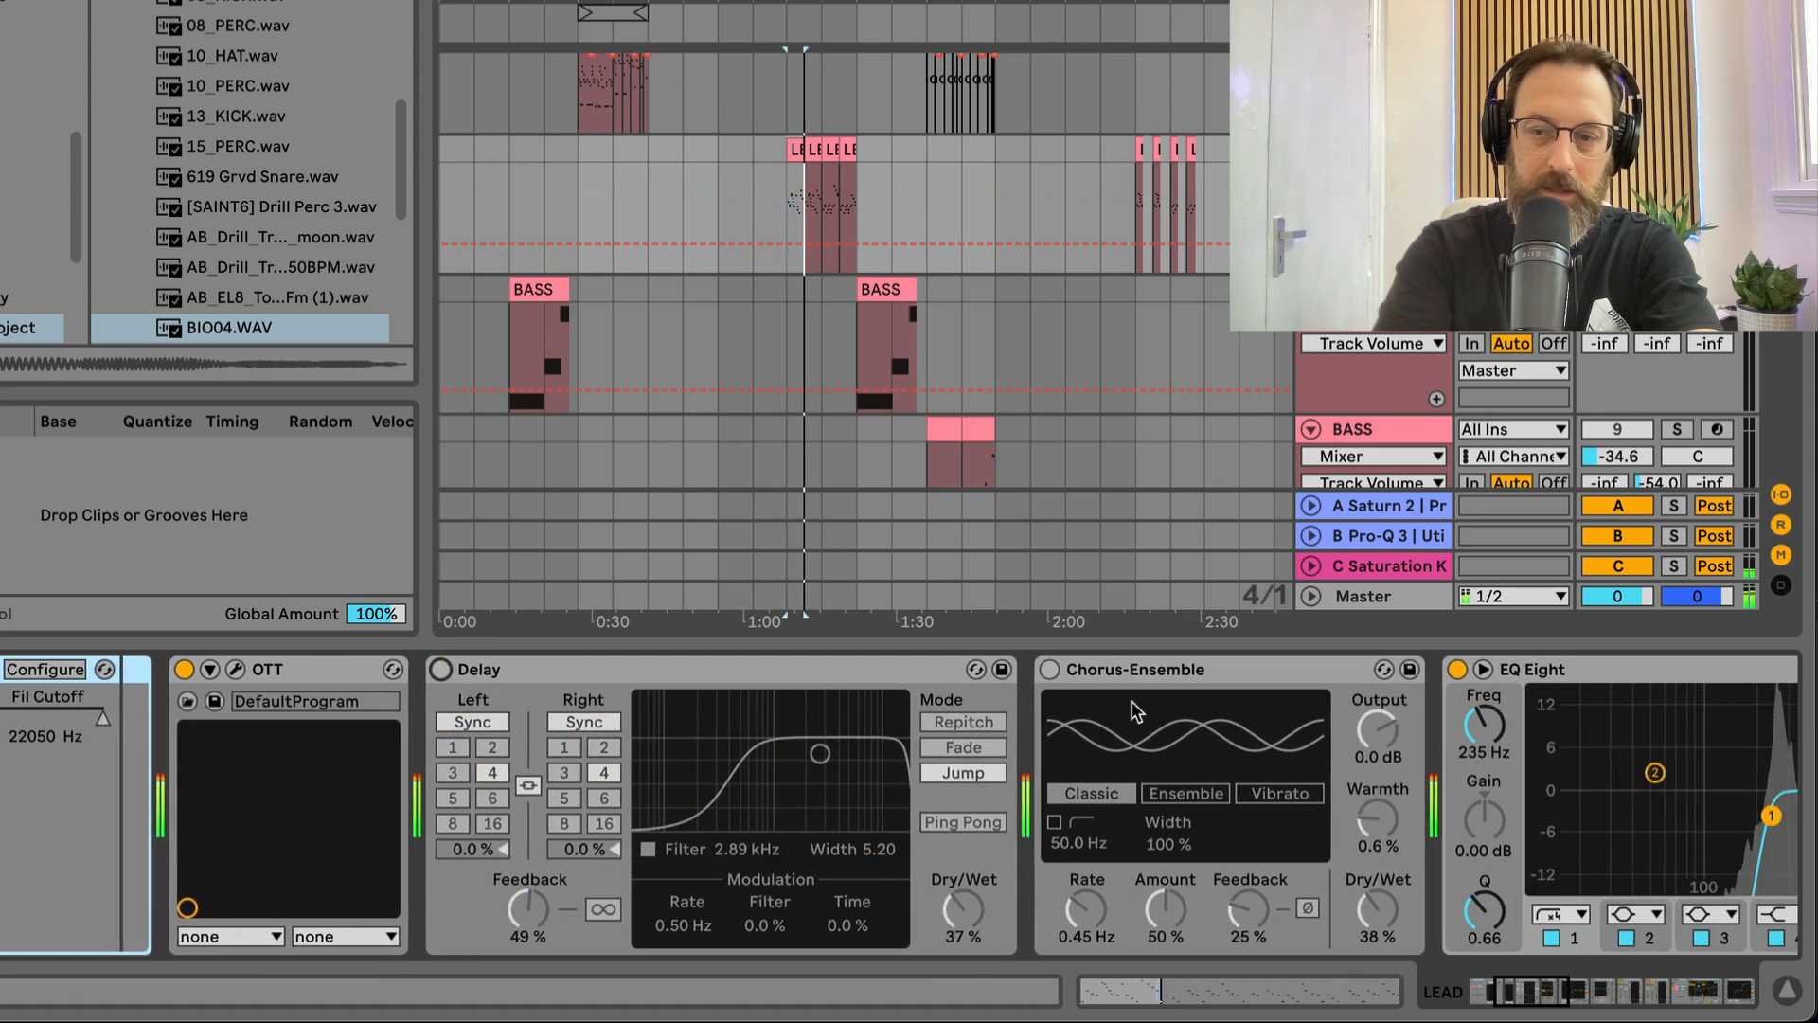
pyautogui.click(1050, 670)
# Step: Examine the devices following Chorus-Ensemble and check the second Compressor's sidechain source and Pre FX routing during playback
pyautogui.hscroll(5, 1049, 669)
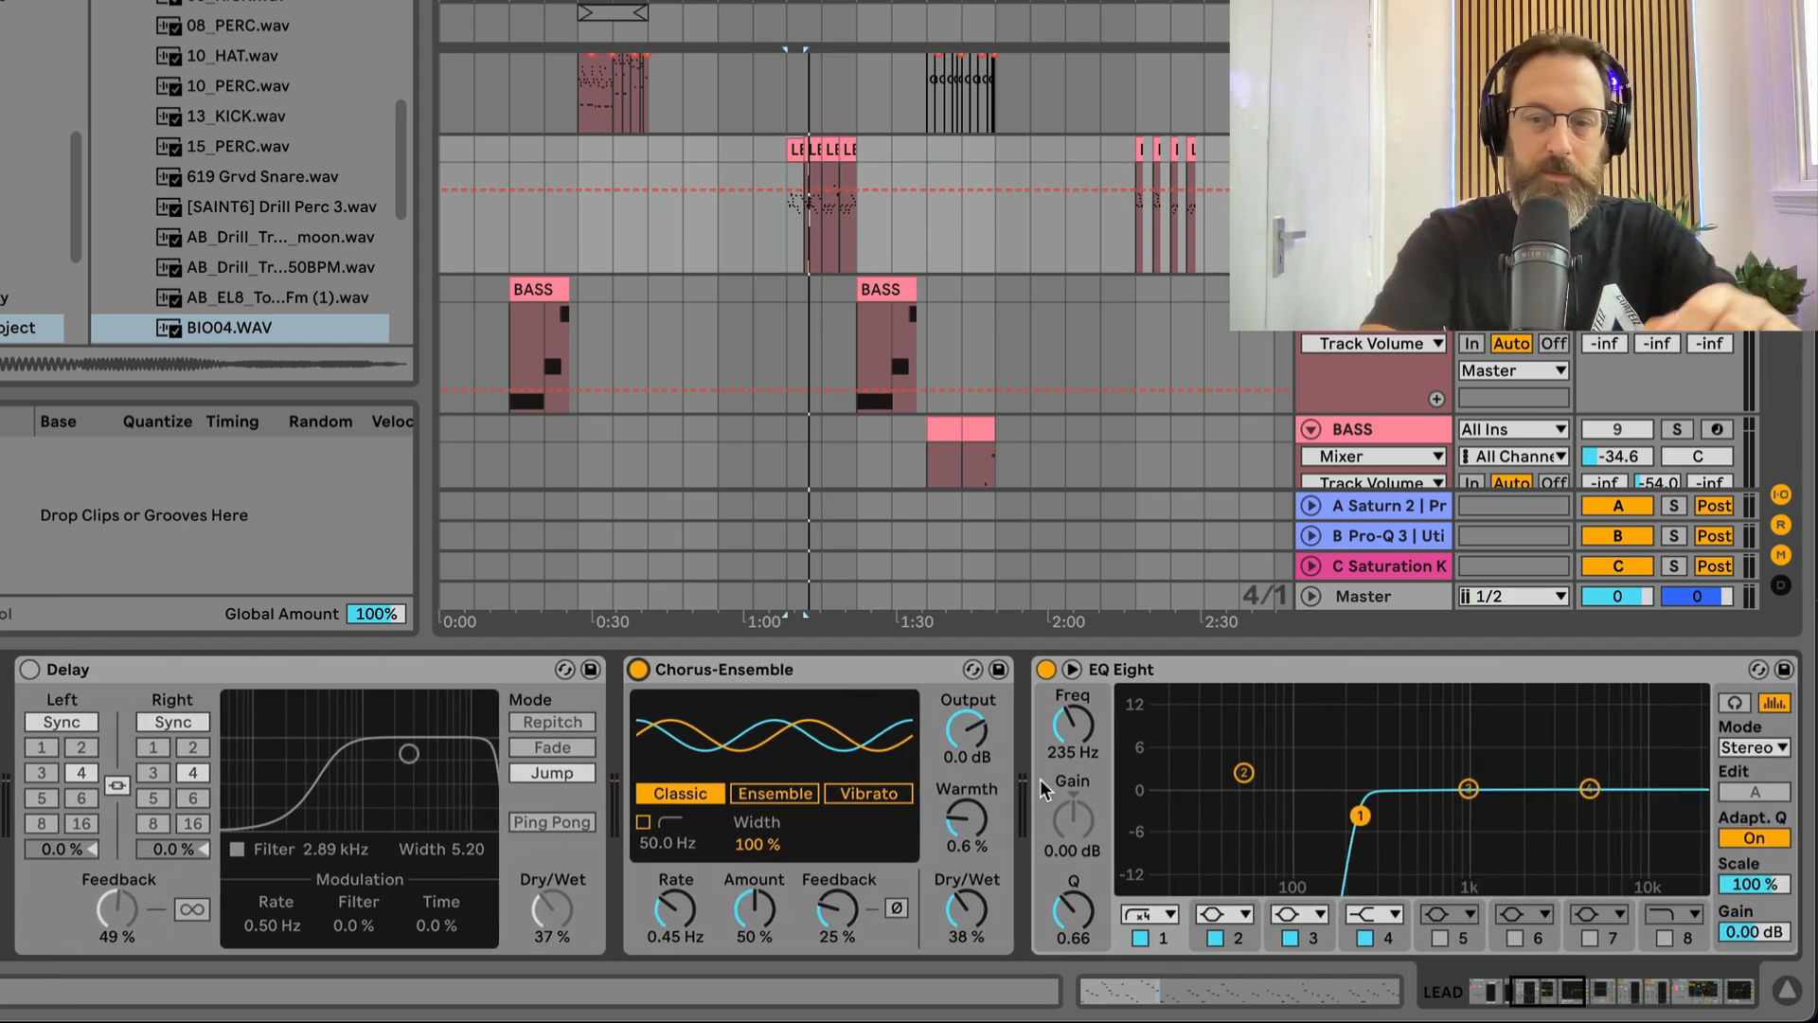
pyautogui.hscroll(5, 1039, 778)
pyautogui.hscroll(8, 1042, 790)
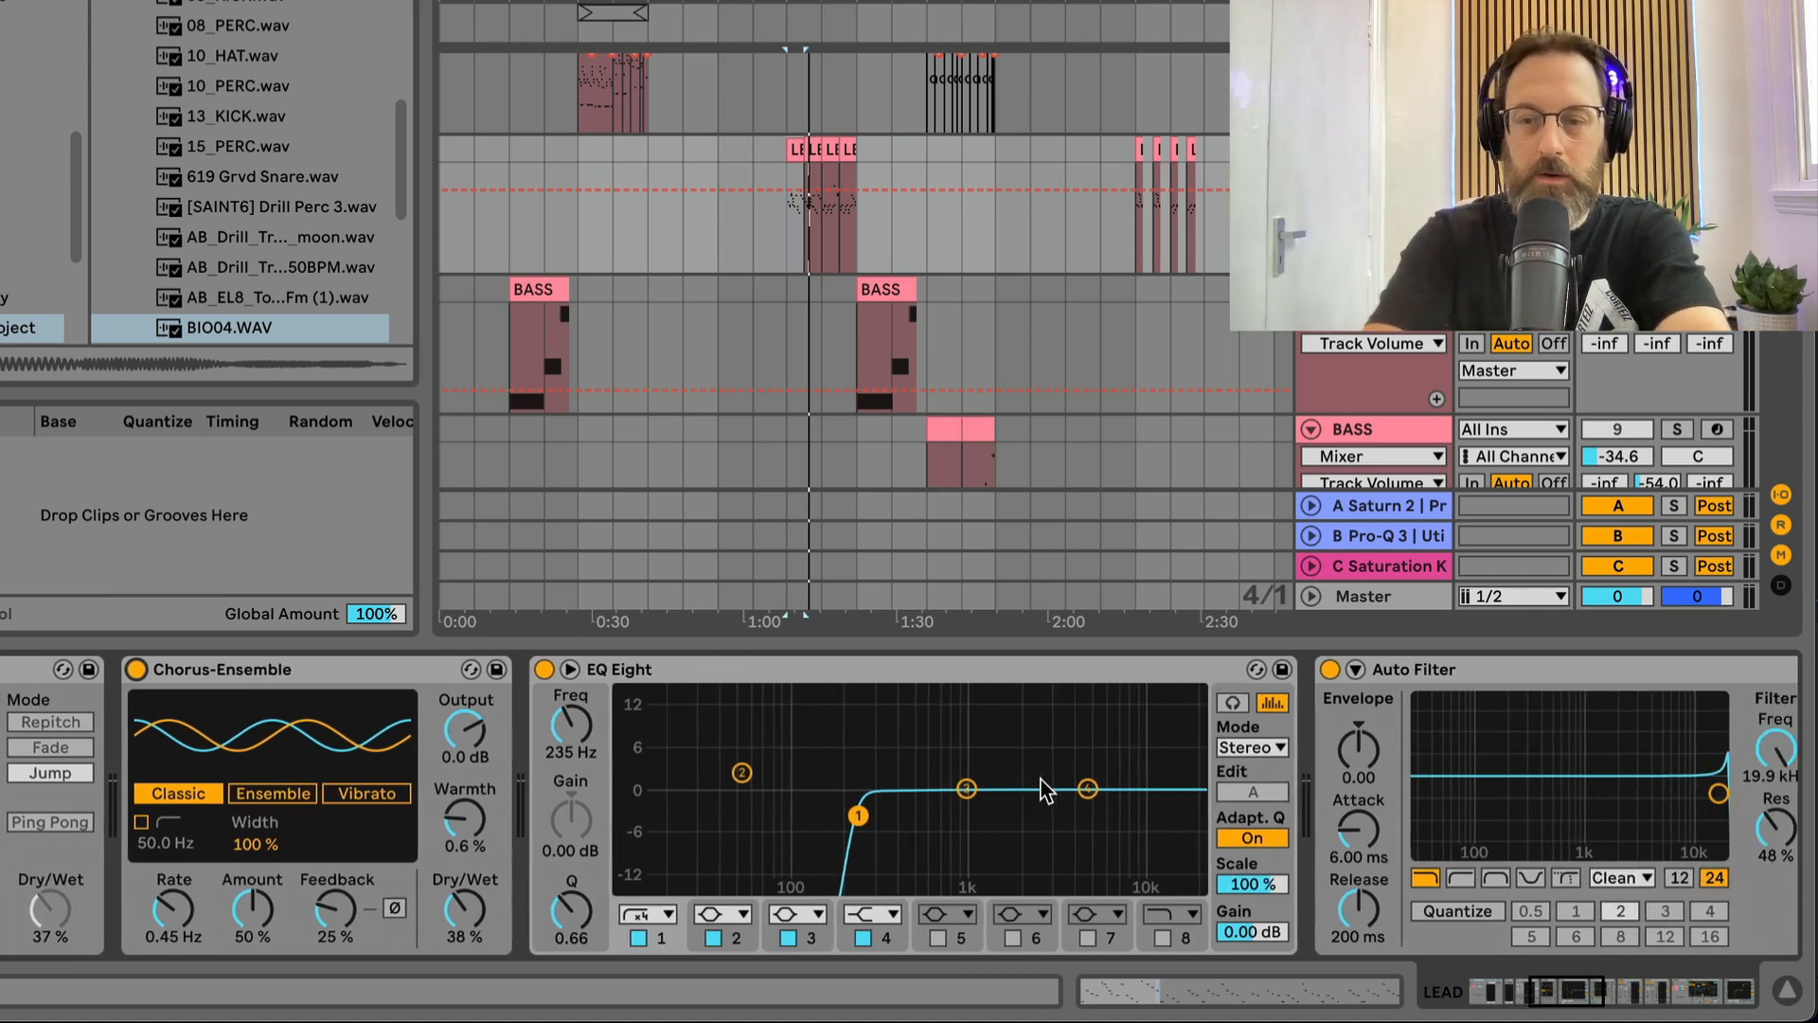
pyautogui.hscroll(13, 1039, 776)
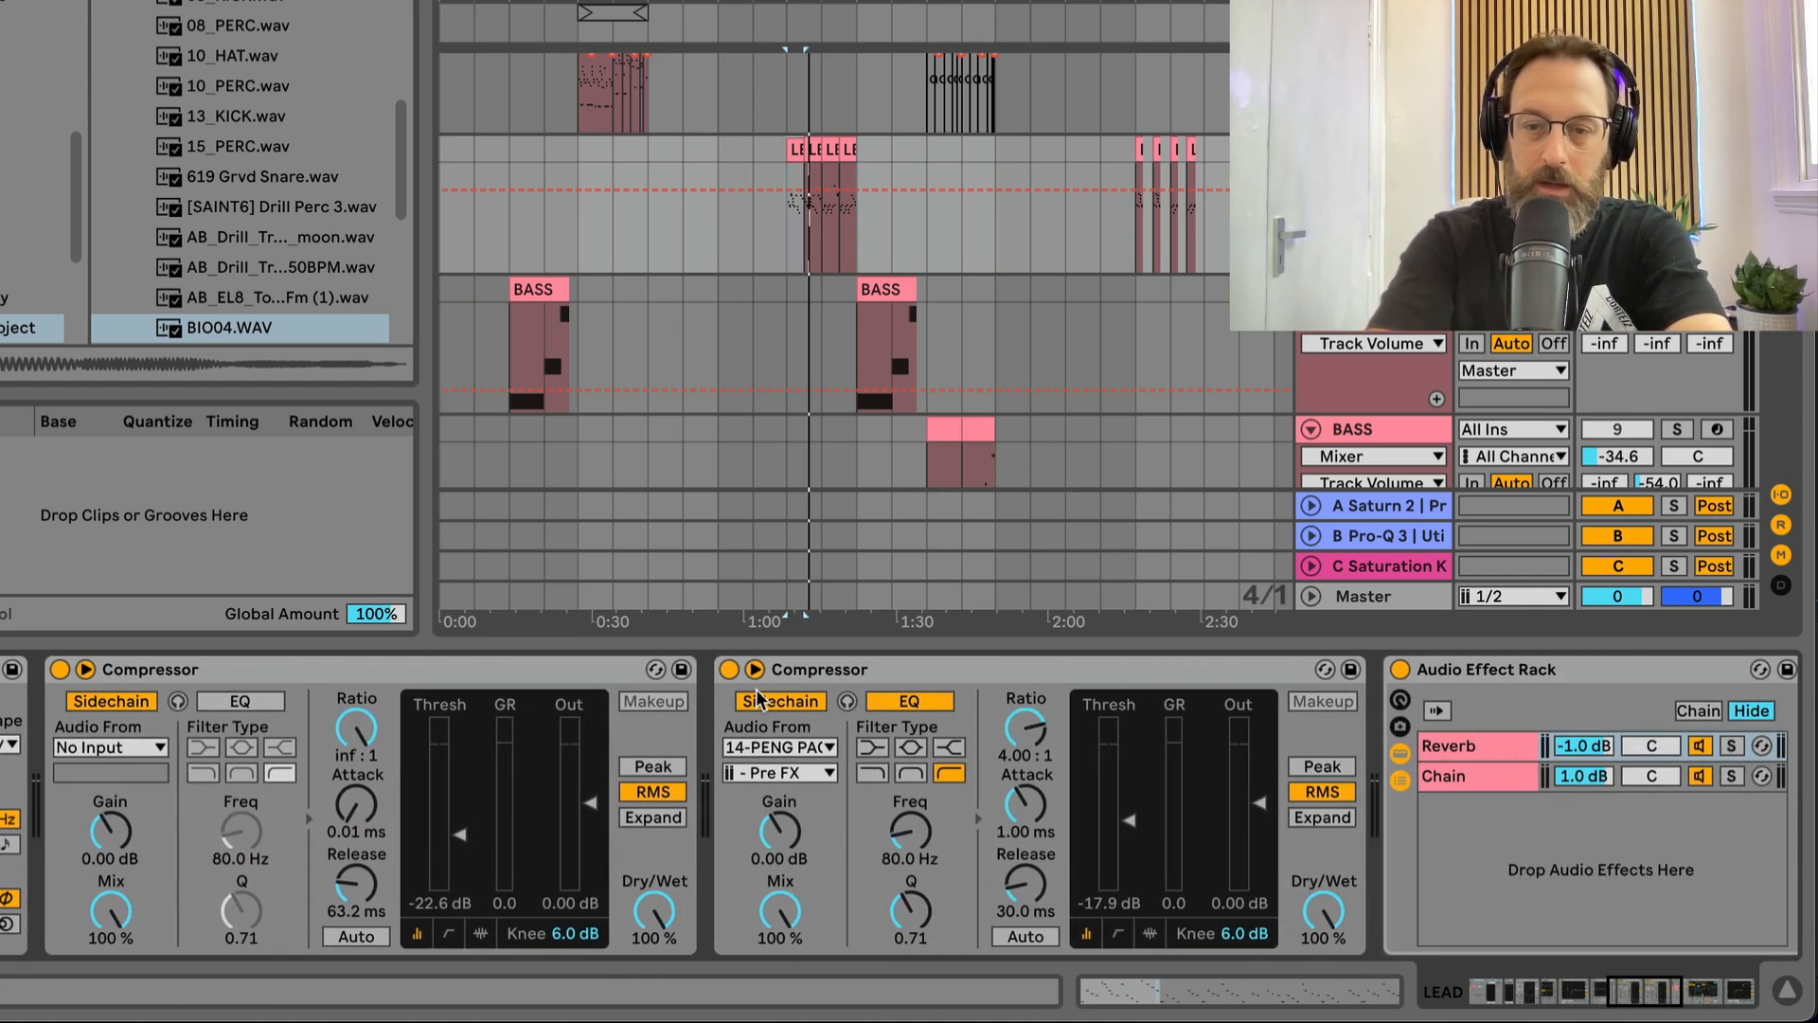
pyautogui.click(852, 671)
pyautogui.click(782, 746)
pyautogui.click(775, 772)
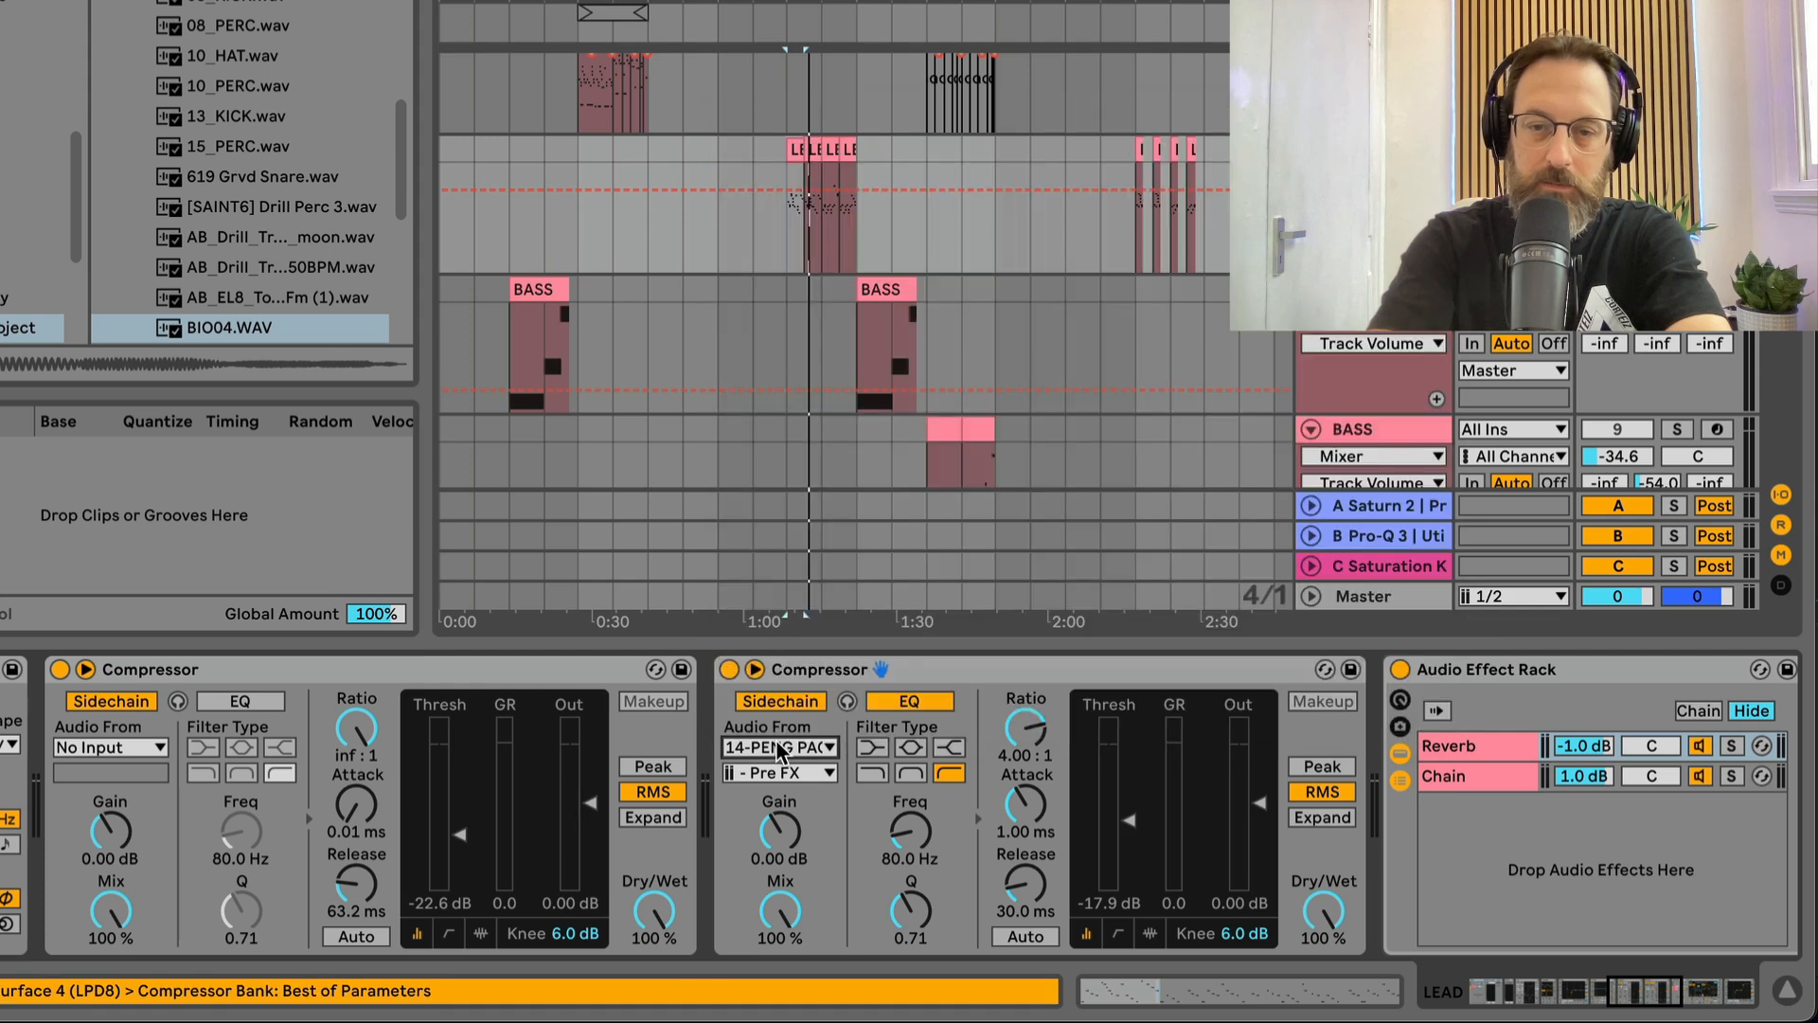
pyautogui.click(774, 772)
pyautogui.click(770, 765)
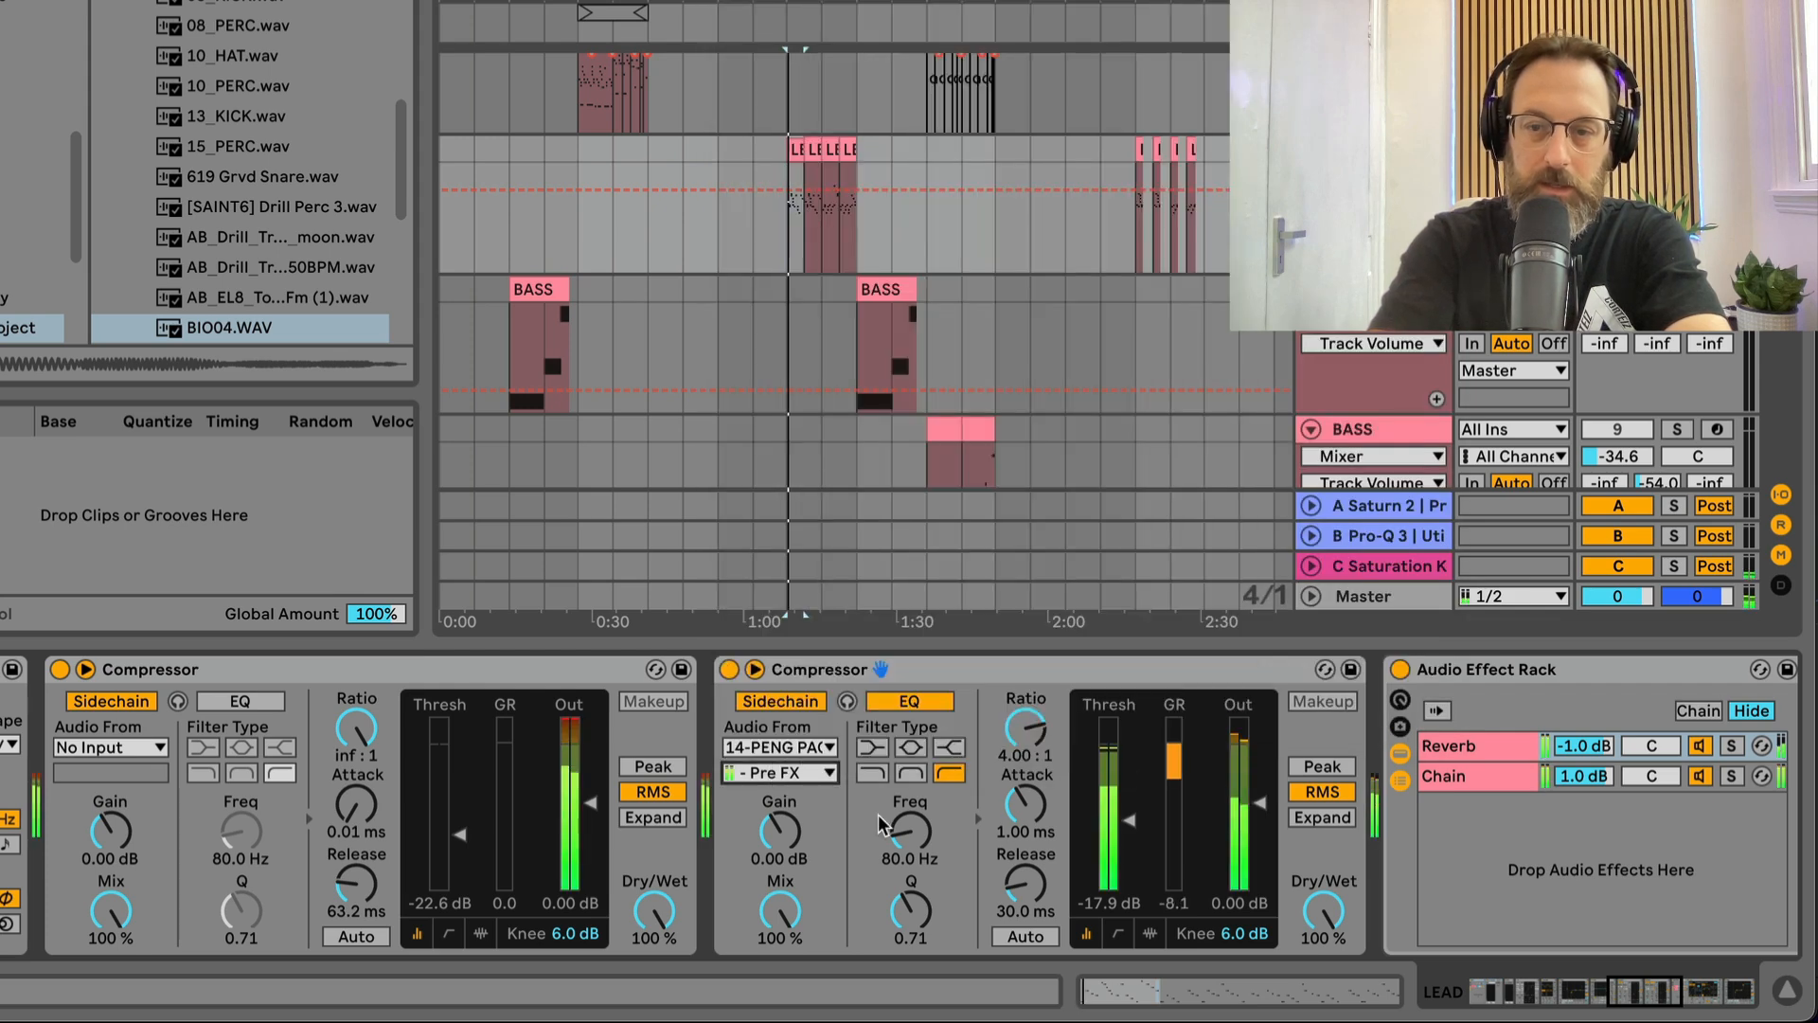
# Step: Inspect the Reverb chain and the parallel dry chain in the channel 7 LEAD's Audio Effect Rack
pyautogui.hscroll(5, 878, 815)
pyautogui.hscroll(5, 878, 812)
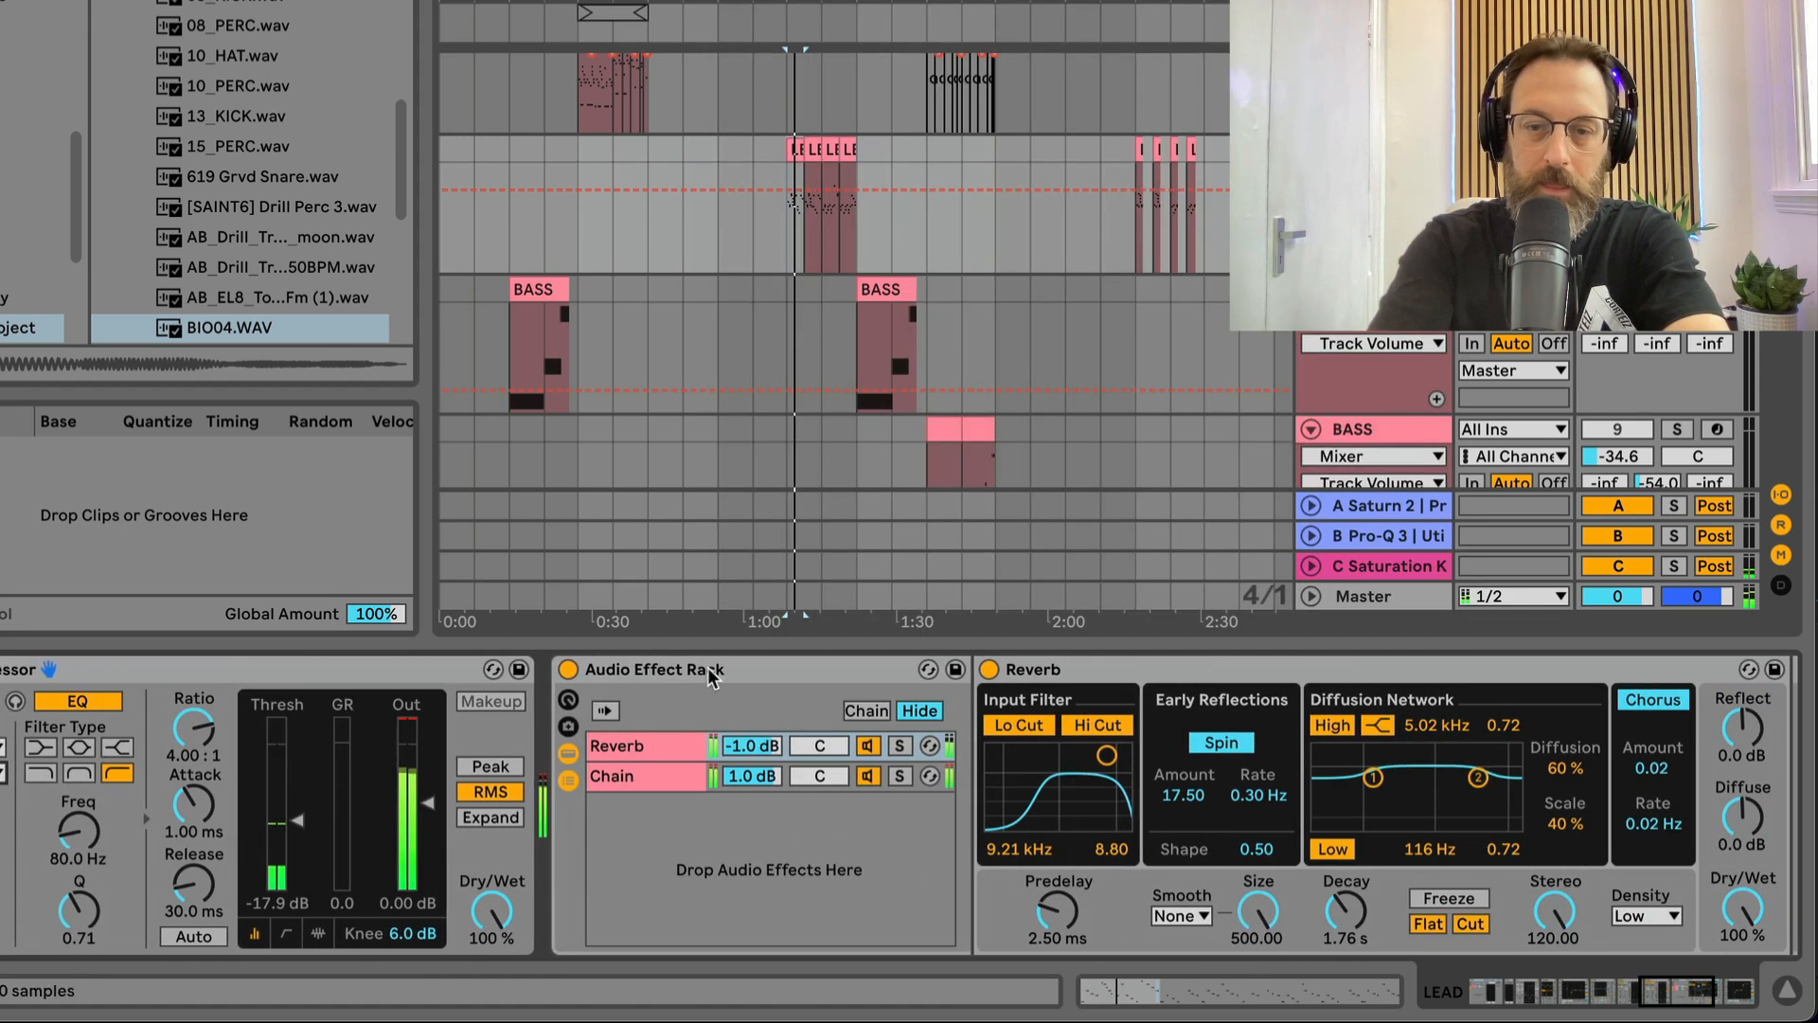
pyautogui.click(711, 674)
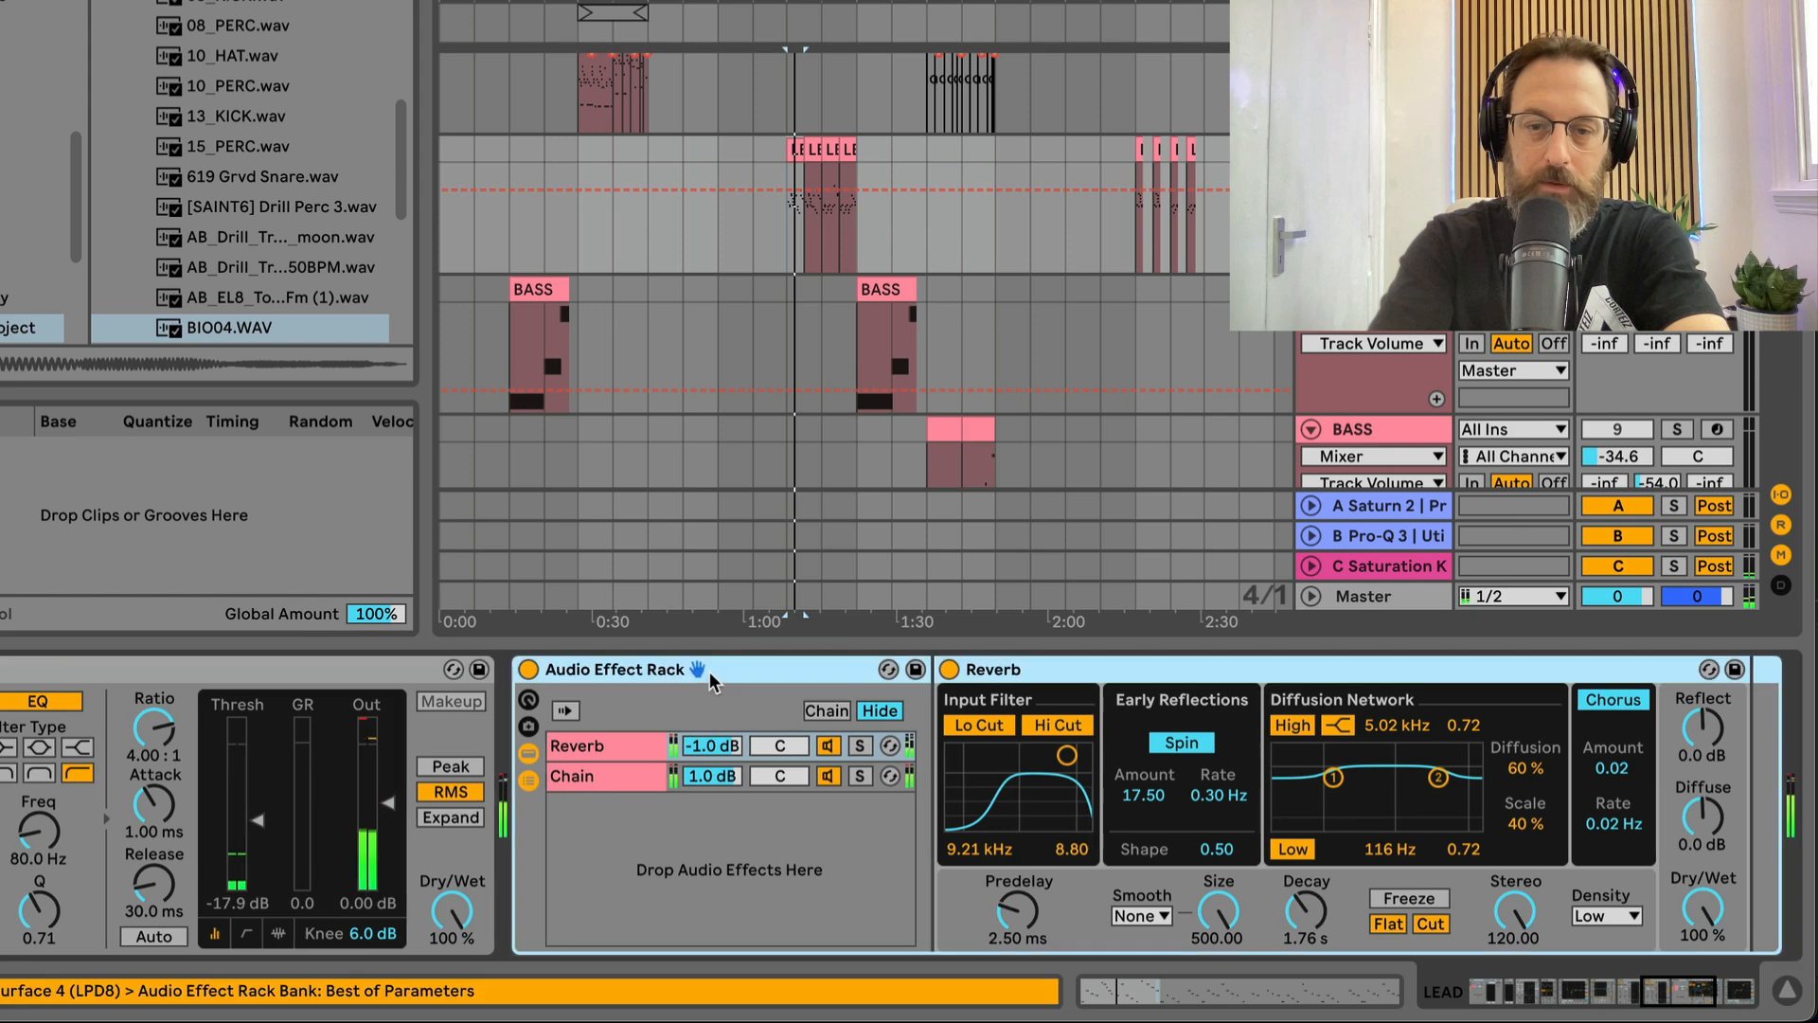
pyautogui.click(608, 746)
pyautogui.click(602, 764)
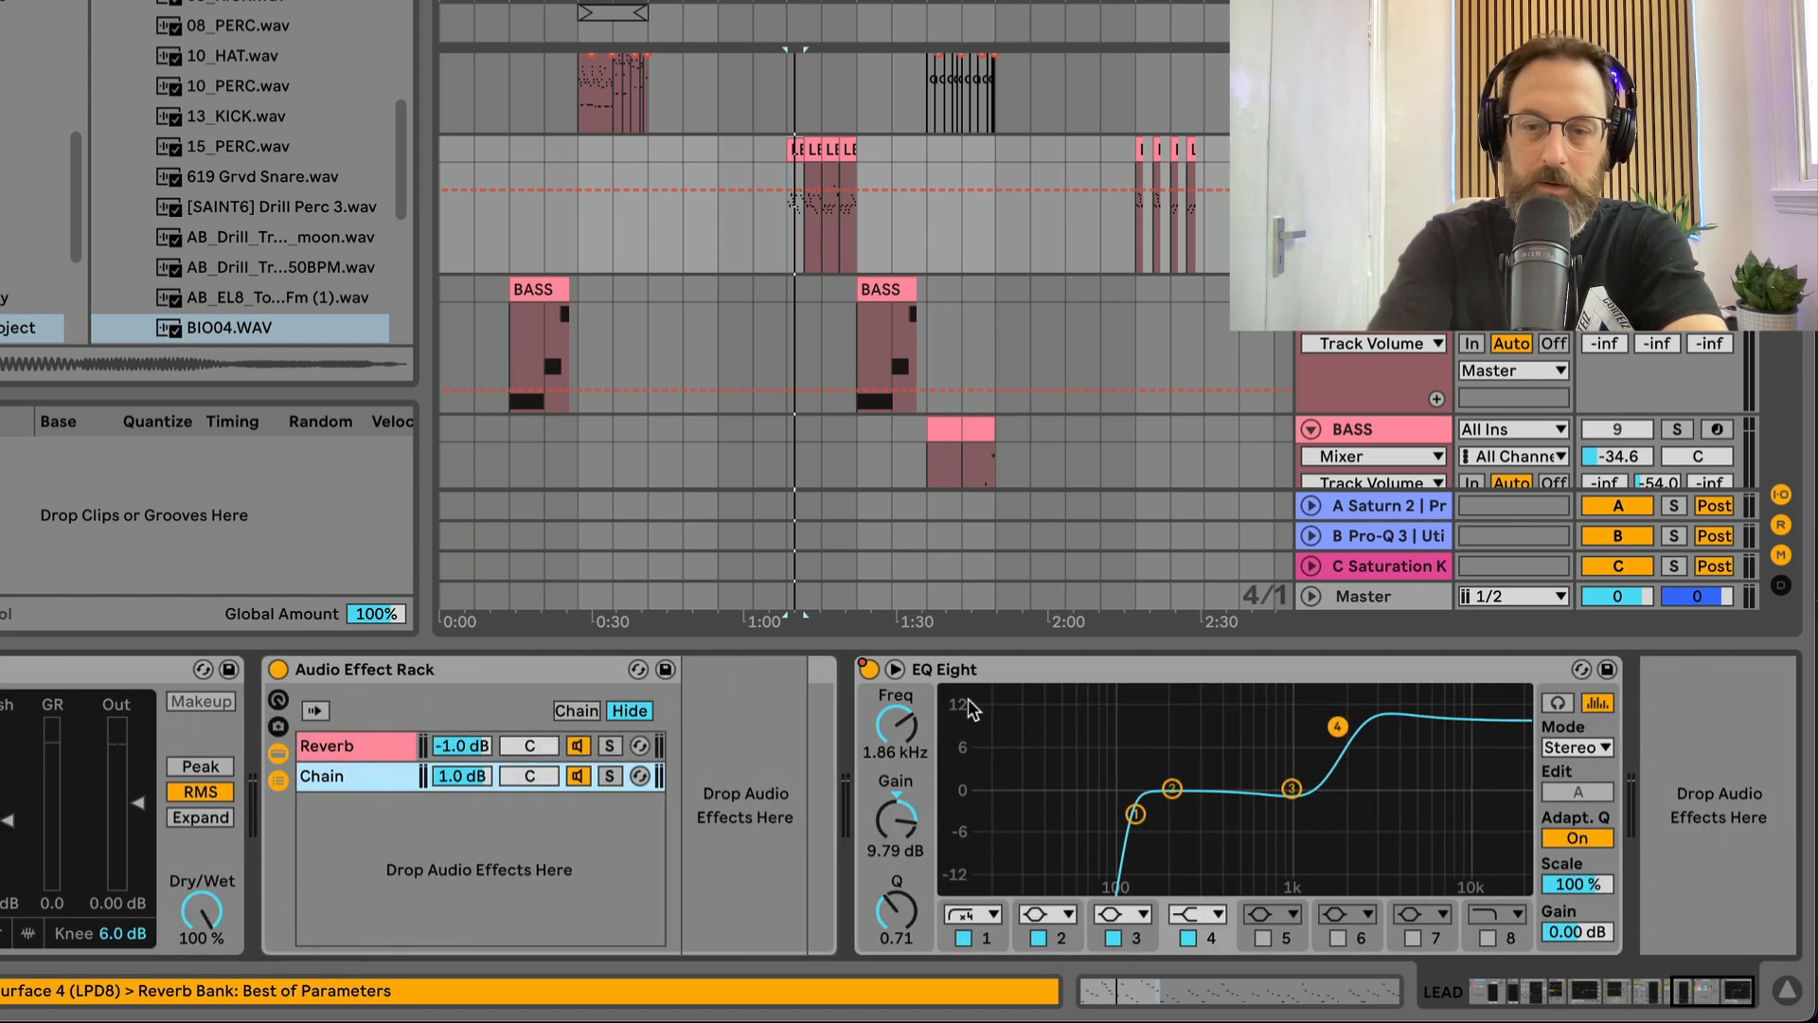
# Step: Play the lead through the EQ Eight after the rack and show that EQ's on/off automation in the arrangement
pyautogui.click(1025, 672)
pyautogui.press('space')
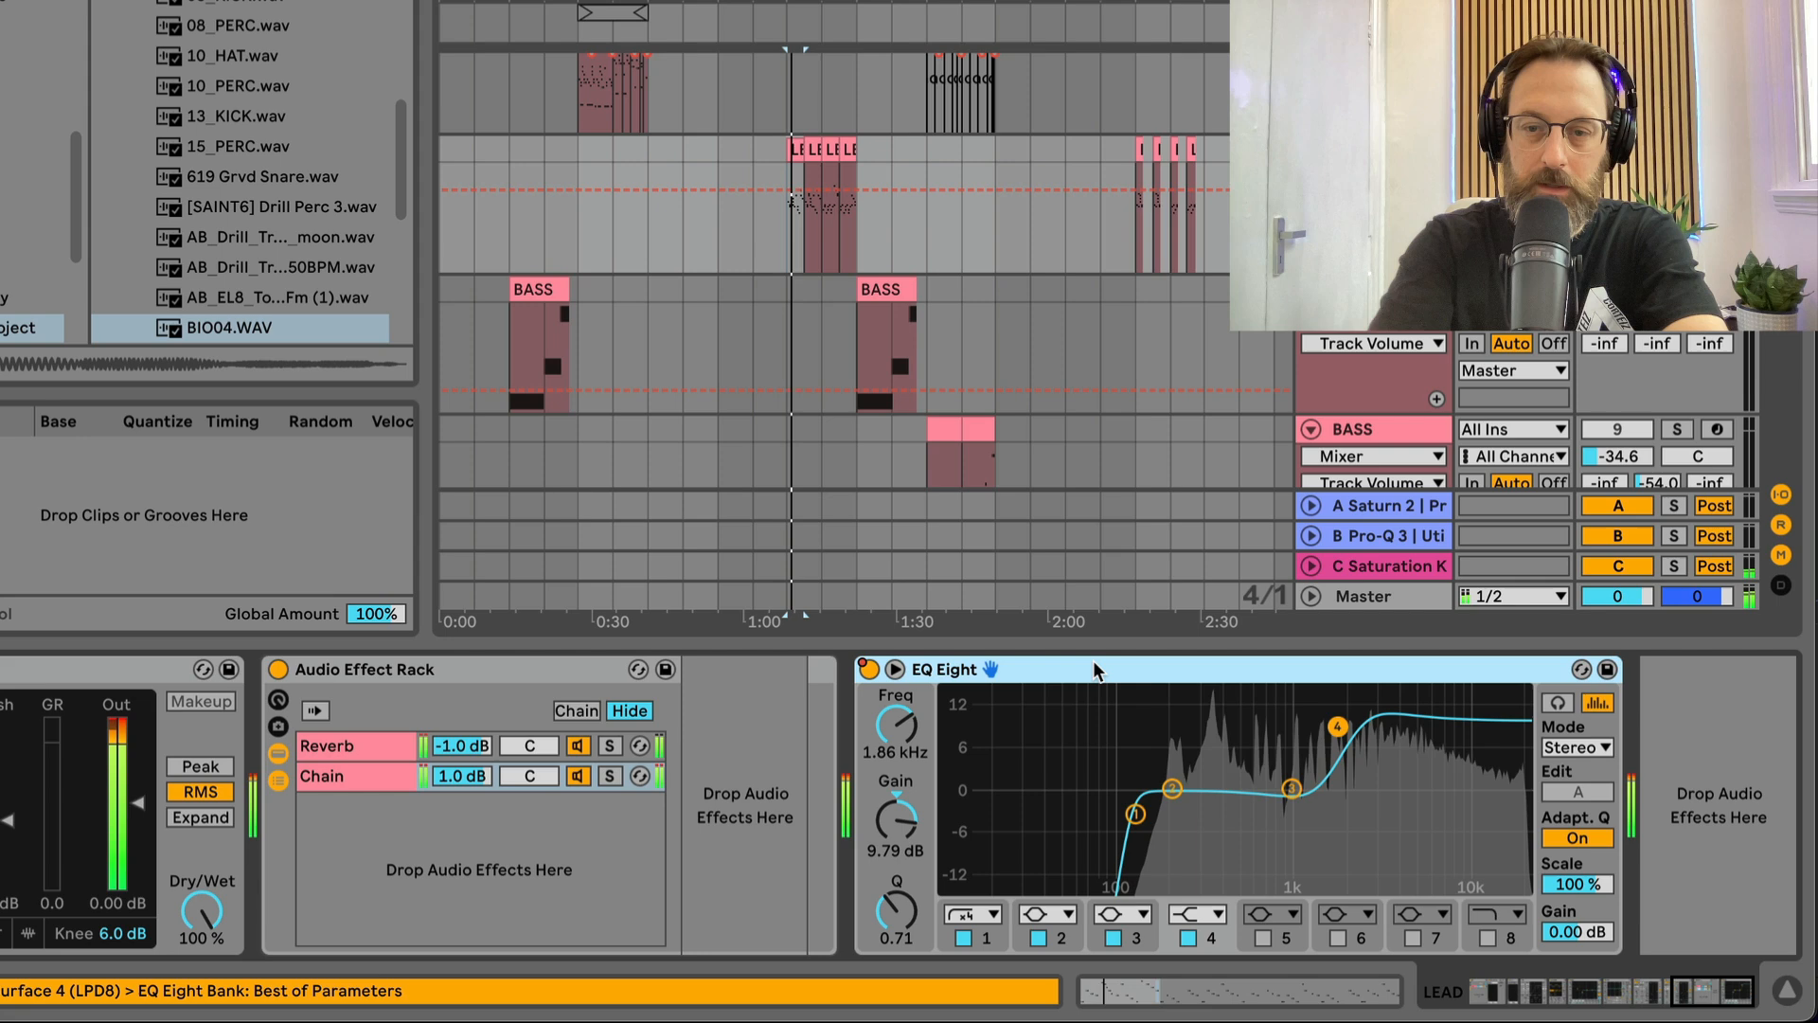
pyautogui.click(869, 670)
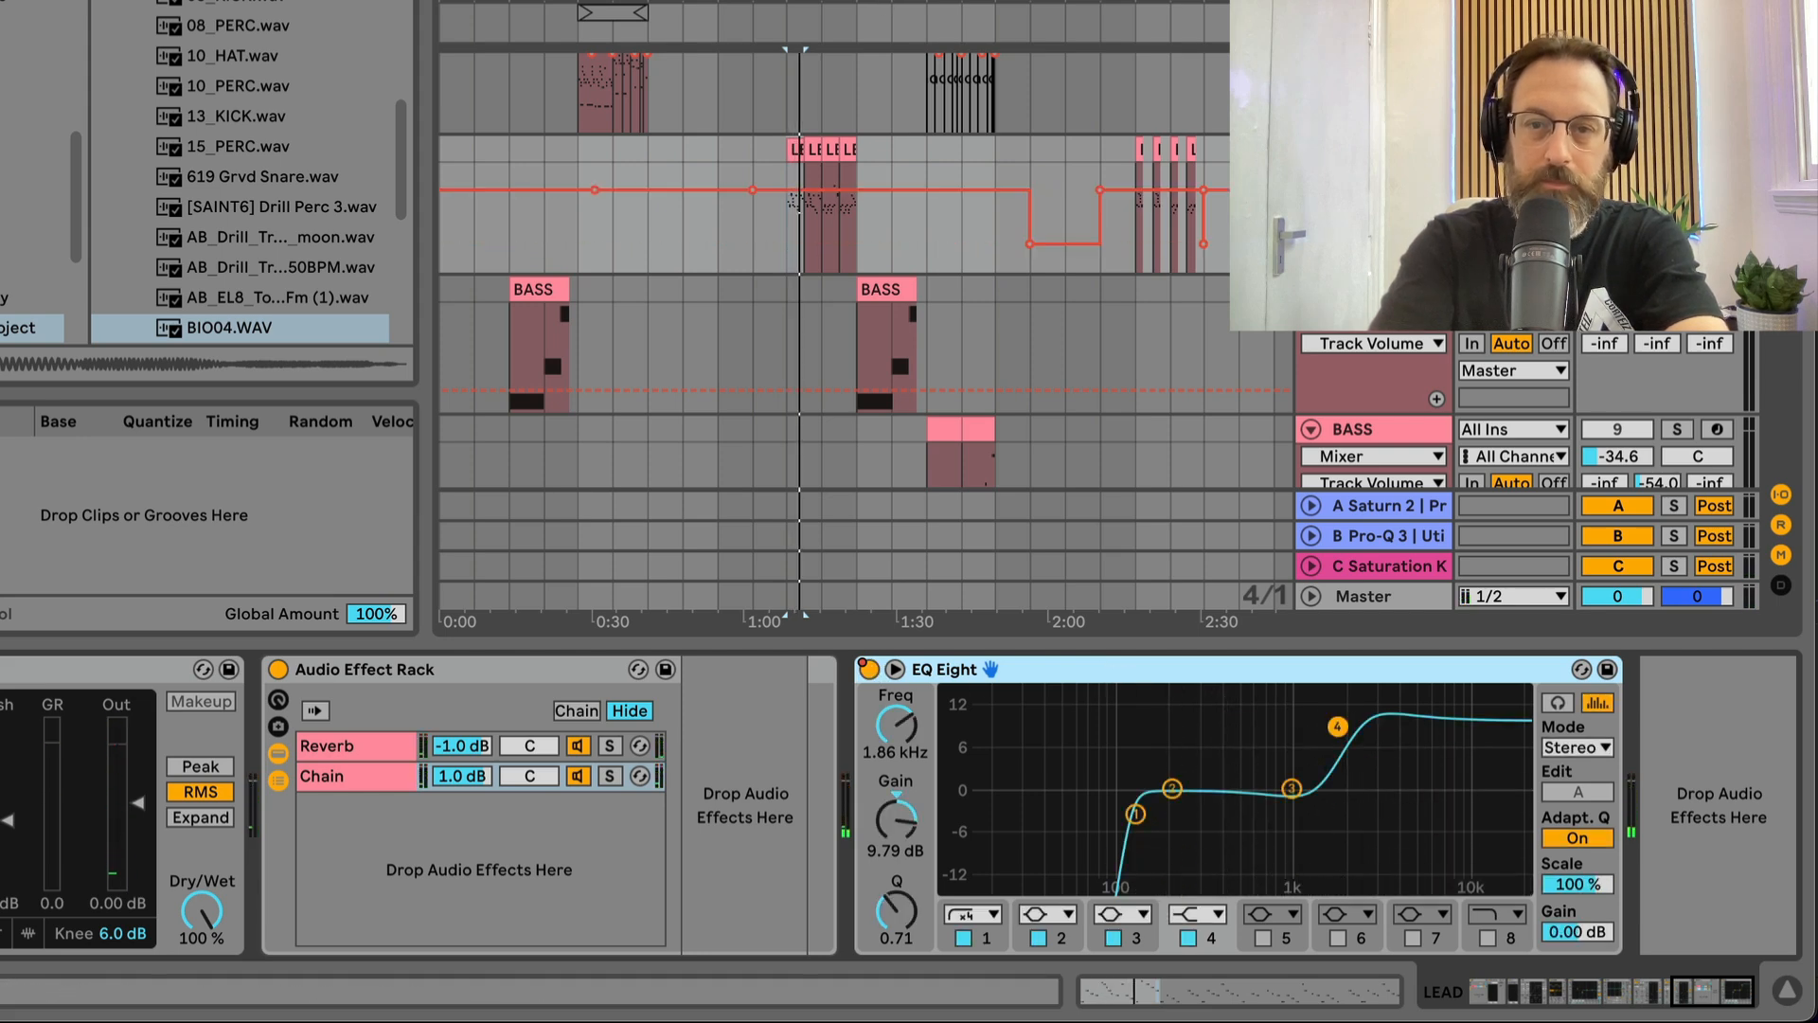
pyautogui.click(1034, 161)
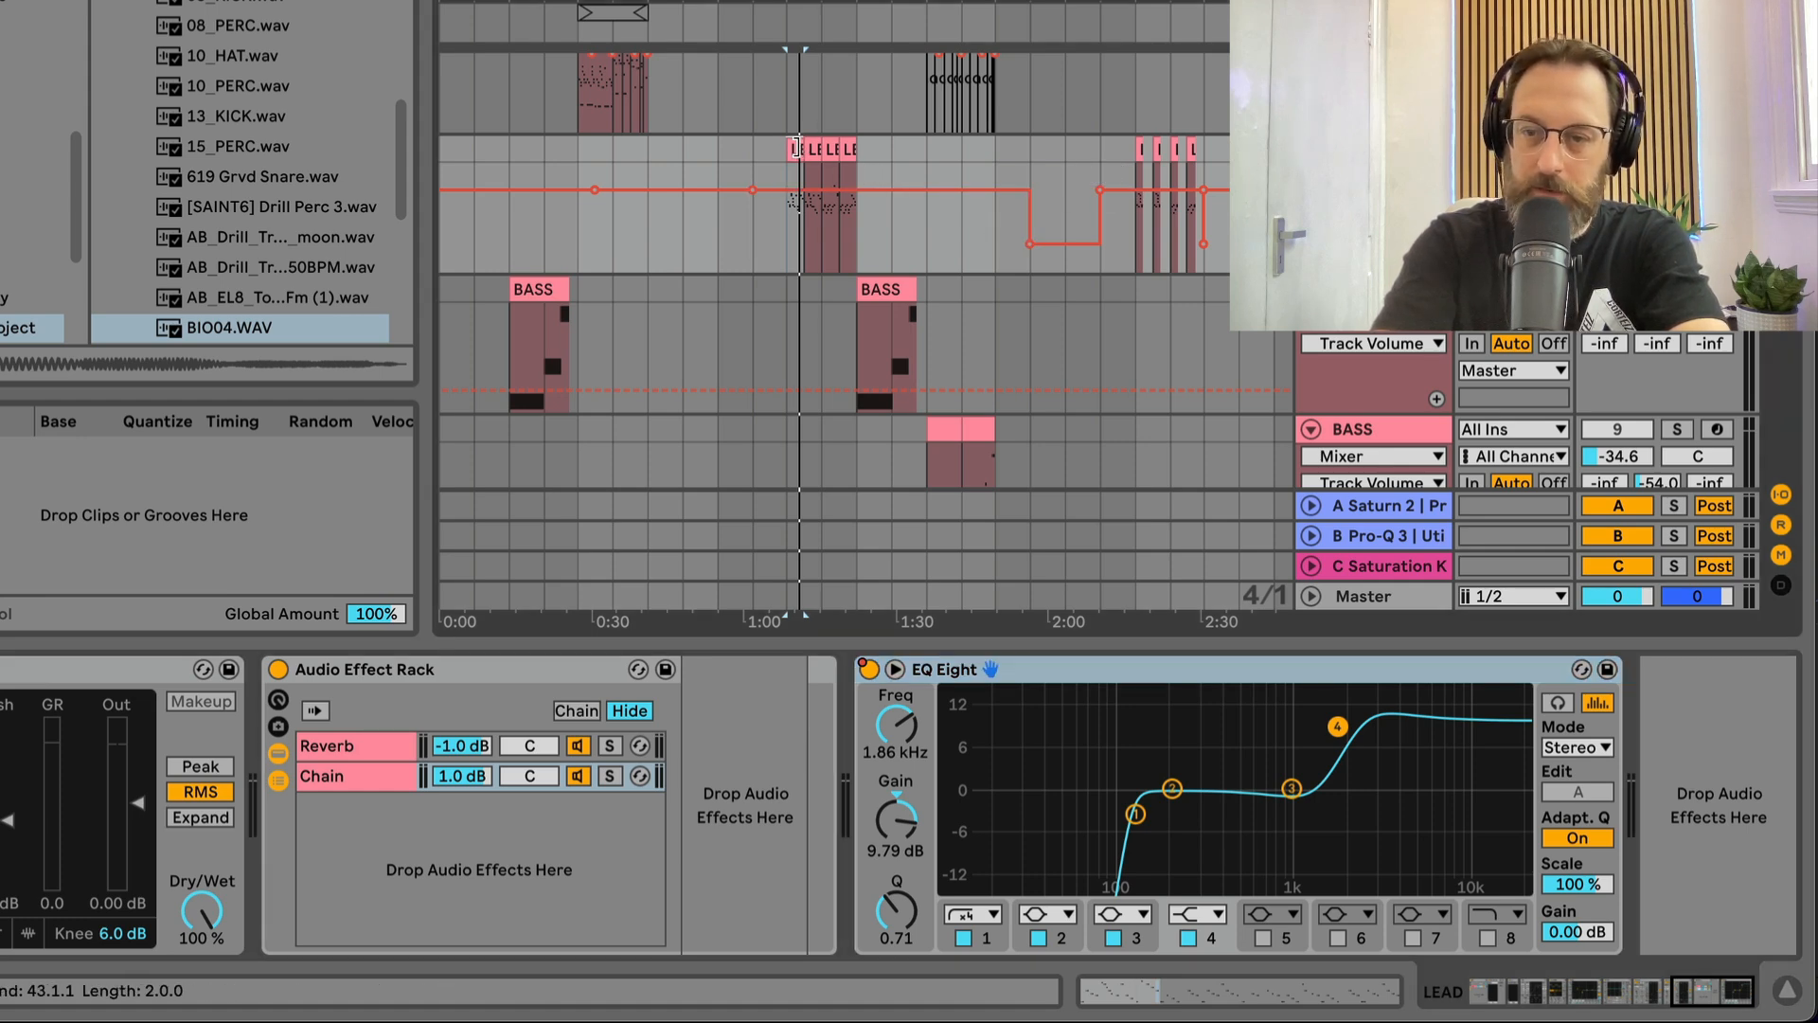
# Step: Compare the lead with the final EQ Eight bypassed and active, leaving it active, and re-enable its automation
pyautogui.click(868, 670)
pyautogui.press('space')
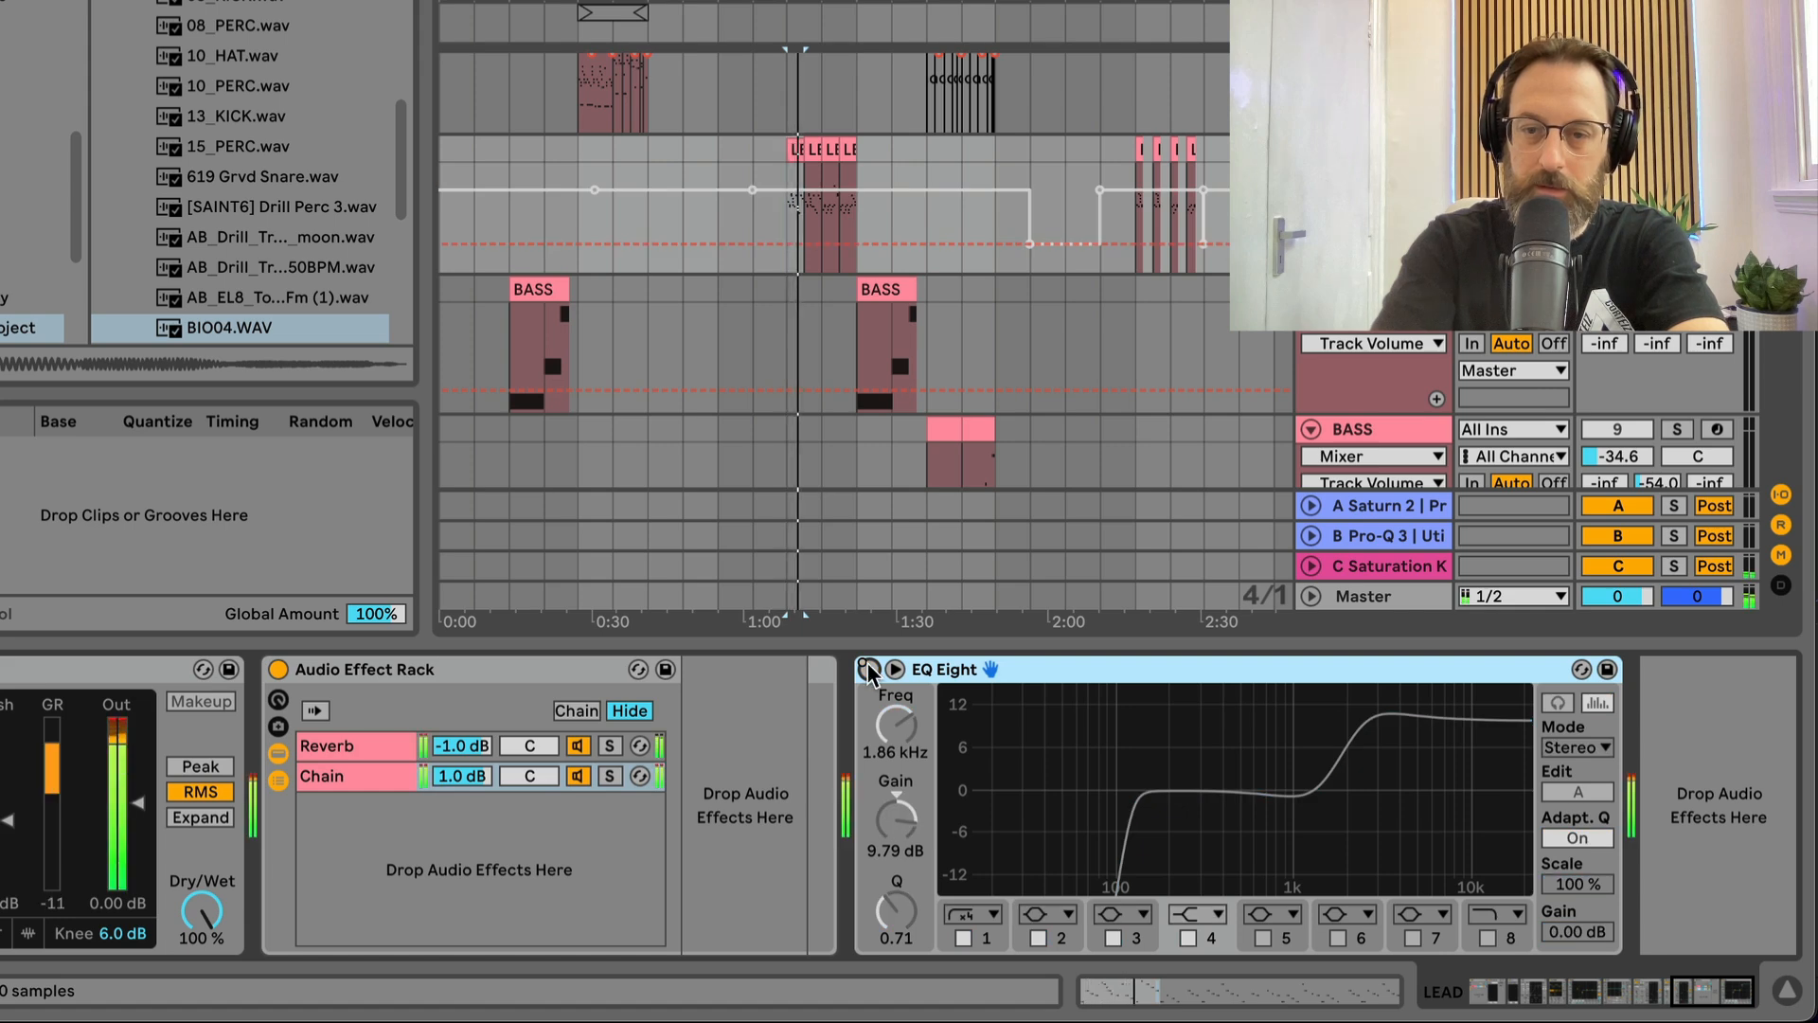
pyautogui.click(869, 669)
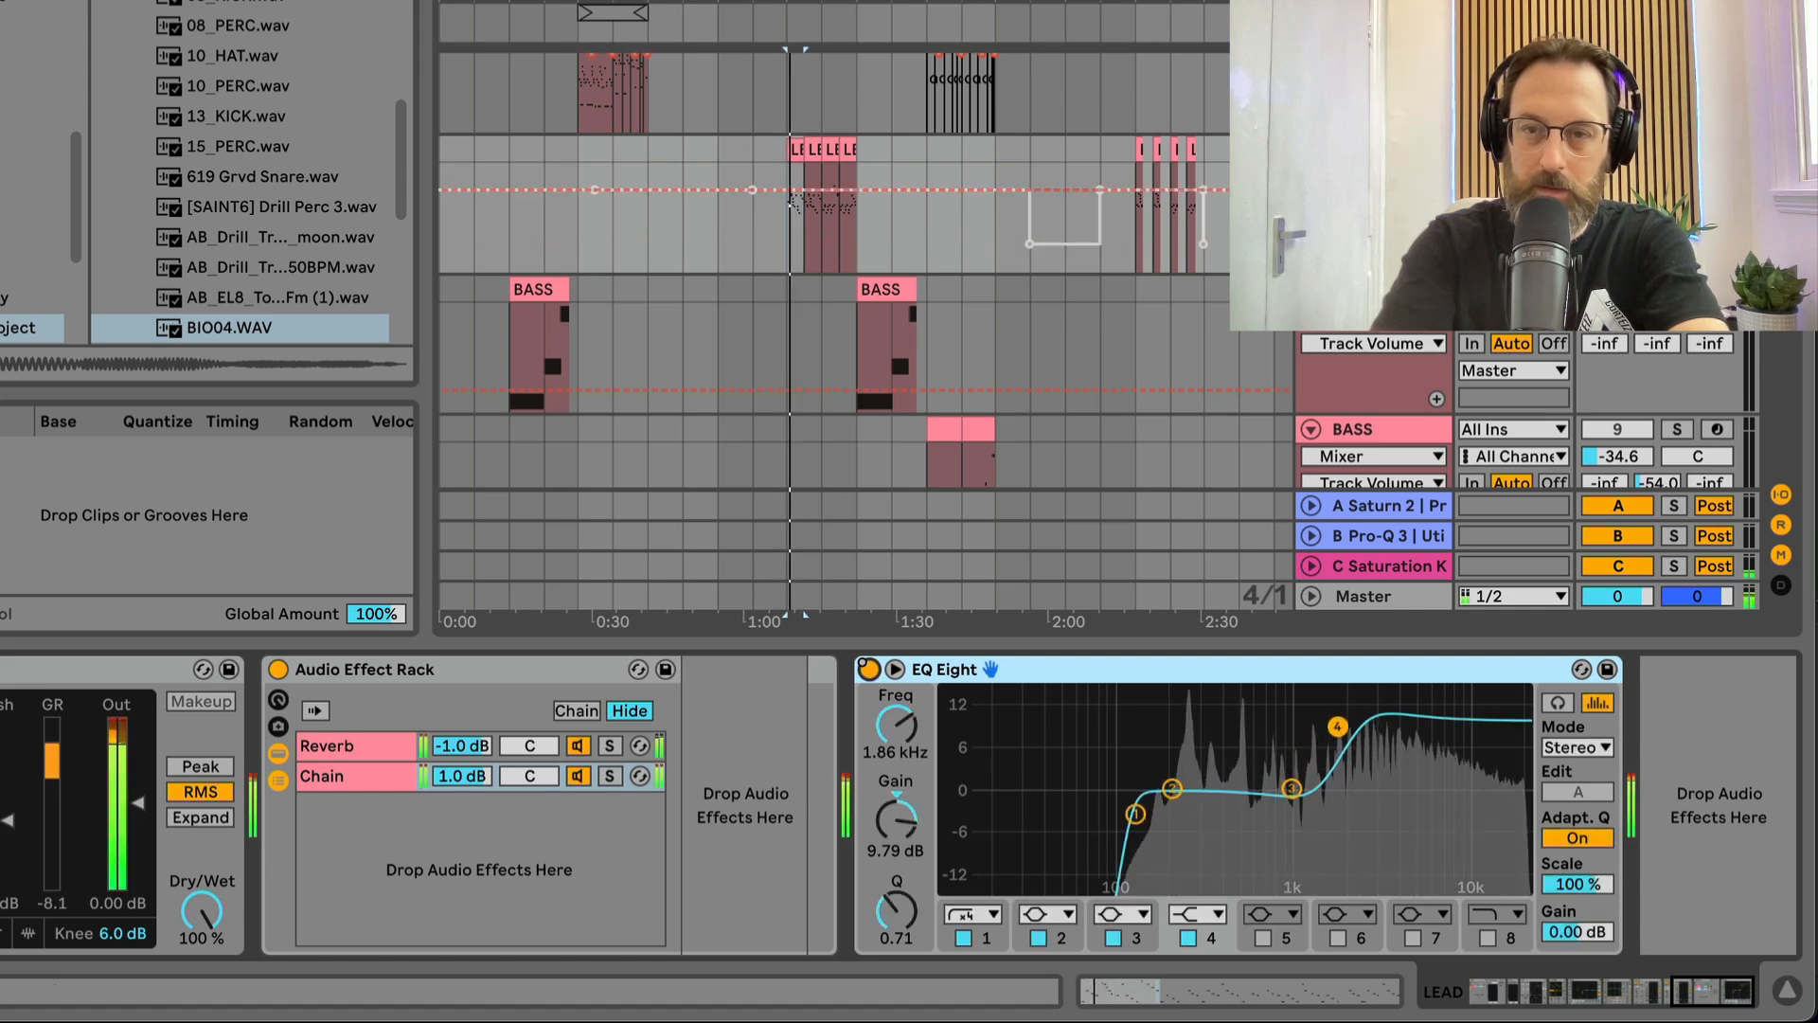
pyautogui.click(757, 2)
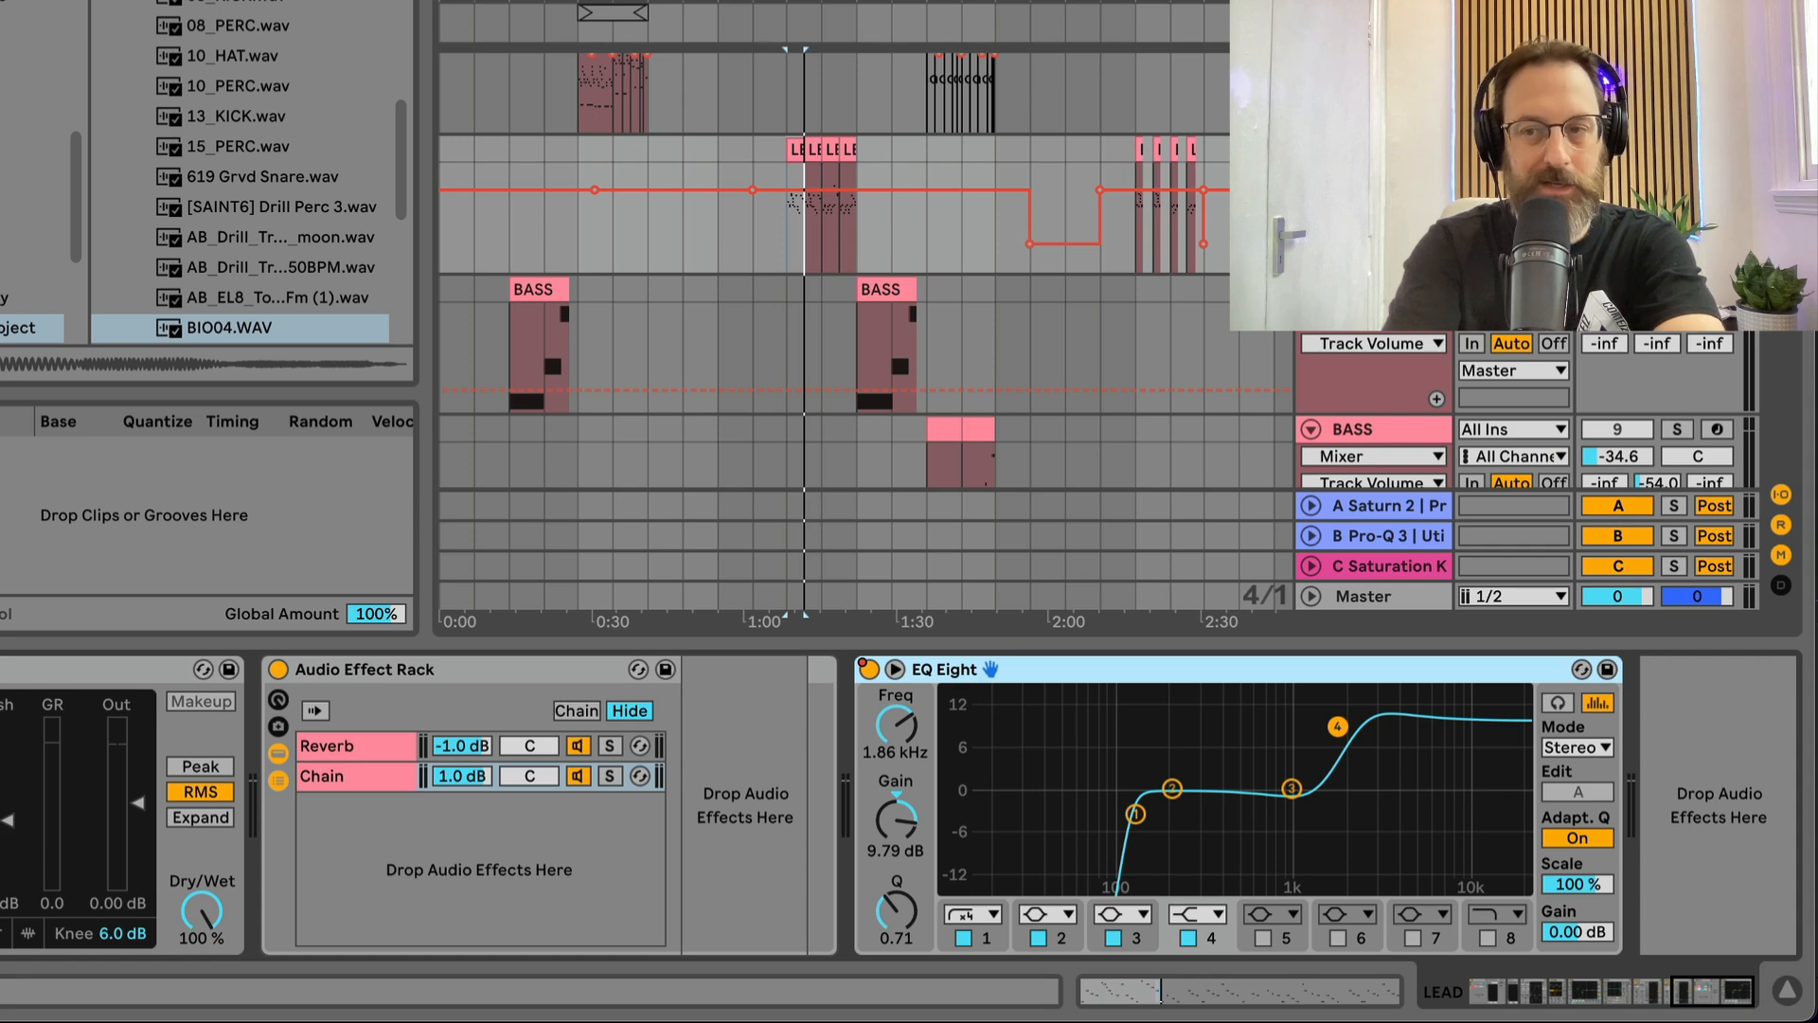
# Step: Unsolo the channel 7 LEAD and play the full mix from bar 41, looking over the lead and bass tracks
pyautogui.click(1678, 150)
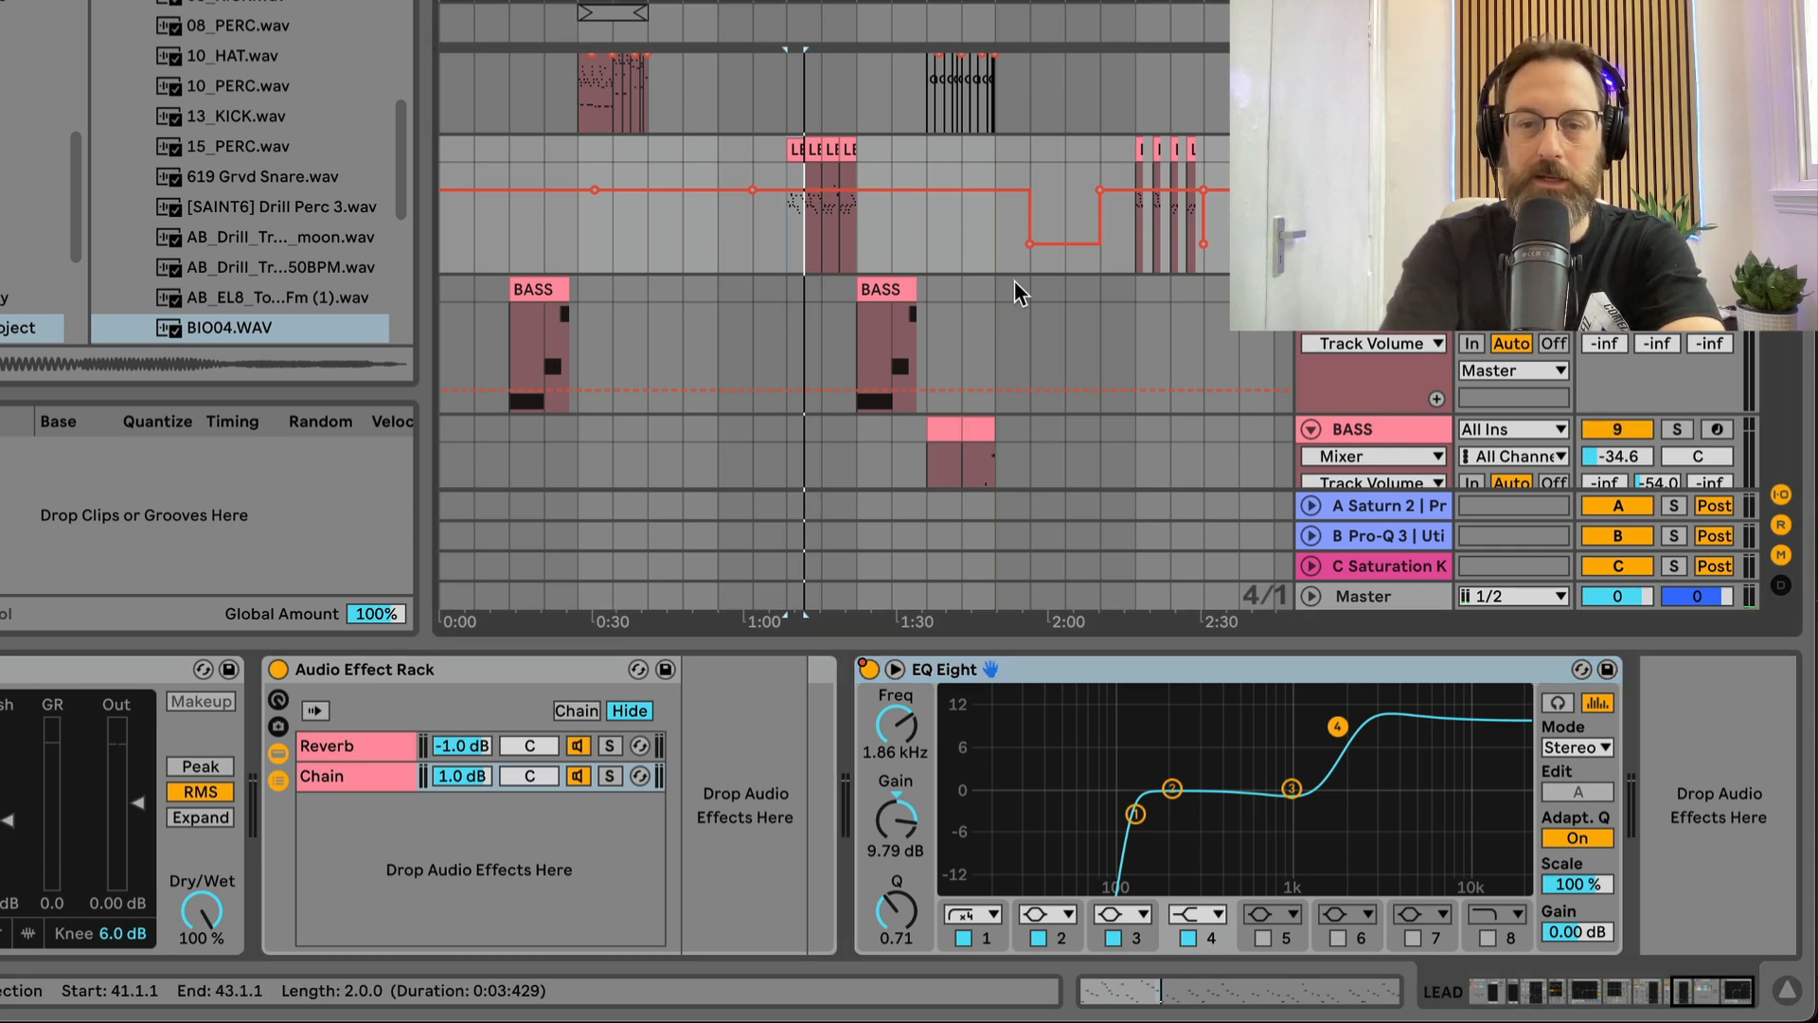
pyautogui.press('space')
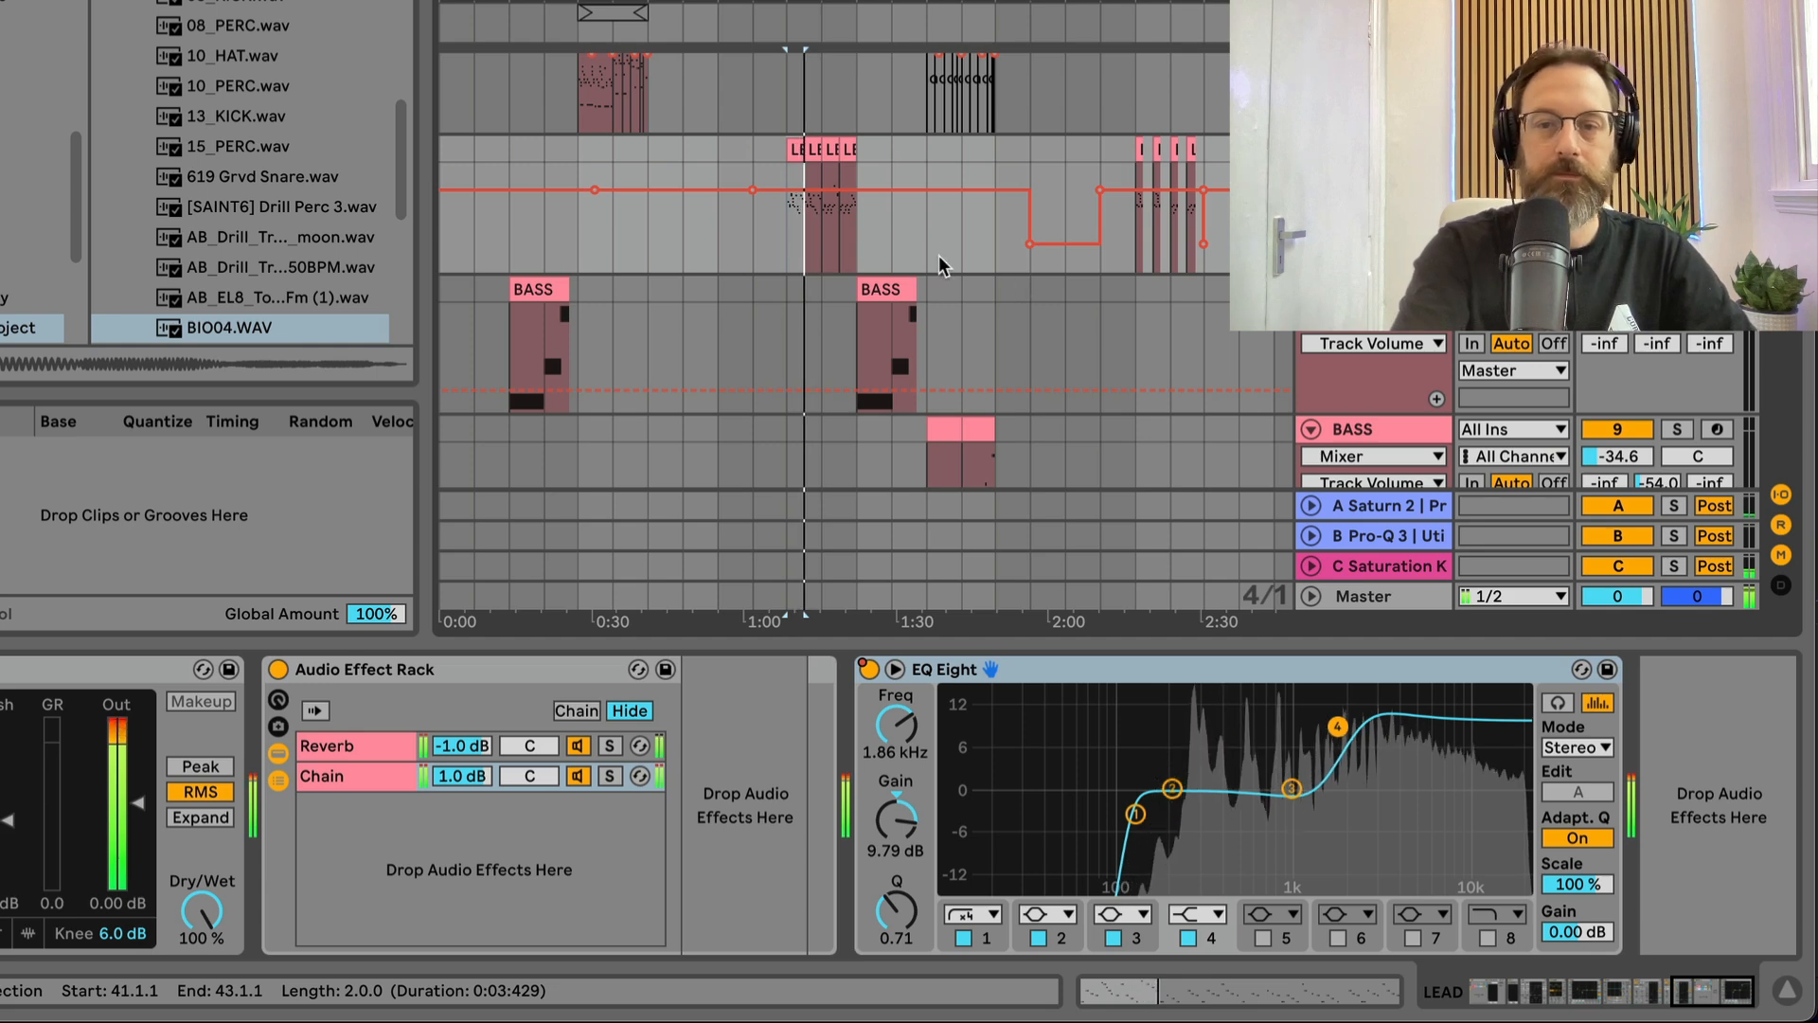
pyautogui.scroll(-5, 901, 258)
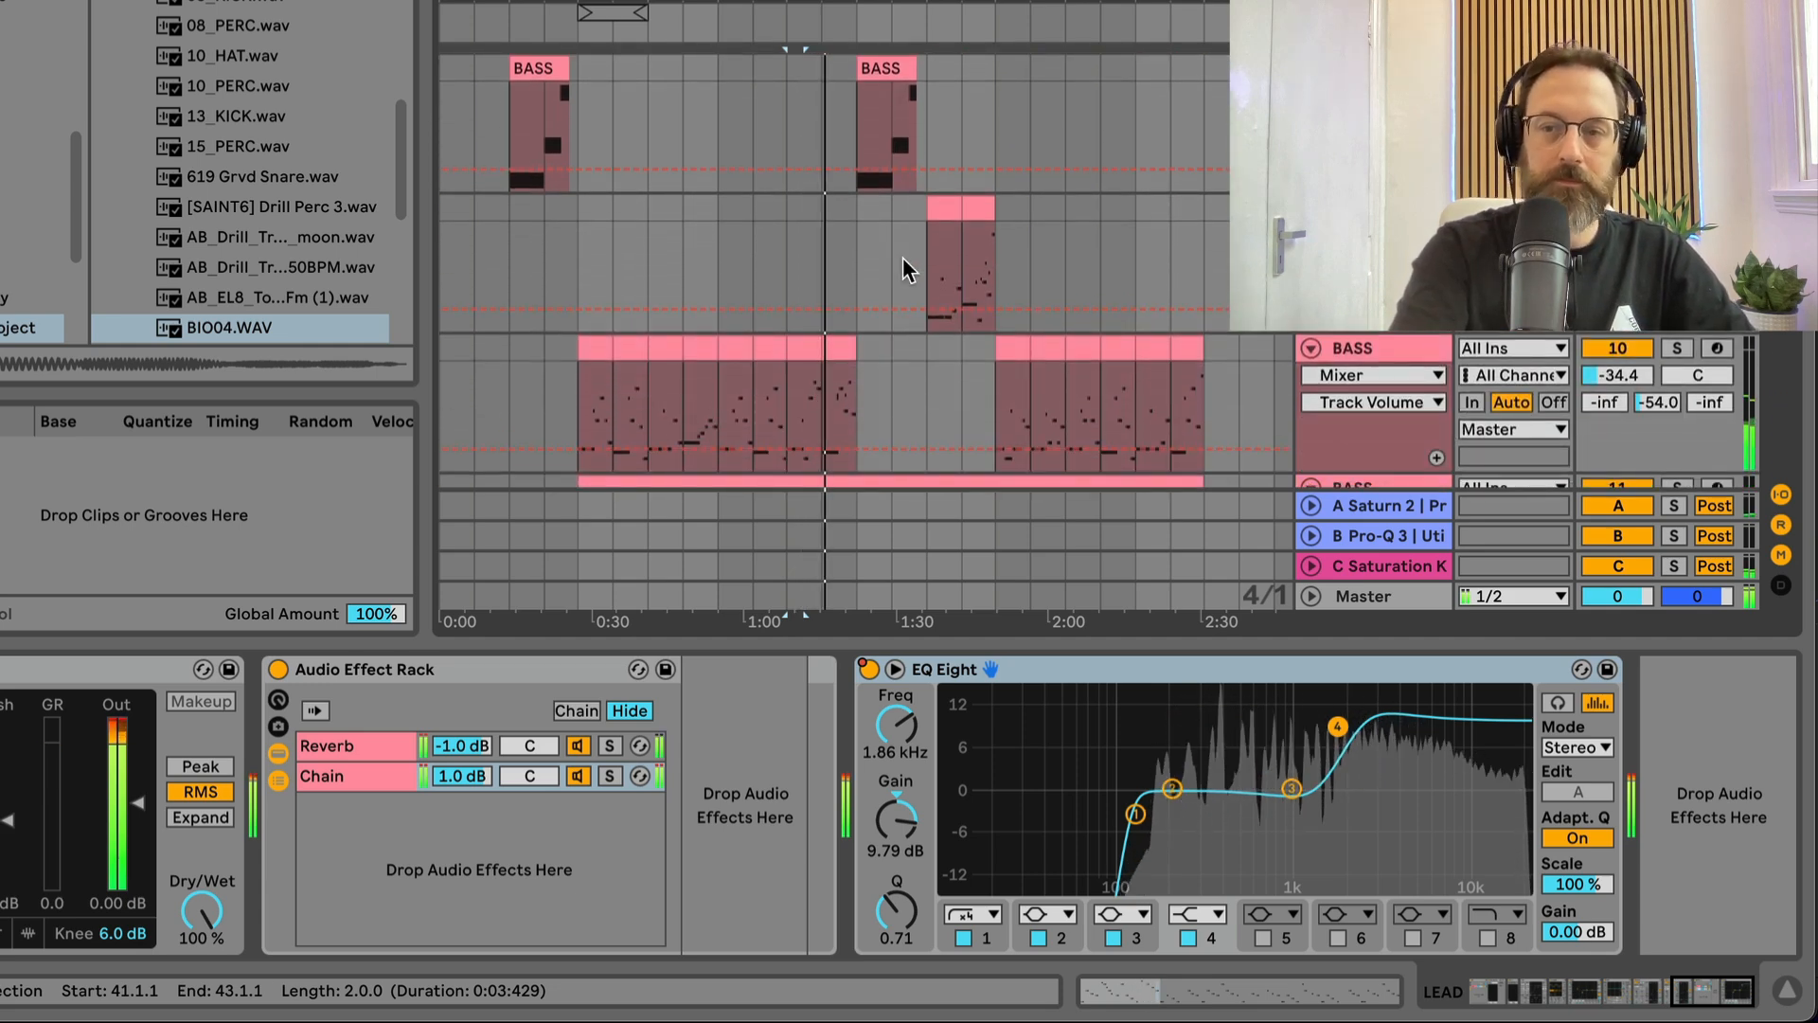
pyautogui.scroll(5, 902, 257)
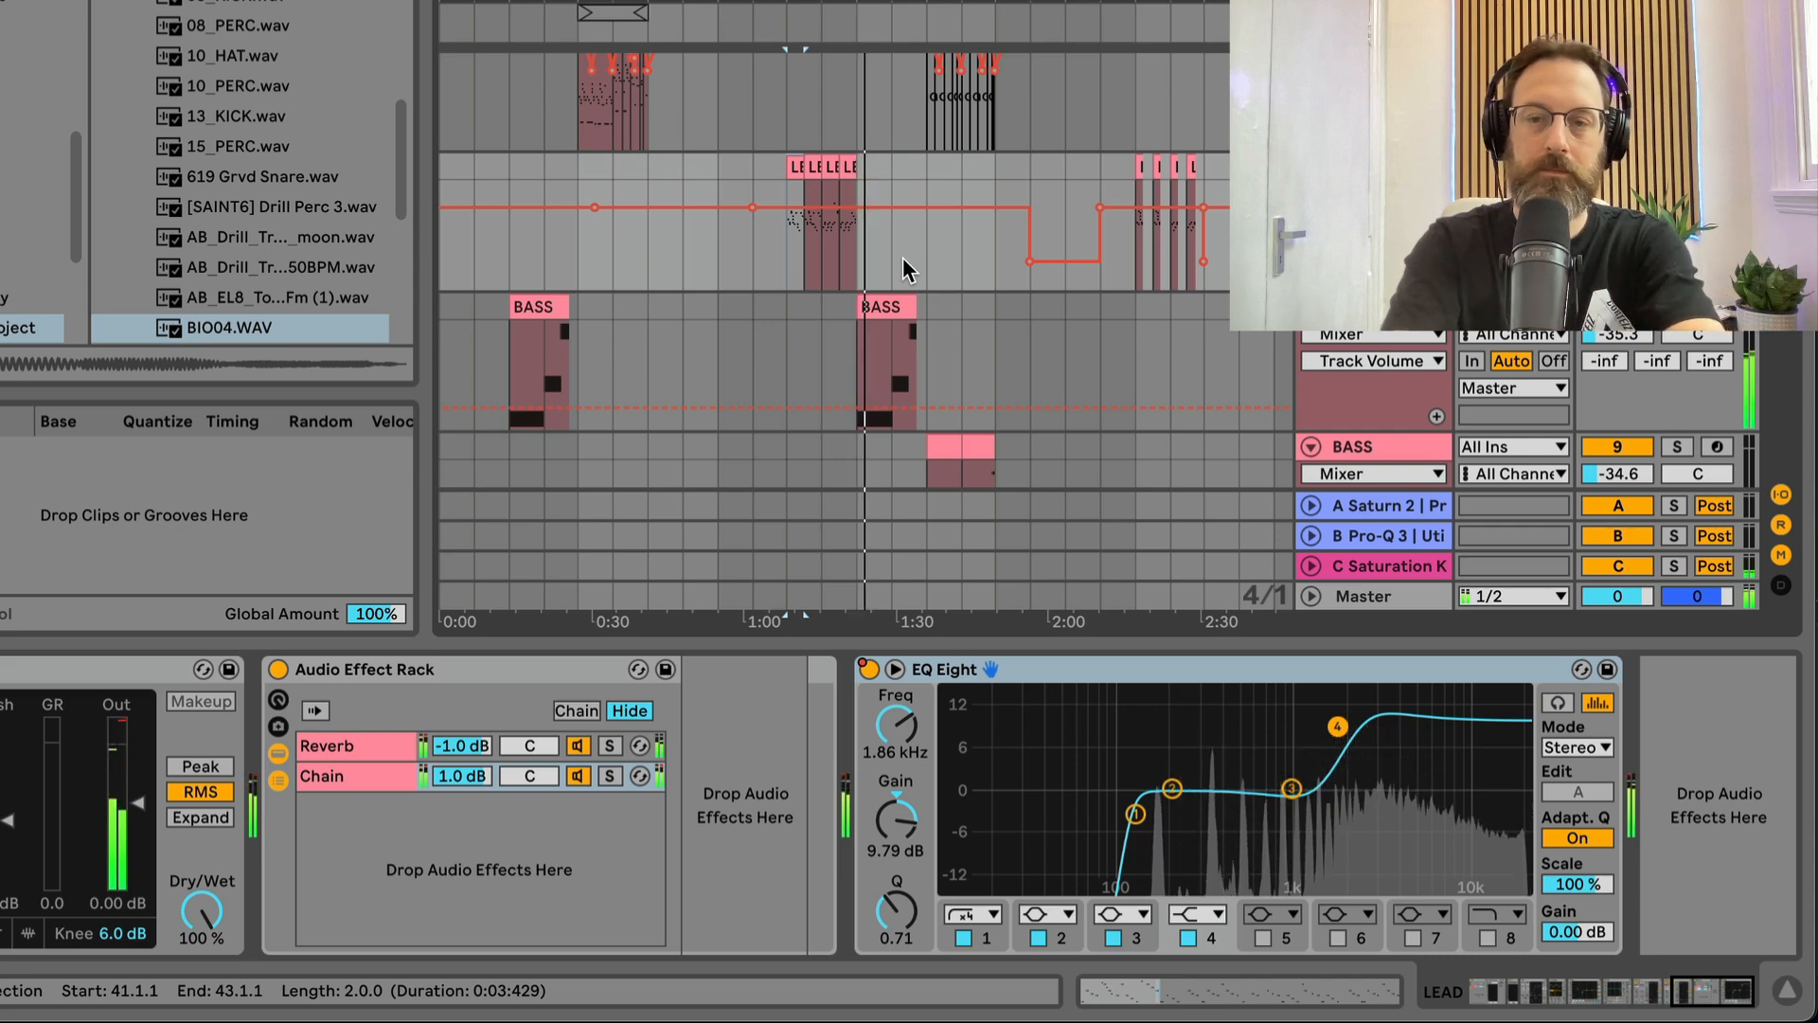
pyautogui.scroll(-1, 902, 258)
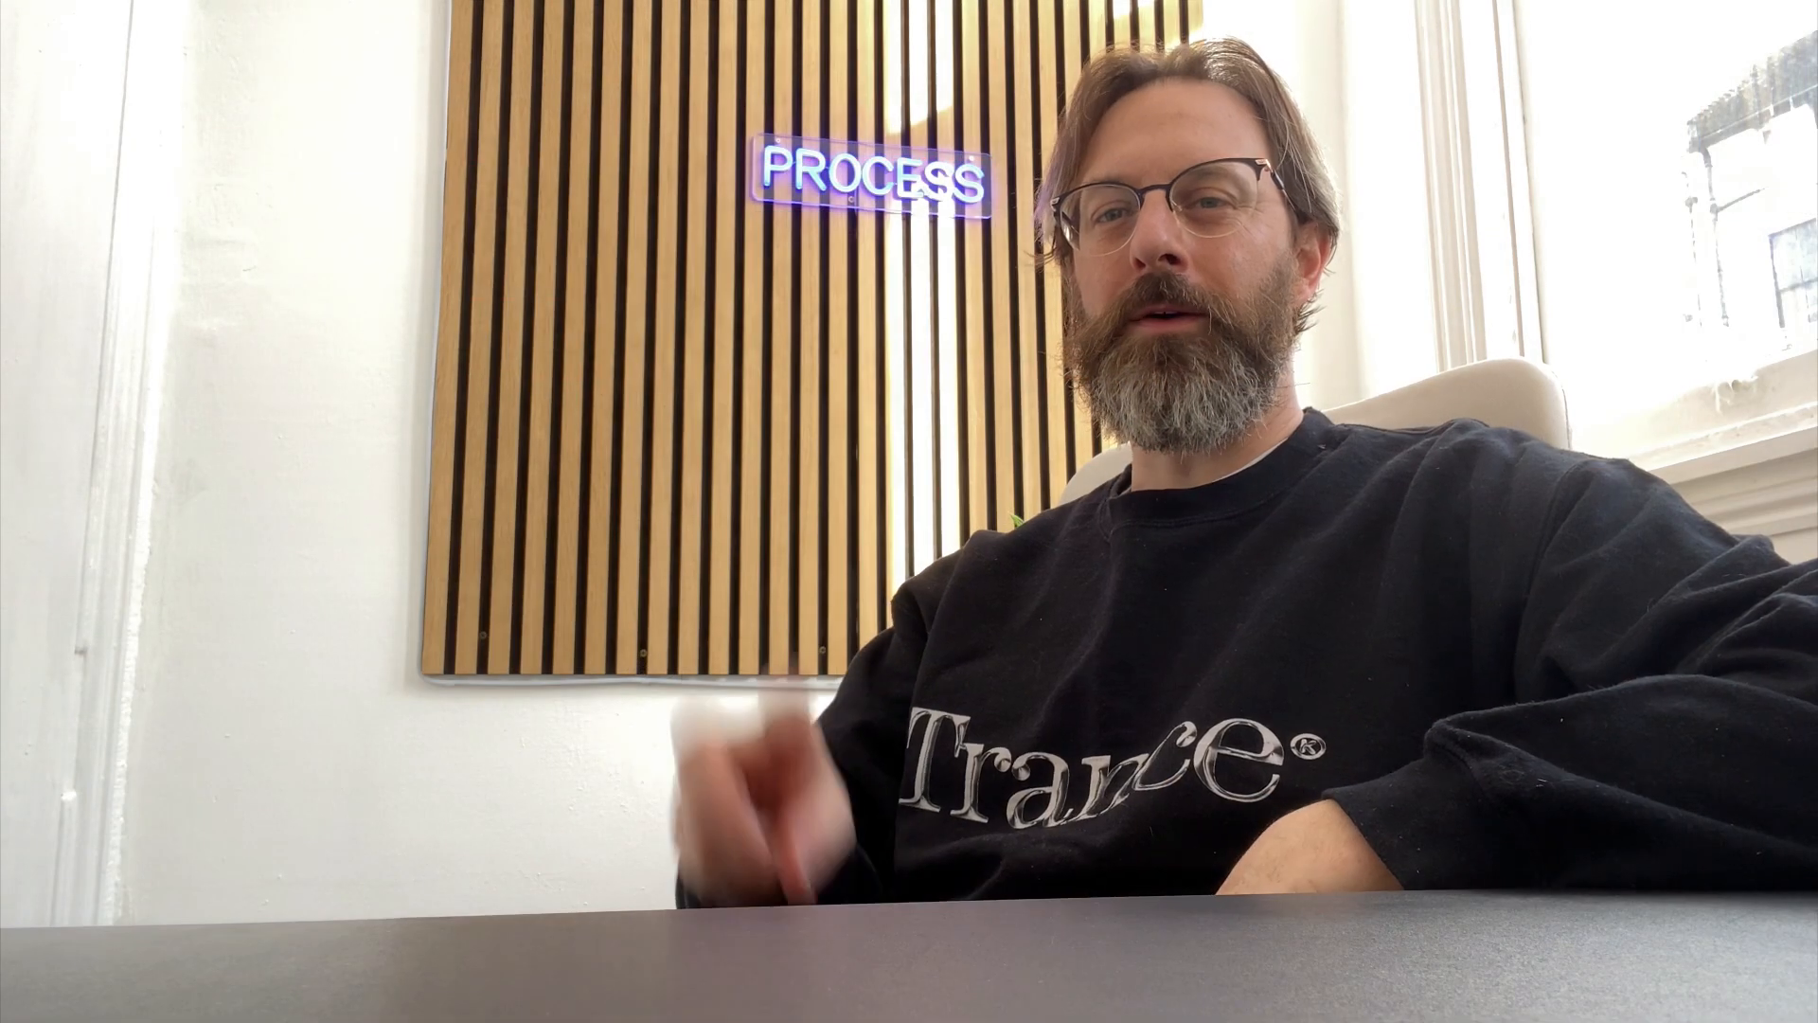